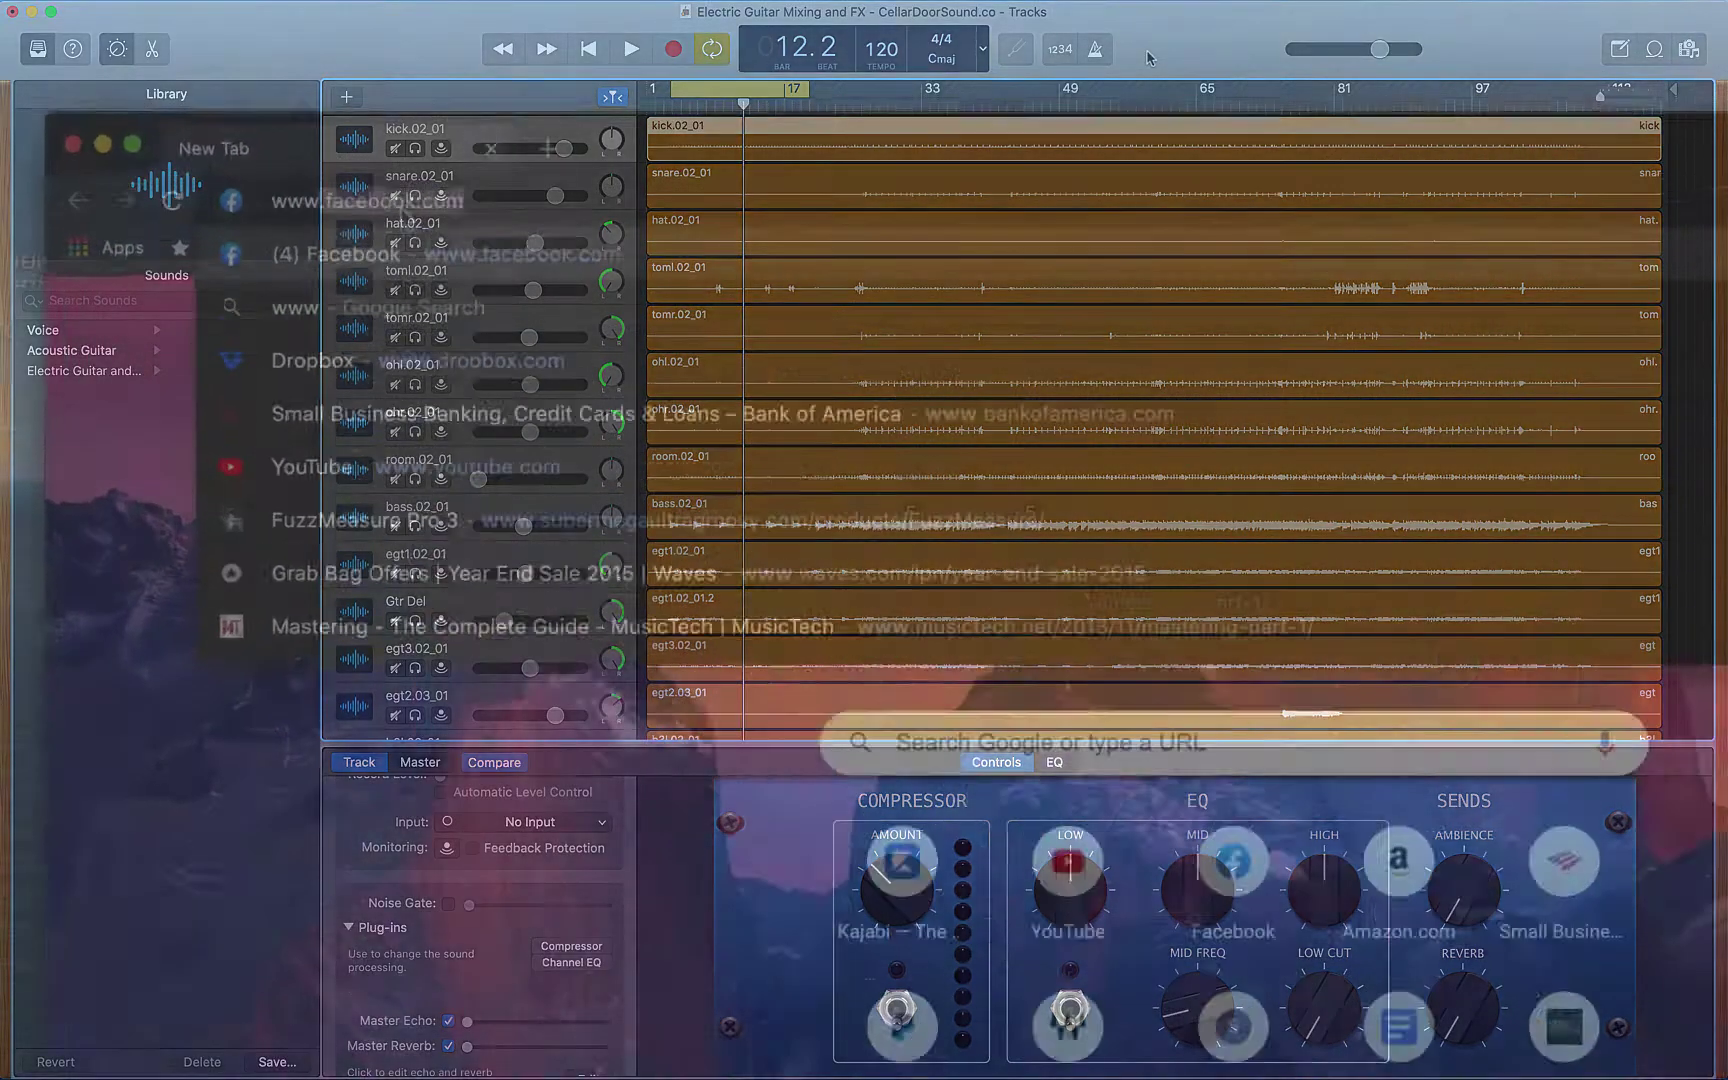
Load cellardoorsound.co/freepresets and submit the signup form with a name and e-mail address
{"action": "type", "text": "www.cellardoor"}
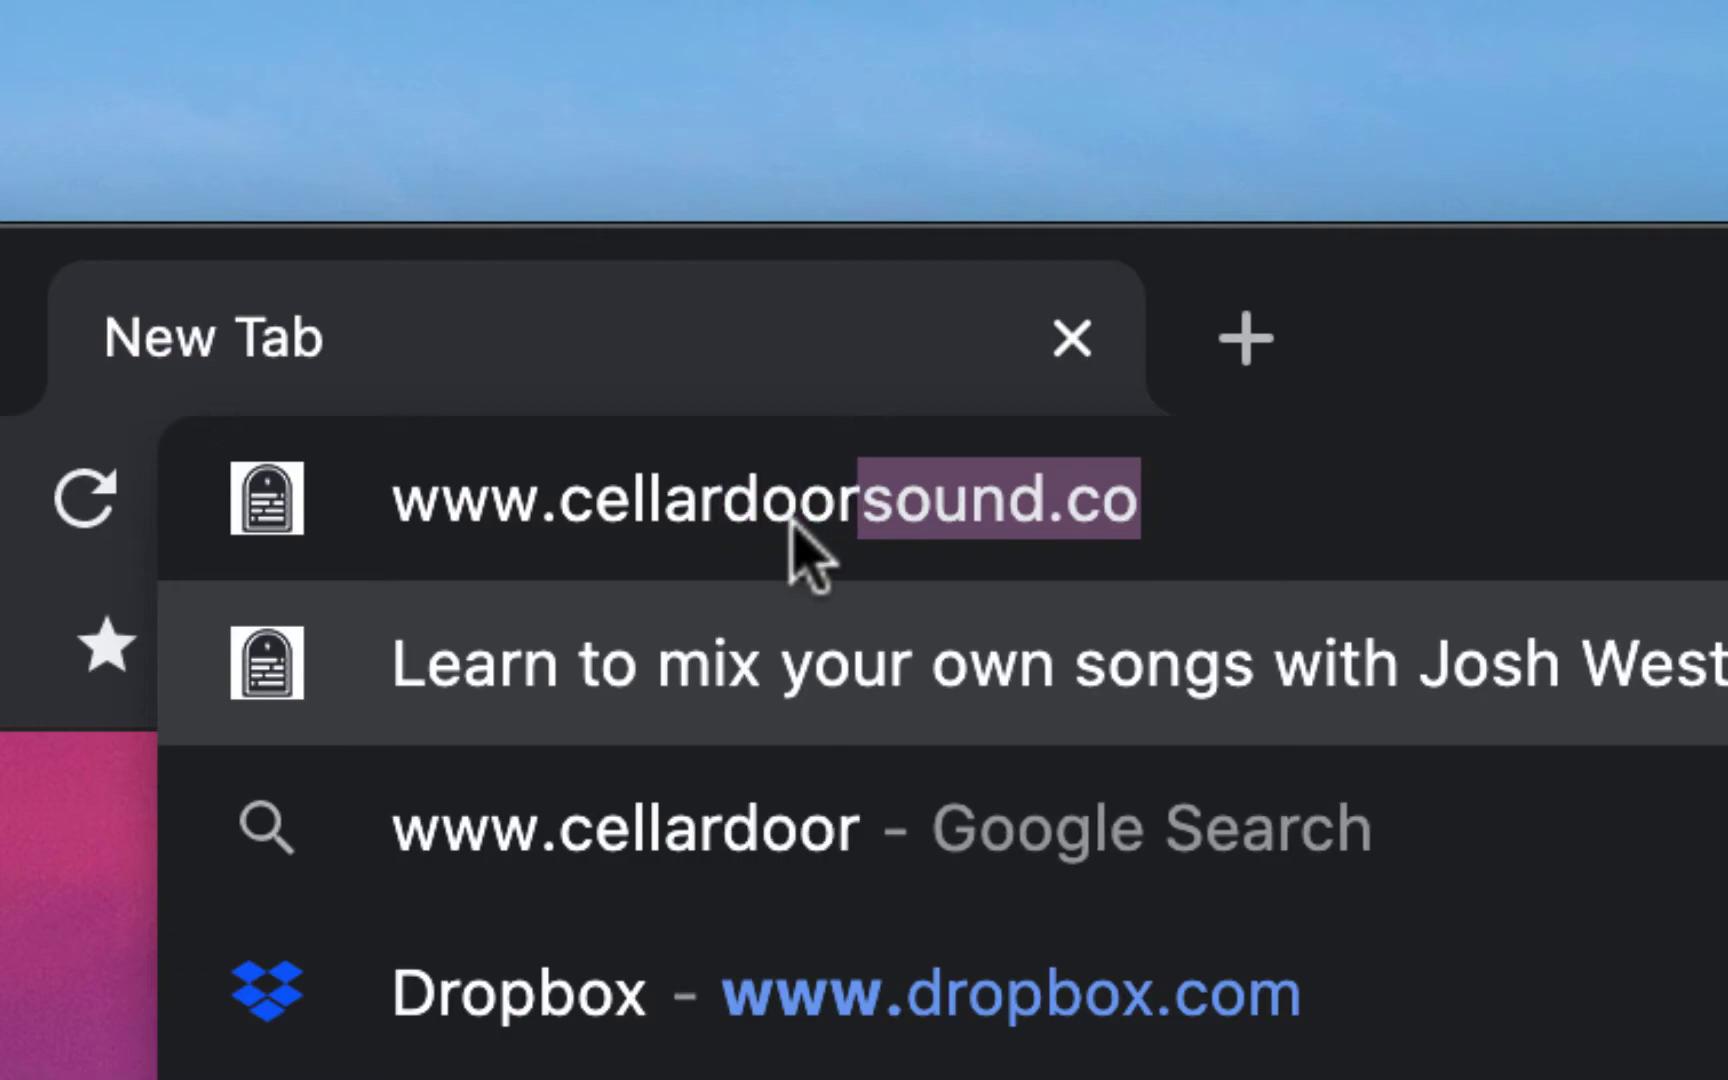
{"action": "type", "text": "sound.co/f"}
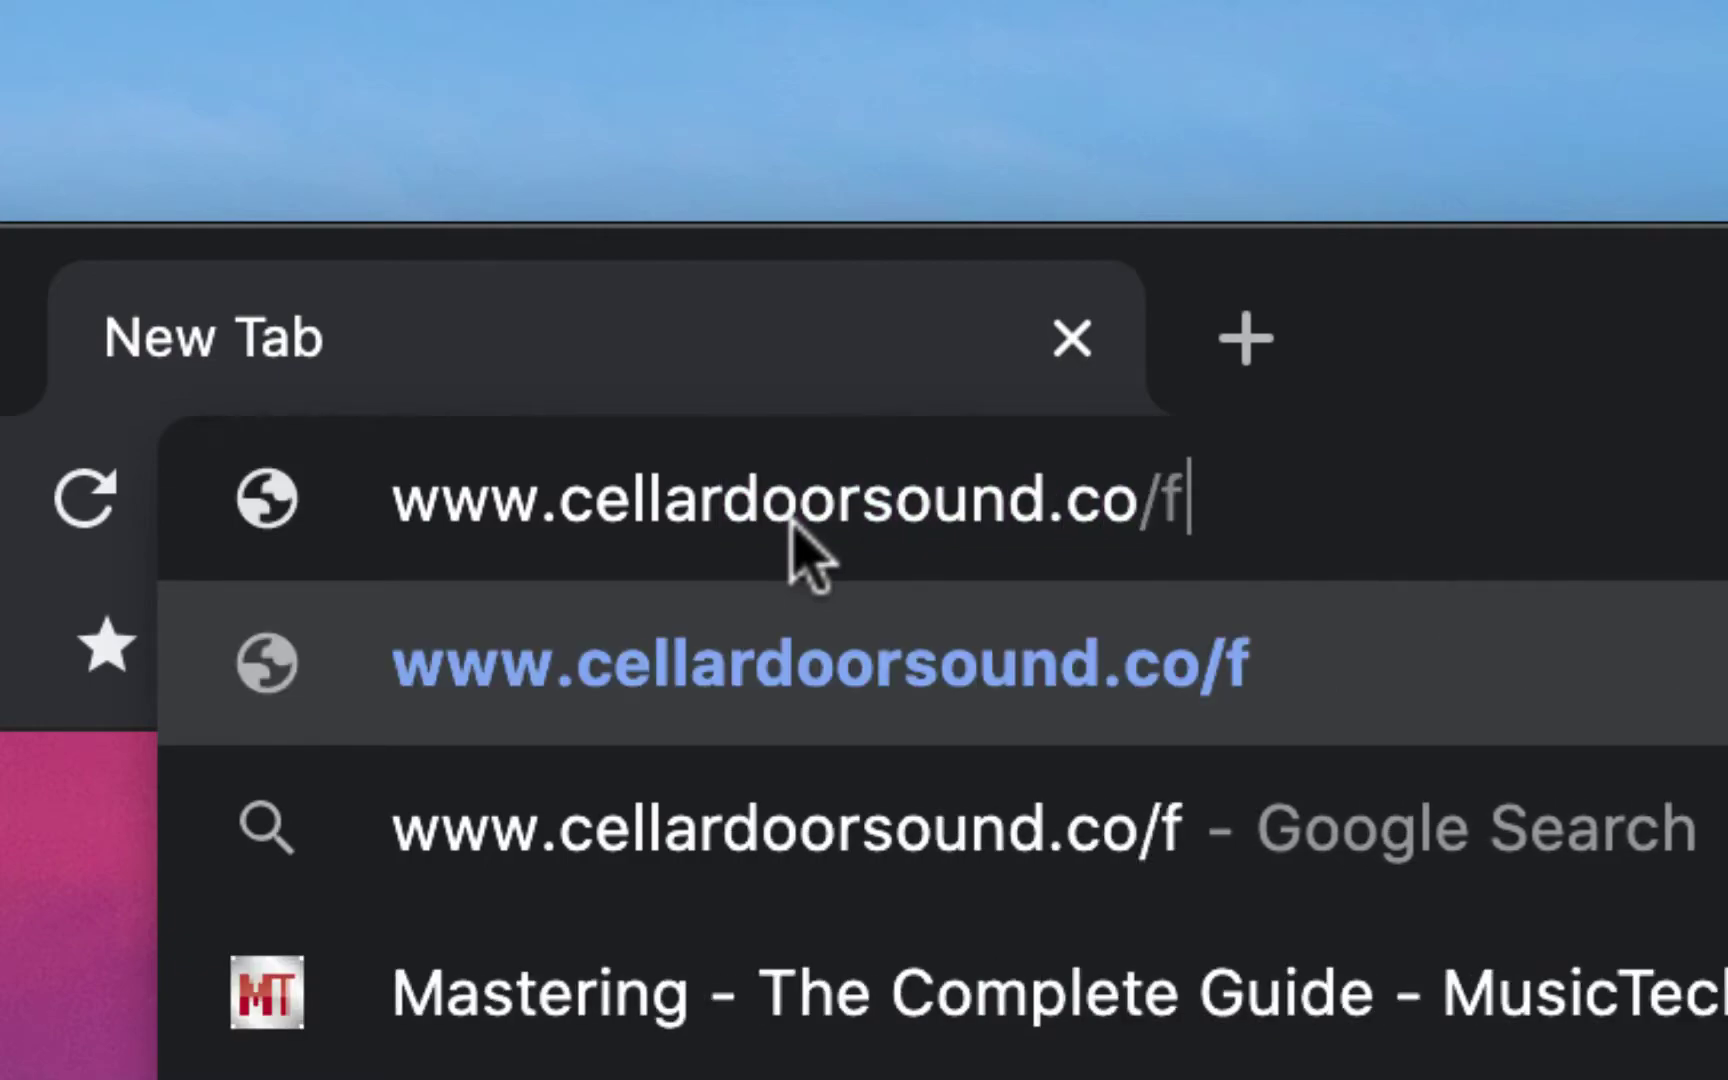
{"action": "type", "text": "reepresets"}
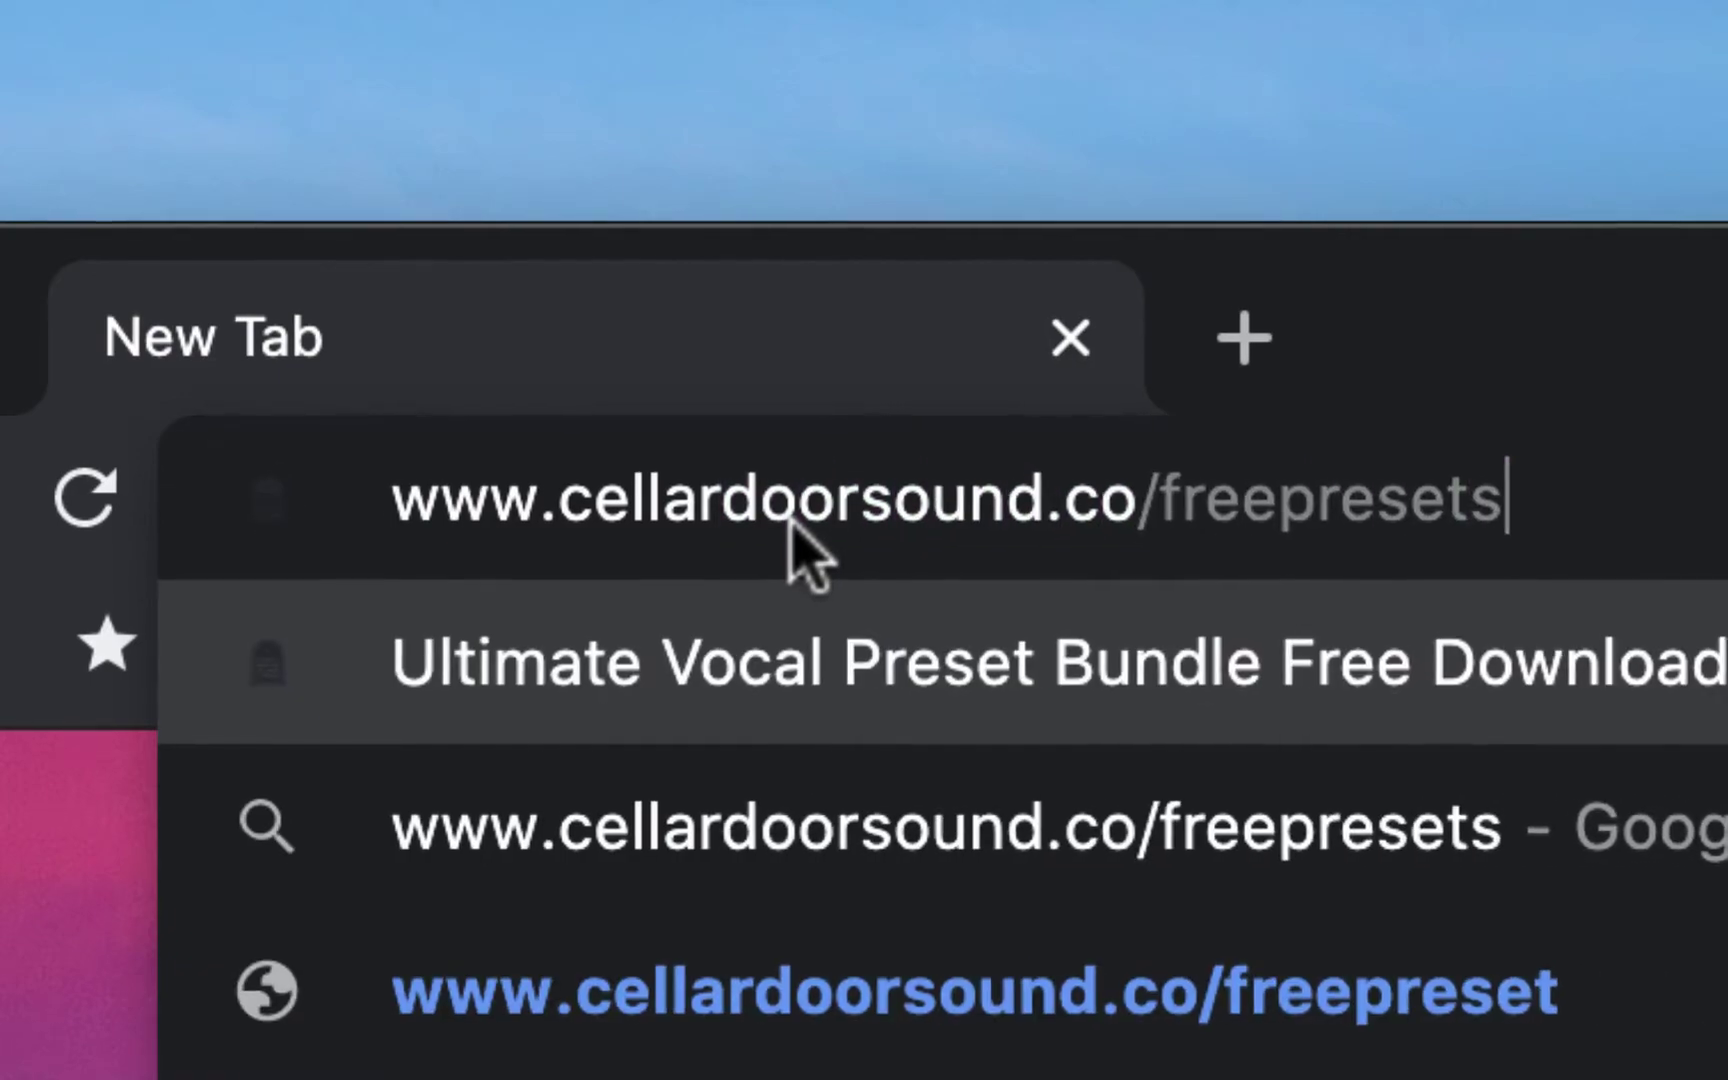
{"action": "key", "text": "Return"}
{"action": "left_click", "coordinate": [1118, 580]}
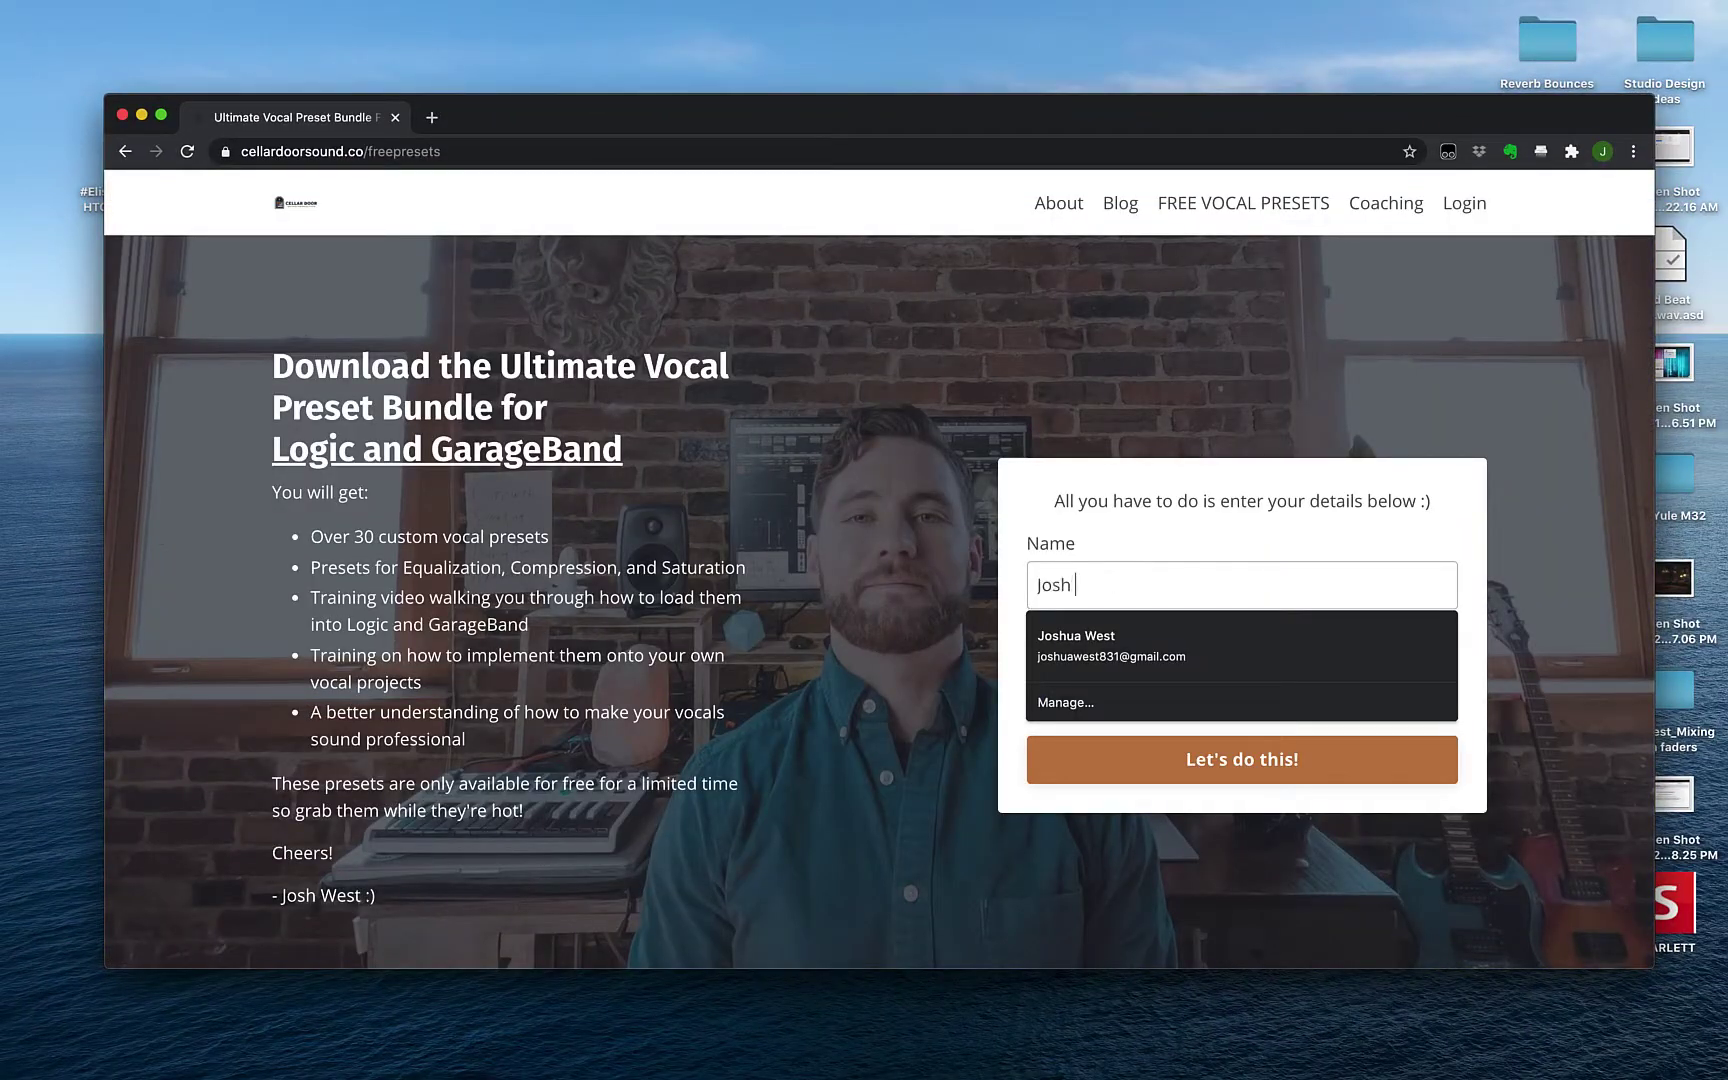
{"action": "left_click", "coordinate": [1040, 684]}
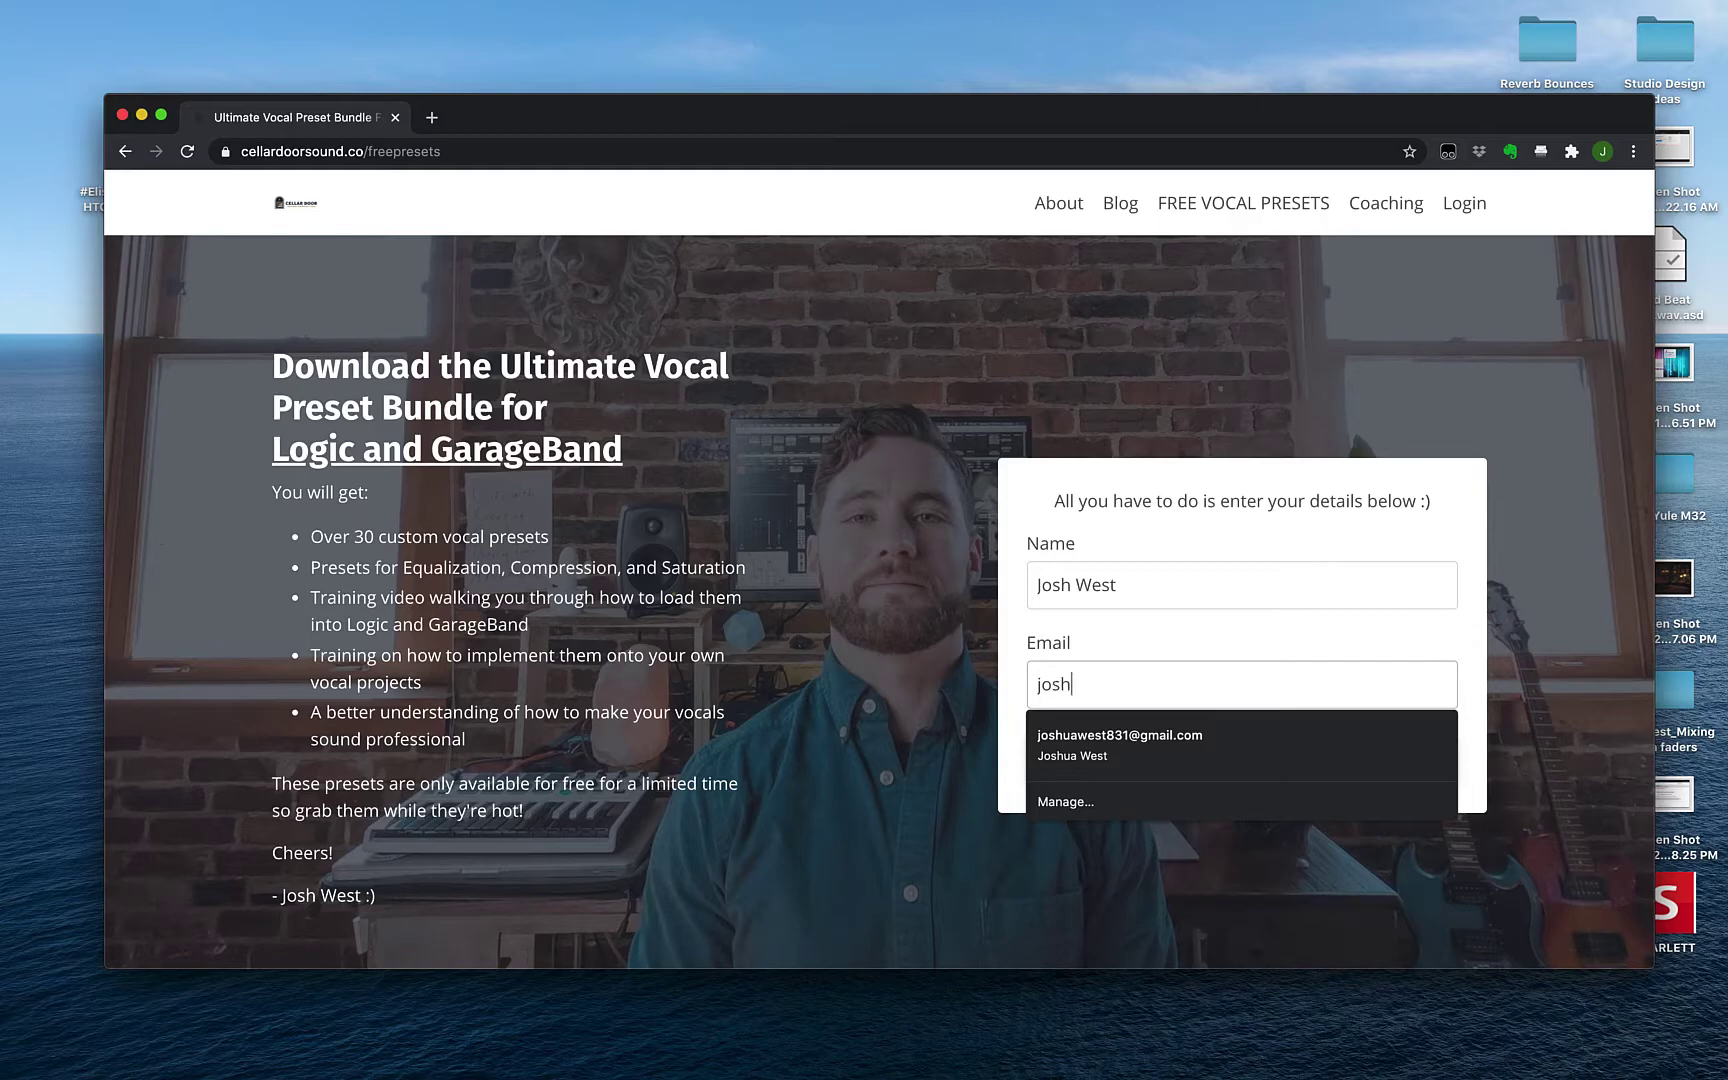
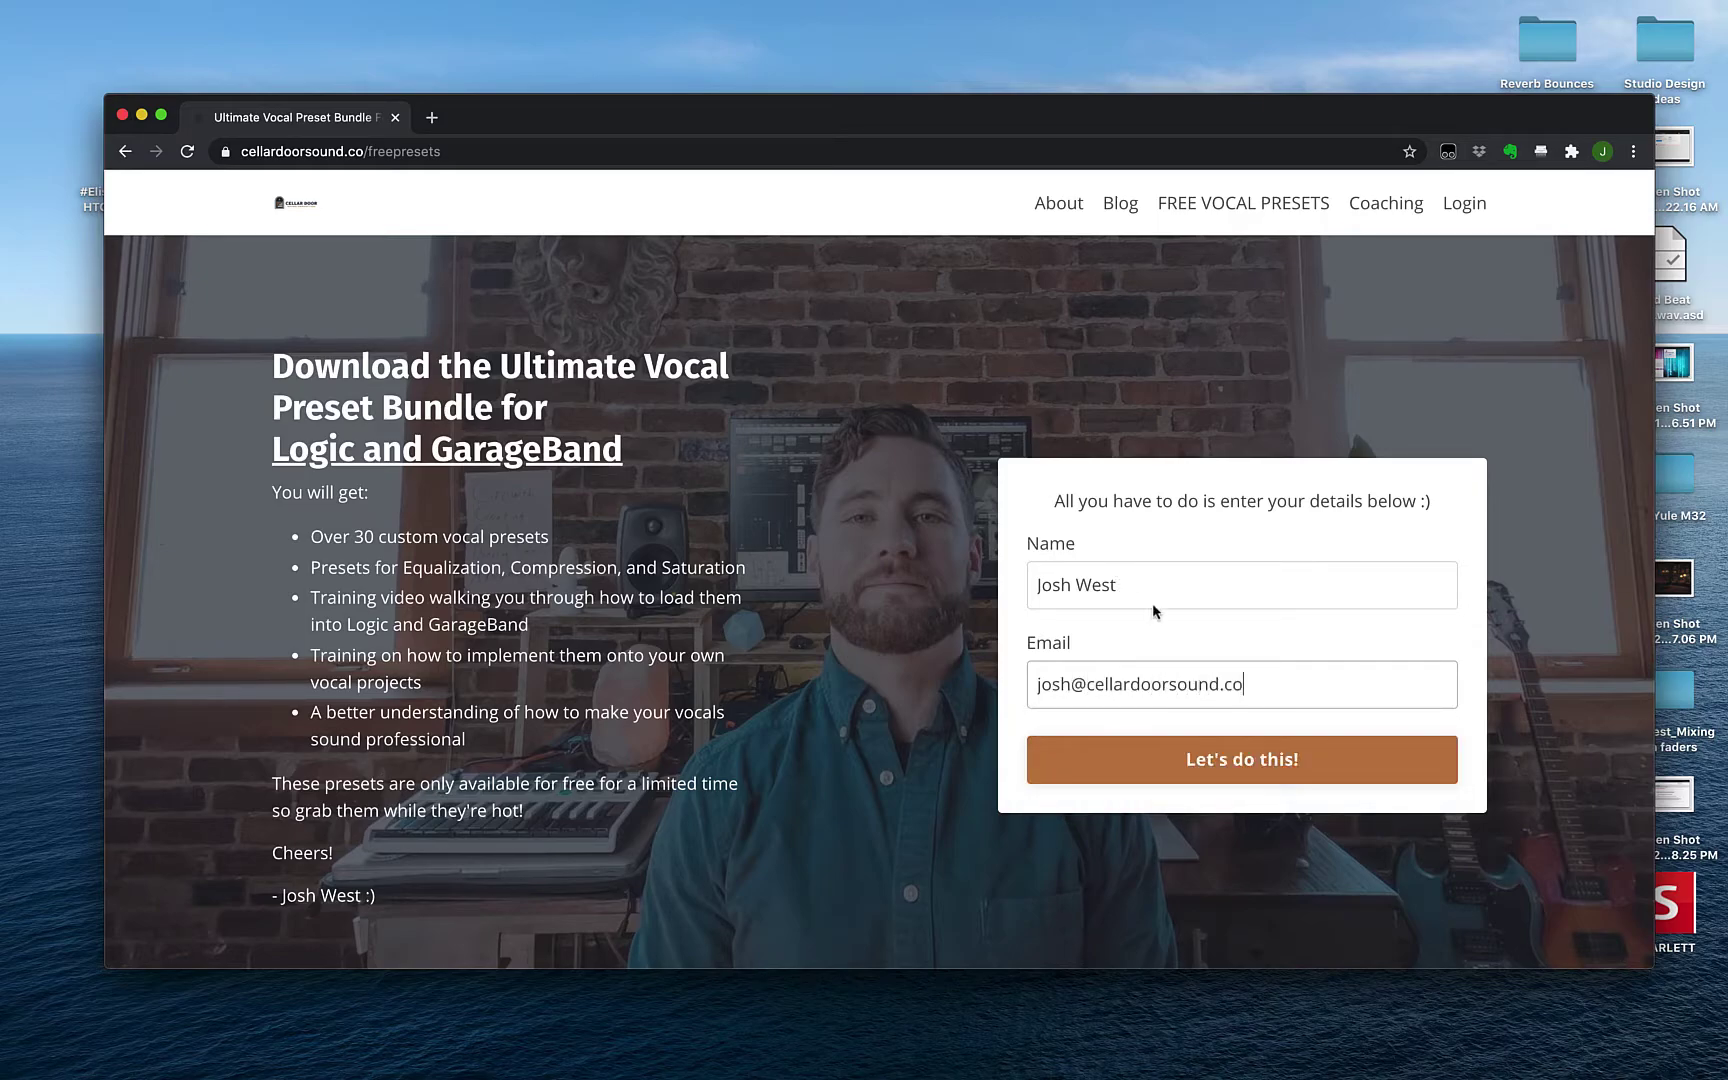
{"action": "key", "text": "Return"}
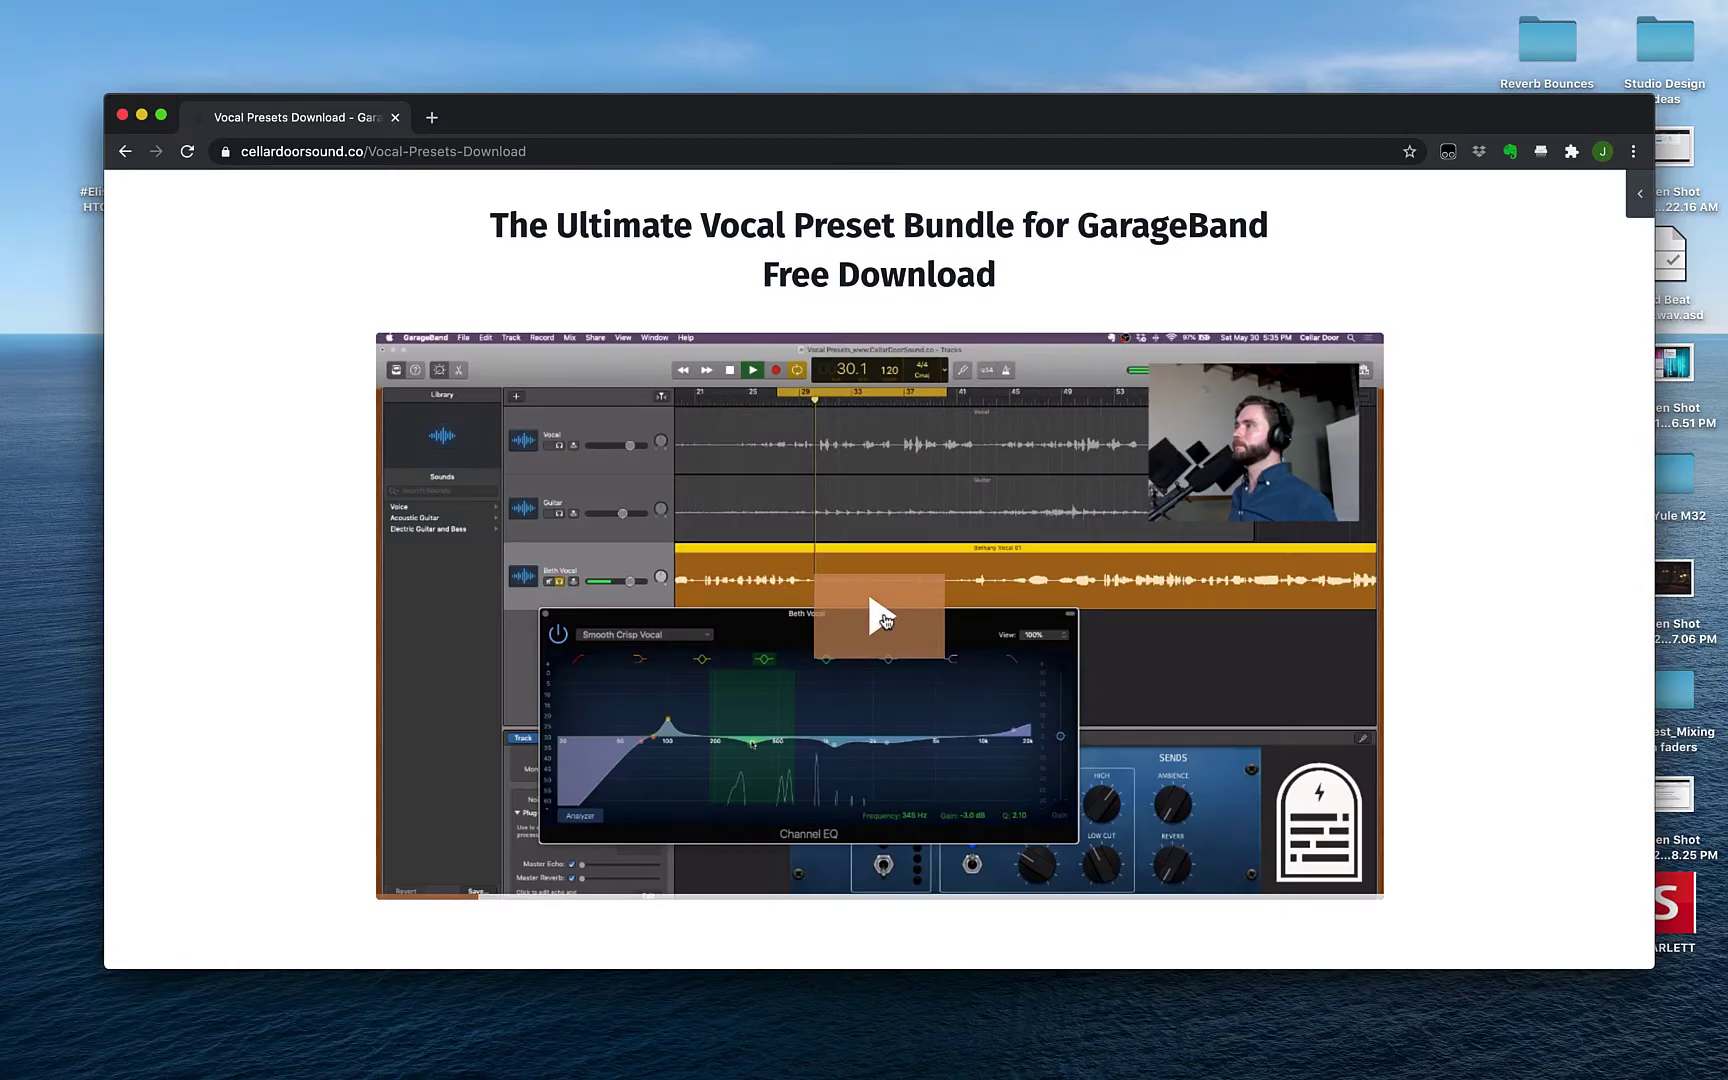
Play the preset walkthrough video full screen and skip ahead to around 22:54
{"action": "double_click", "coordinate": [883, 620]}
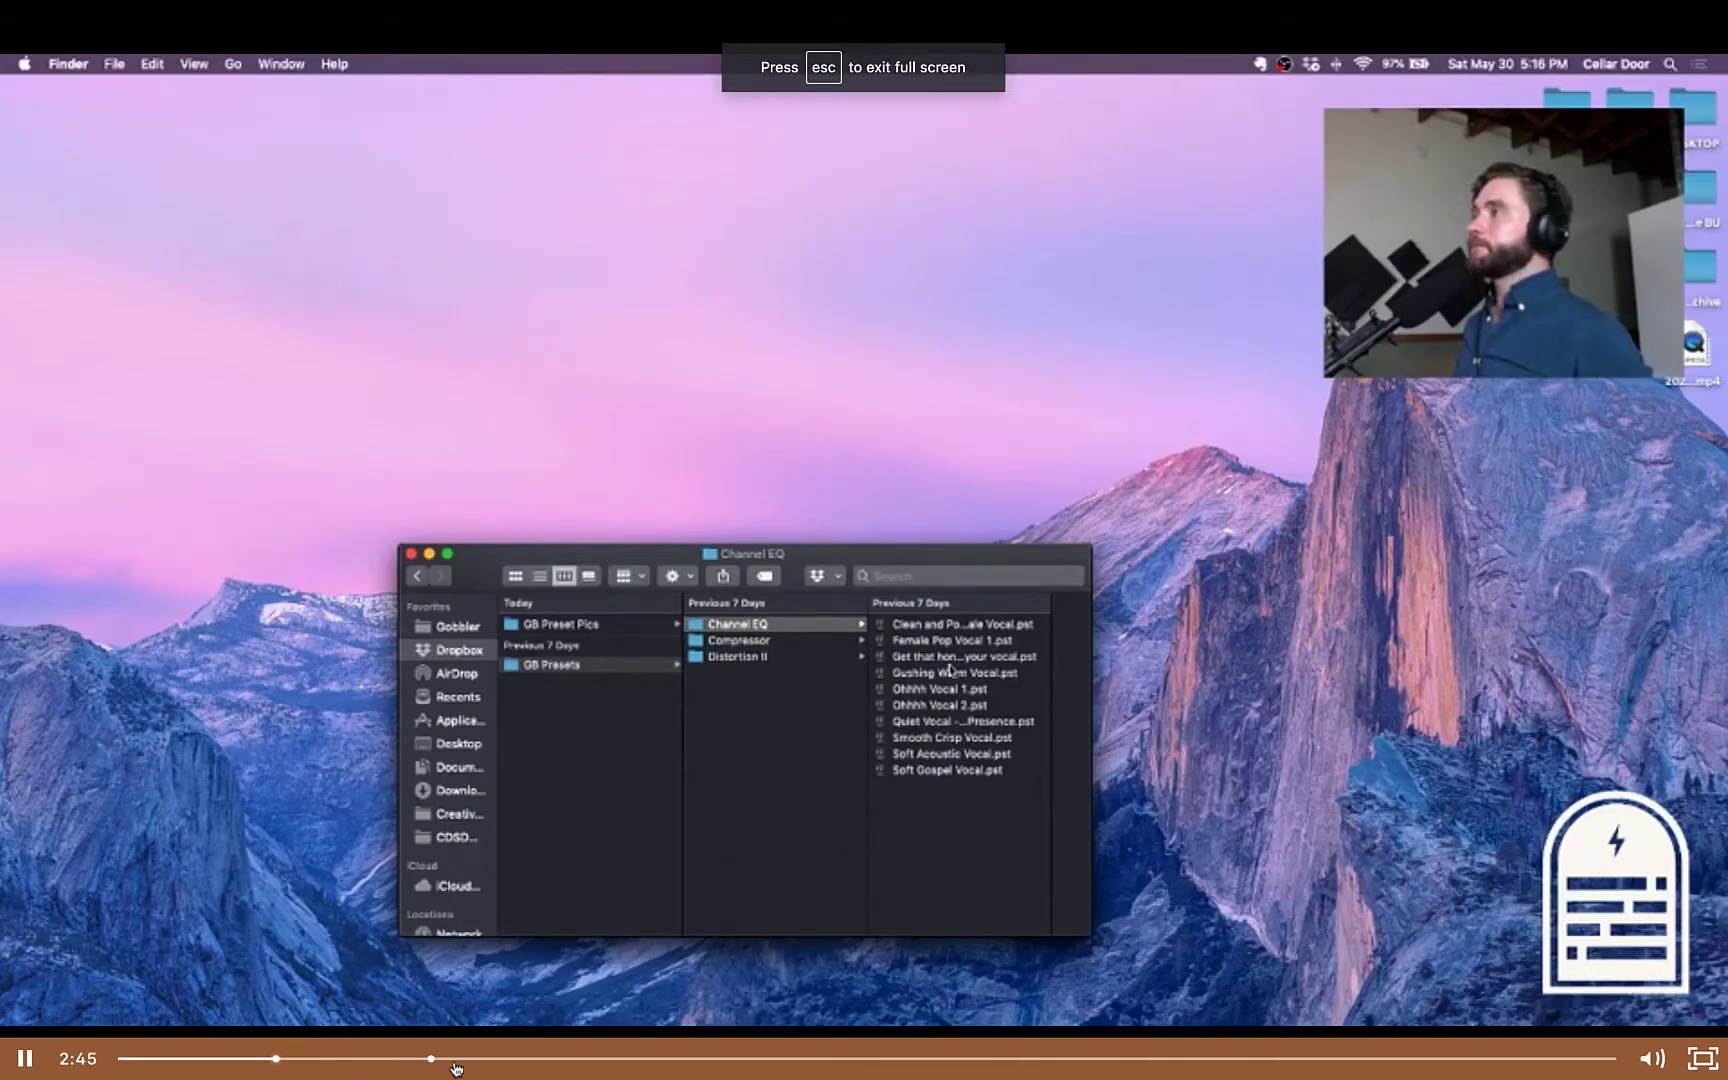
{"action": "left_click", "coordinate": [560, 1058]}
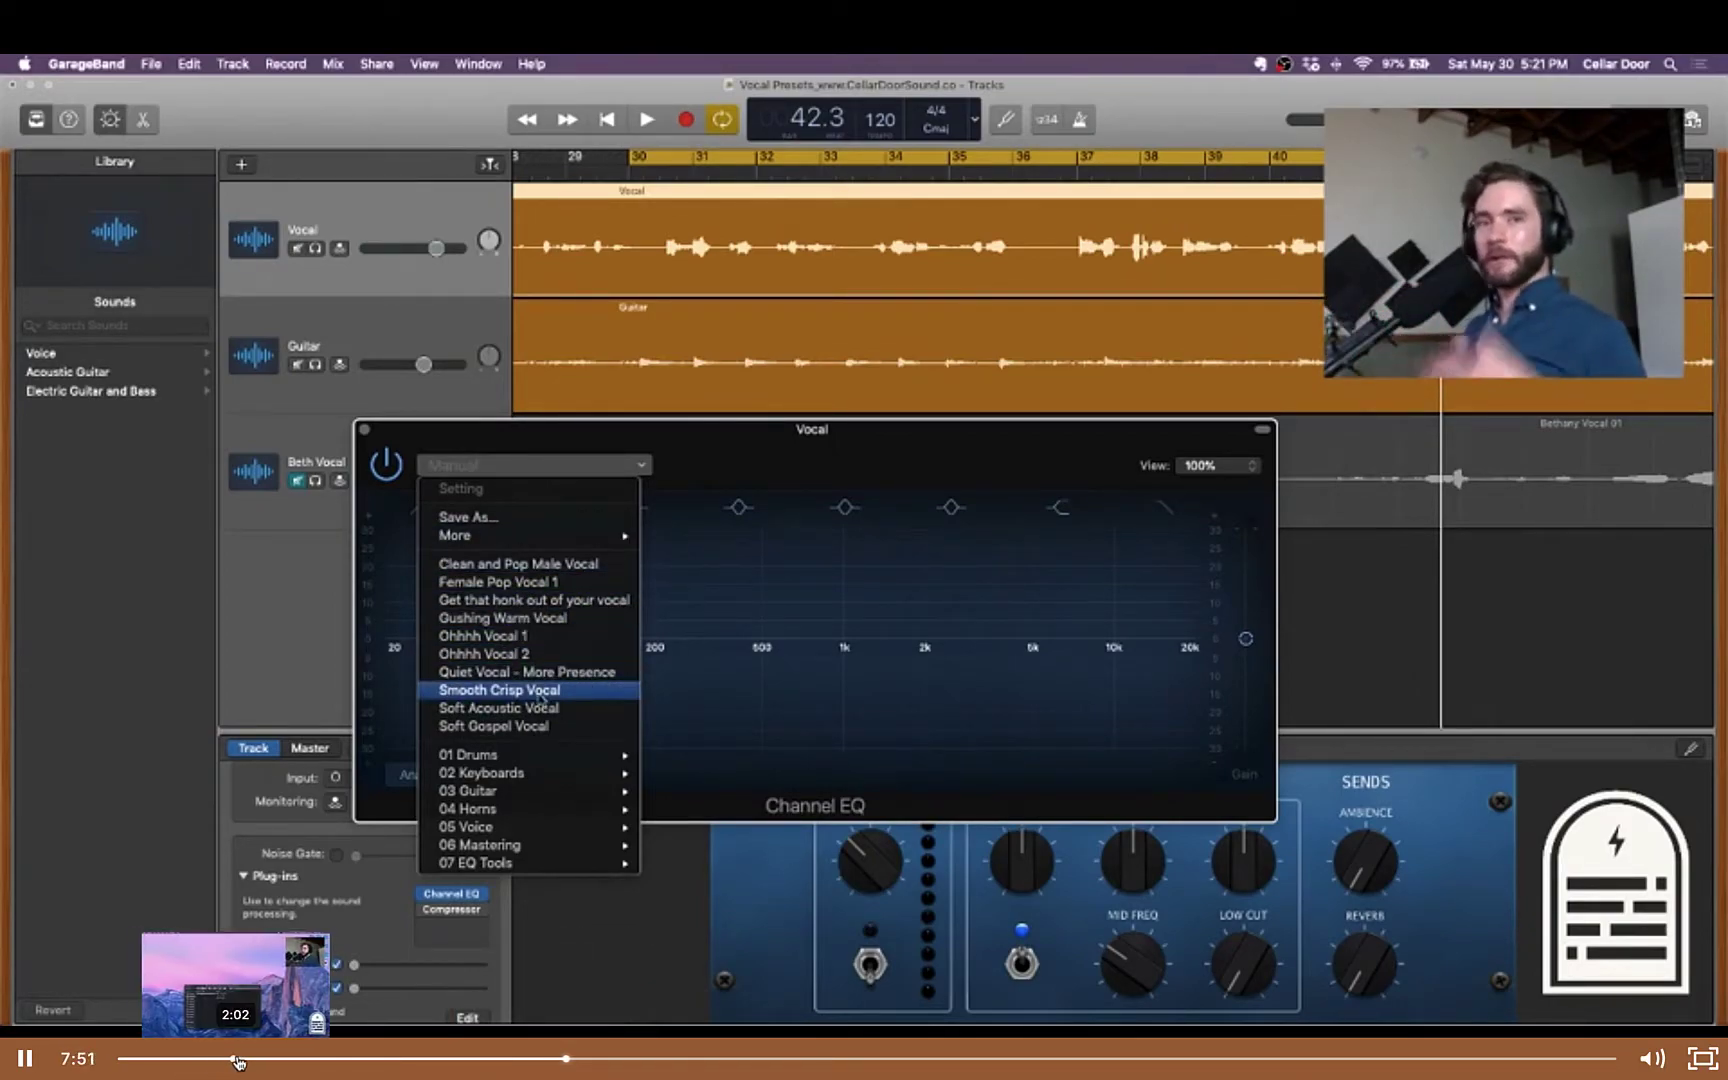
{"action": "left_click", "coordinate": [693, 1058]}
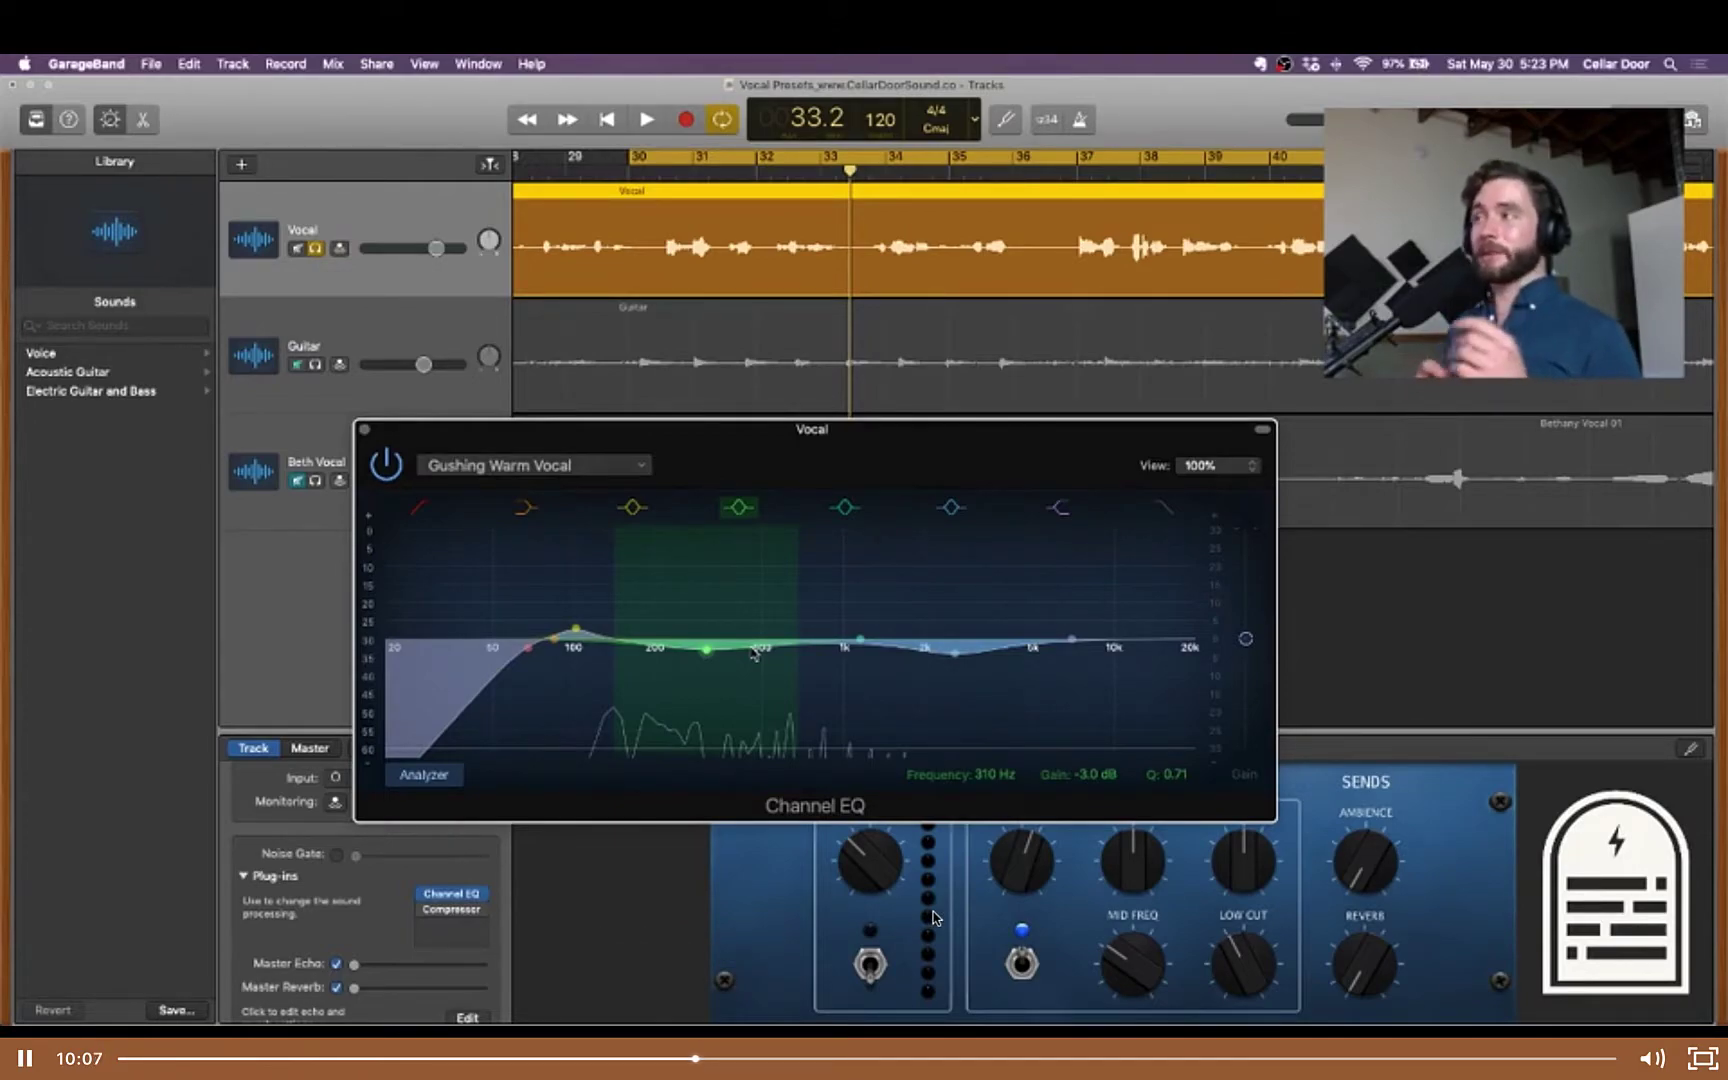
{"action": "left_click", "coordinate": [1426, 1058]}
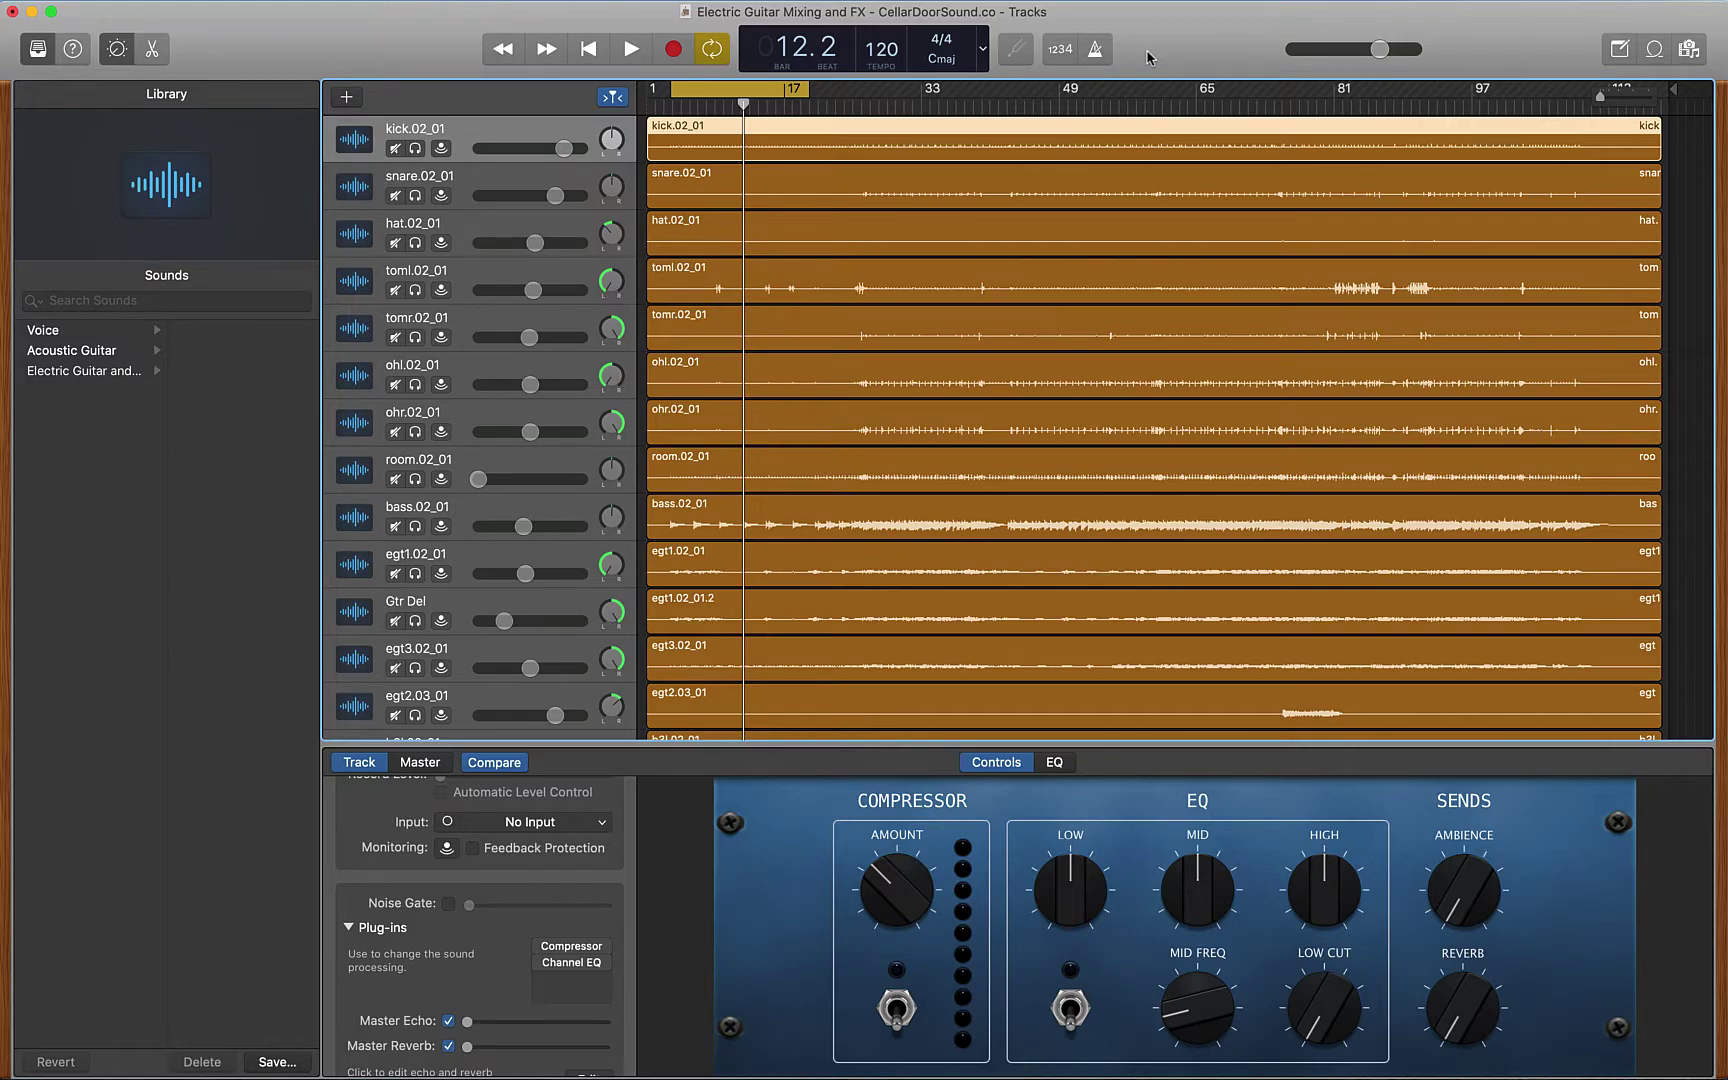
{"action": "left_click", "coordinate": [415, 573]}
{"action": "left_click", "coordinate": [415, 620]}
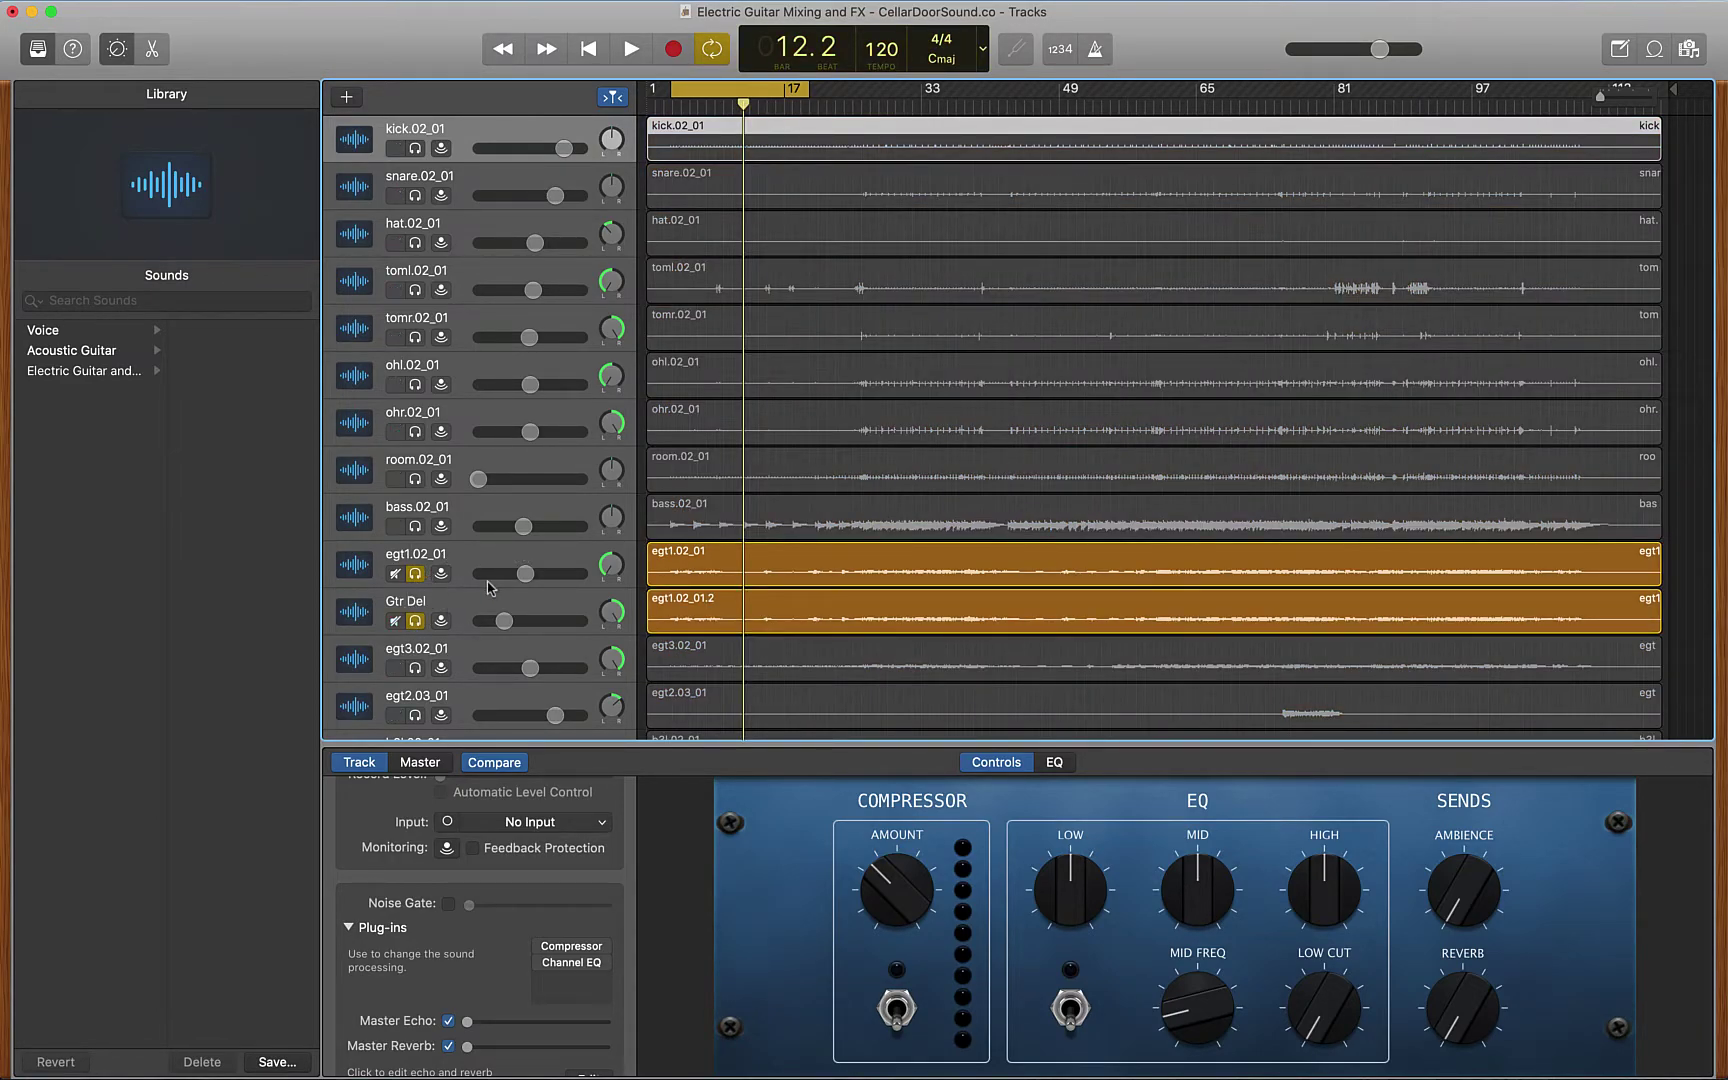
{"action": "key", "text": "space"}
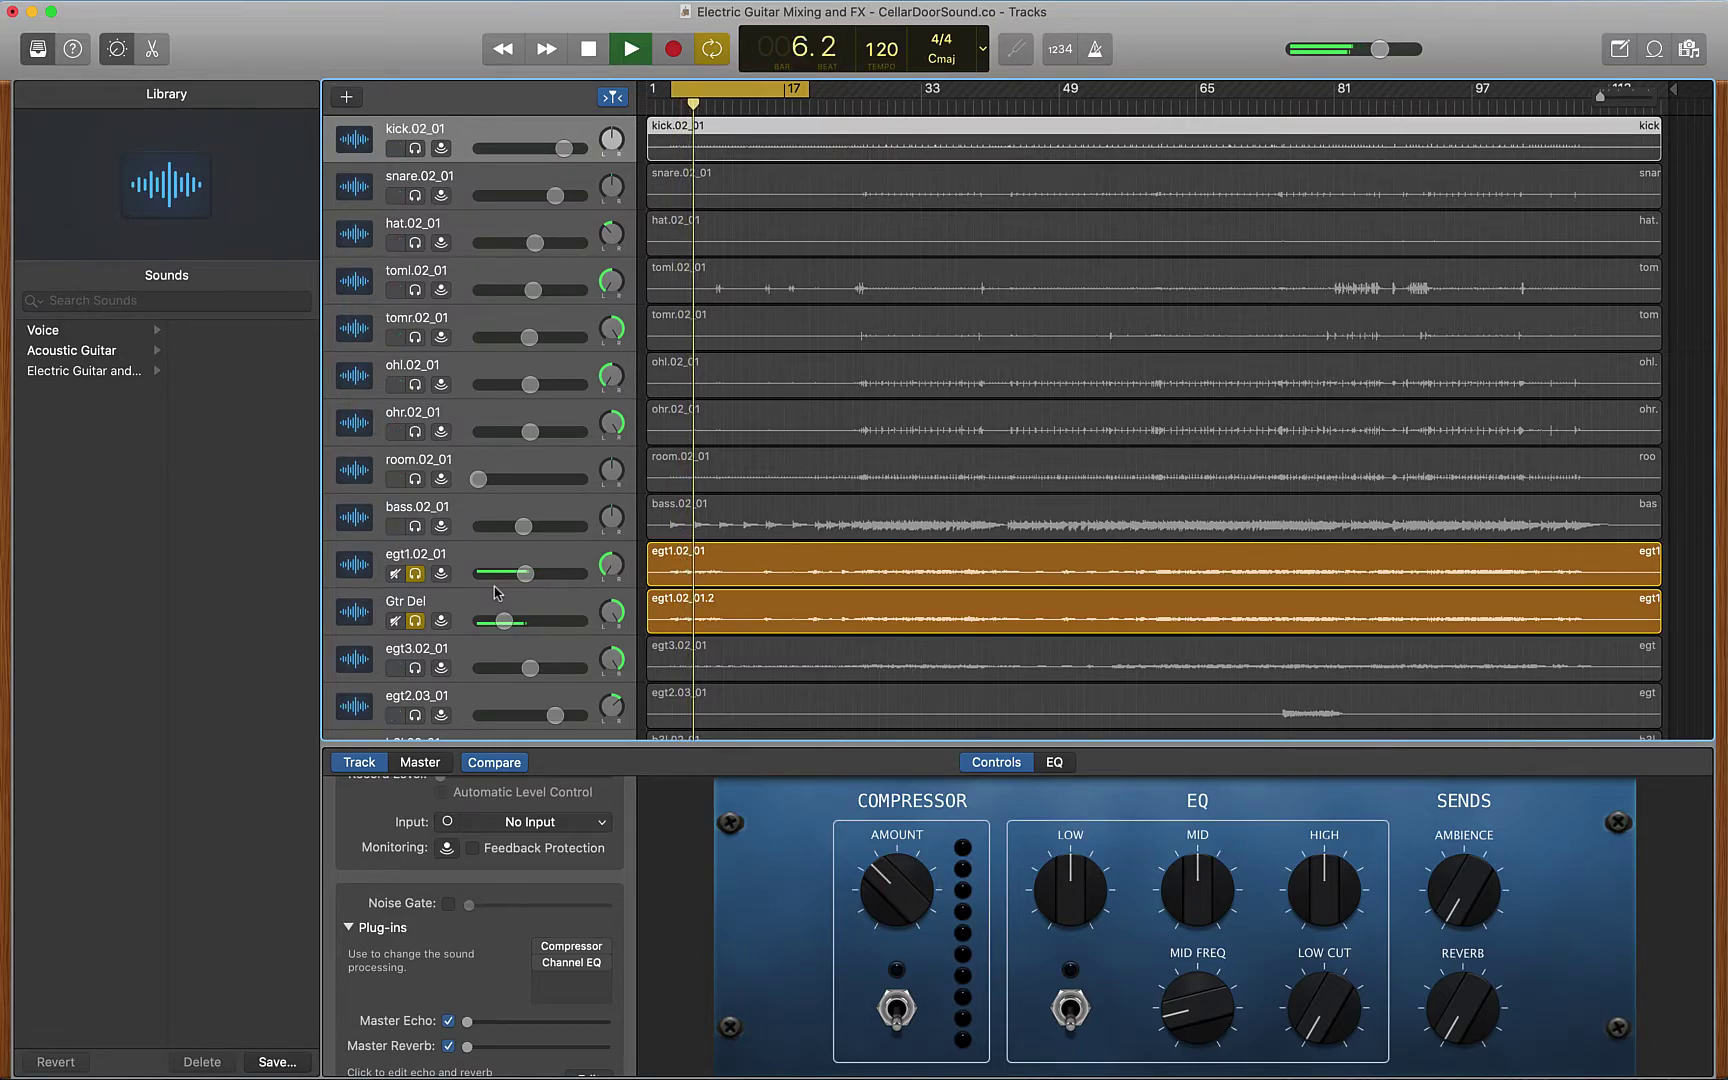
{"action": "key", "text": "space"}
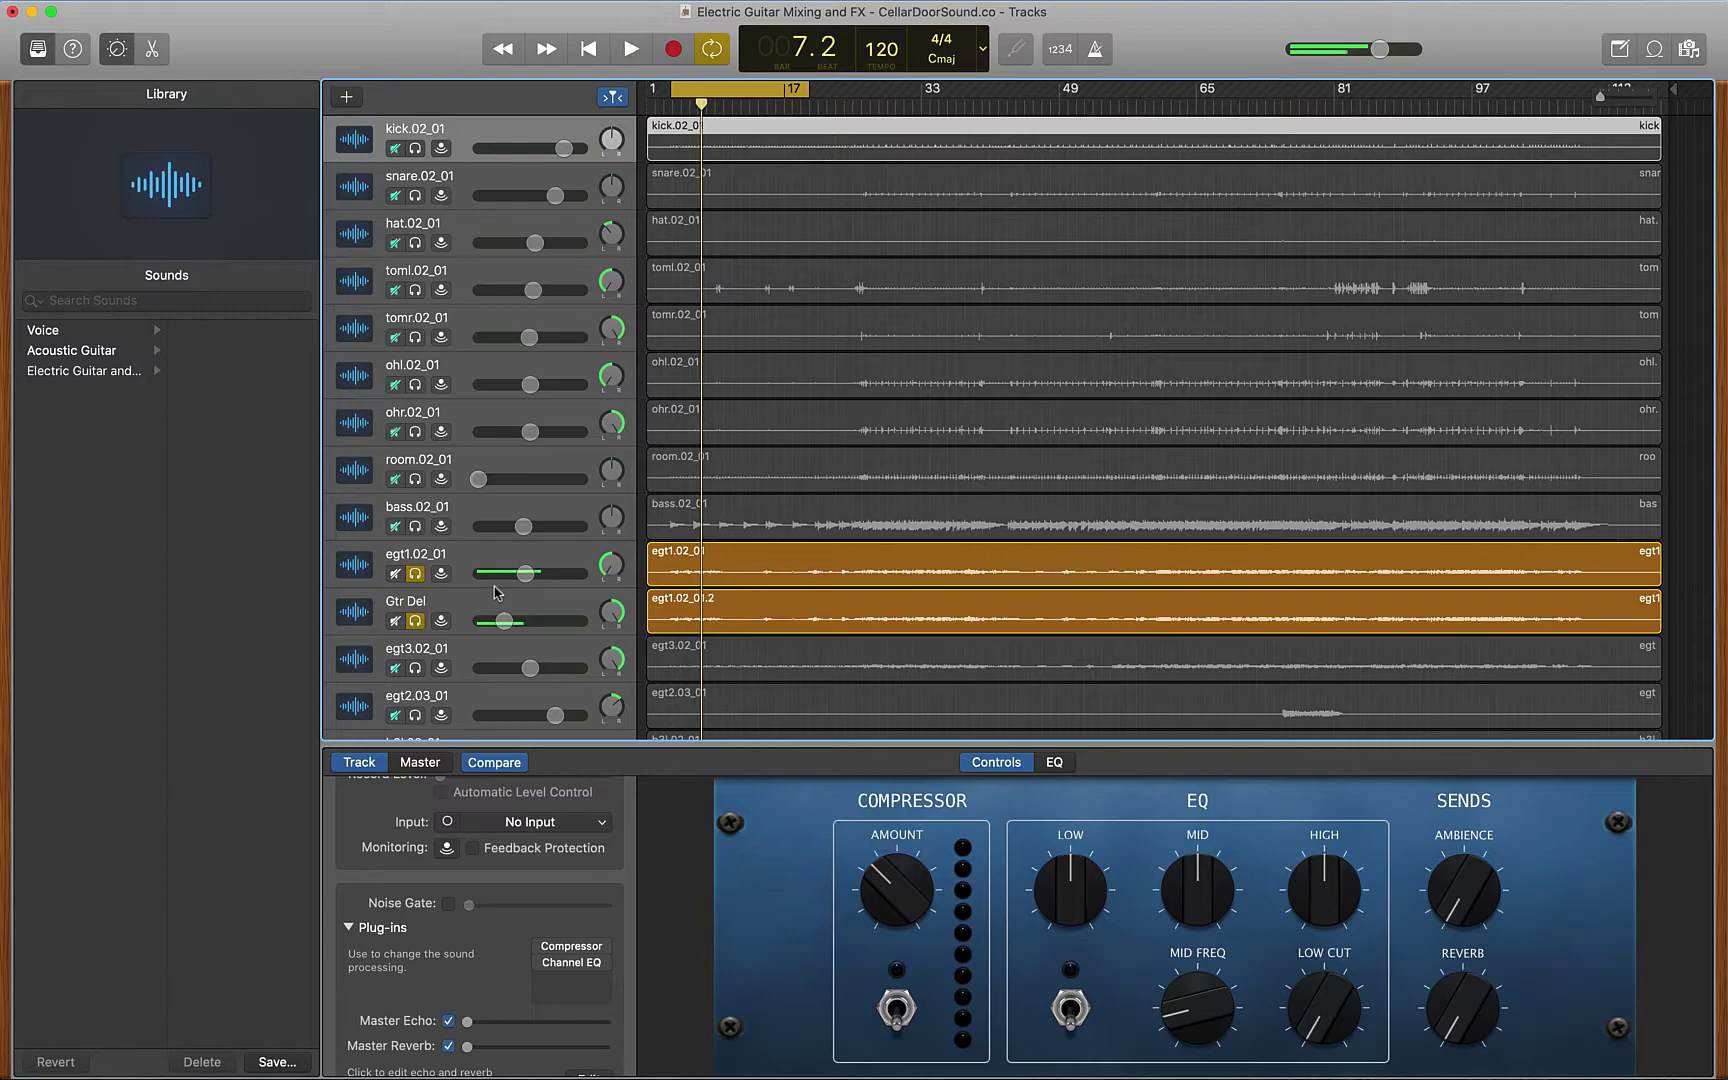
{"action": "left_click", "coordinate": [415, 573]}
{"action": "left_click", "coordinate": [415, 620]}
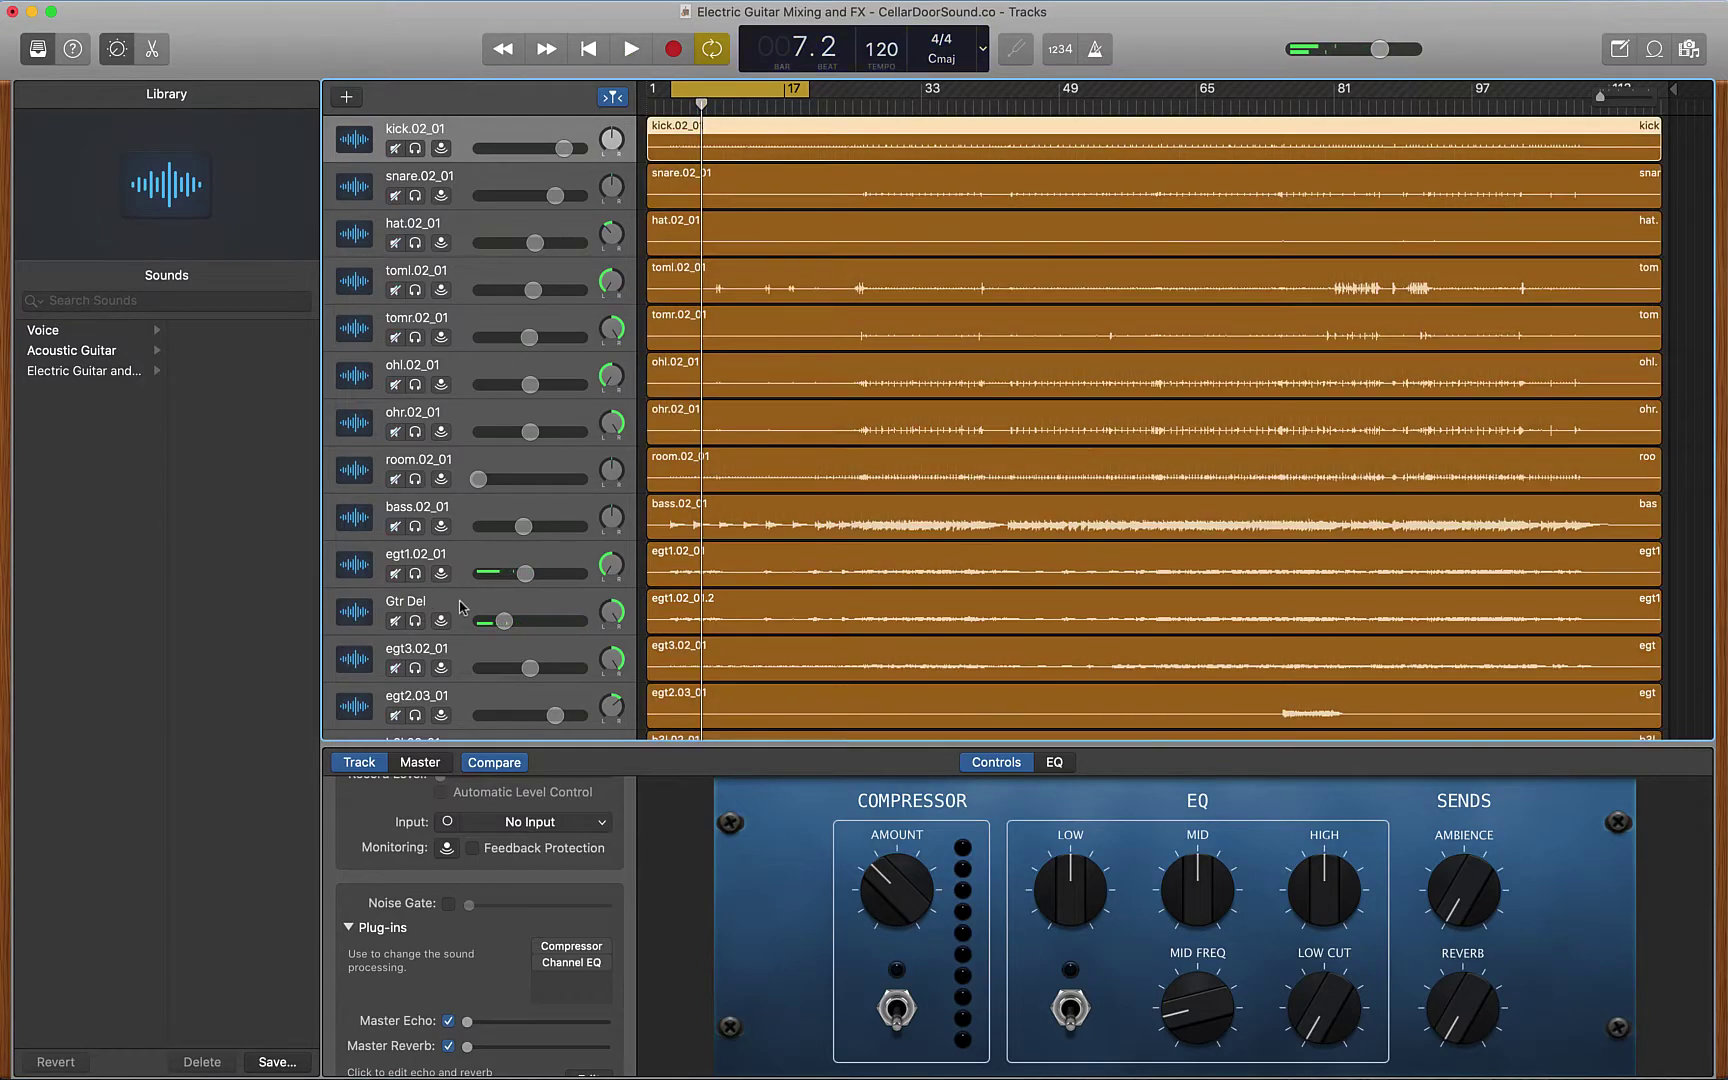
{"action": "key", "text": "space"}
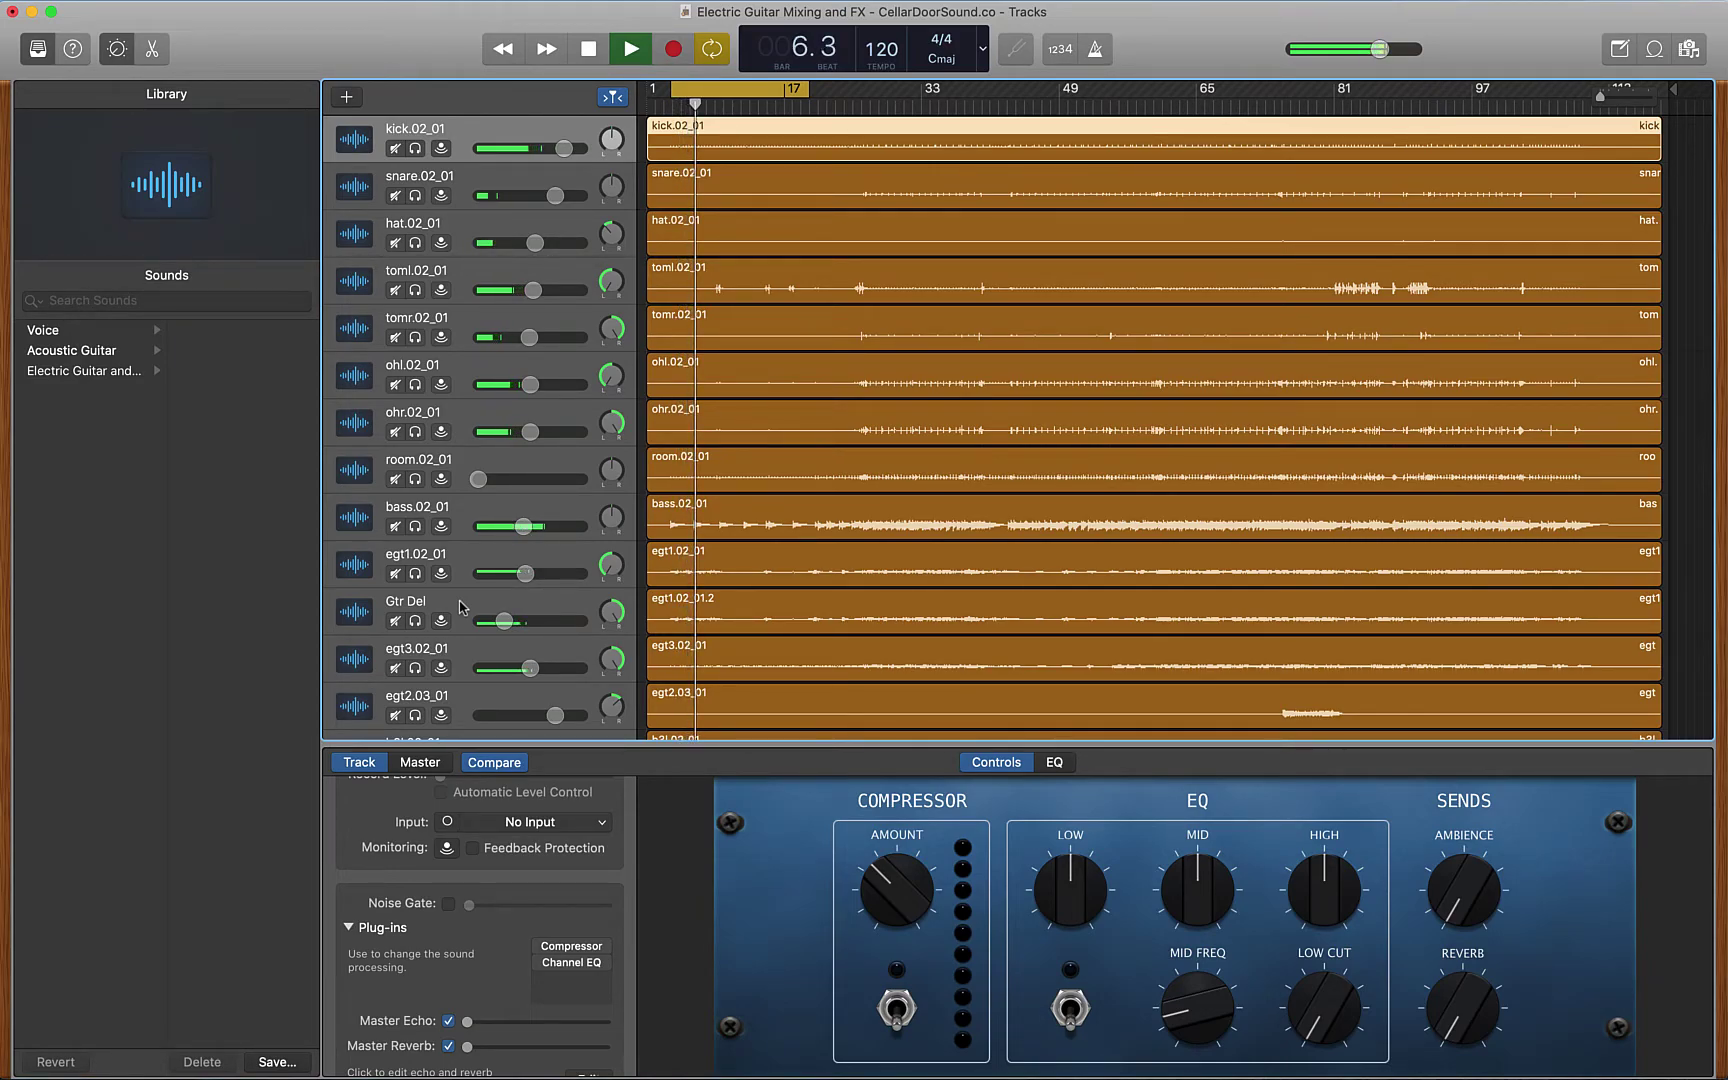
{"action": "key", "text": "space"}
{"action": "left_click", "coordinate": [395, 621]}
{"action": "key", "text": "space"}
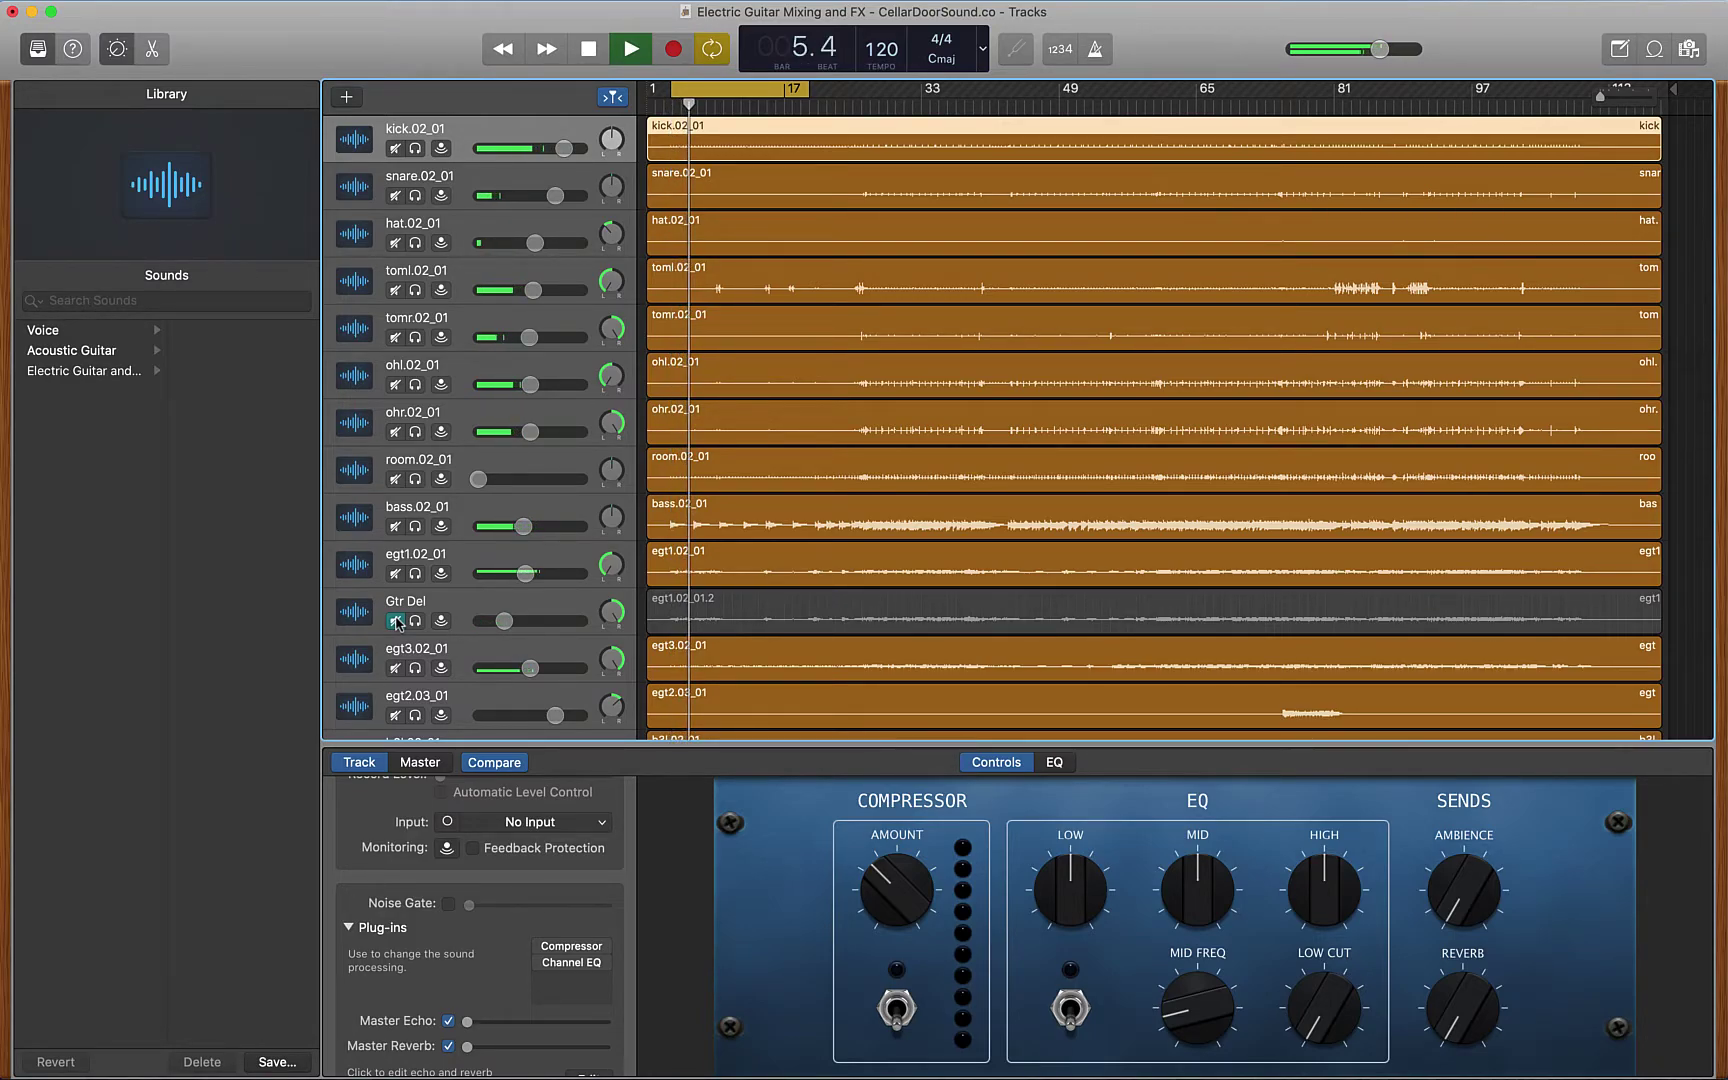
{"action": "key", "text": "space"}
{"action": "left_click", "coordinate": [395, 621]}
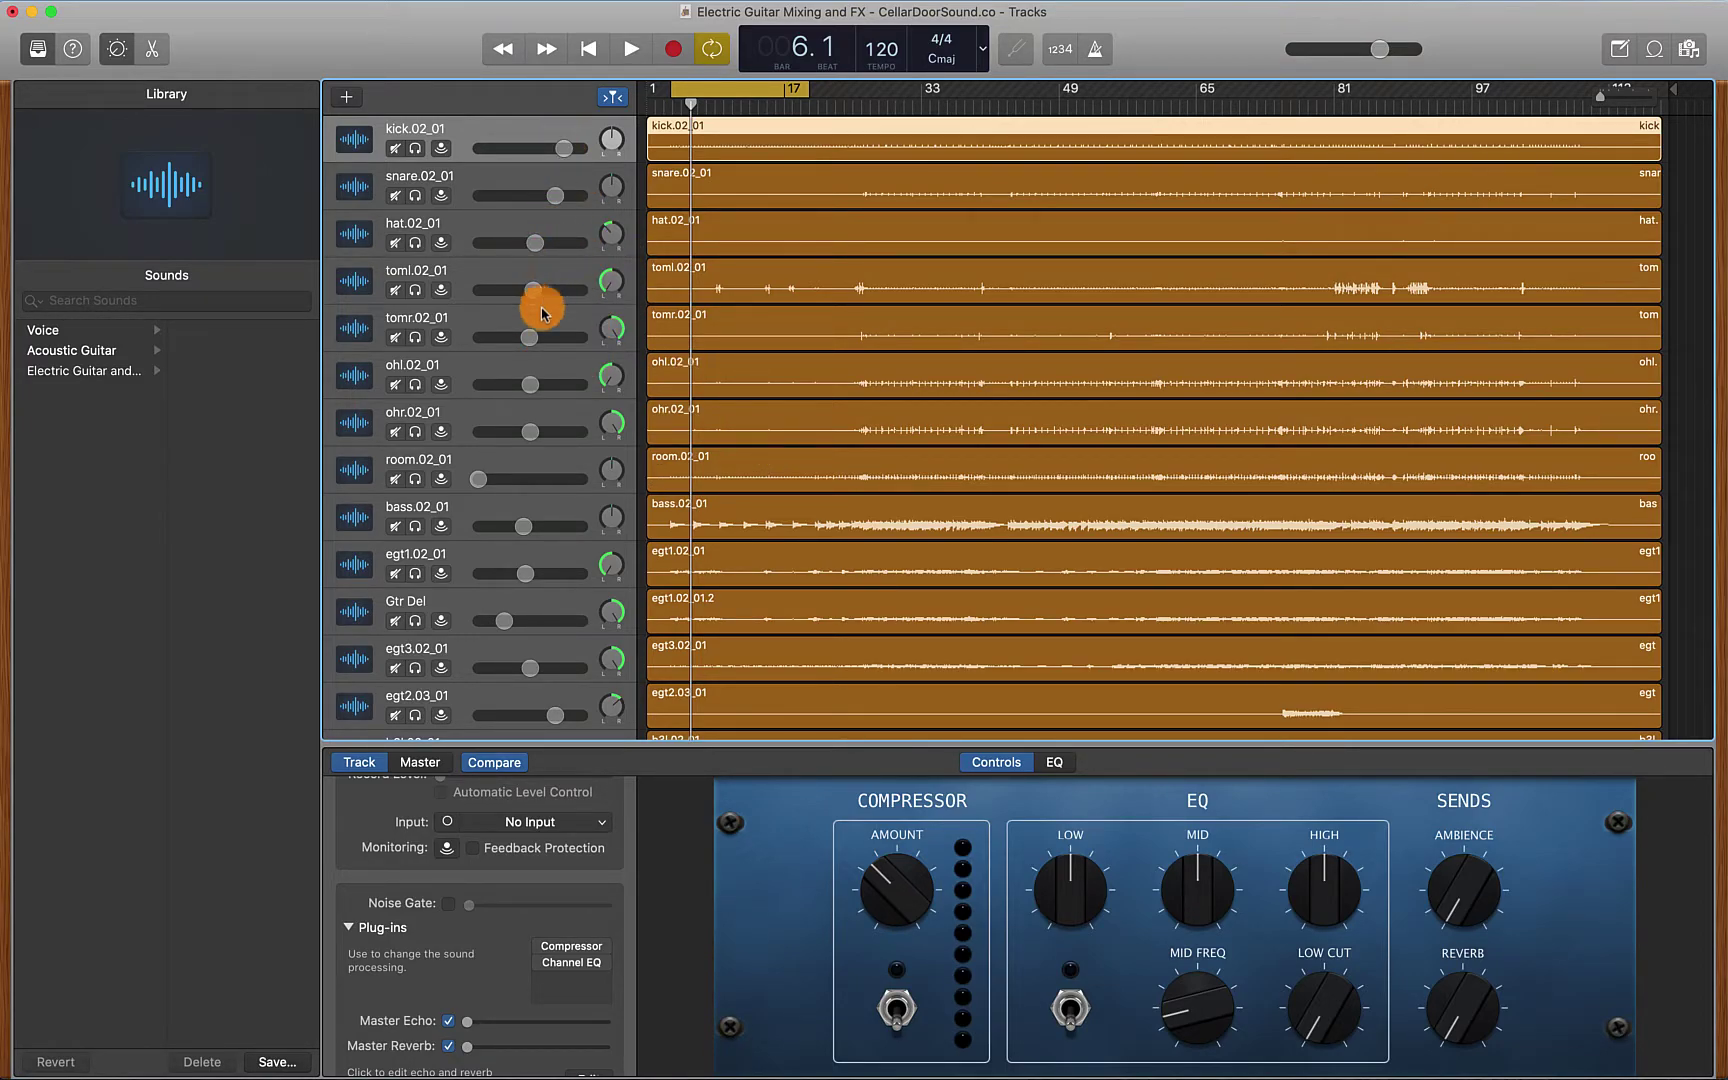
{"action": "scroll", "coordinate": [530, 408], "scroll_direction": "down", "scroll_amount": 3}
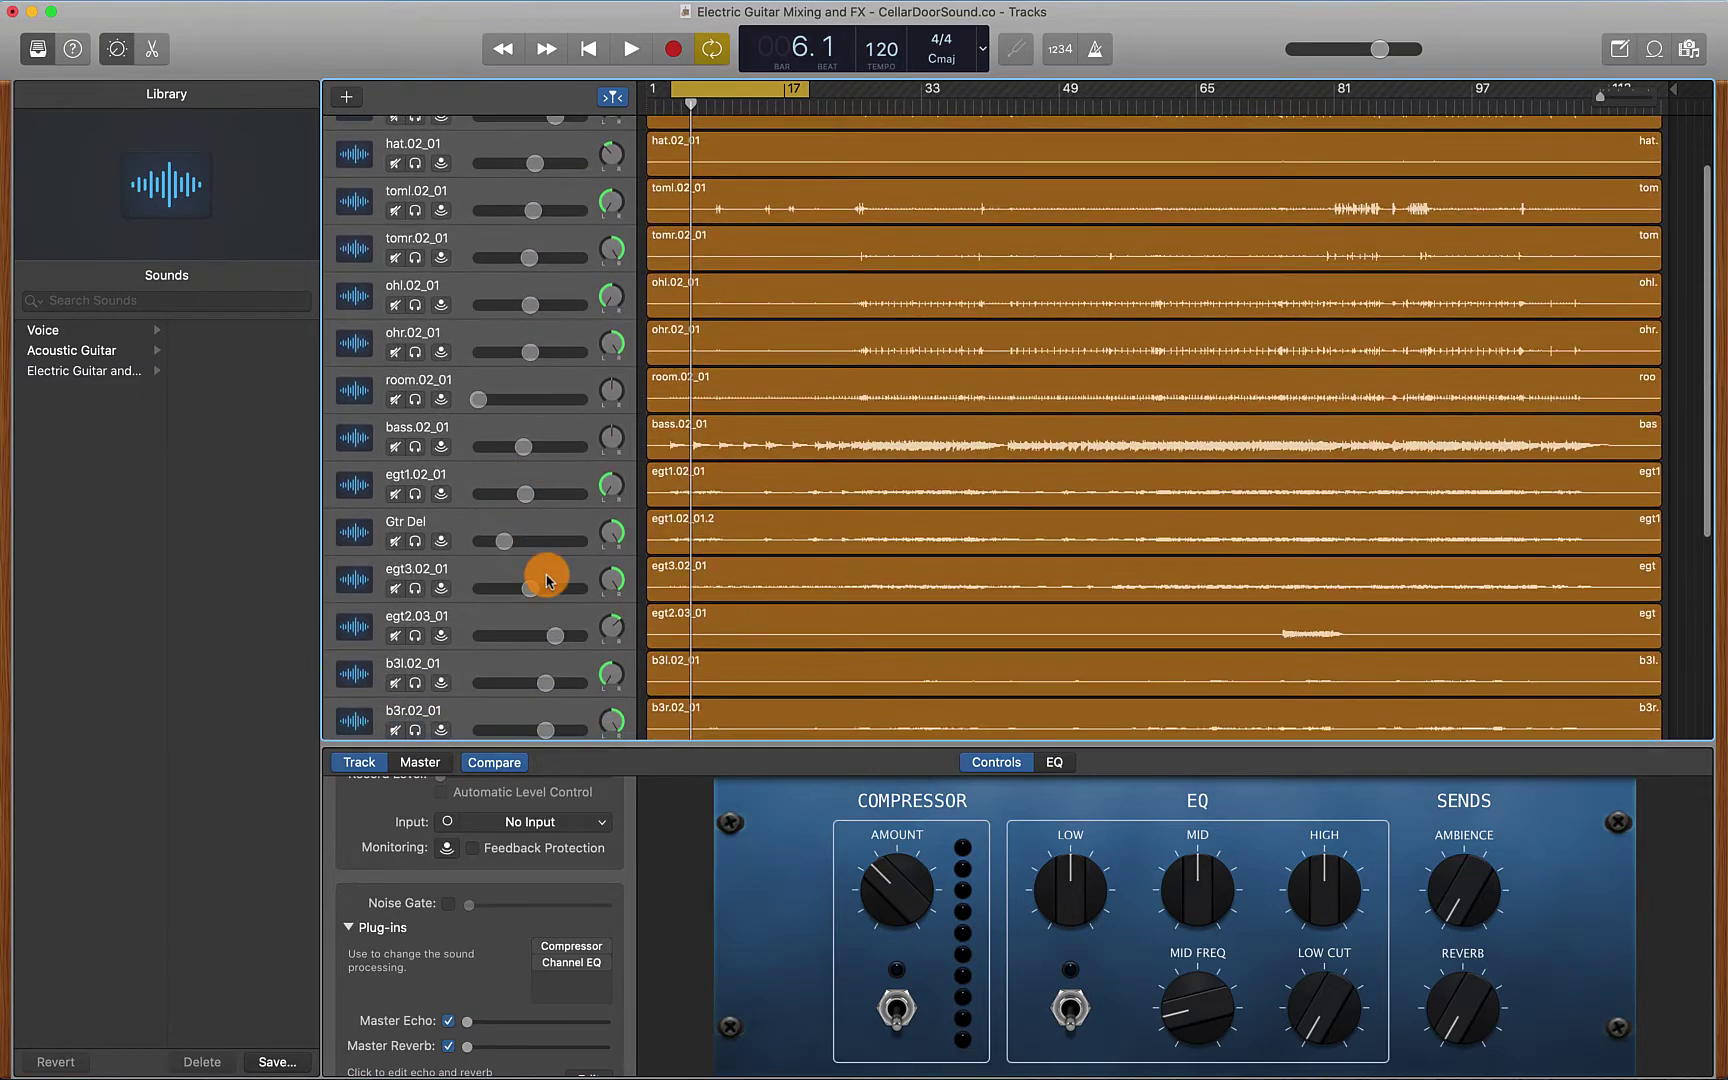
{"action": "scroll", "coordinate": [548, 580], "scroll_direction": "down", "scroll_amount": 2}
{"action": "scroll", "coordinate": [547, 580], "scroll_direction": "down", "scroll_amount": 3}
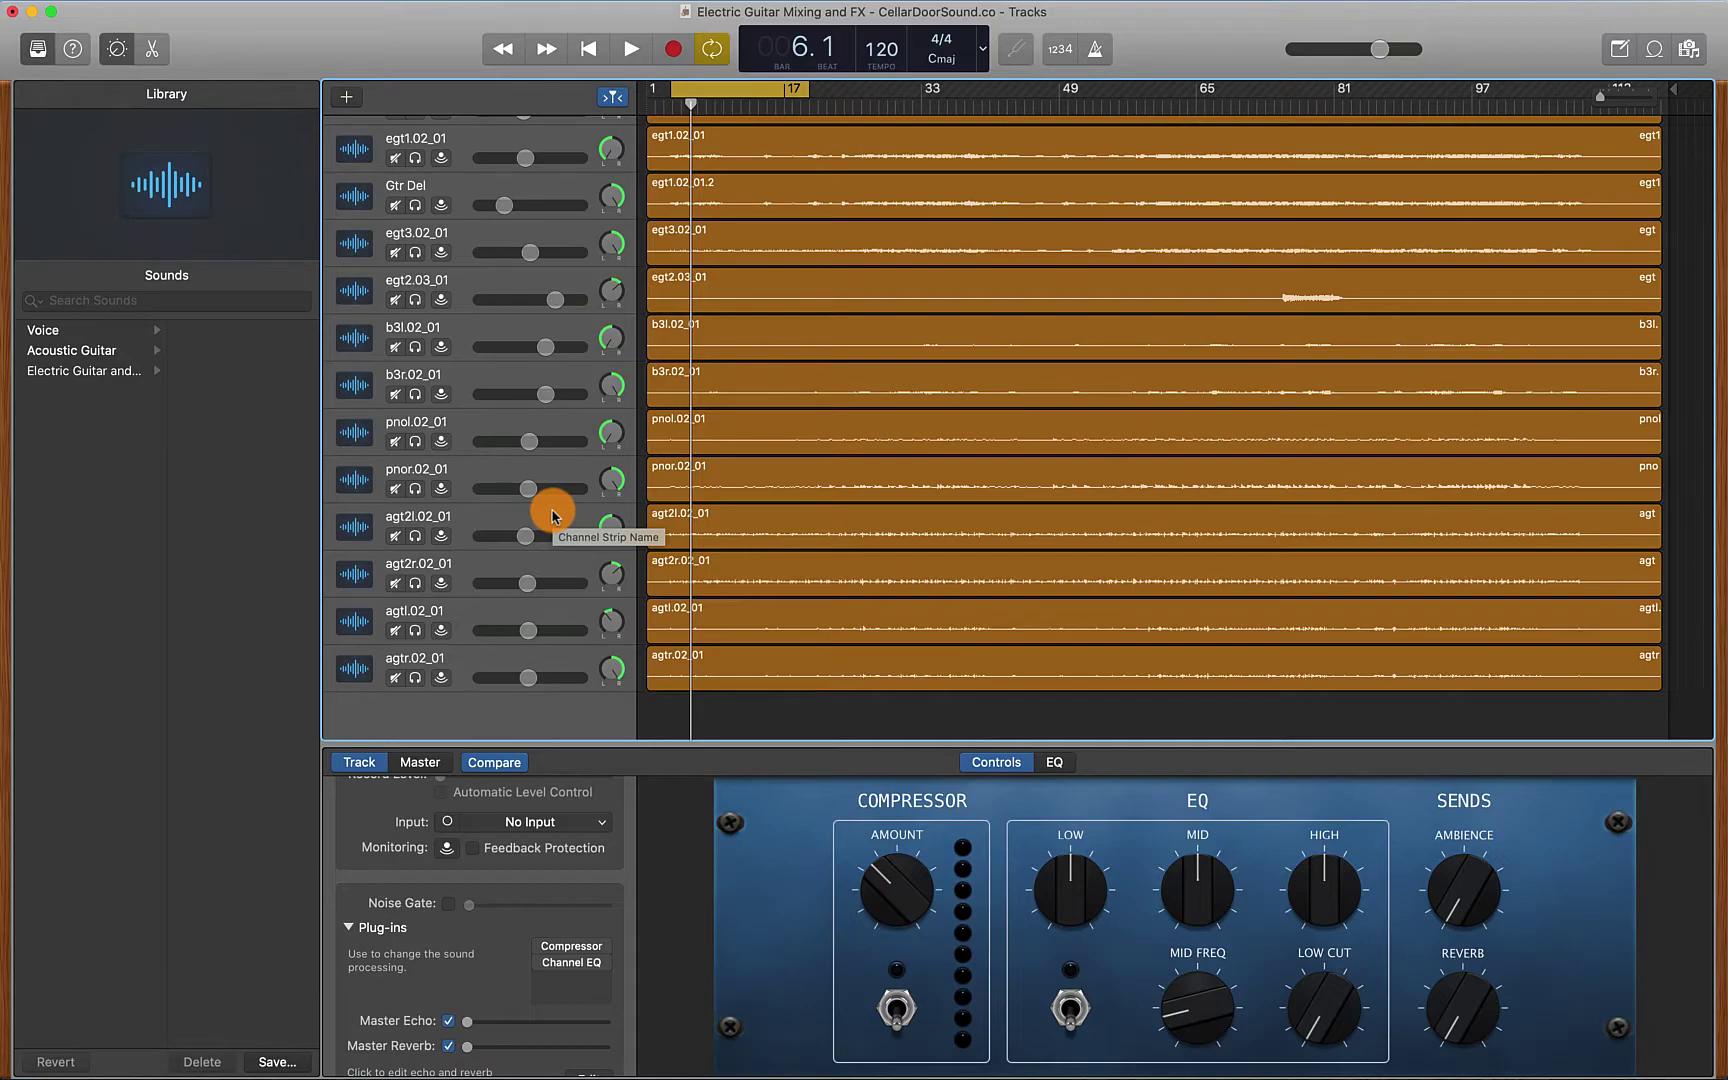
{"action": "scroll", "coordinate": [555, 516], "scroll_direction": "up", "scroll_amount": 10}
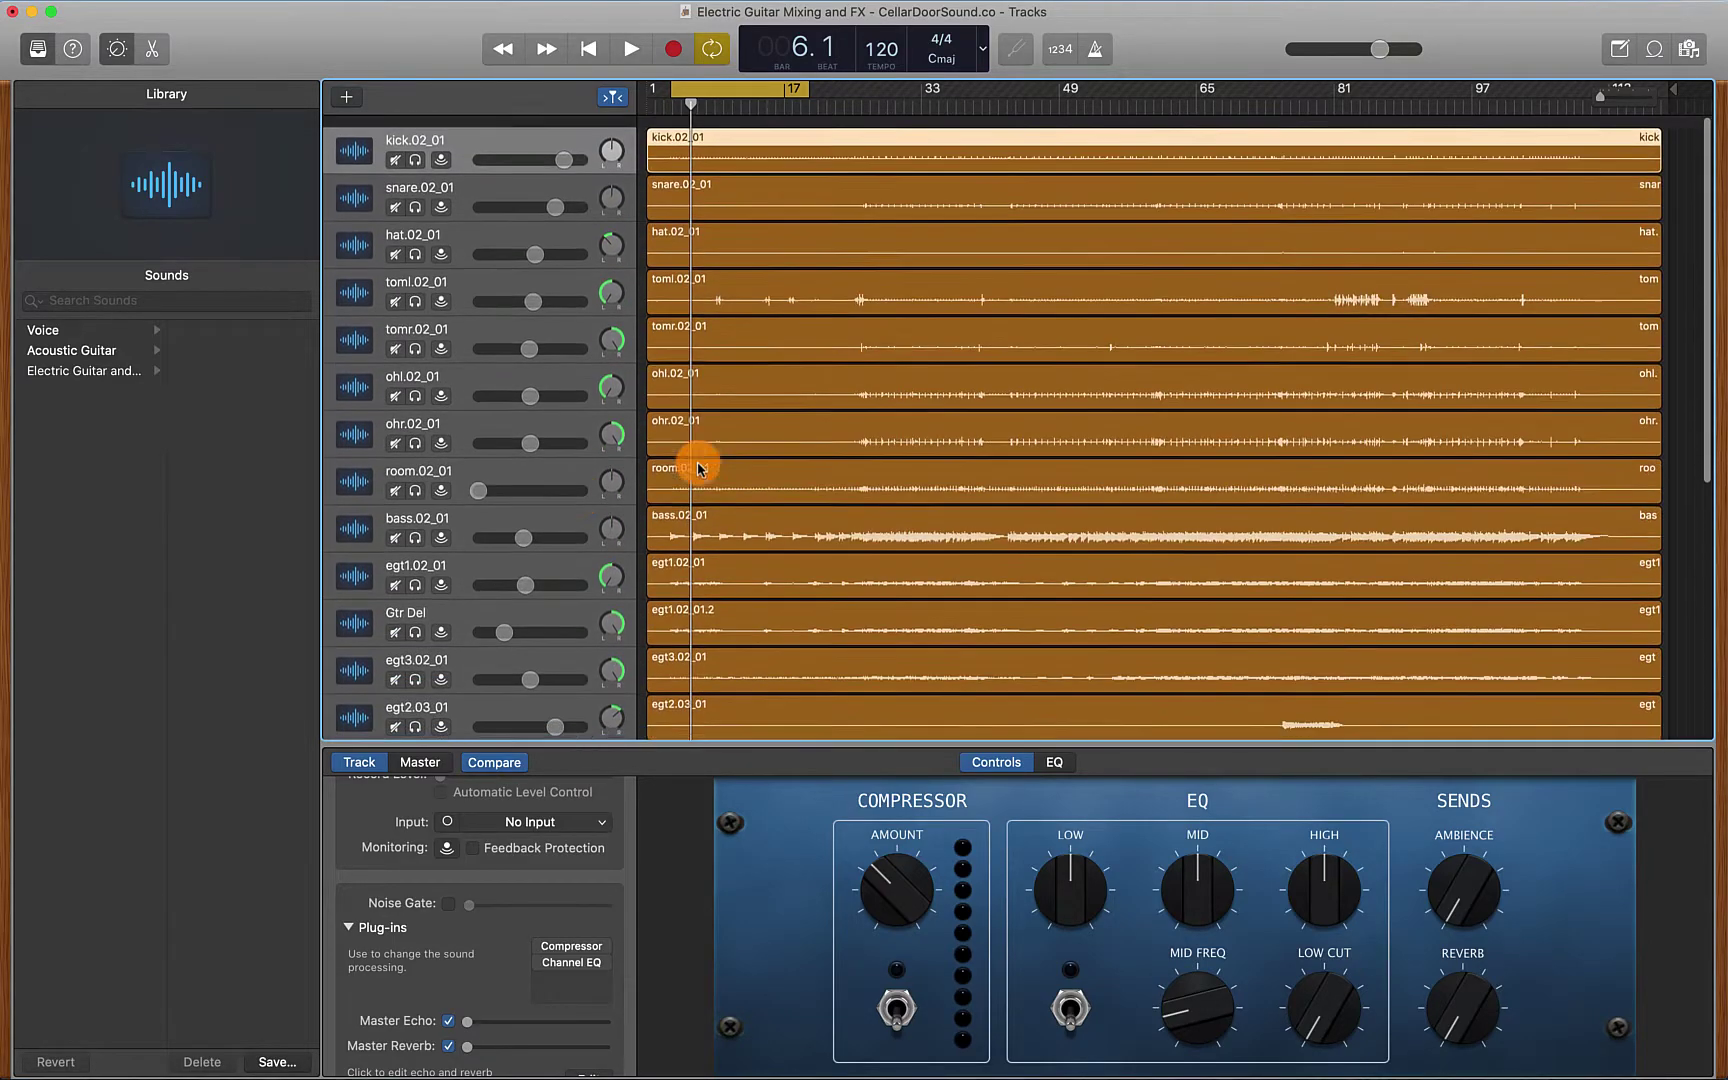
{"action": "scroll", "coordinate": [658, 521], "scroll_direction": "down", "scroll_amount": 1}
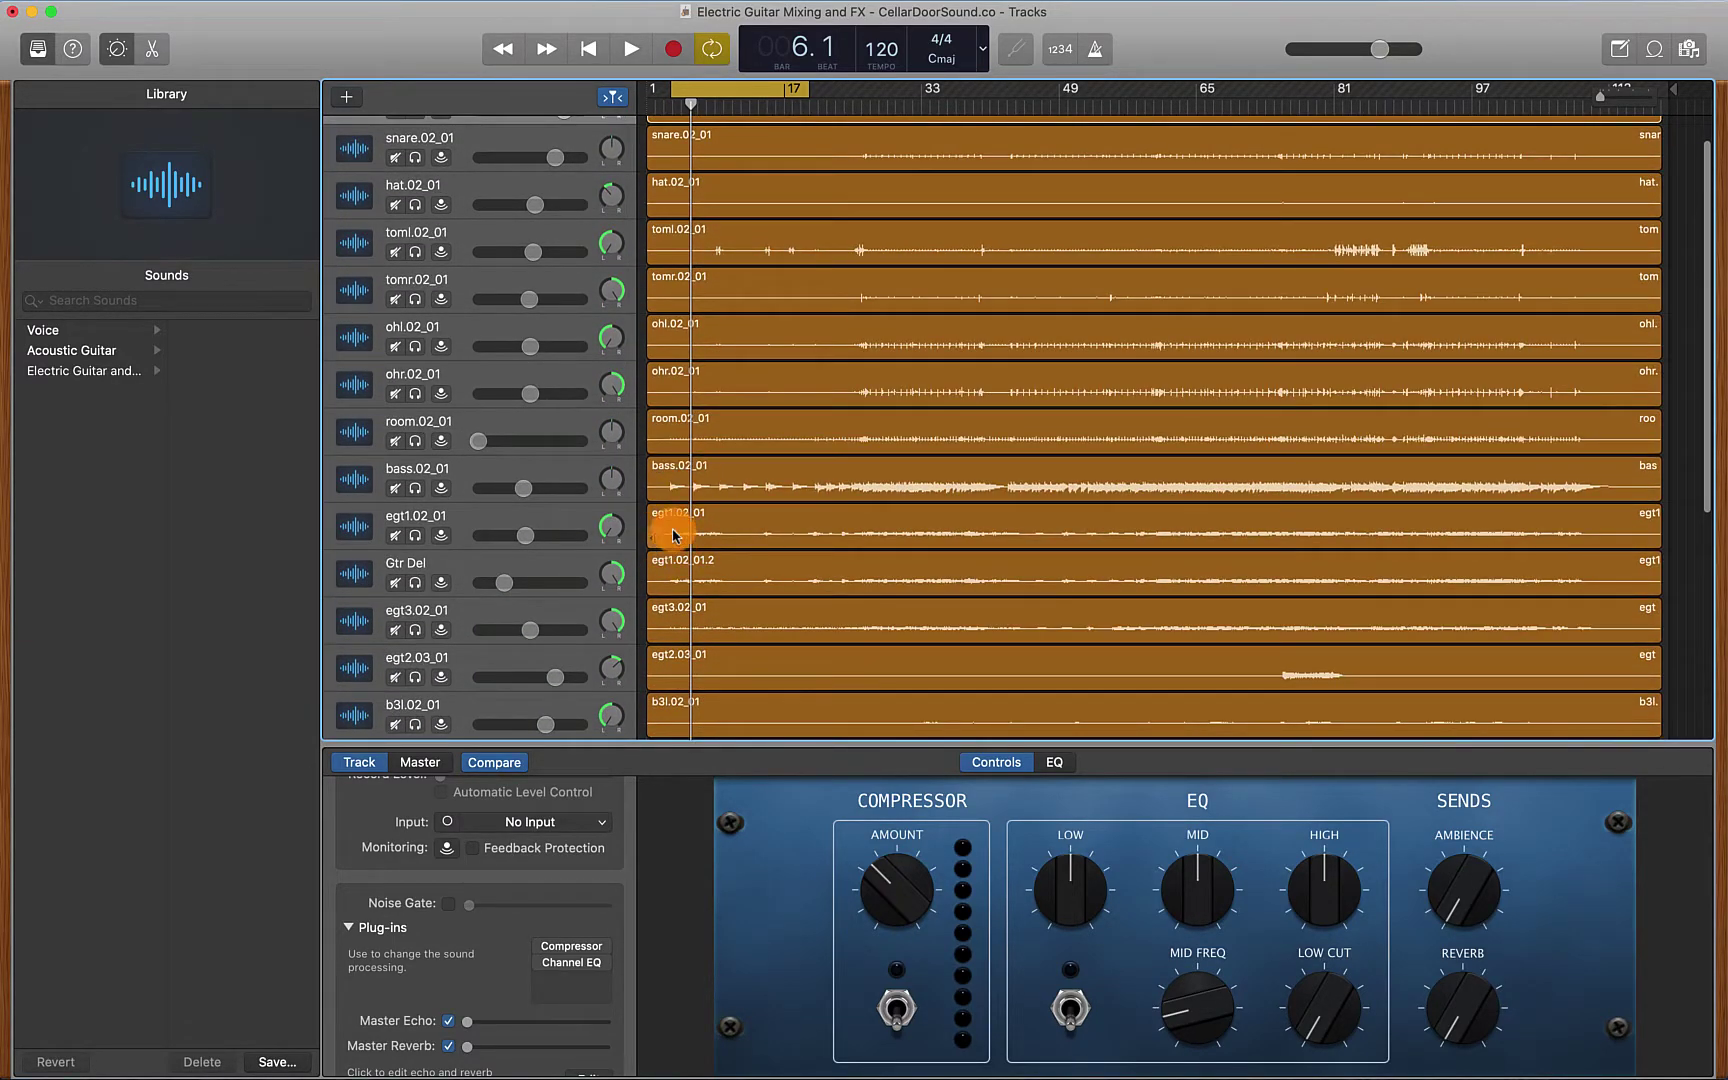
{"action": "scroll", "coordinate": [698, 563], "scroll_direction": "up", "scroll_amount": 1}
{"action": "scroll", "coordinate": [706, 351], "scroll_direction": "down", "scroll_amount": 1}
{"action": "scroll", "coordinate": [706, 351], "scroll_direction": "down", "scroll_amount": 1}
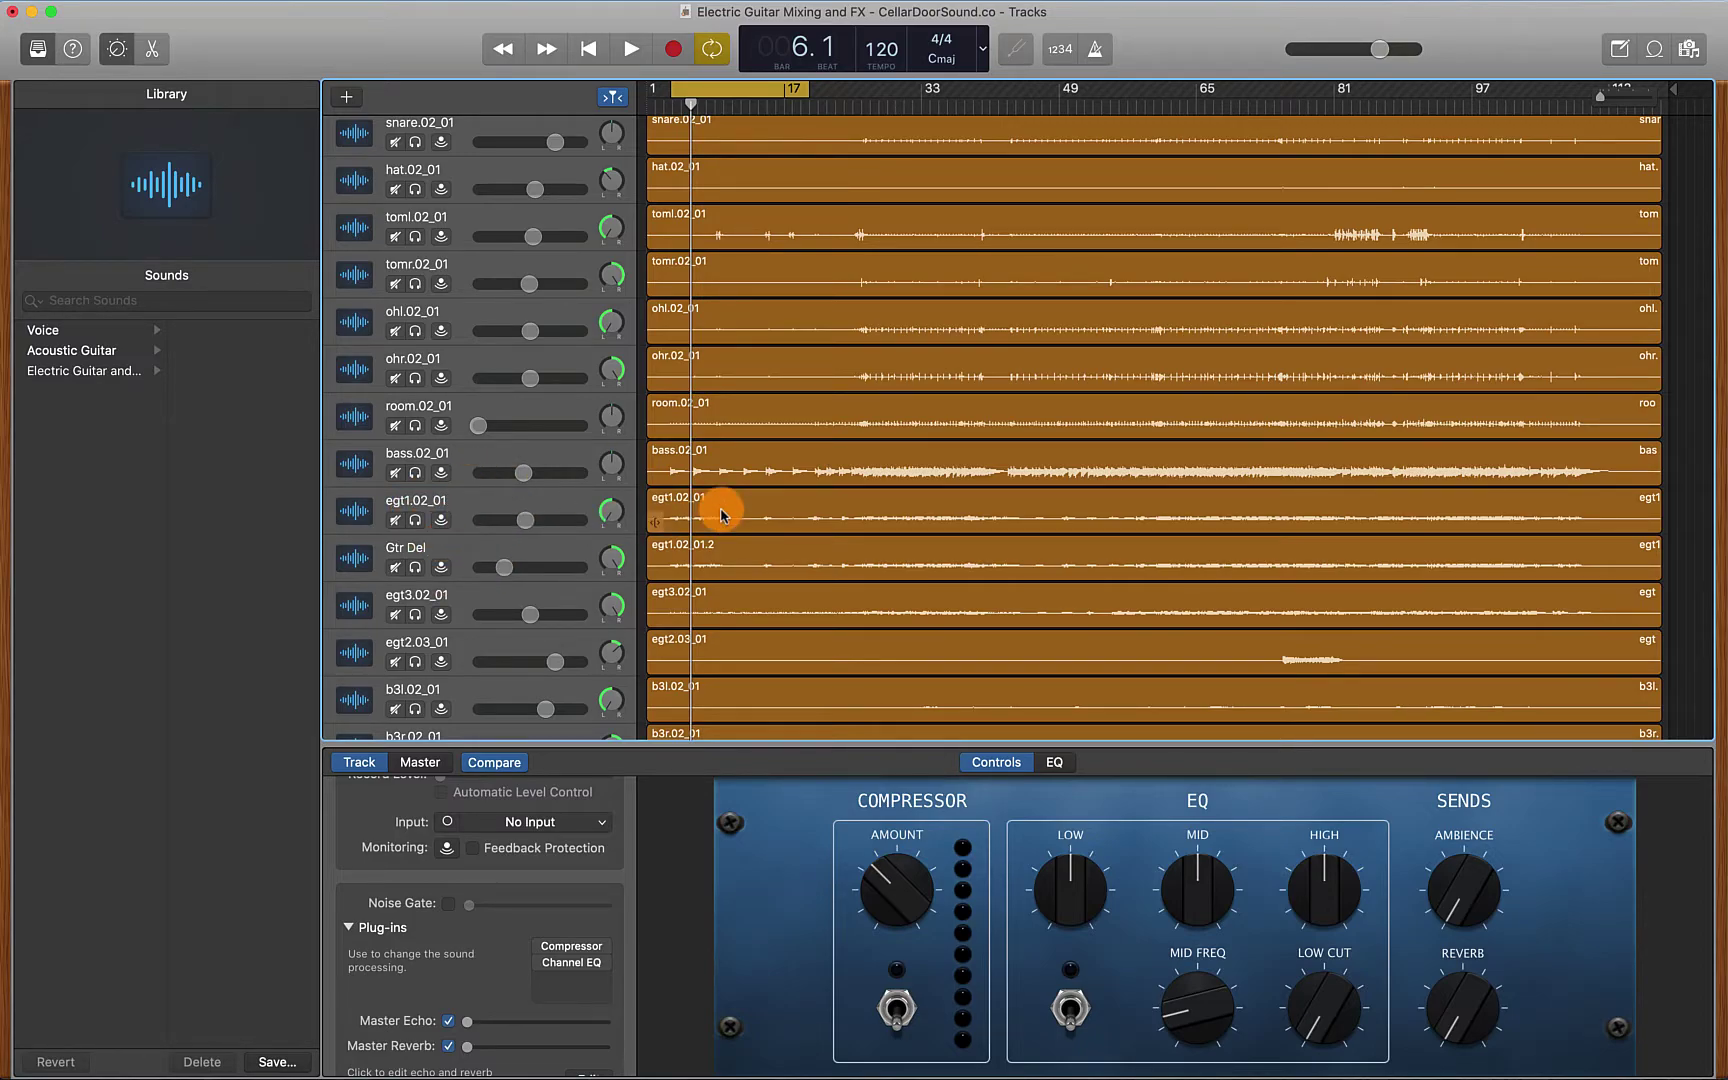
{"action": "scroll", "coordinate": [776, 420], "scroll_direction": "up", "scroll_amount": 3}
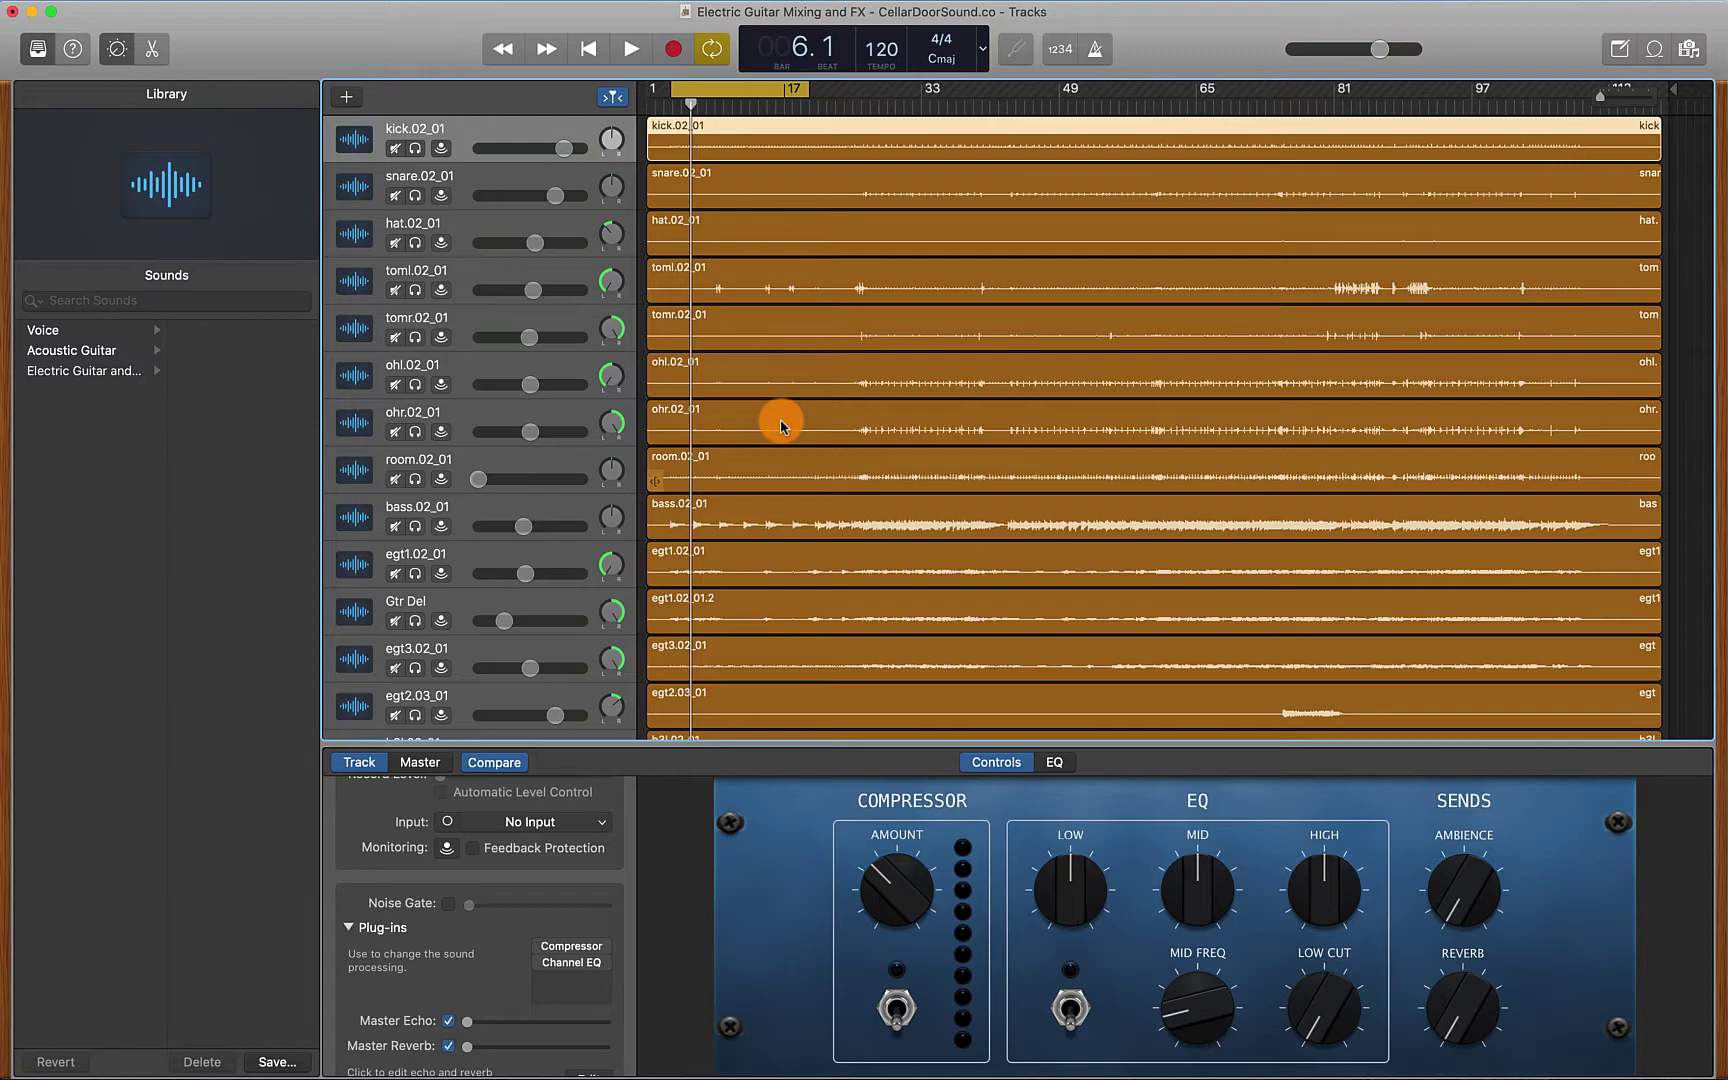
Listen to the full mix, then solo kick through room and play the drum kit alone
{"action": "key", "text": "space"}
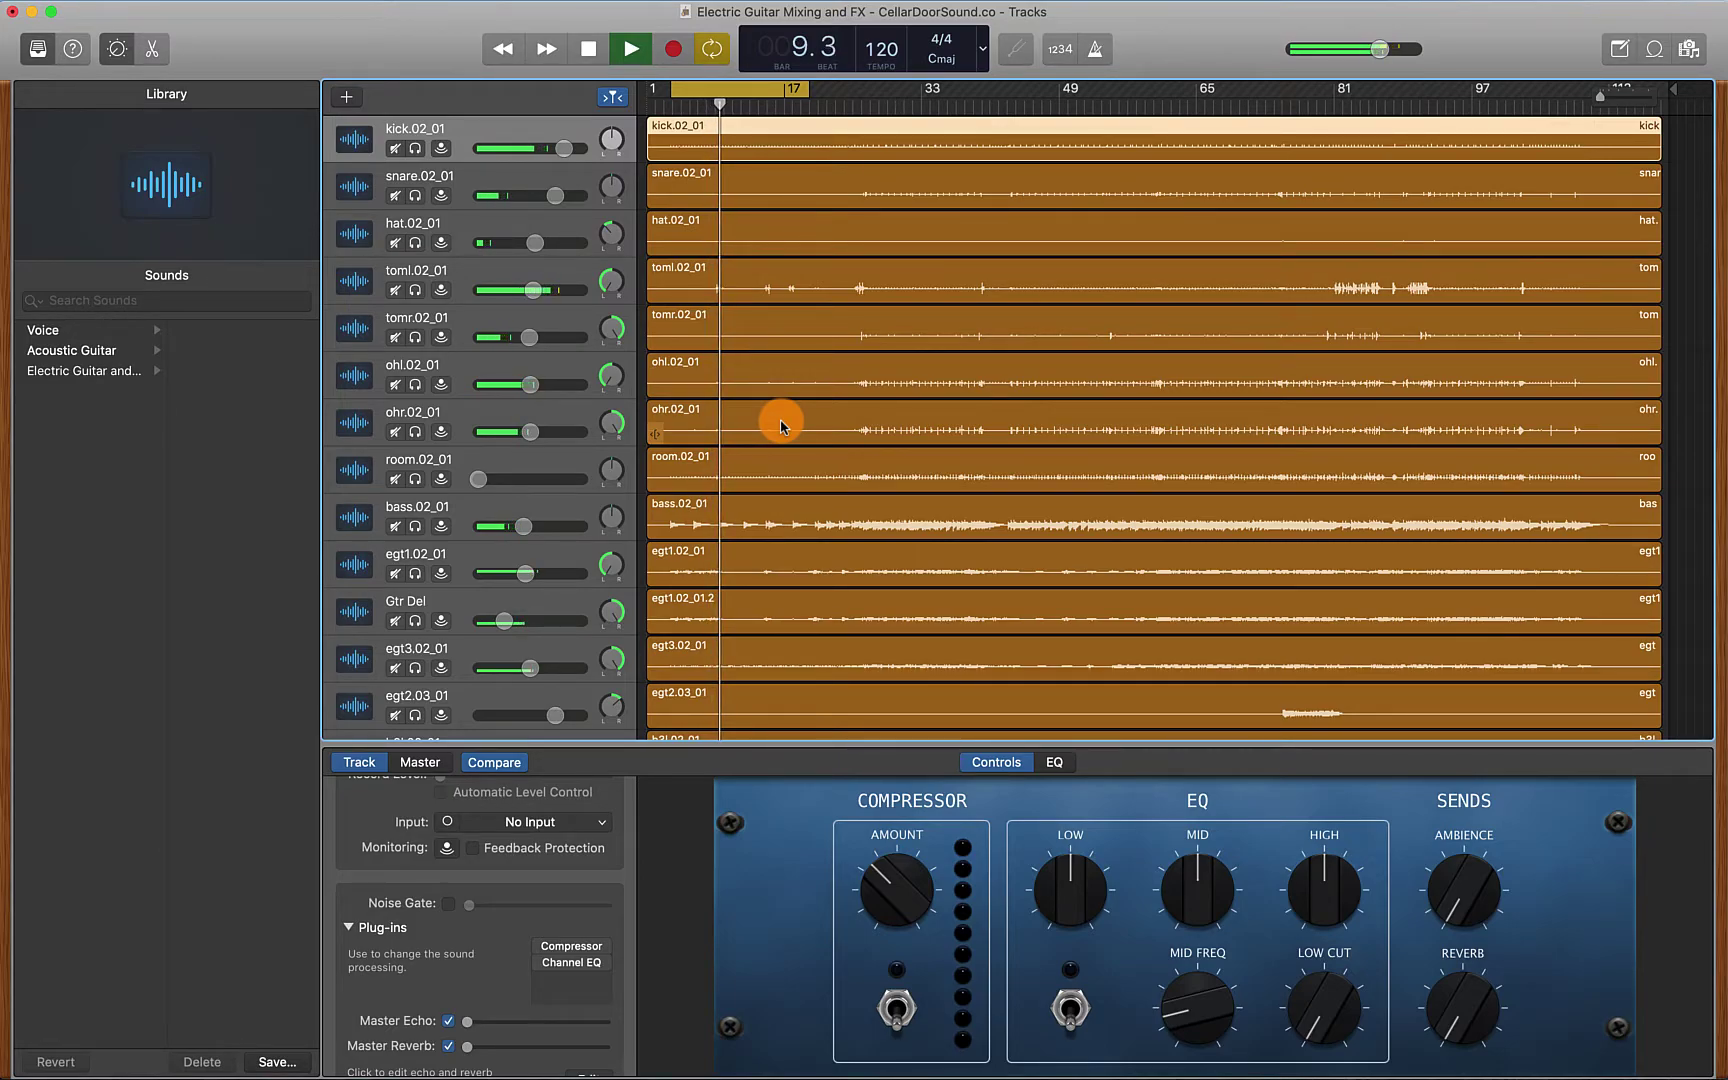
{"action": "key", "text": "space"}
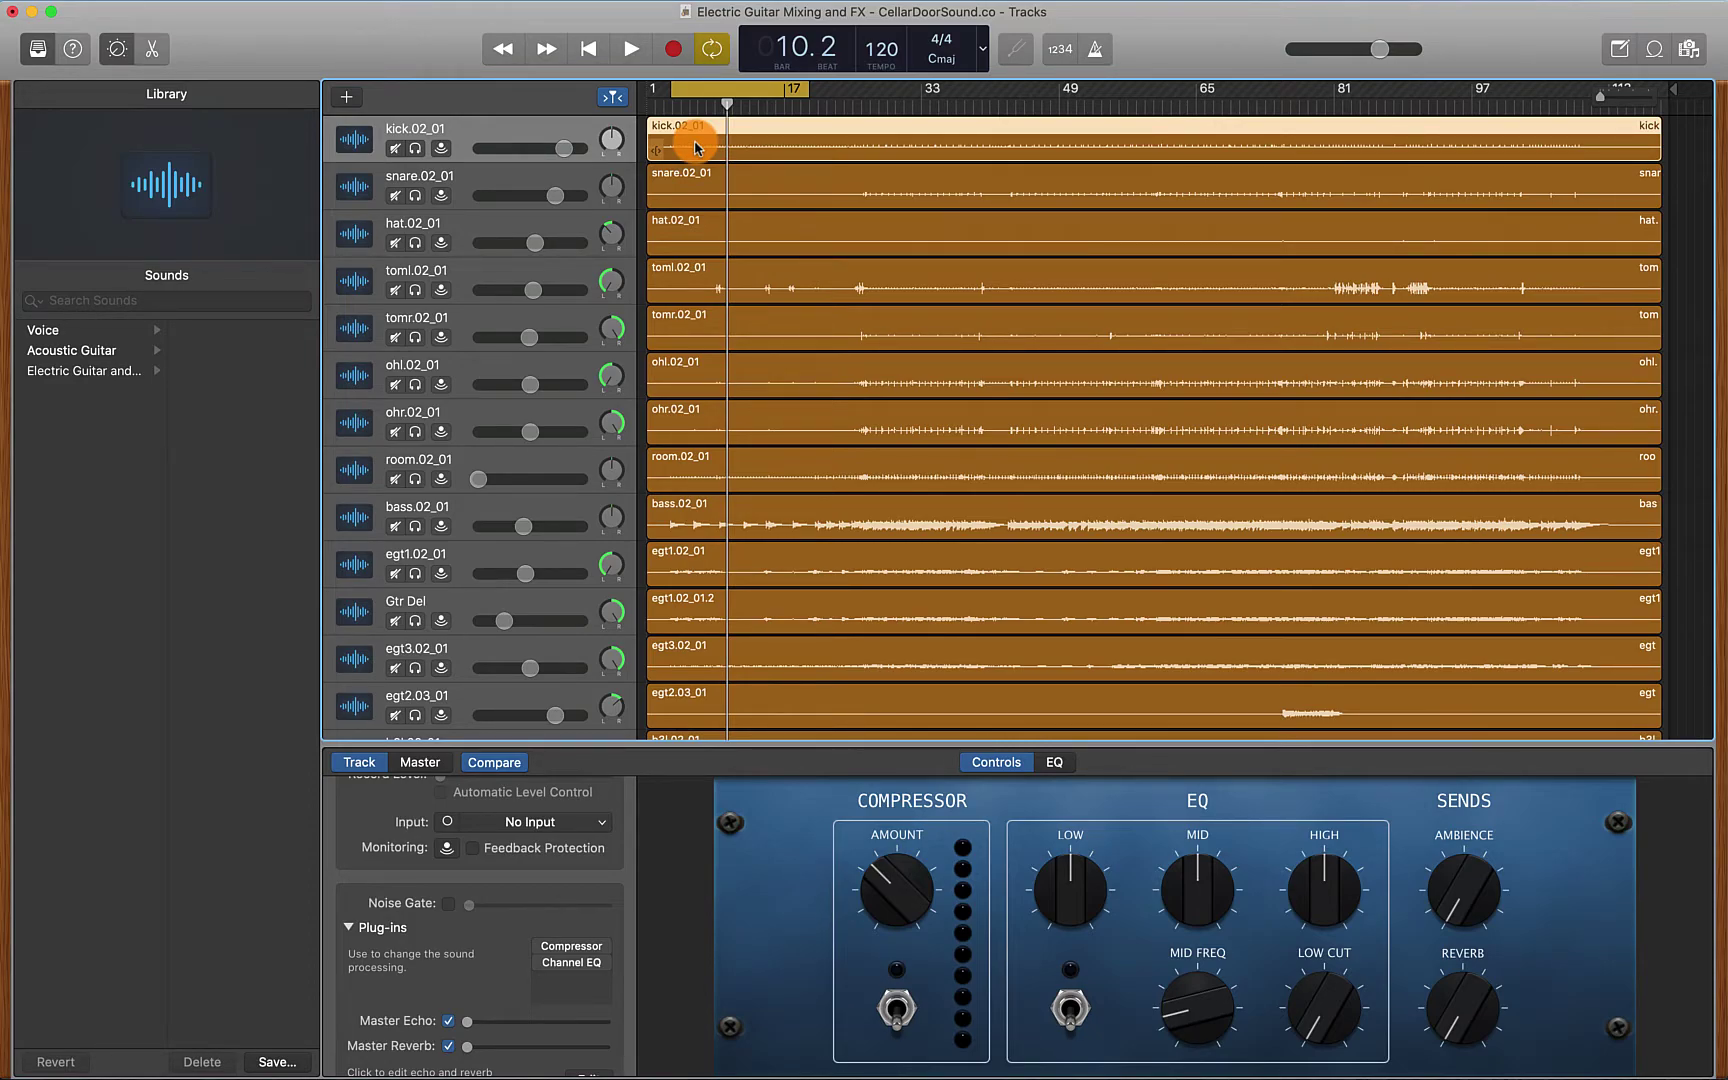
{"action": "mouse_move", "coordinate": [415, 148]}
{"action": "left_mouse_down"}
{"action": "mouse_move", "coordinate": [415, 472]}
{"action": "mouse_move", "coordinate": [650, 362]}
{"action": "left_mouse_up"}
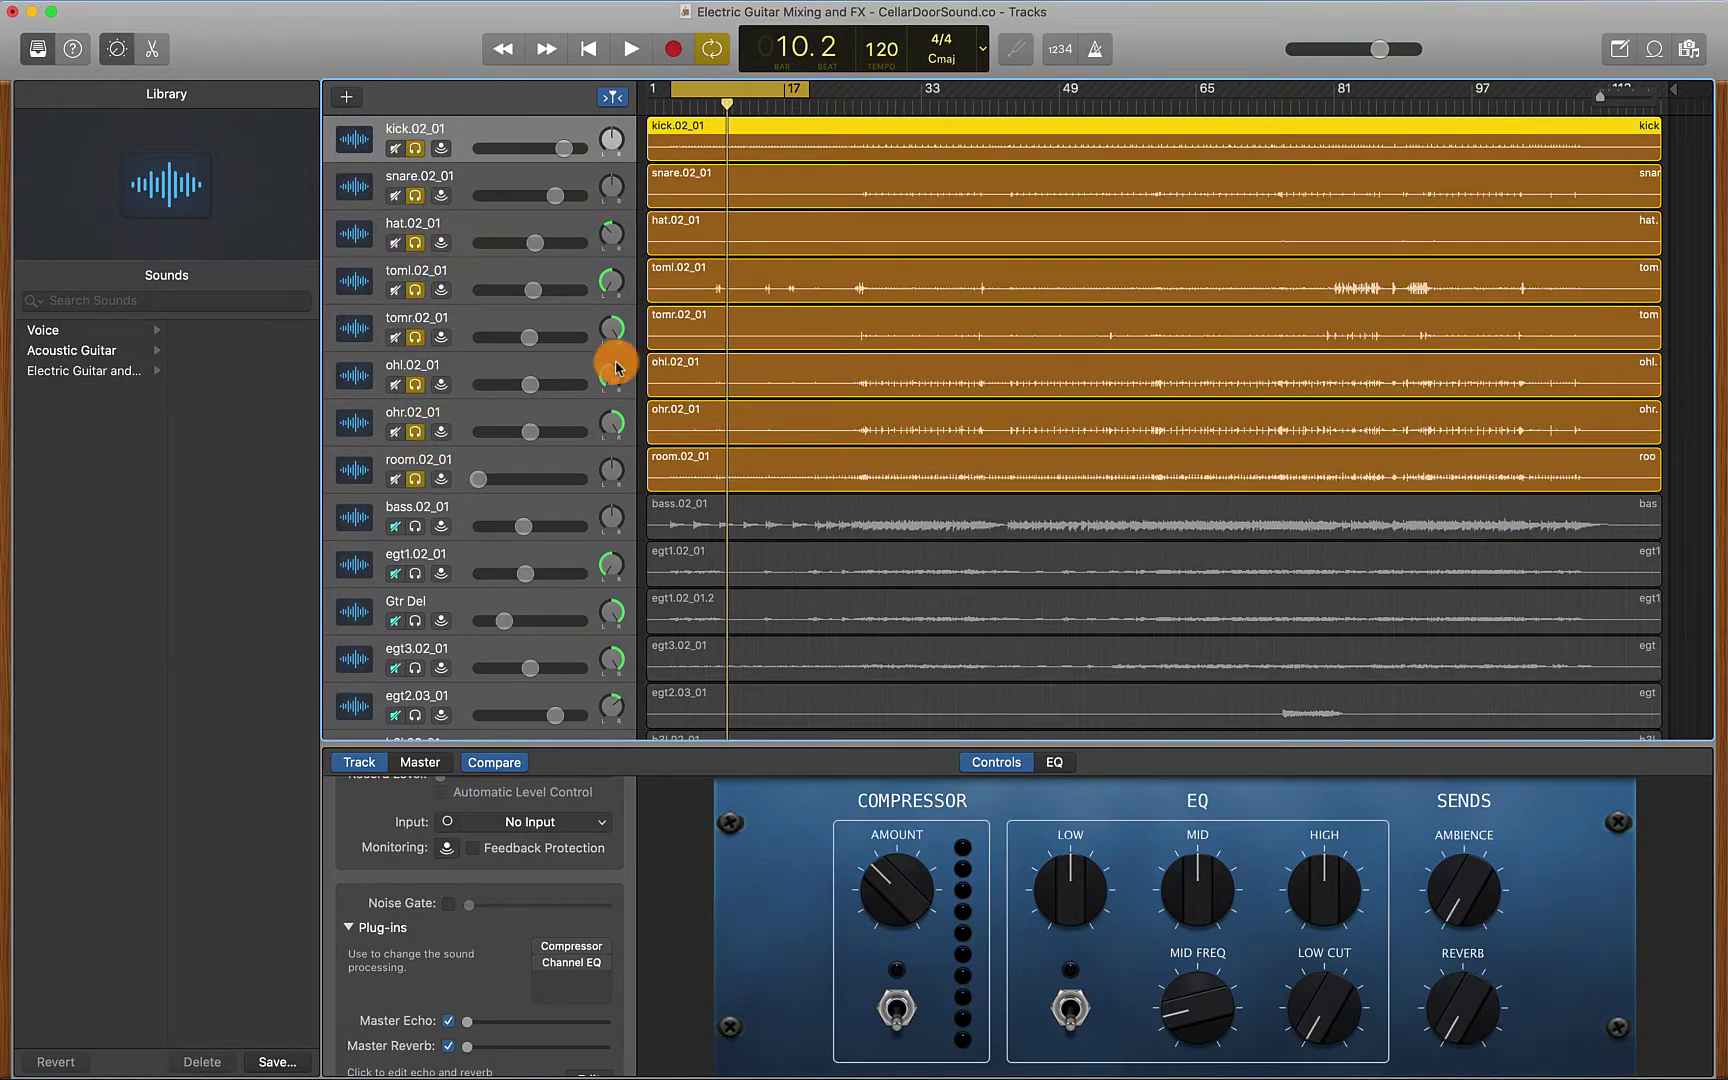
{"action": "key", "text": "space"}
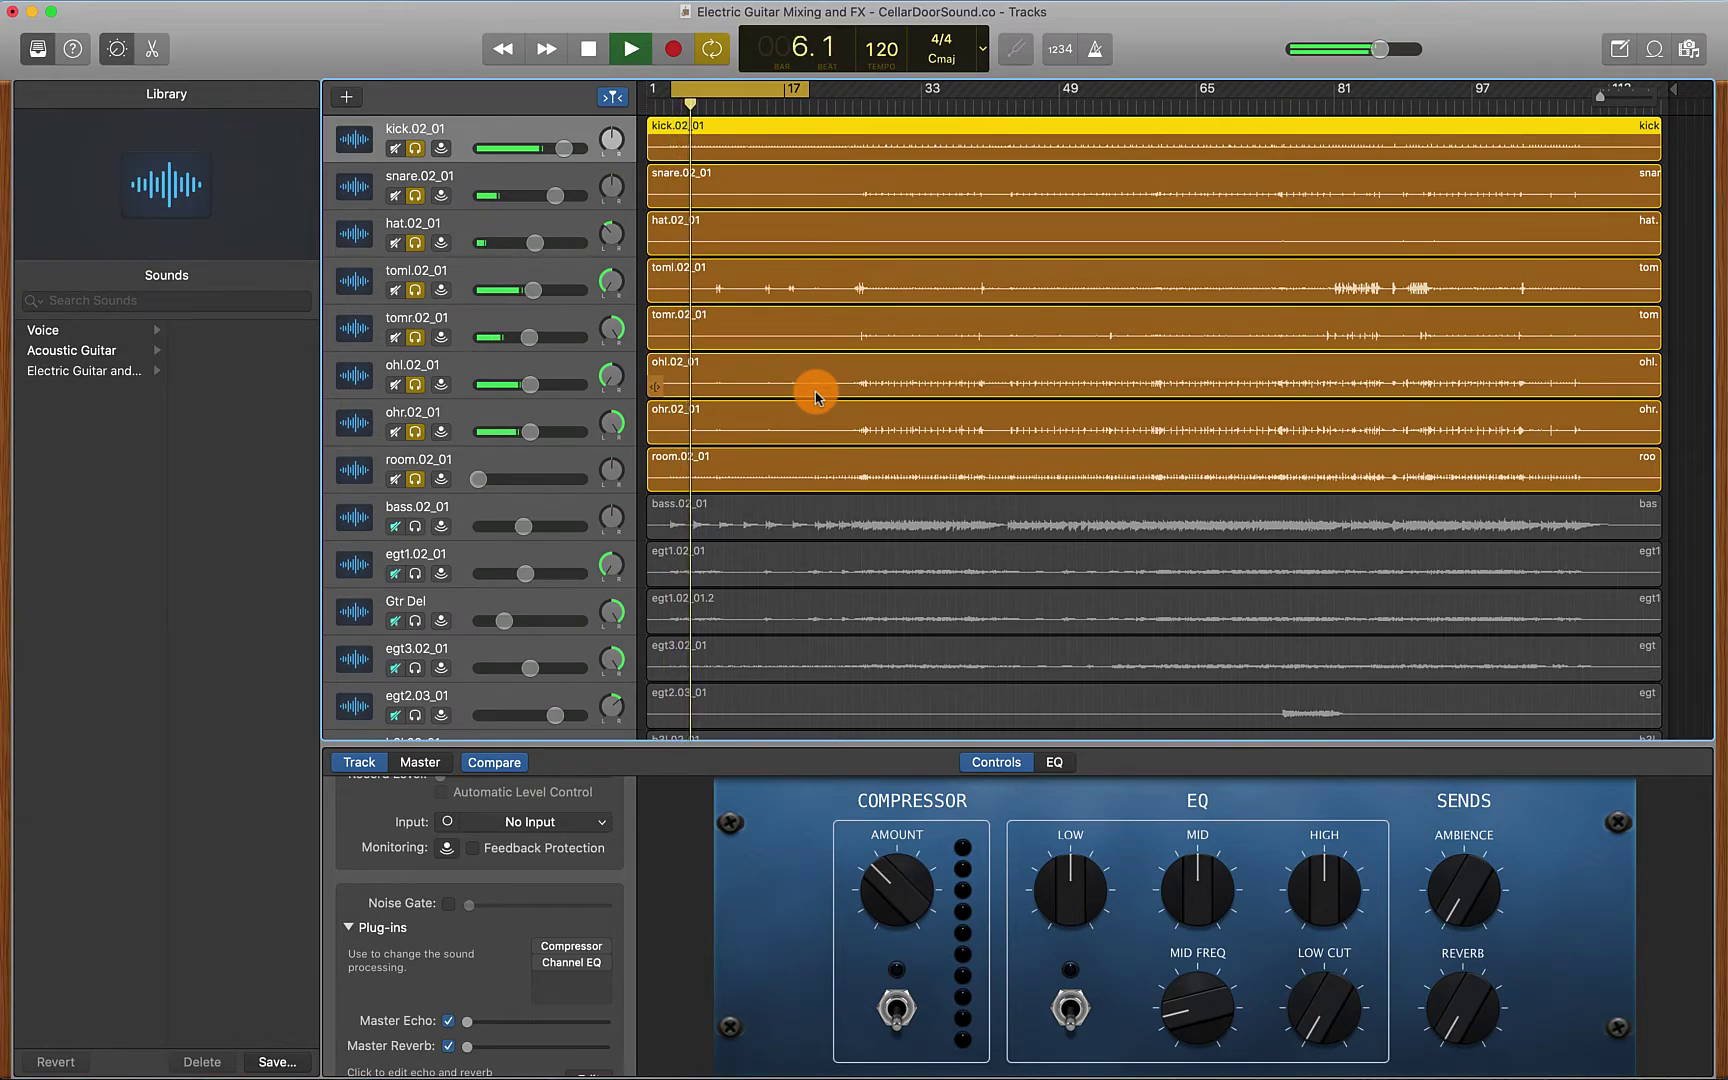
{"action": "key", "text": "space"}
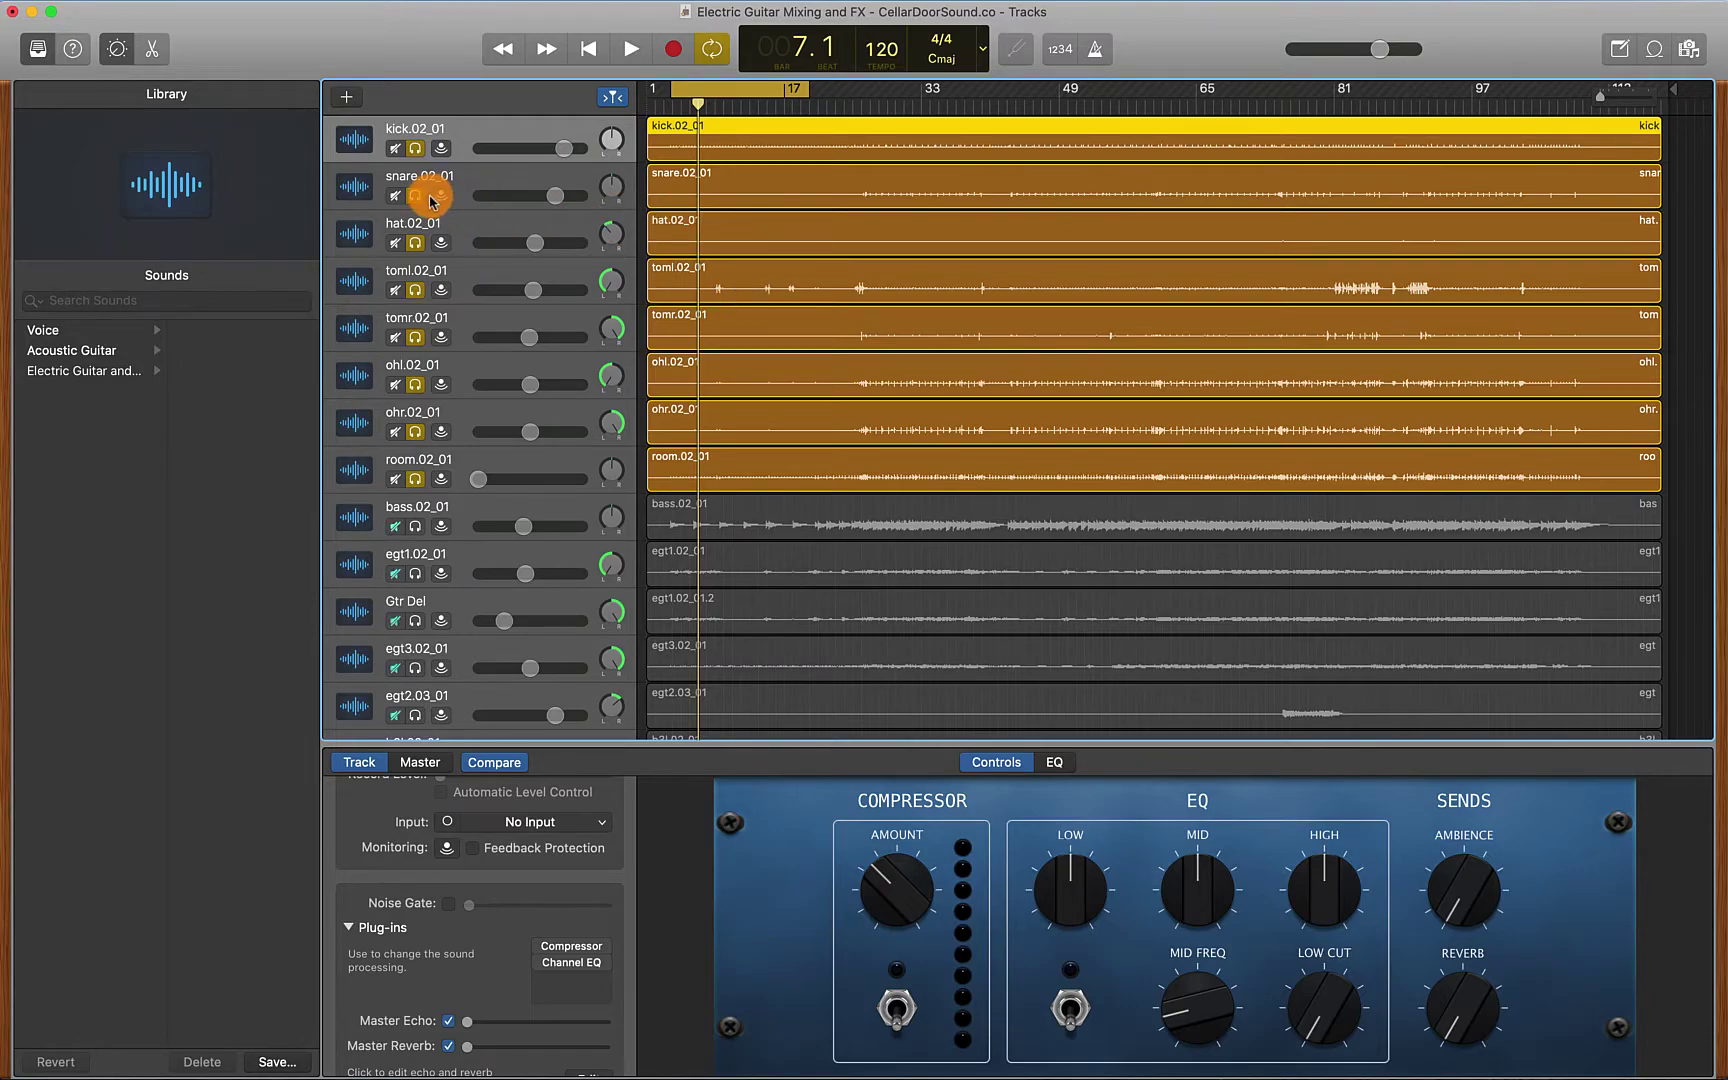
Narrow the solo to the kick plus both overhead tracks and play them back
{"action": "left_click_drag", "start_coordinate": [415, 196], "coordinate": [415, 365]}
{"action": "left_click", "coordinate": [413, 385]}
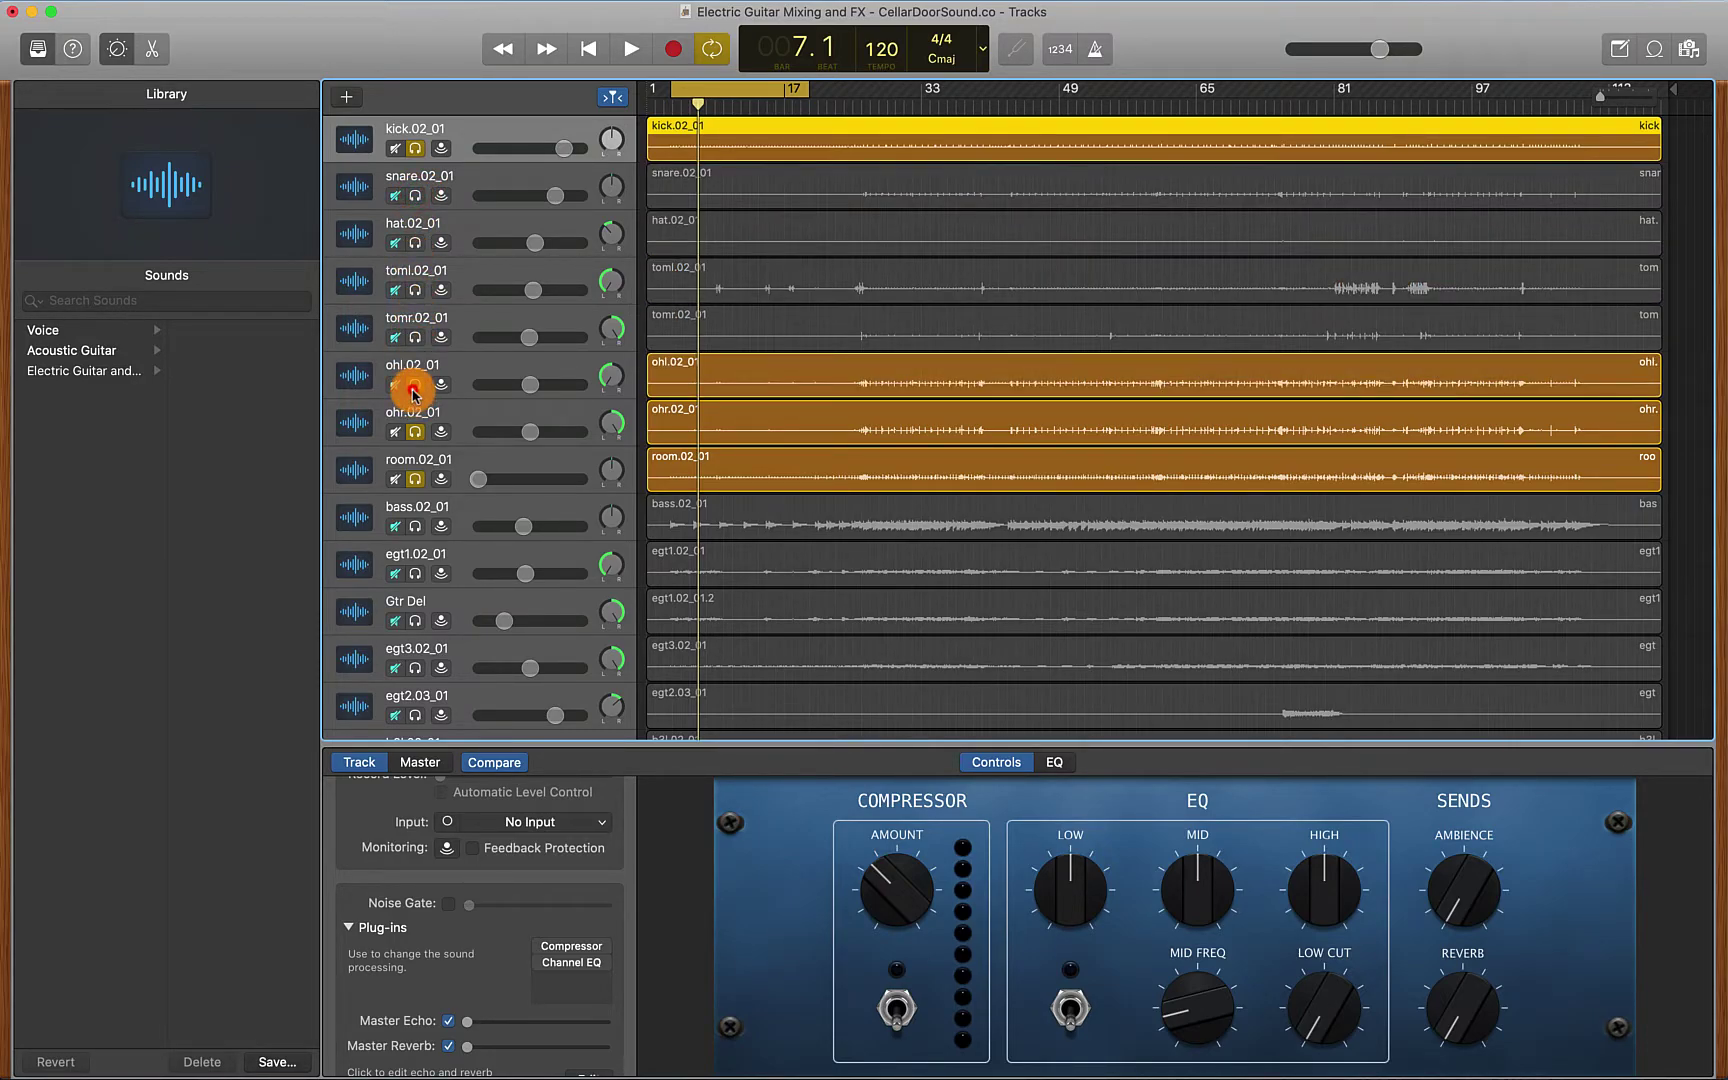
{"action": "left_click", "coordinate": [416, 479]}
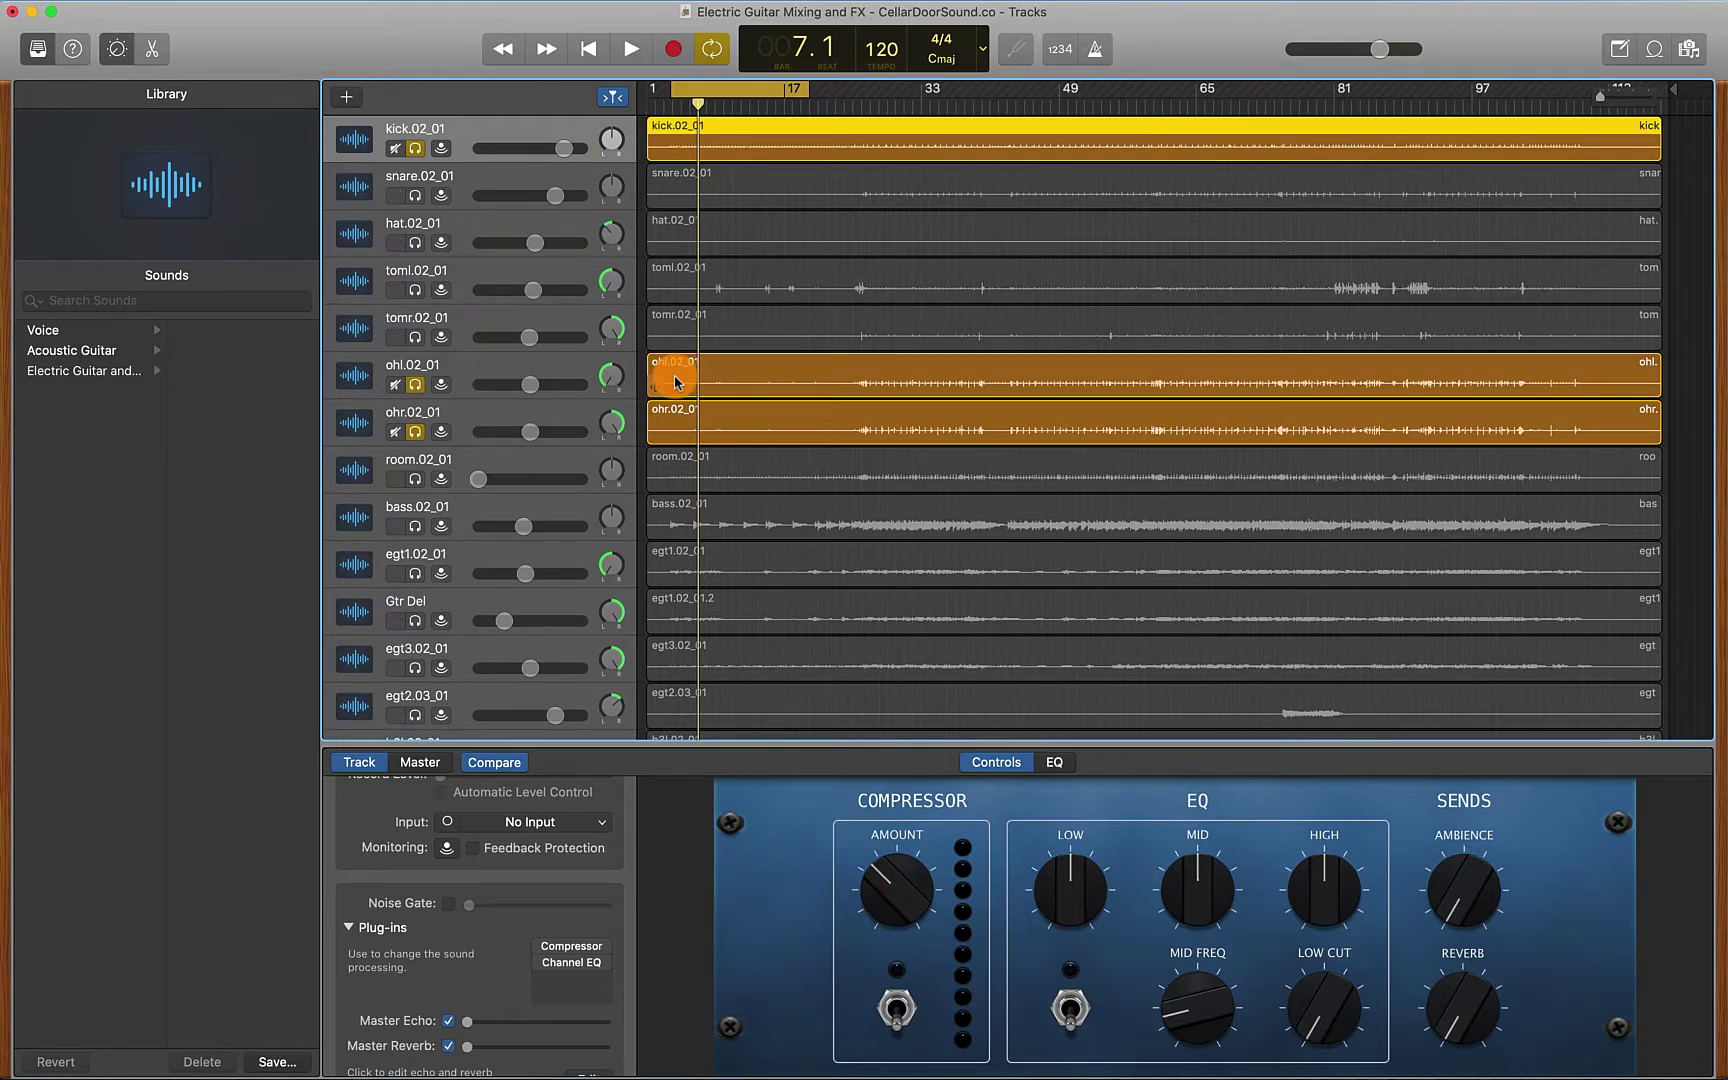
{"action": "key", "text": "space"}
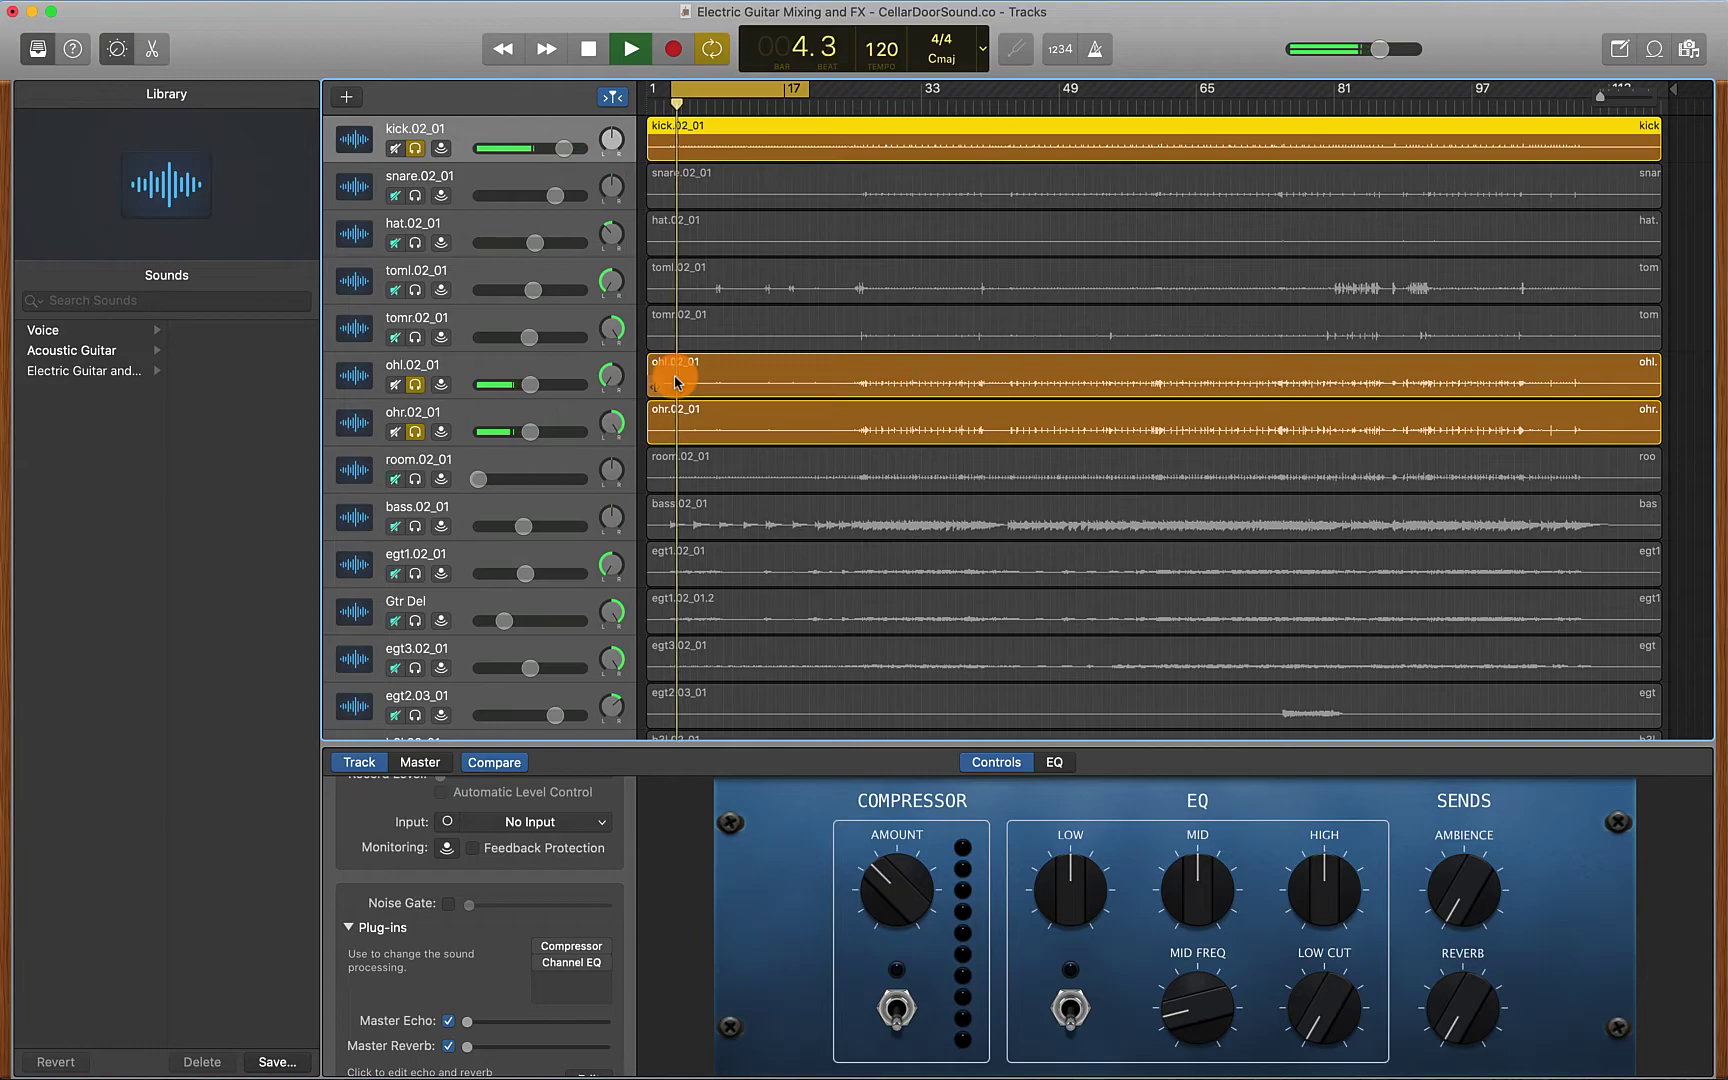
Centre the hat track's pan, then unsolo the kick and play just the overheads
{"action": "left_click_drag", "start_coordinate": [603, 250], "coordinate": [586, 215]}
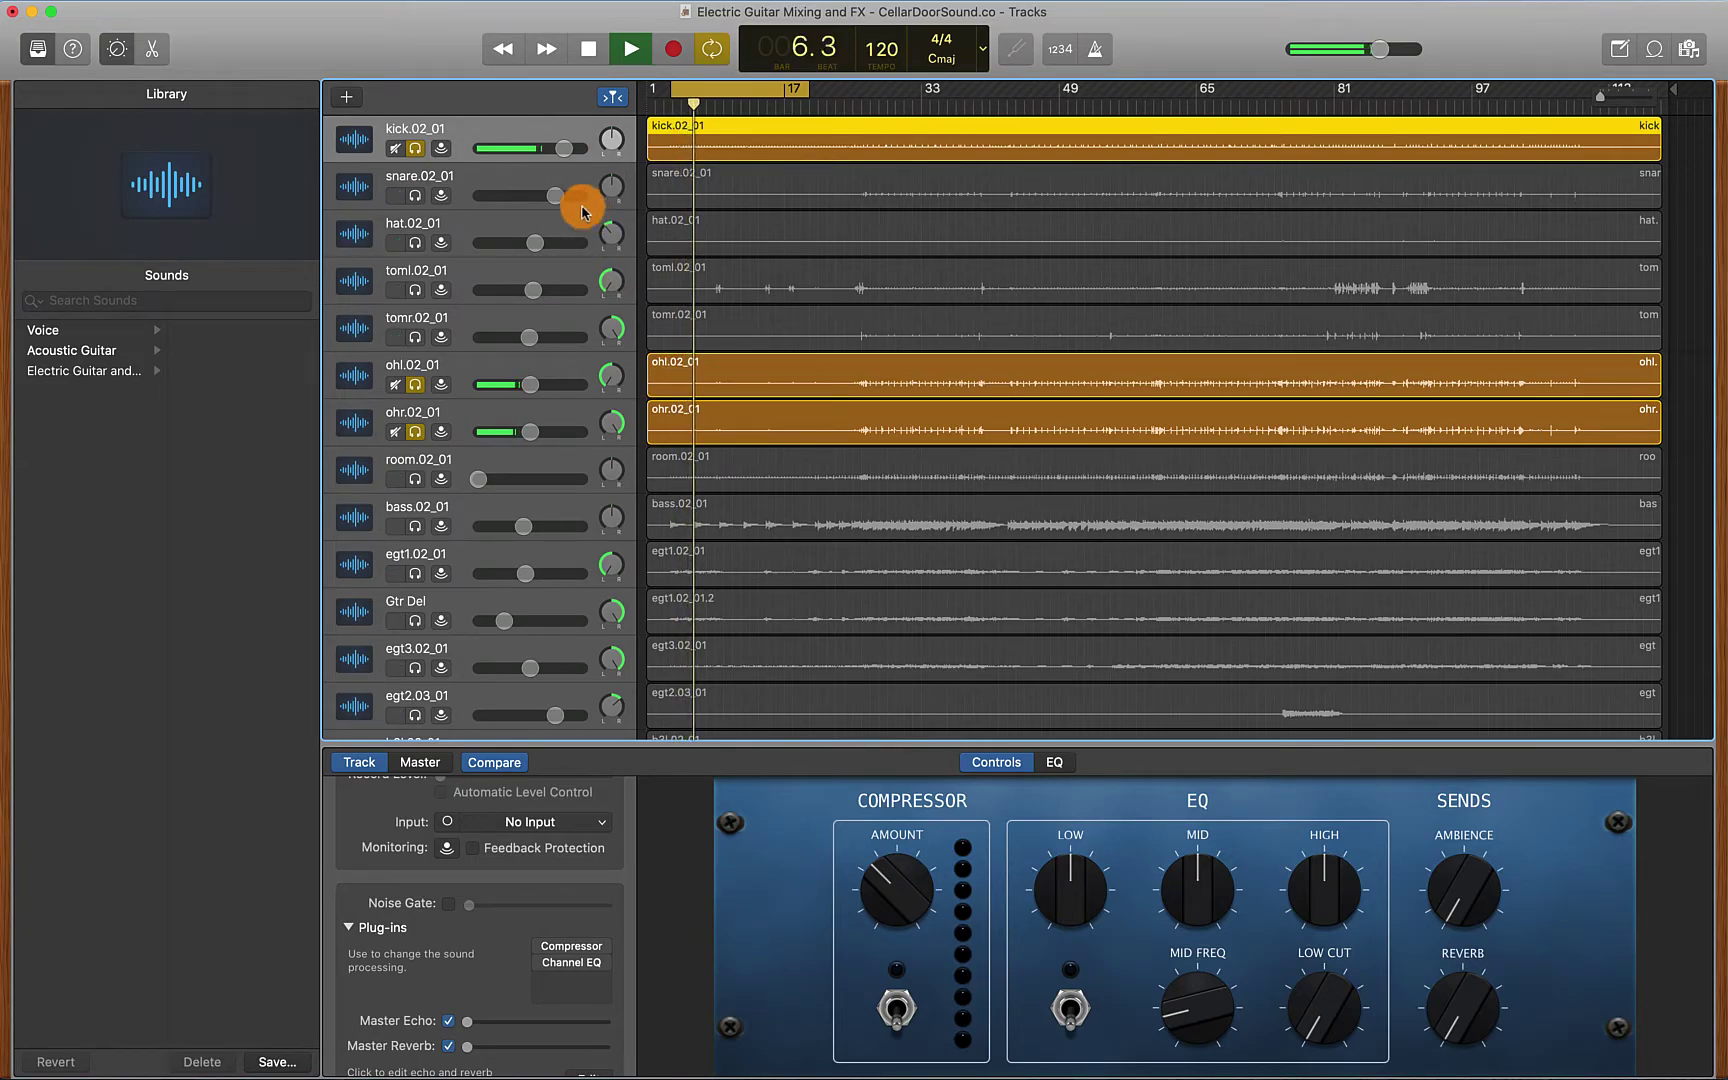
{"action": "key", "text": "space"}
{"action": "left_click", "coordinate": [415, 148]}
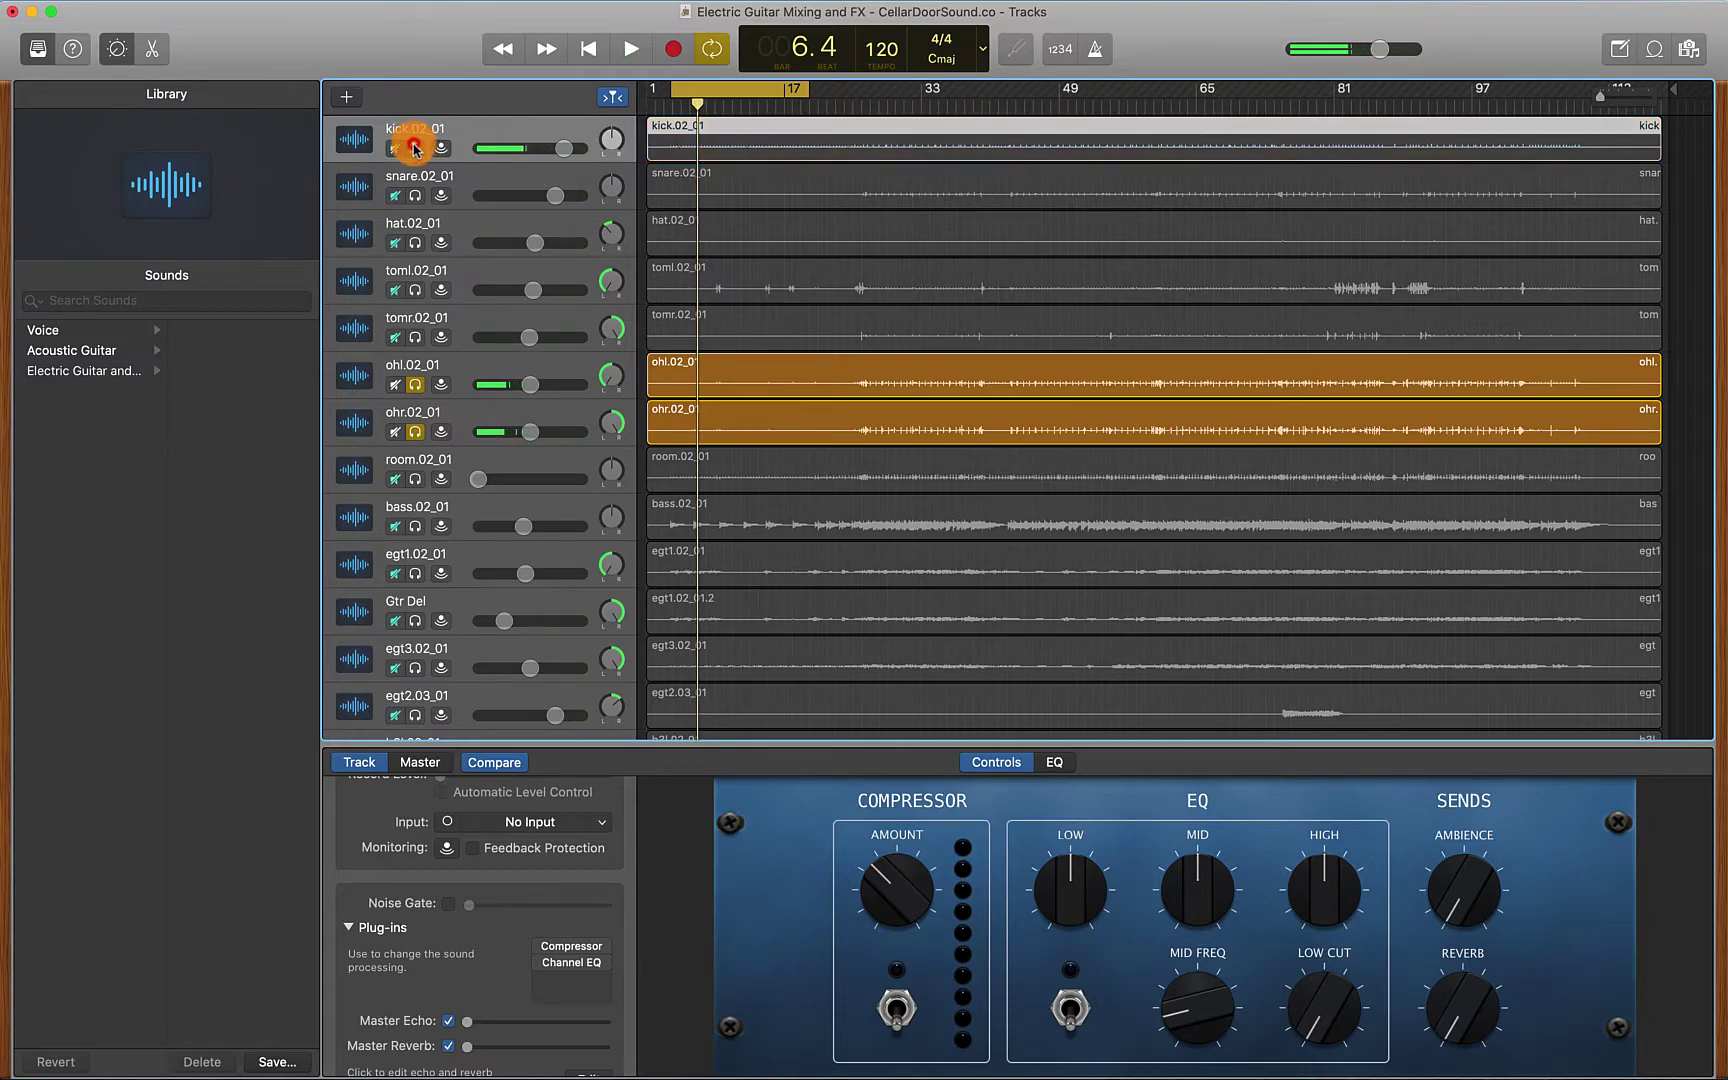
{"action": "key", "text": "space"}
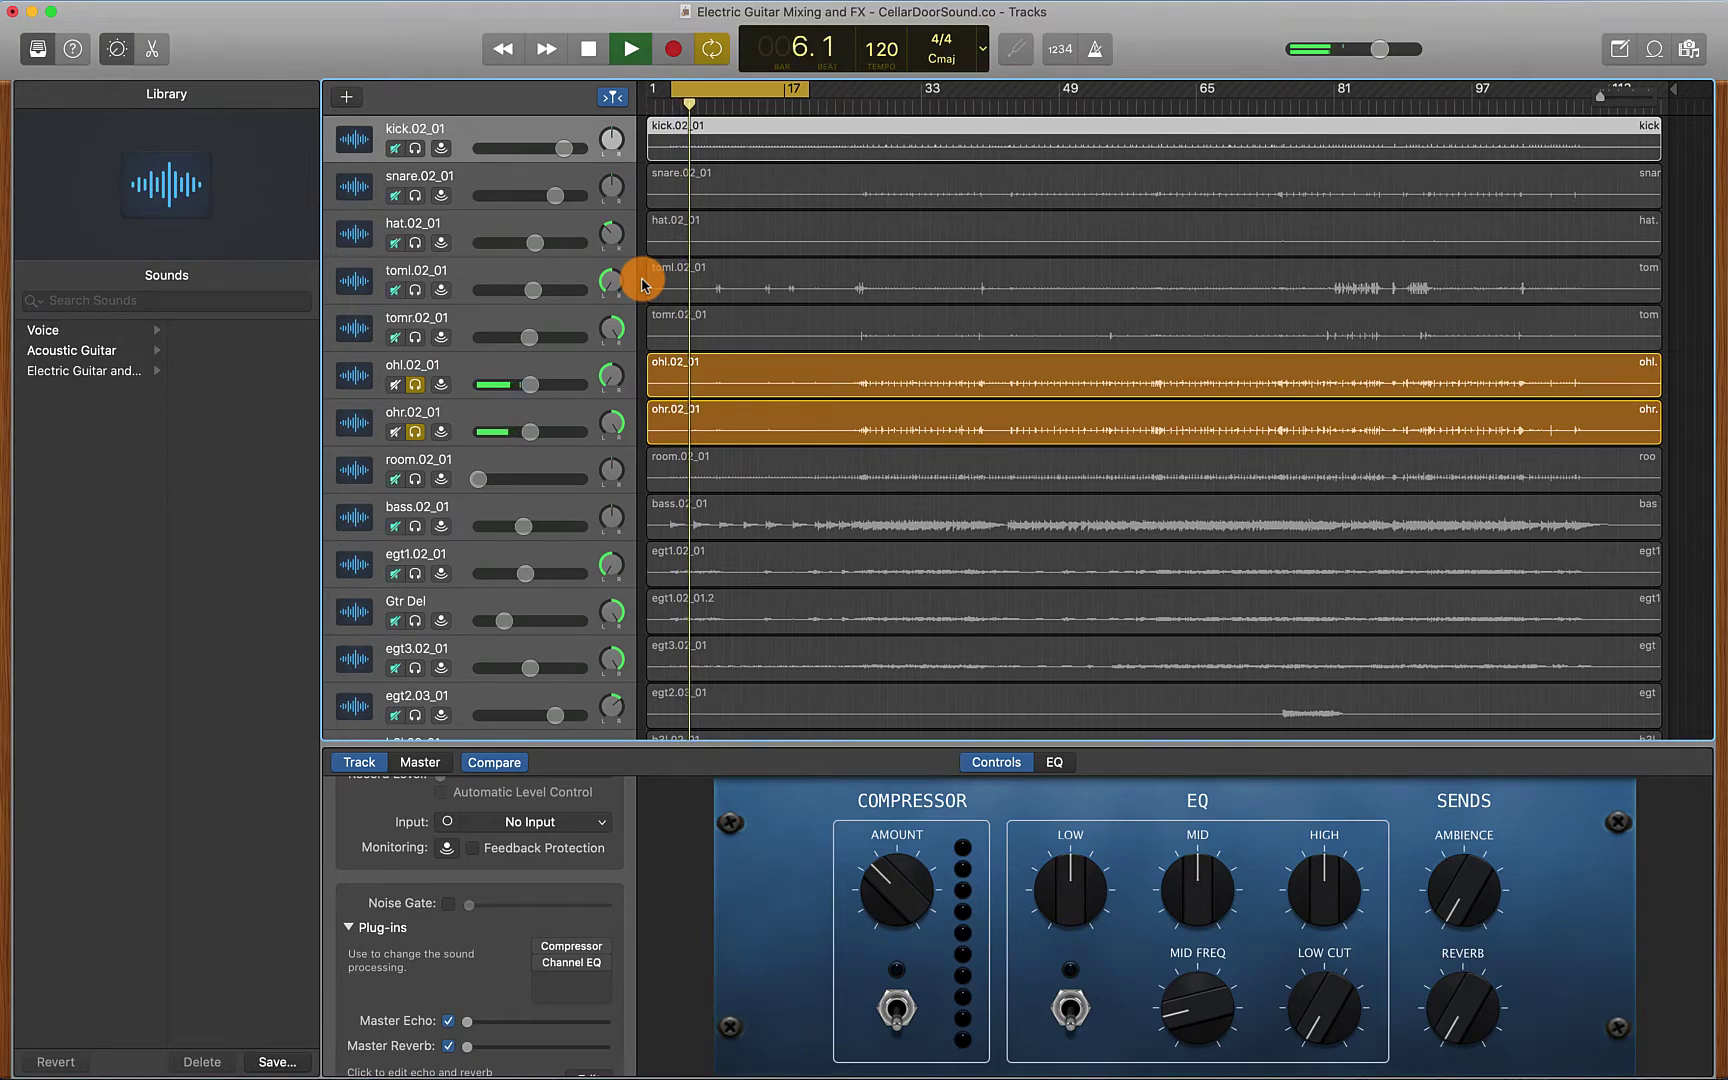
Lower the ohl overhead track's volume to -6.6 dB
{"action": "key", "text": "space"}
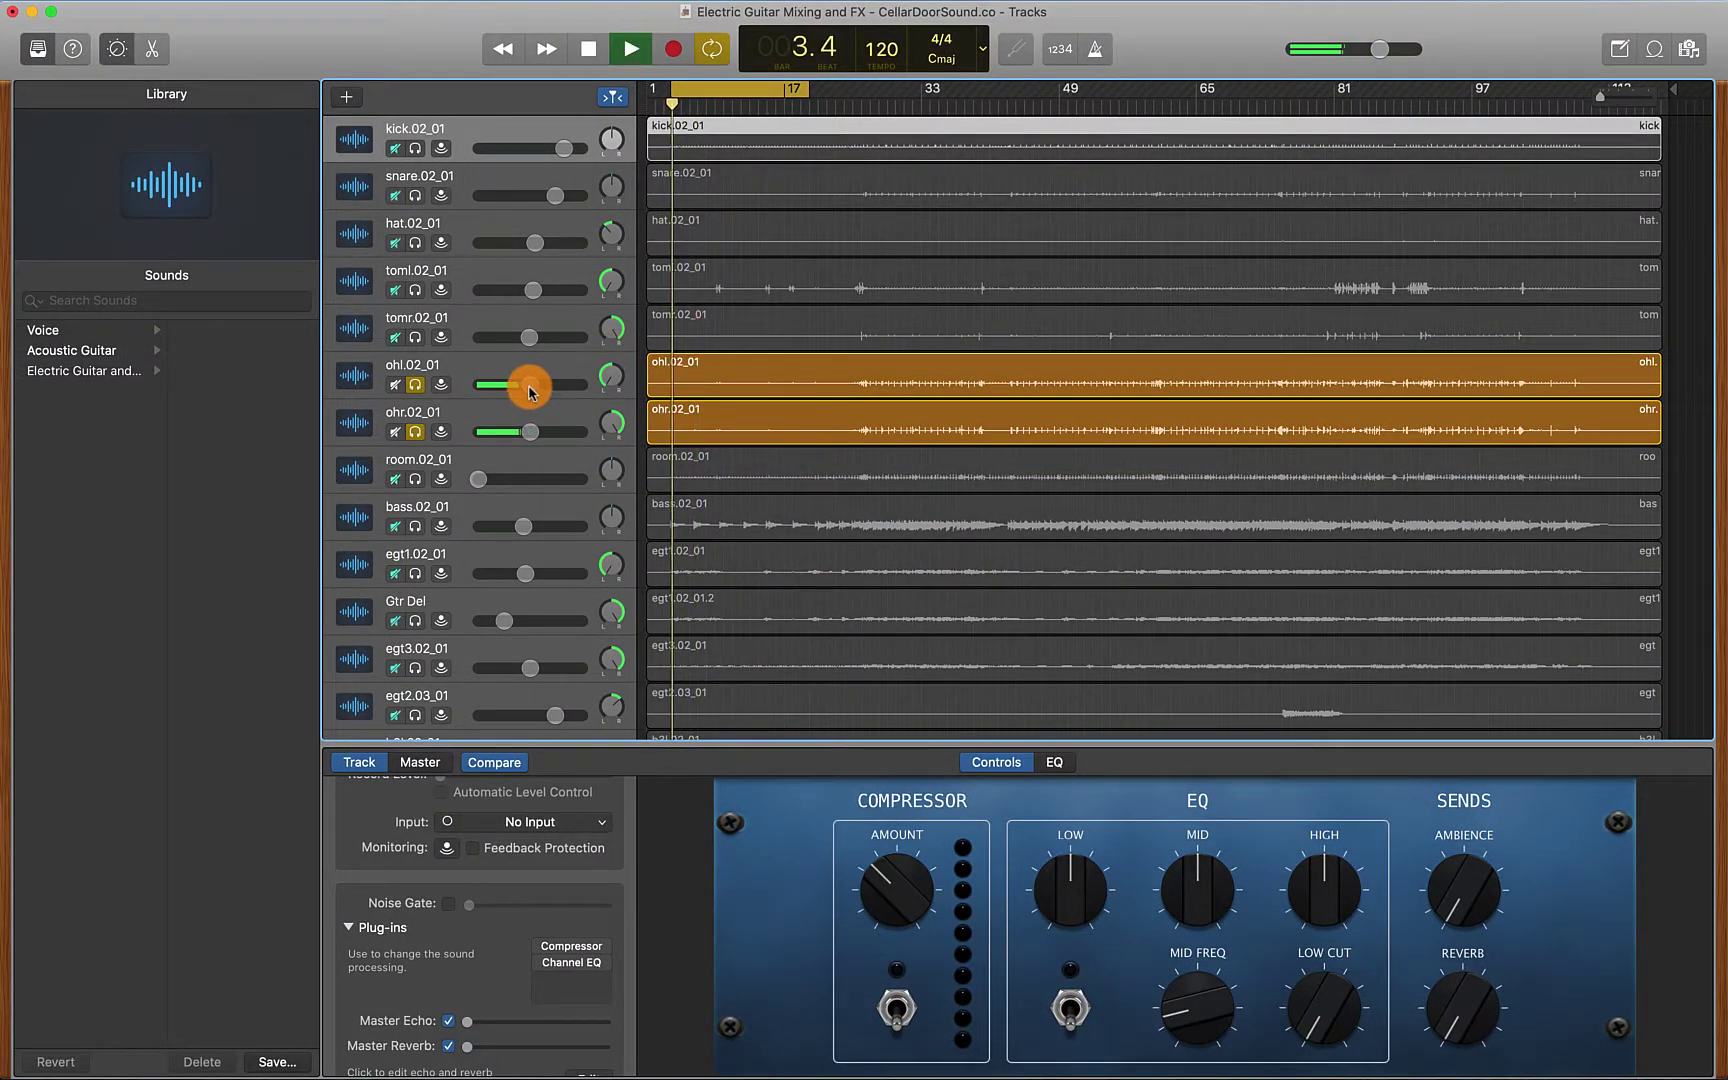
{"action": "left_click_drag", "start_coordinate": [530, 392], "coordinate": [524, 390]}
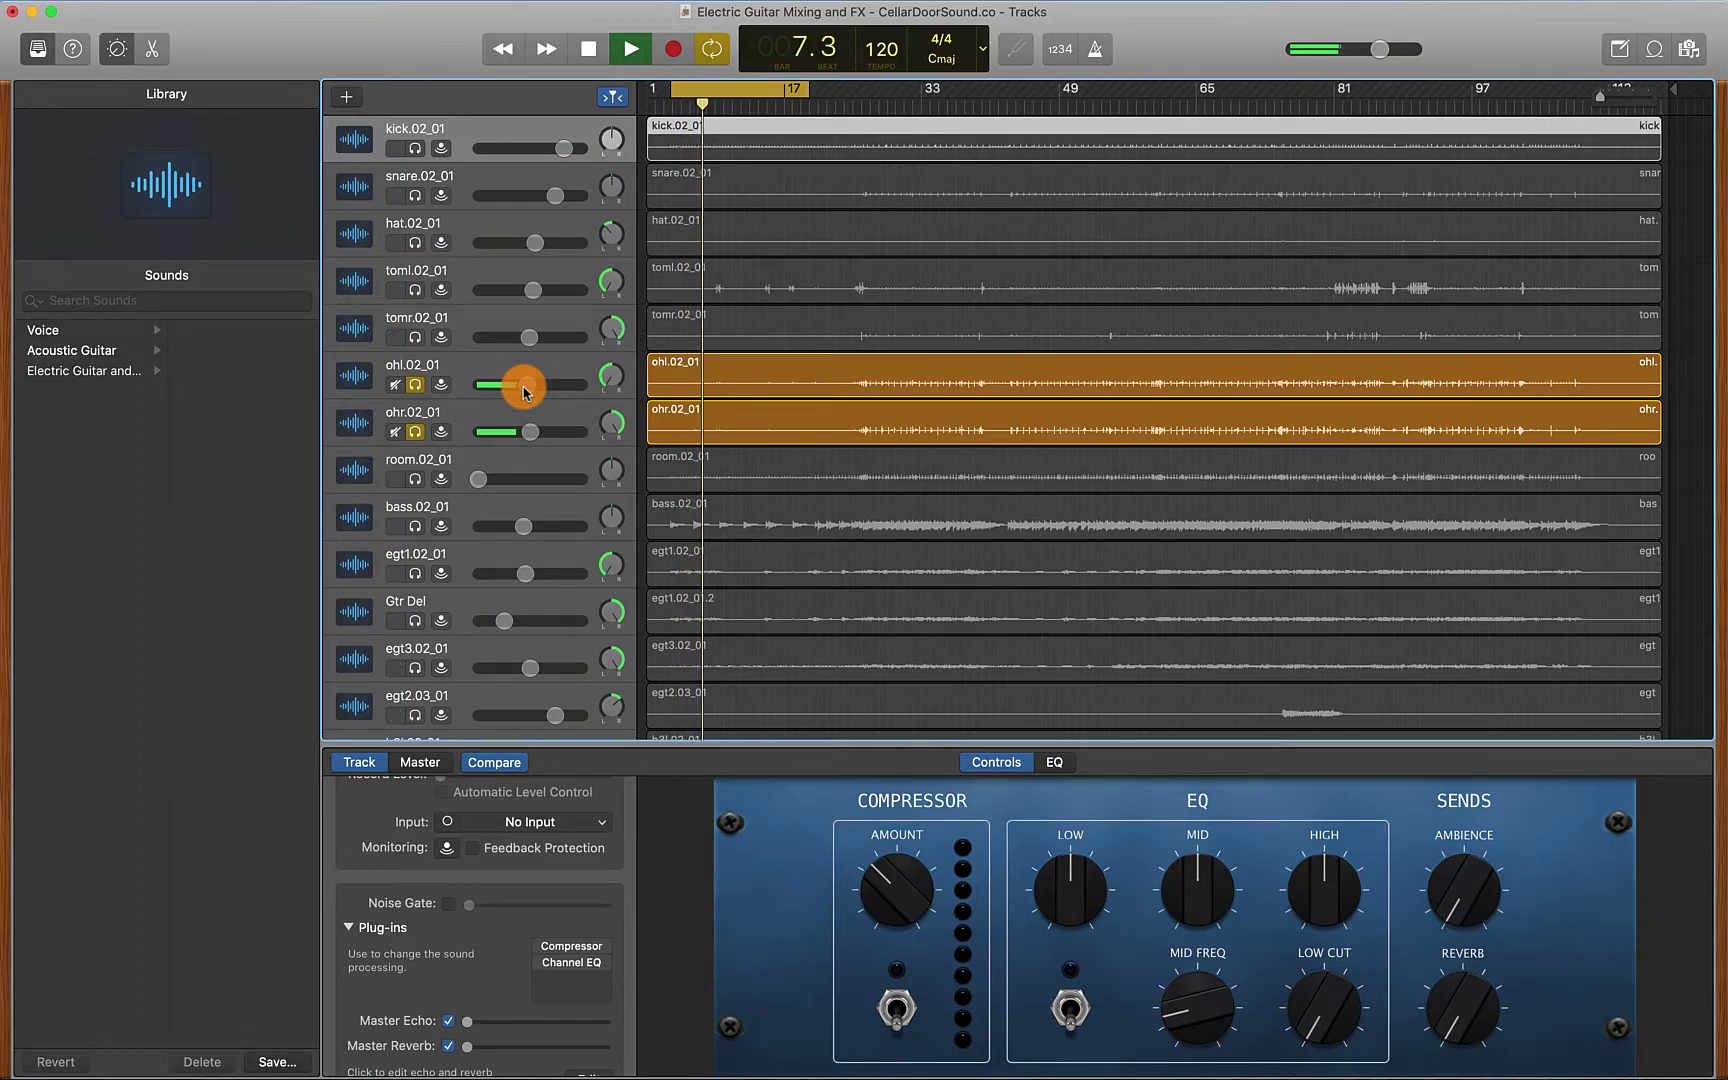
{"action": "left_click_drag", "start_coordinate": [524, 390], "coordinate": [523, 388]}
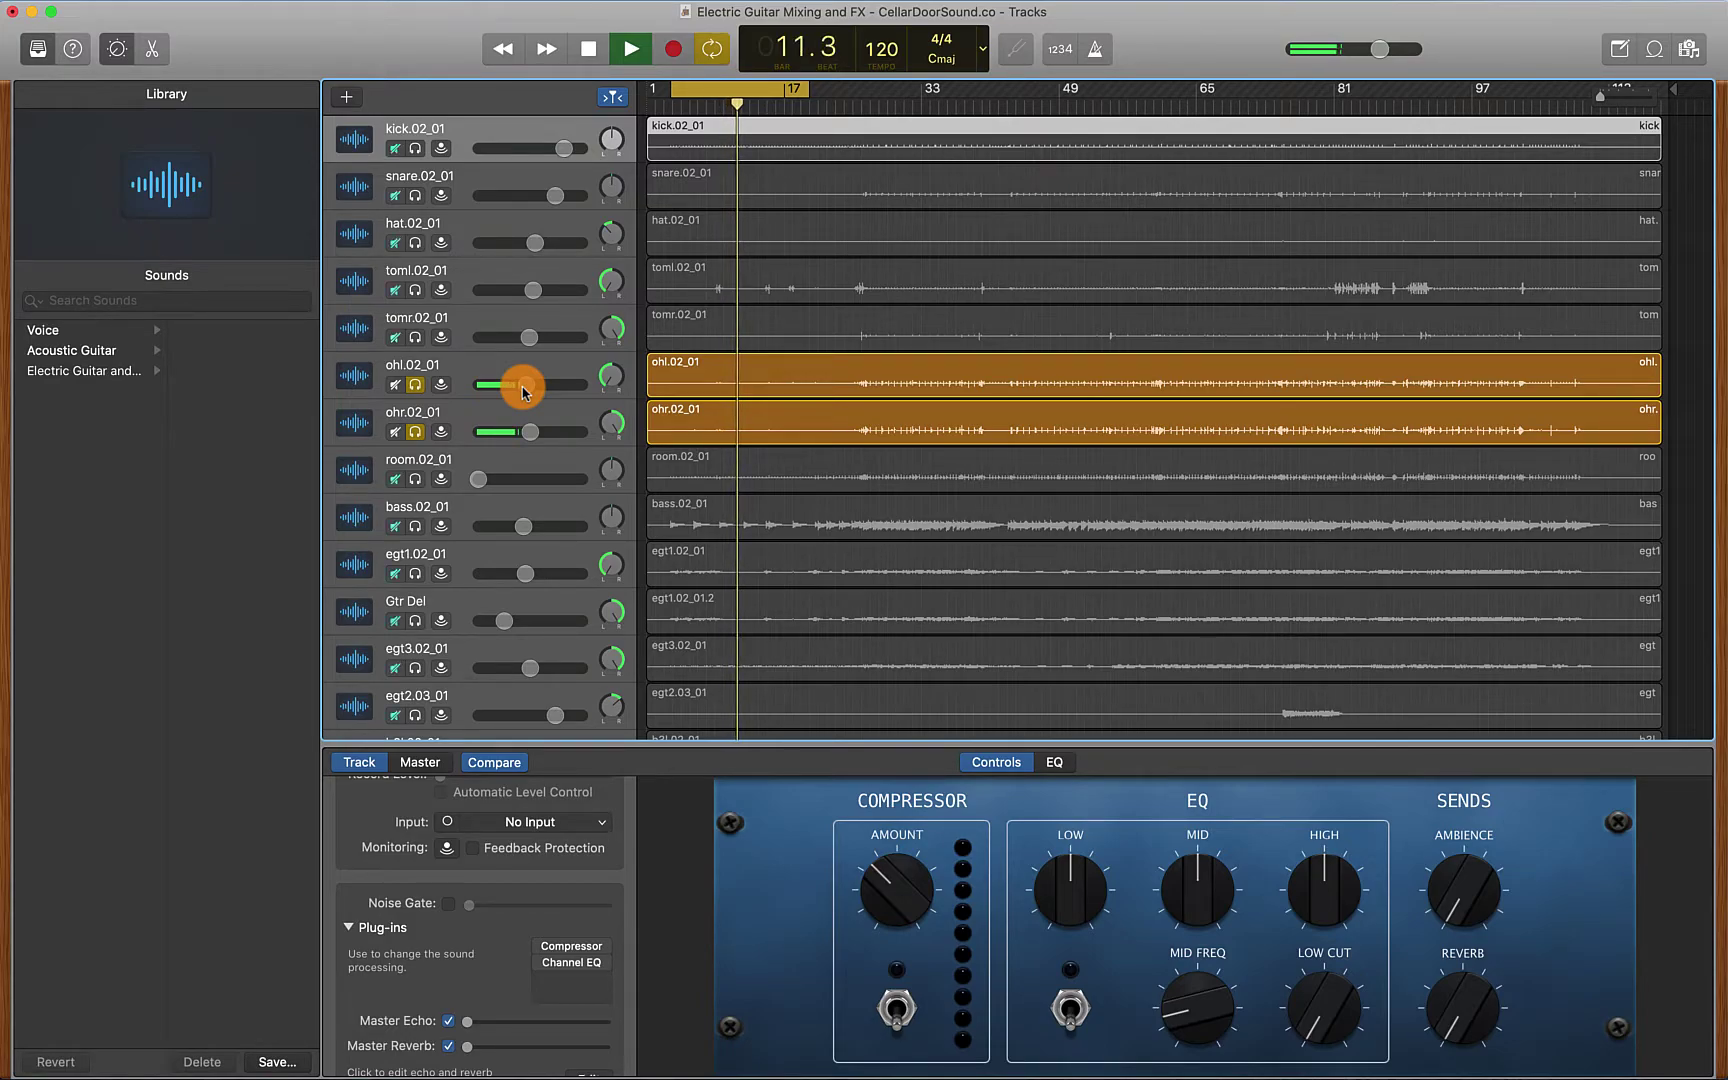
{"action": "key", "text": "space"}
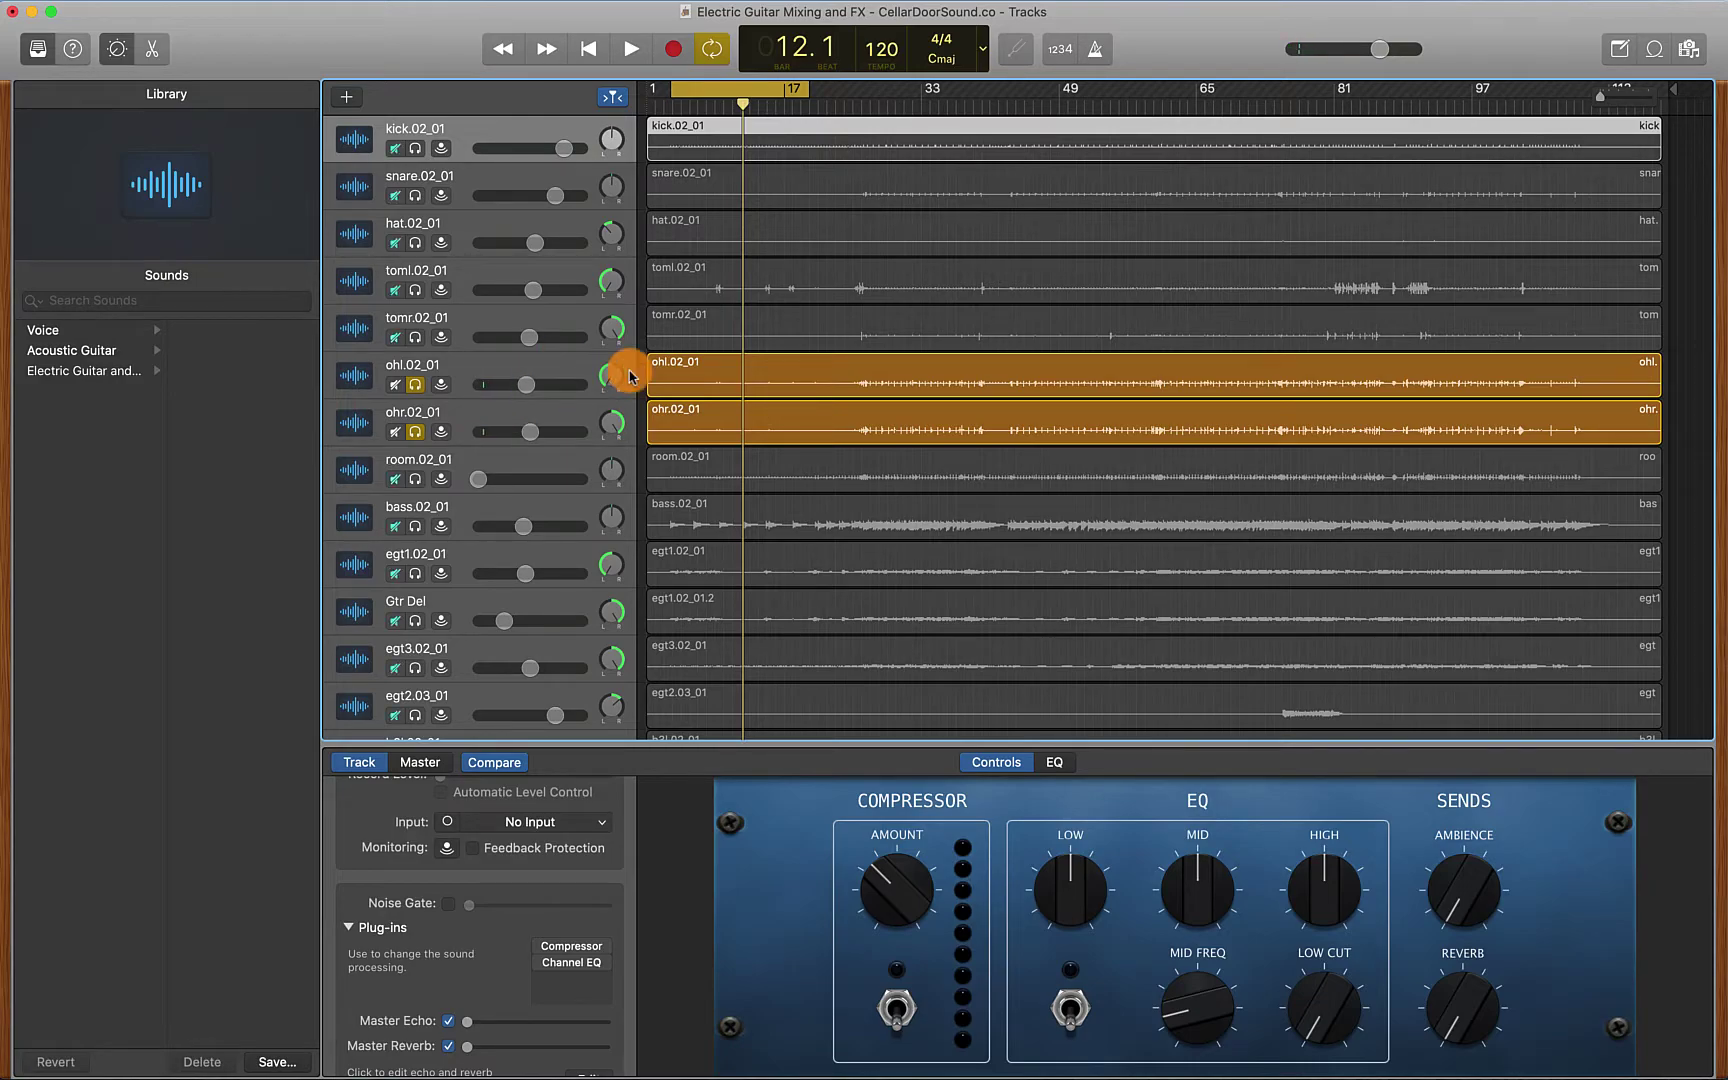
Audition the kick soloed, then clear the solos on ohl, ohr and kick
{"action": "left_click", "coordinate": [415, 148]}
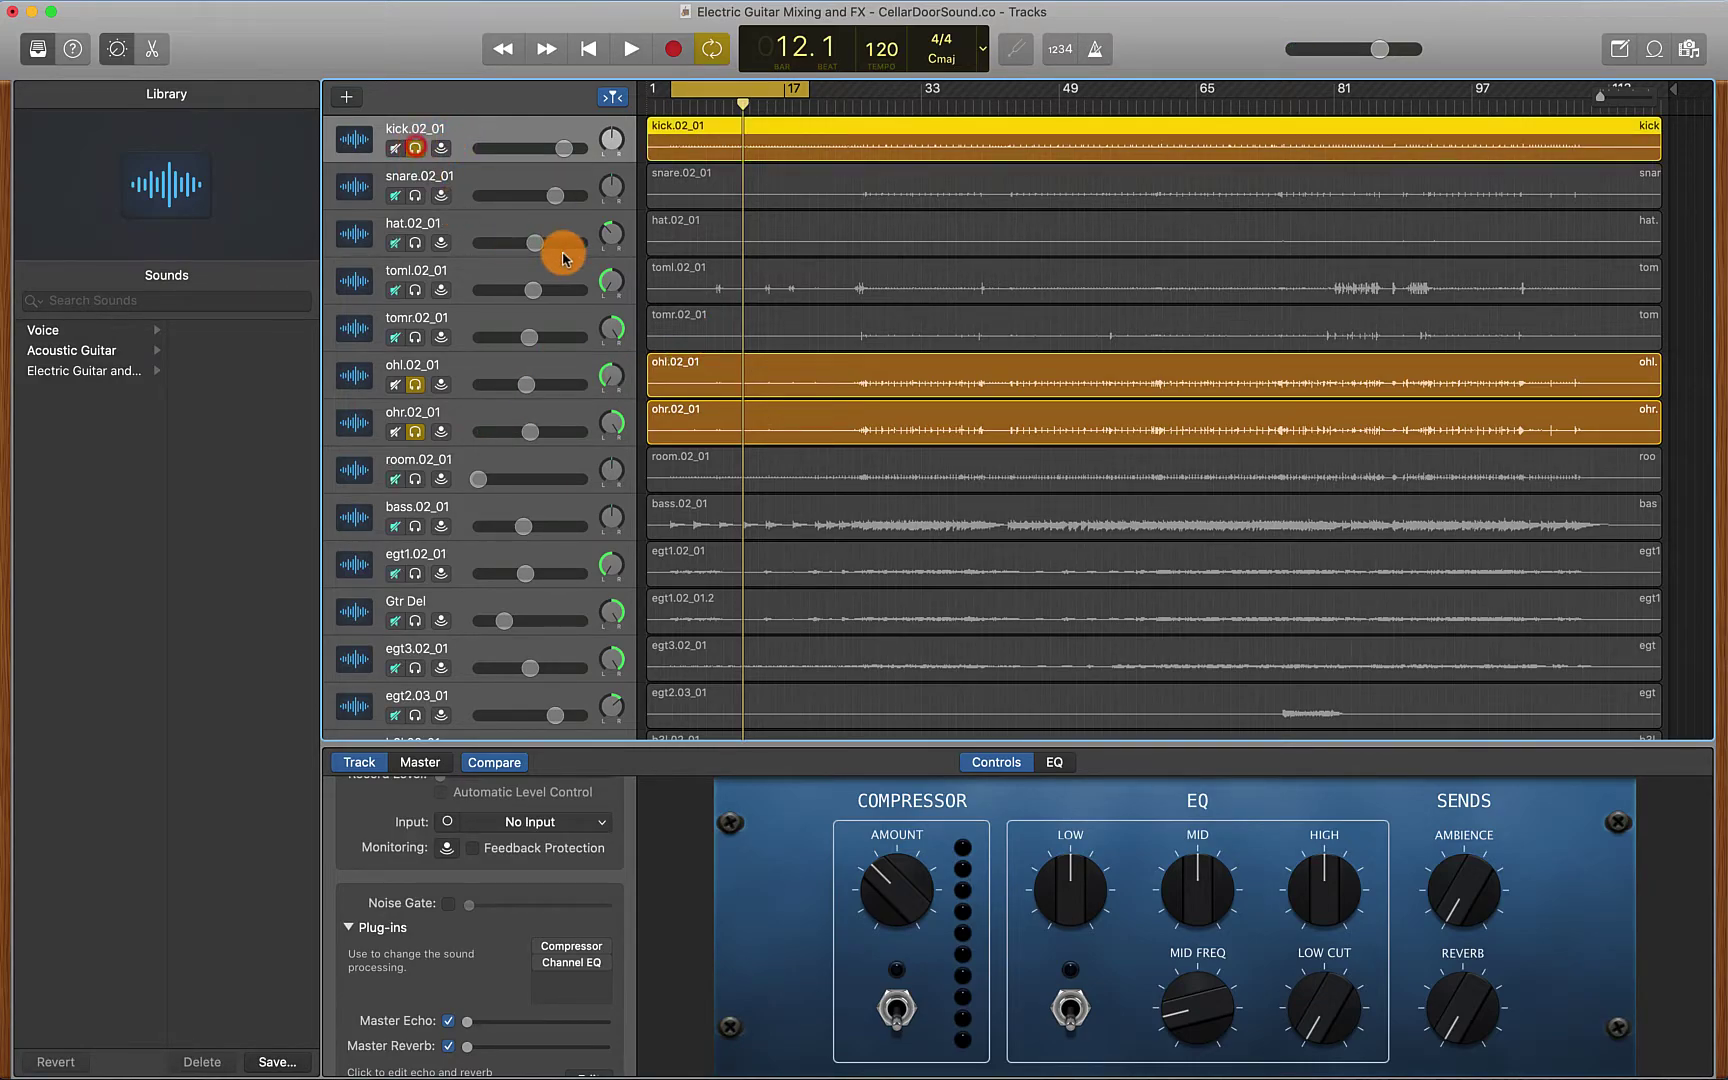
{"action": "key", "text": "space"}
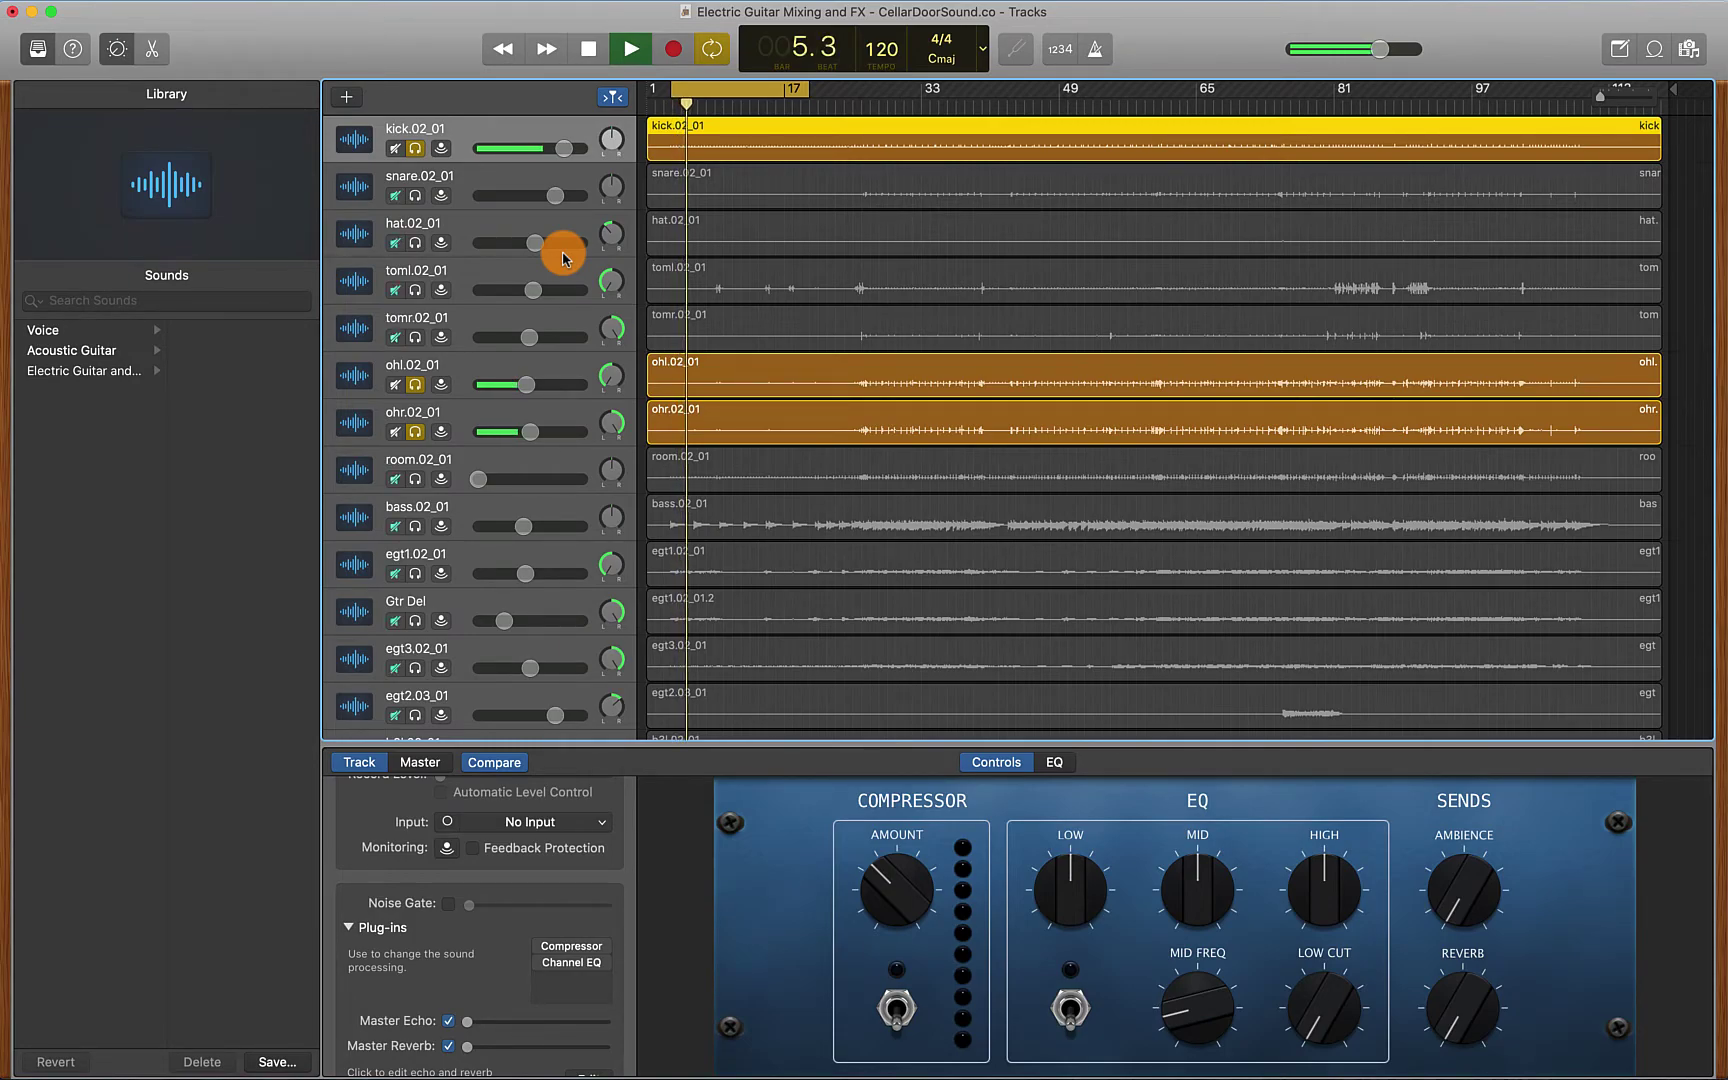
{"action": "key", "text": "space"}
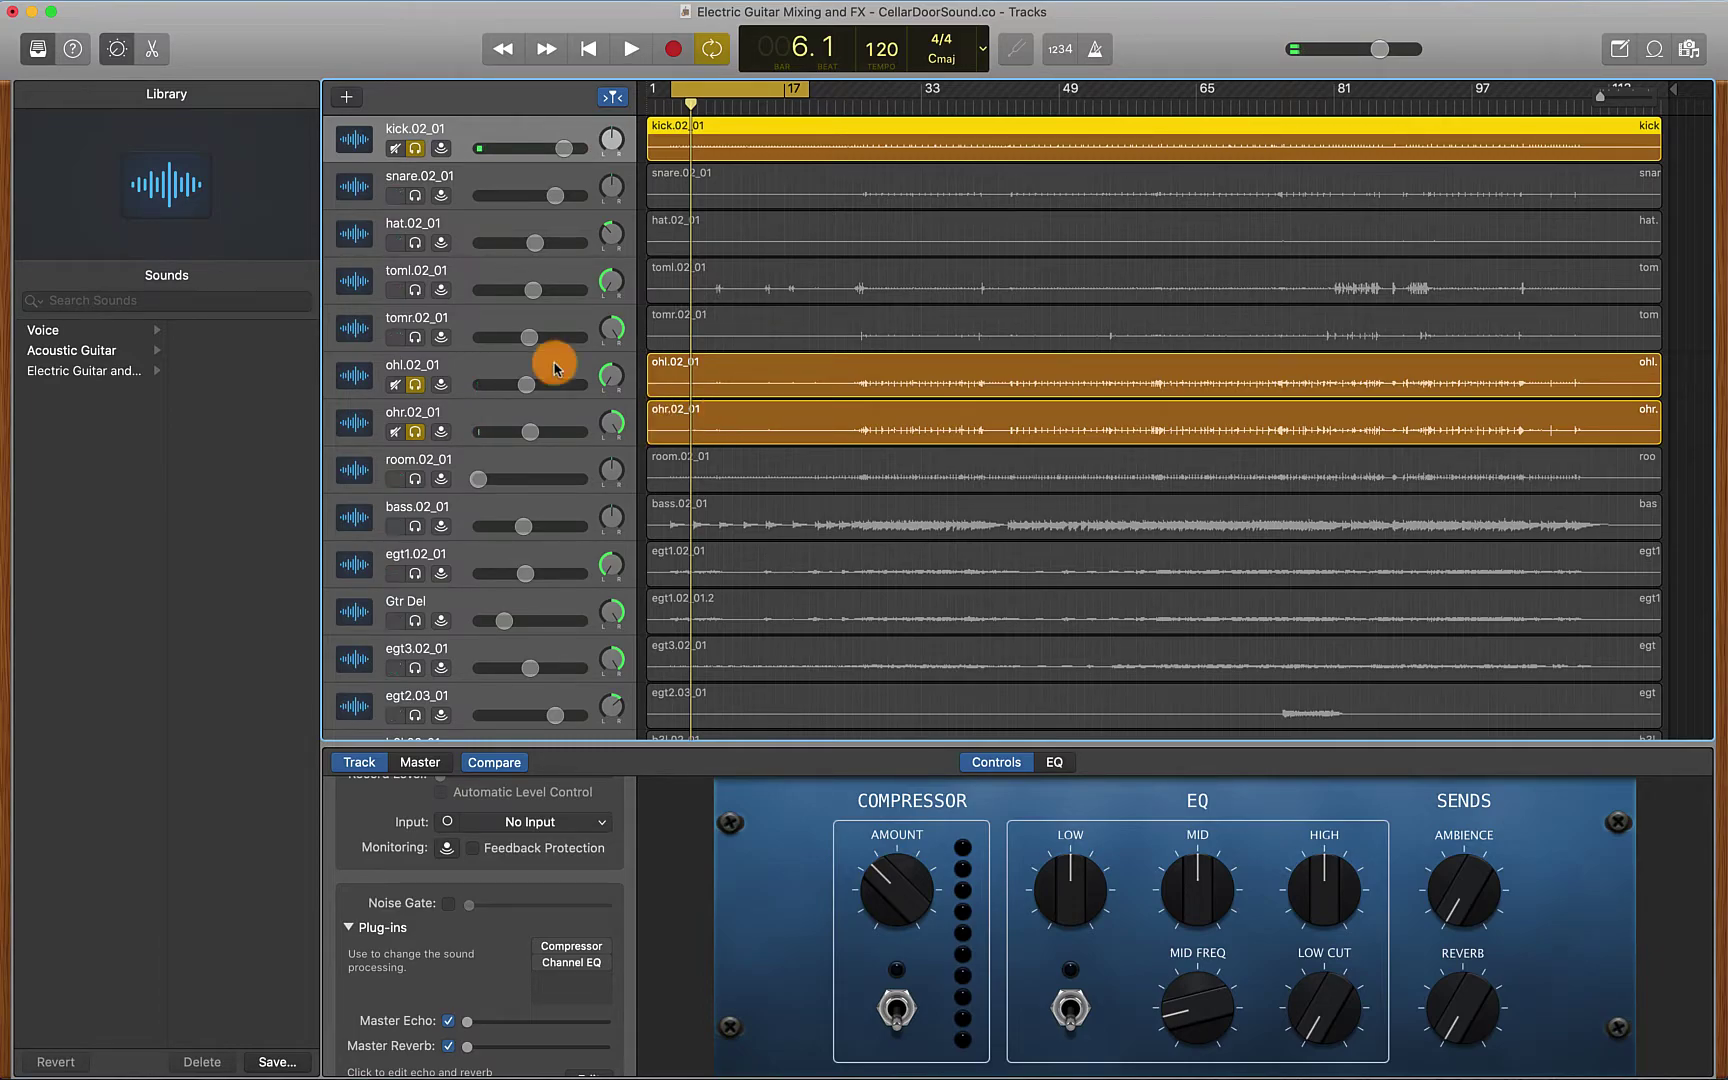
{"action": "left_click", "coordinate": [416, 386]}
{"action": "left_click", "coordinate": [415, 432]}
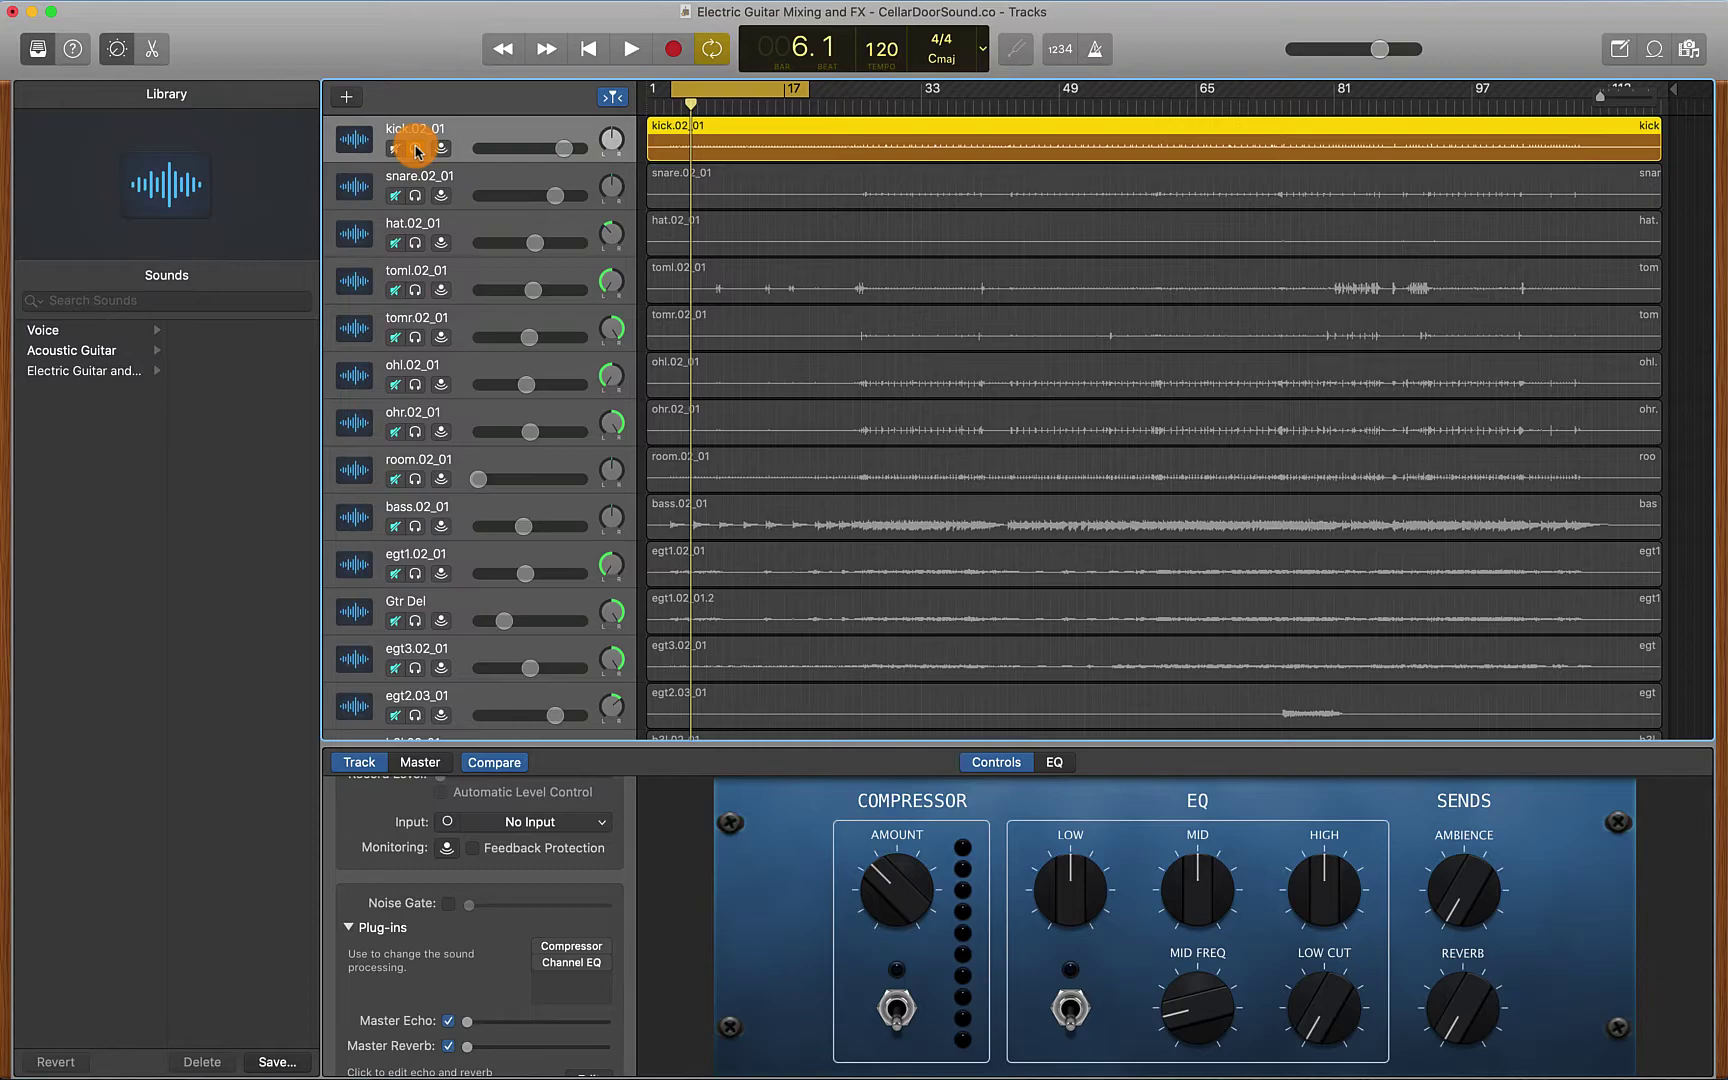
{"action": "left_click", "coordinate": [416, 149]}
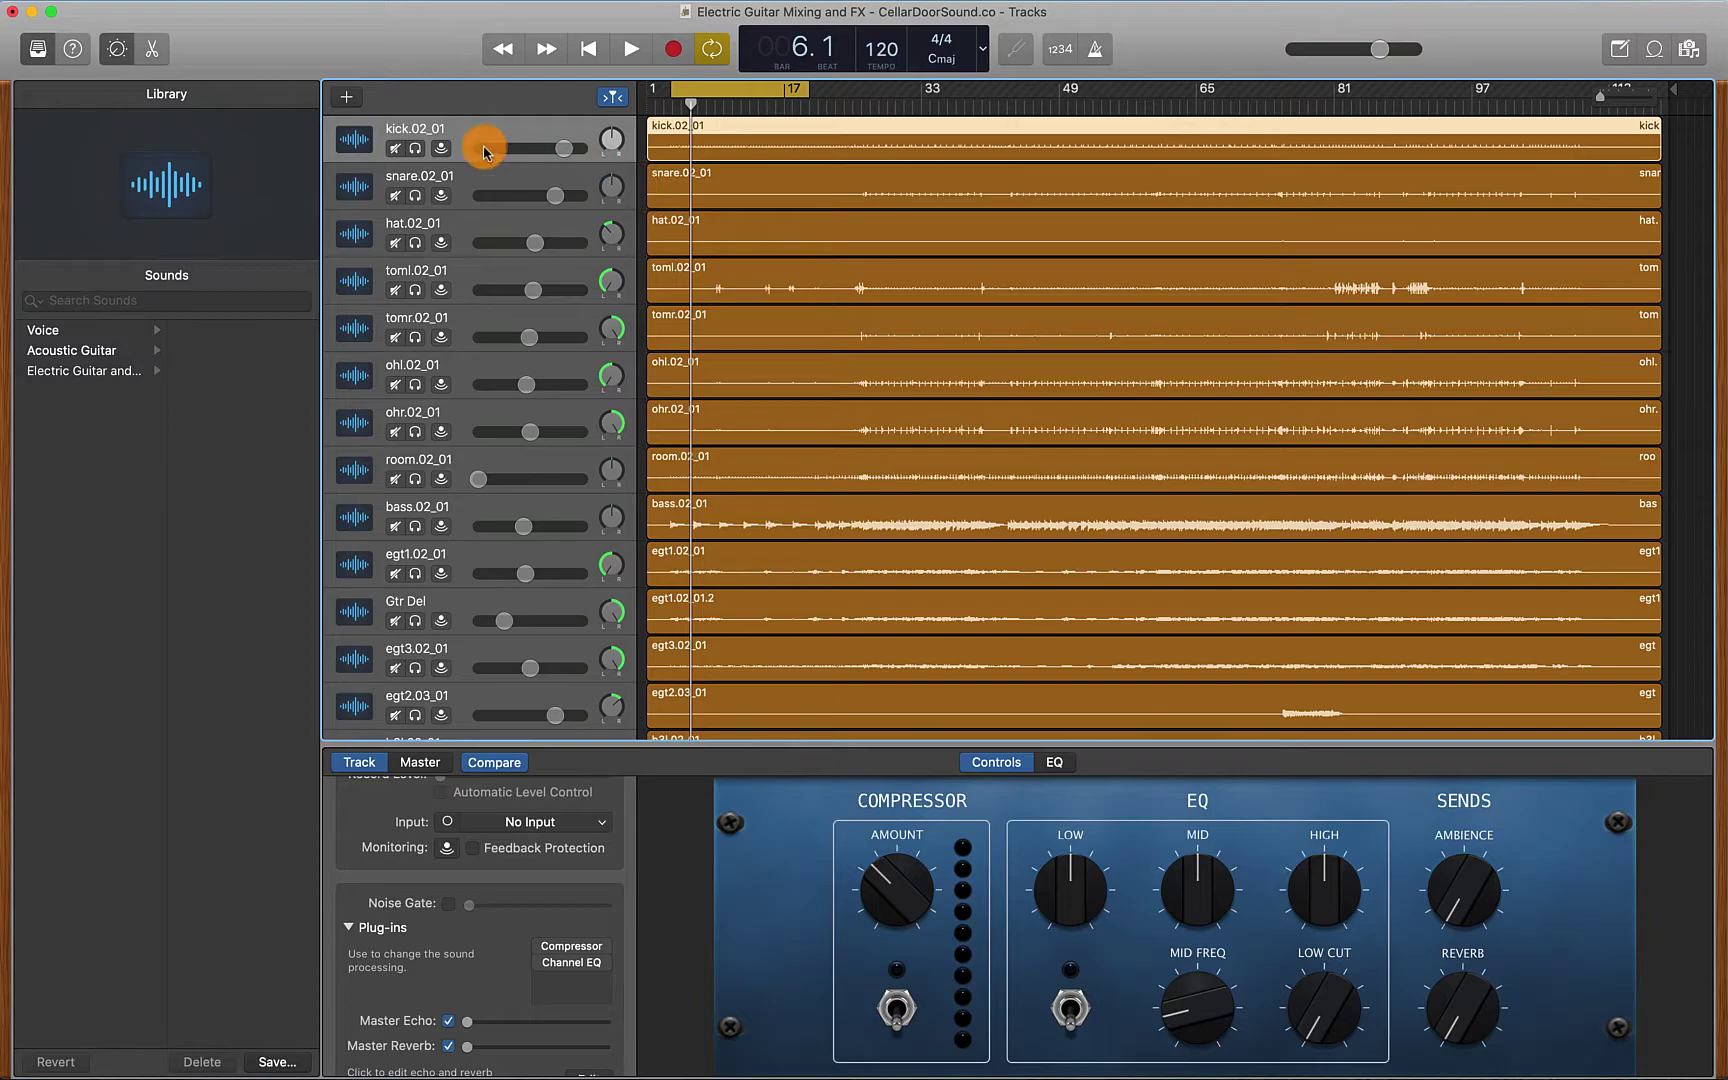
Solo the kick, snare and hat tracks together and play them back
{"action": "left_click", "coordinate": [415, 148]}
{"action": "left_click", "coordinate": [415, 196]}
{"action": "left_click", "coordinate": [415, 243]}
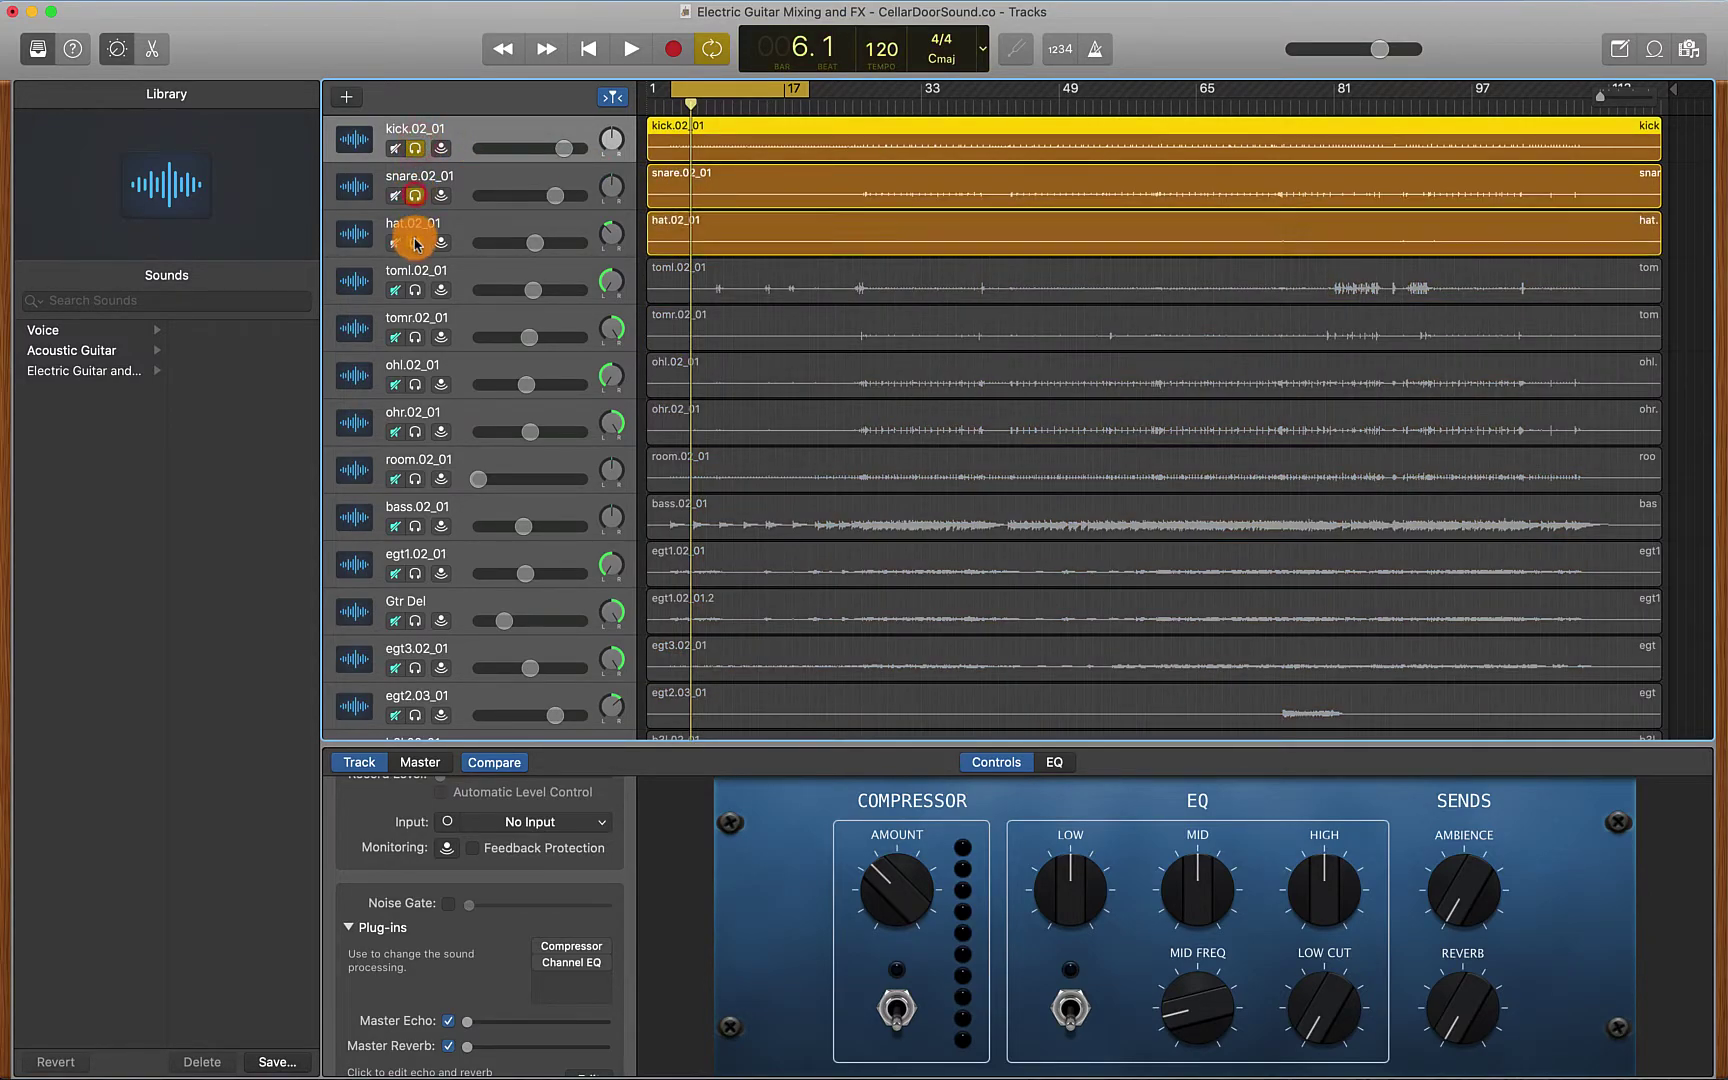
{"action": "key", "text": "space"}
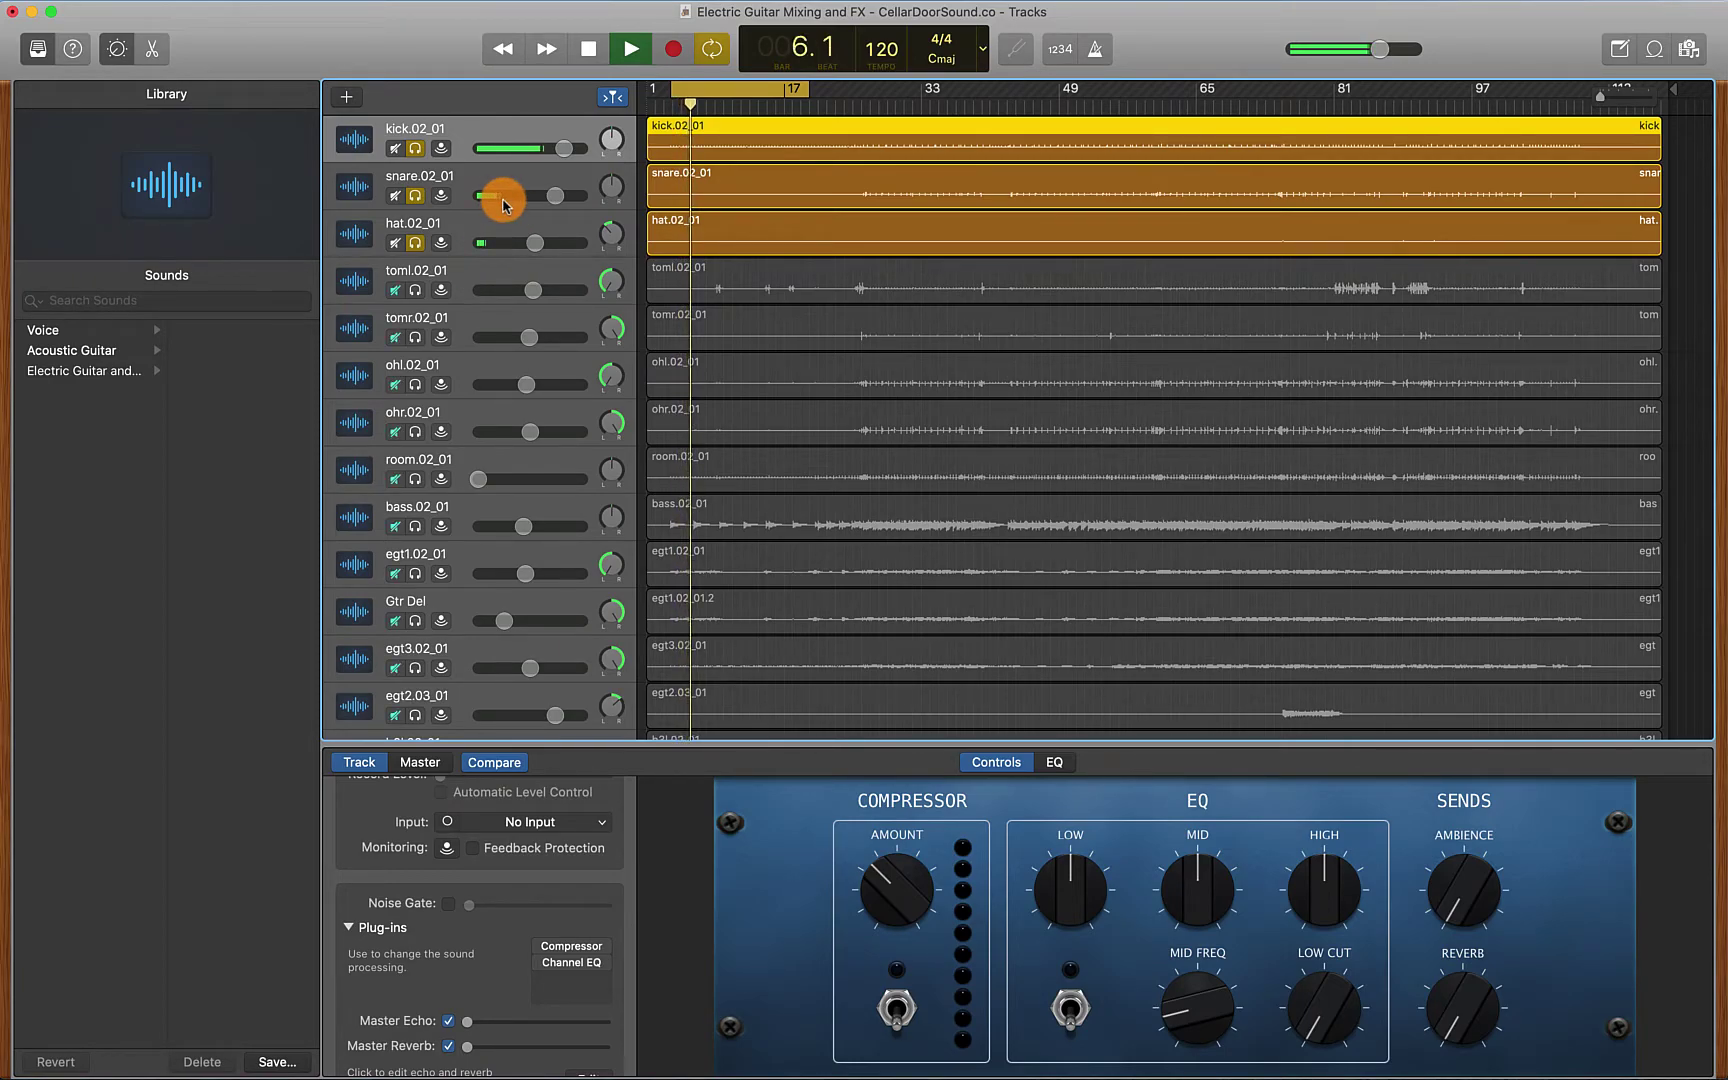
{"action": "key", "text": "space"}
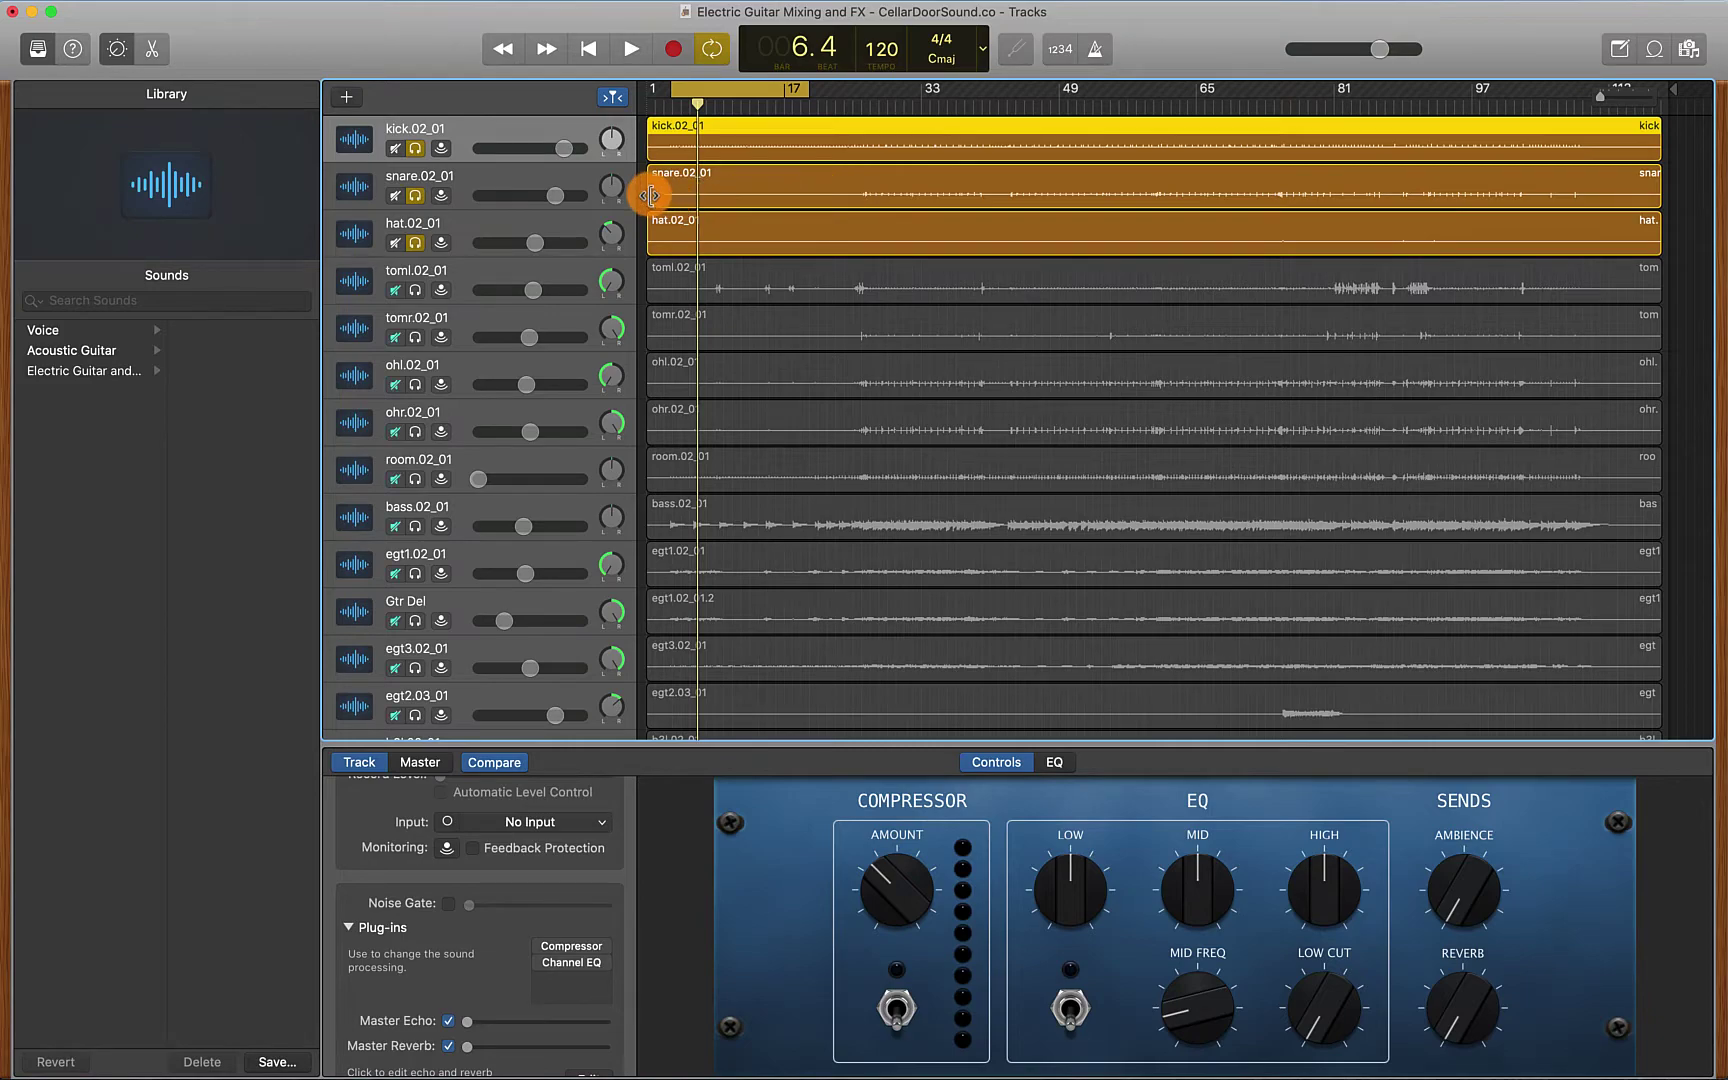
Drag the snare and hat regions' left edges so both start at bar 25
{"action": "left_click_drag", "start_coordinate": [650, 196], "coordinate": [902, 197]}
{"action": "scroll", "coordinate": [857, 197], "scroll_direction": "up", "scroll_amount": 5}
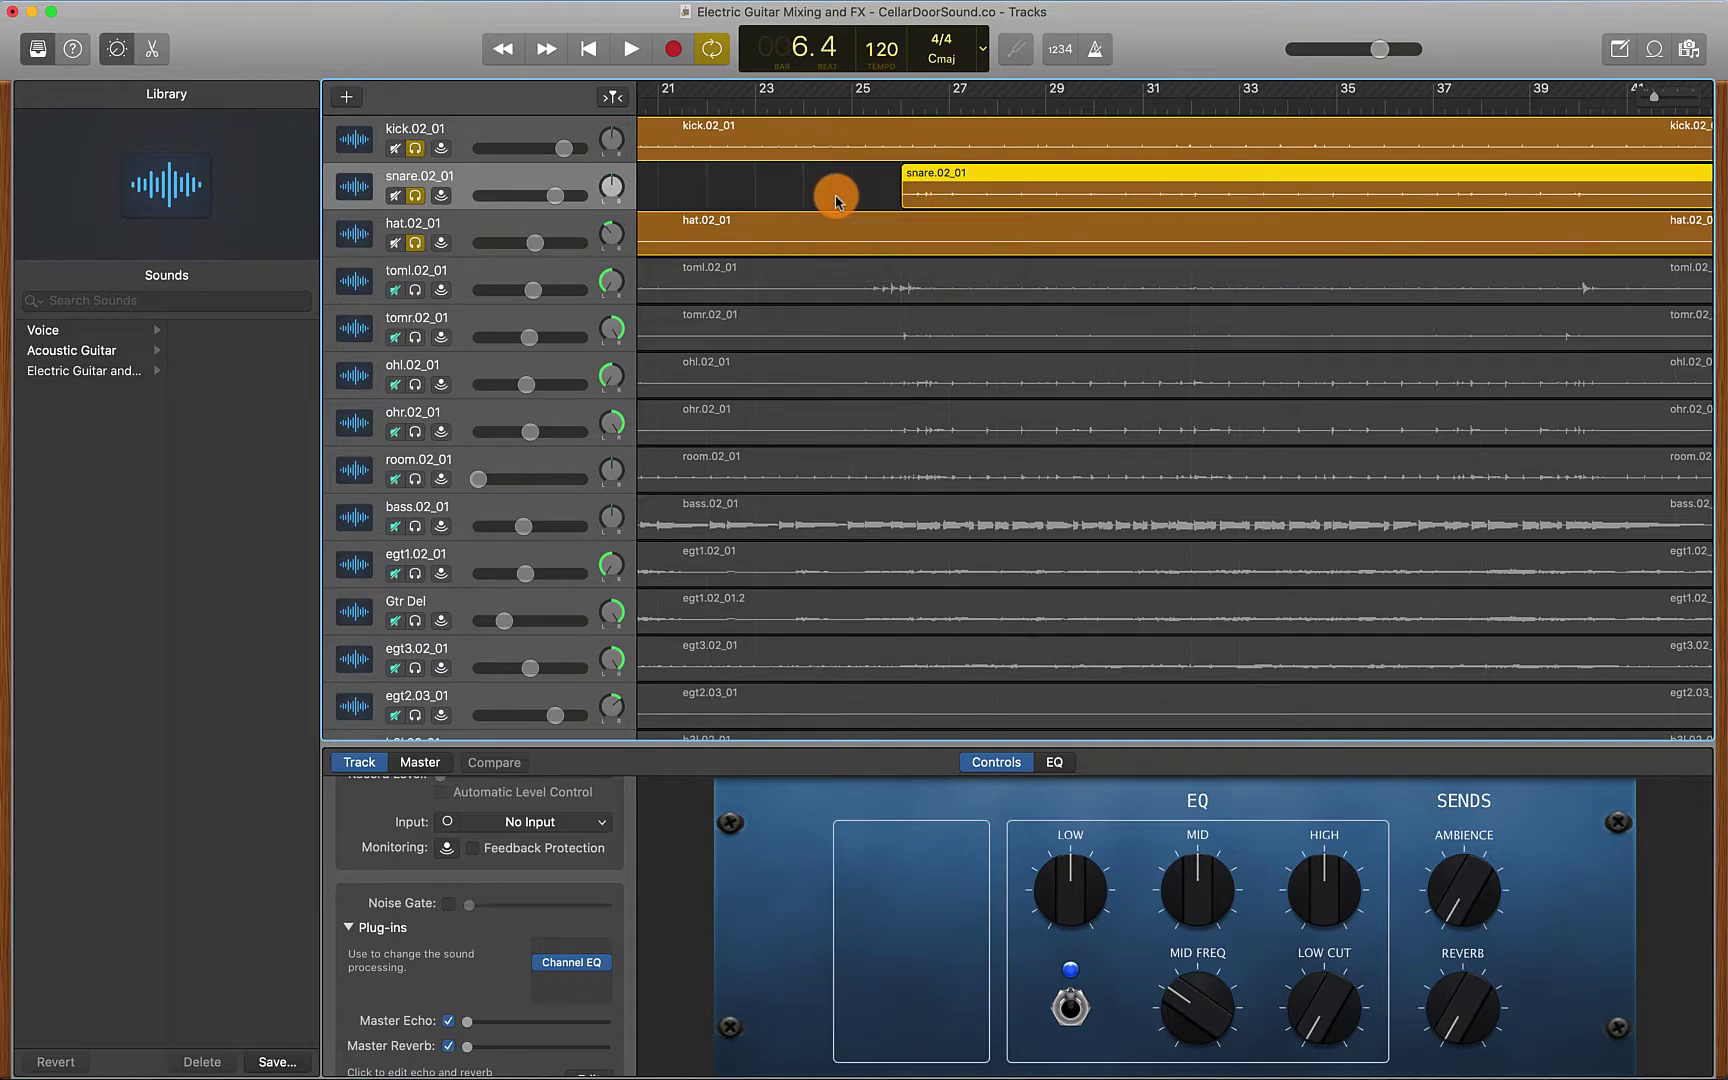
{"action": "scroll", "coordinate": [836, 200], "scroll_direction": "down", "scroll_amount": 10}
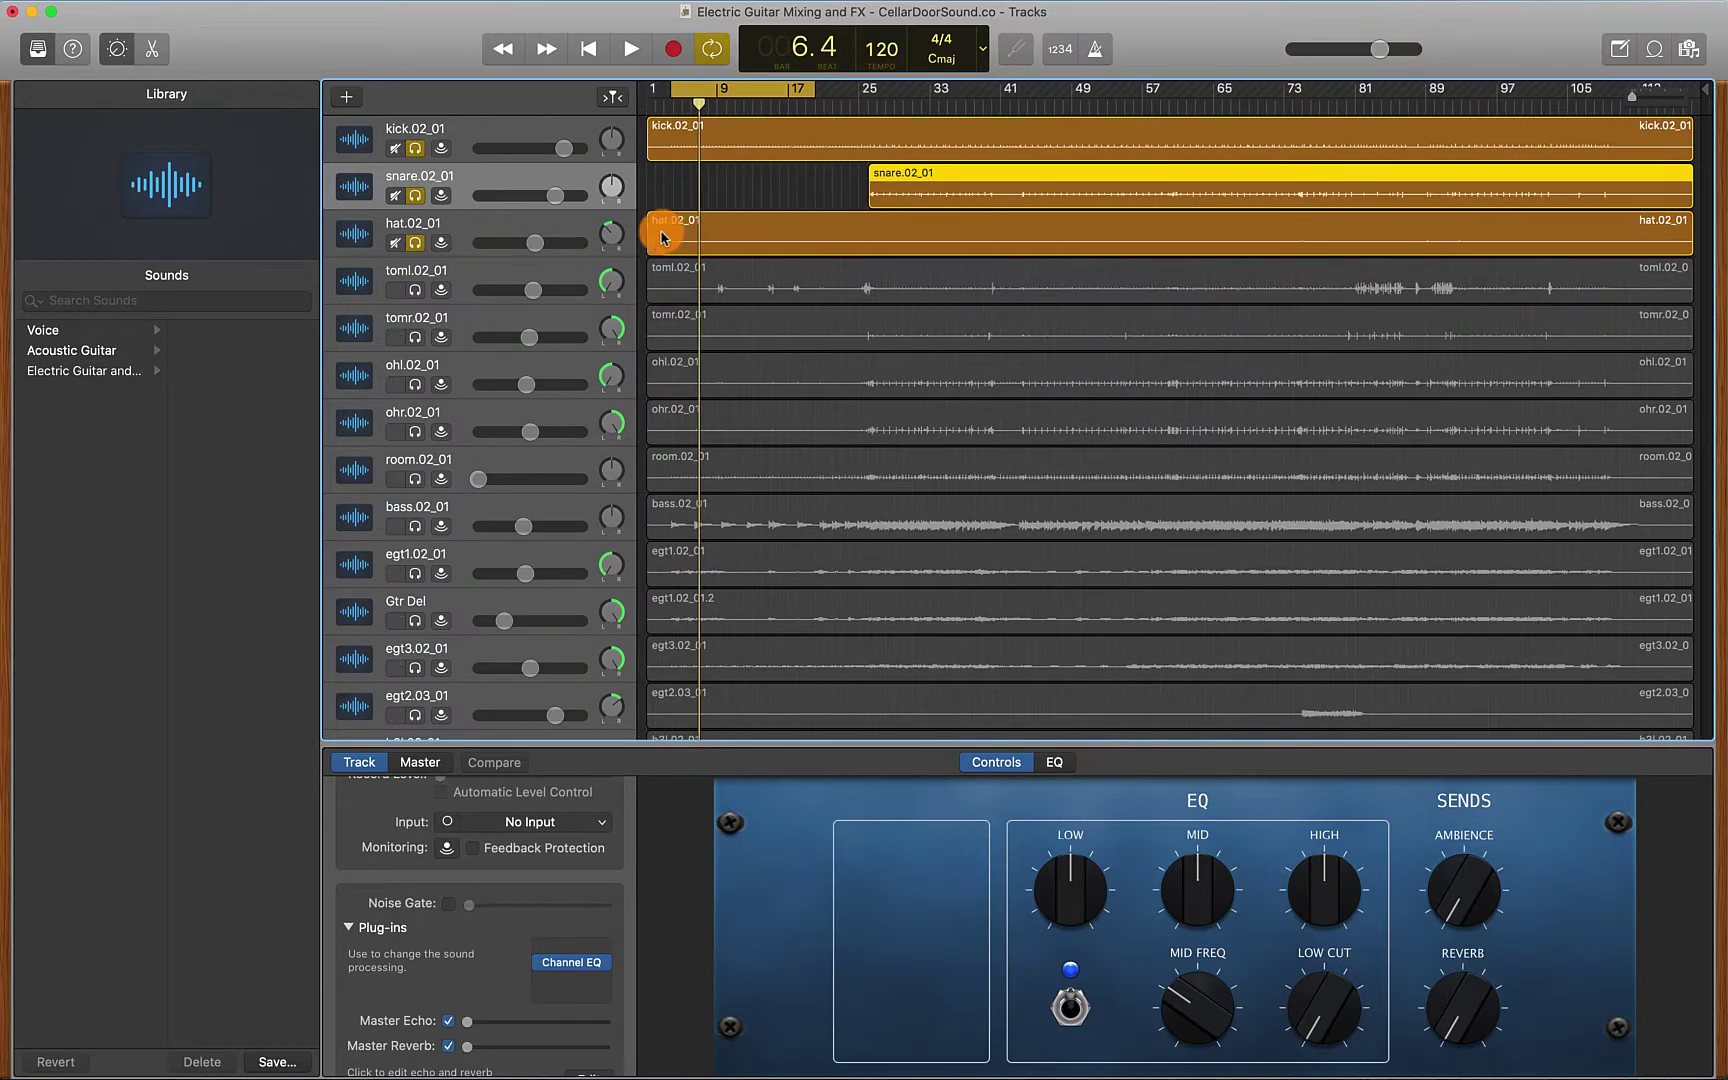
{"action": "left_click_drag", "start_coordinate": [651, 241], "coordinate": [862, 233]}
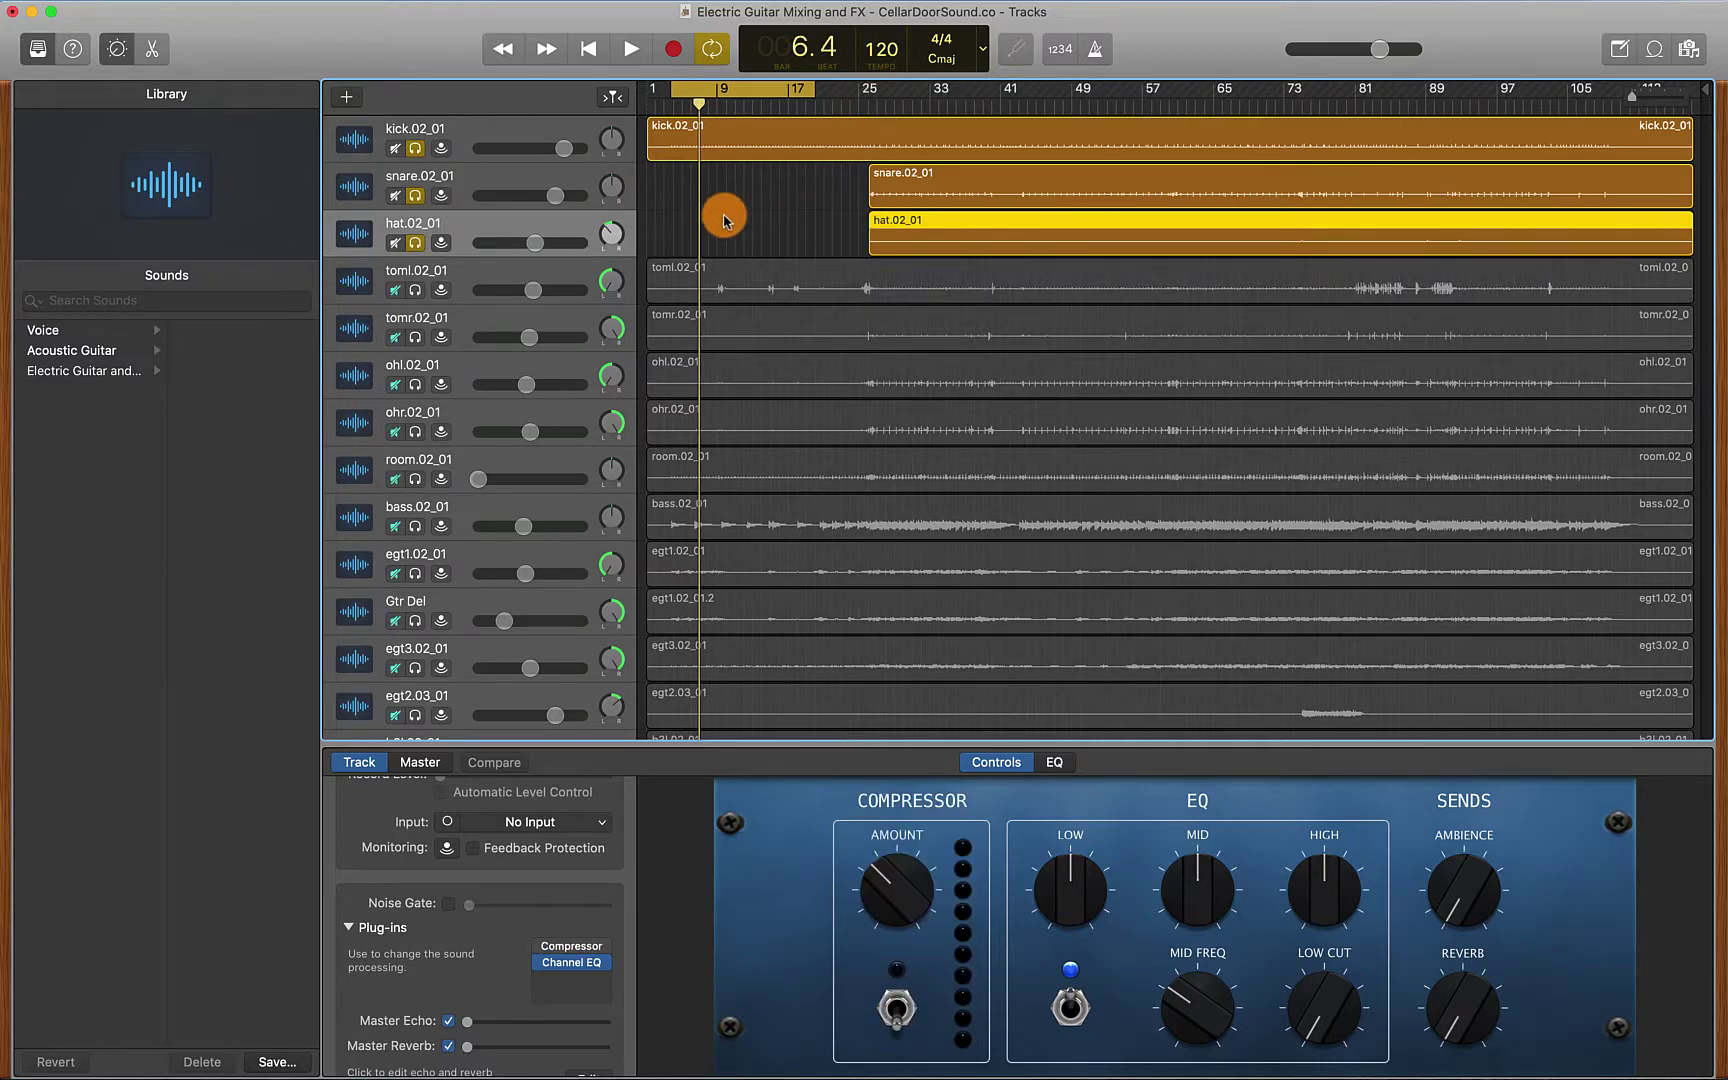
Play the trimmed drum parts, then unsolo snare, hat and kick
{"action": "key", "text": "space"}
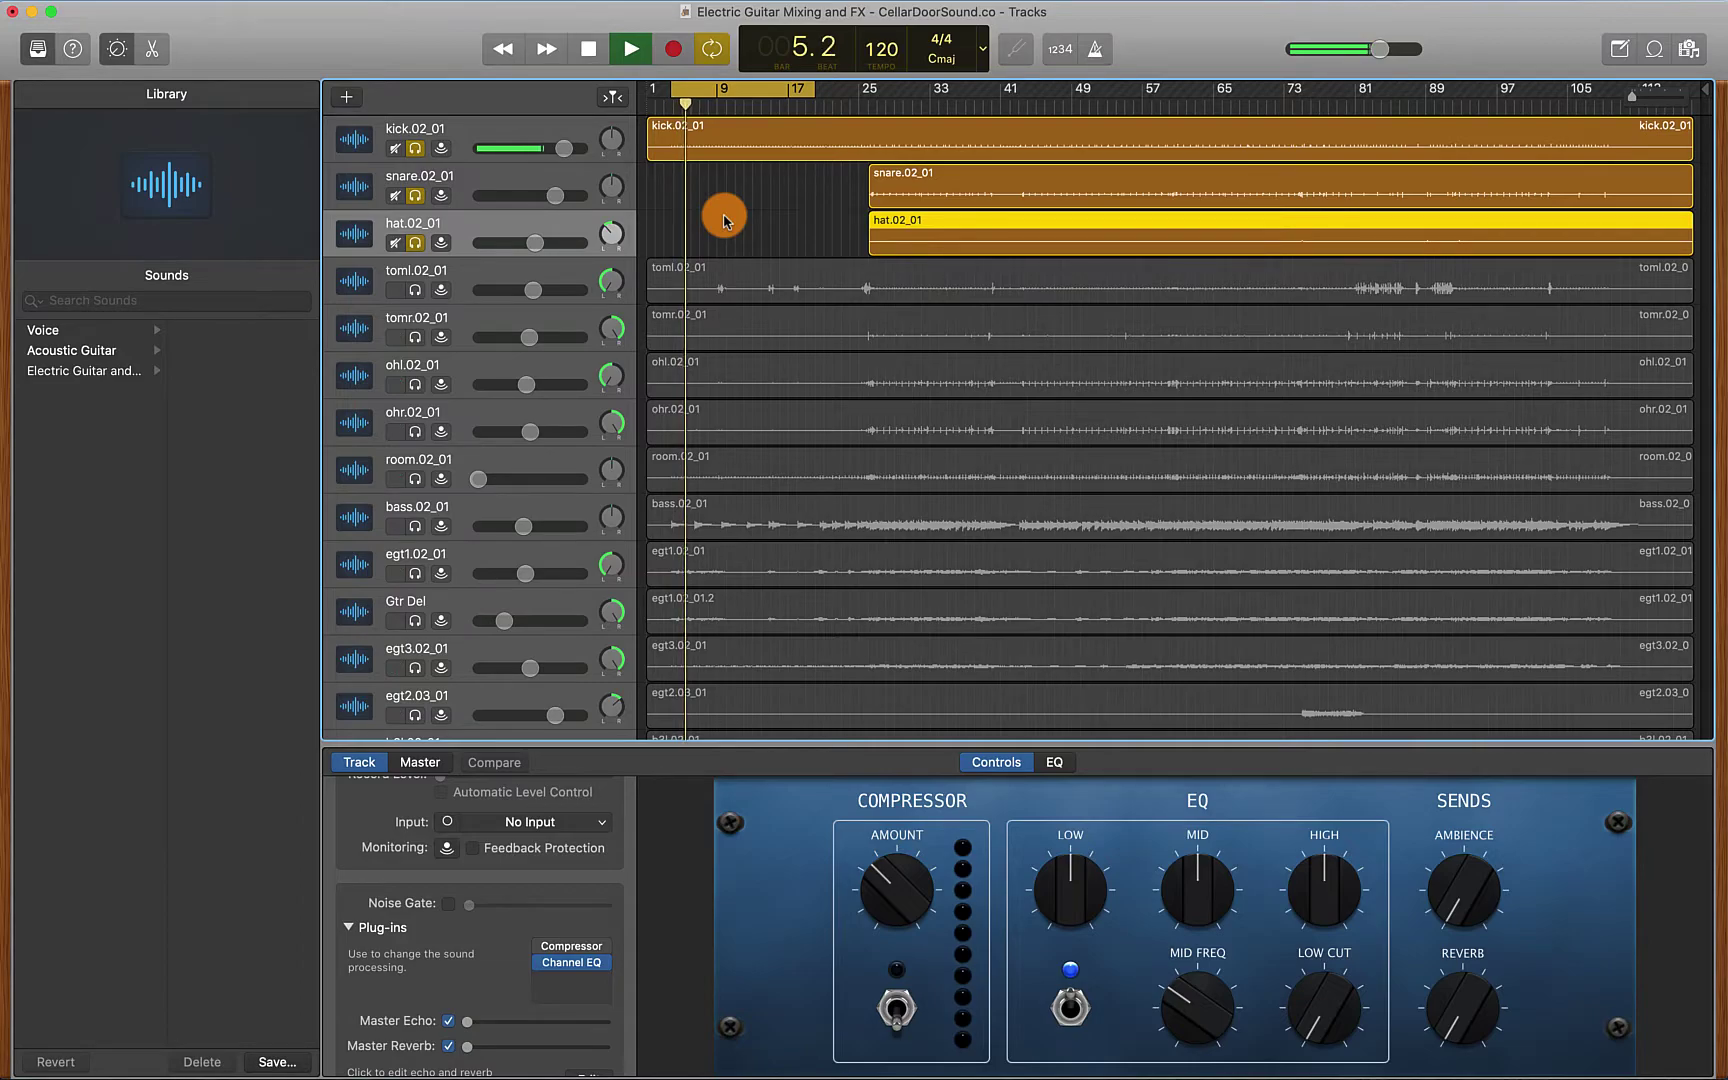
{"action": "key", "text": "space"}
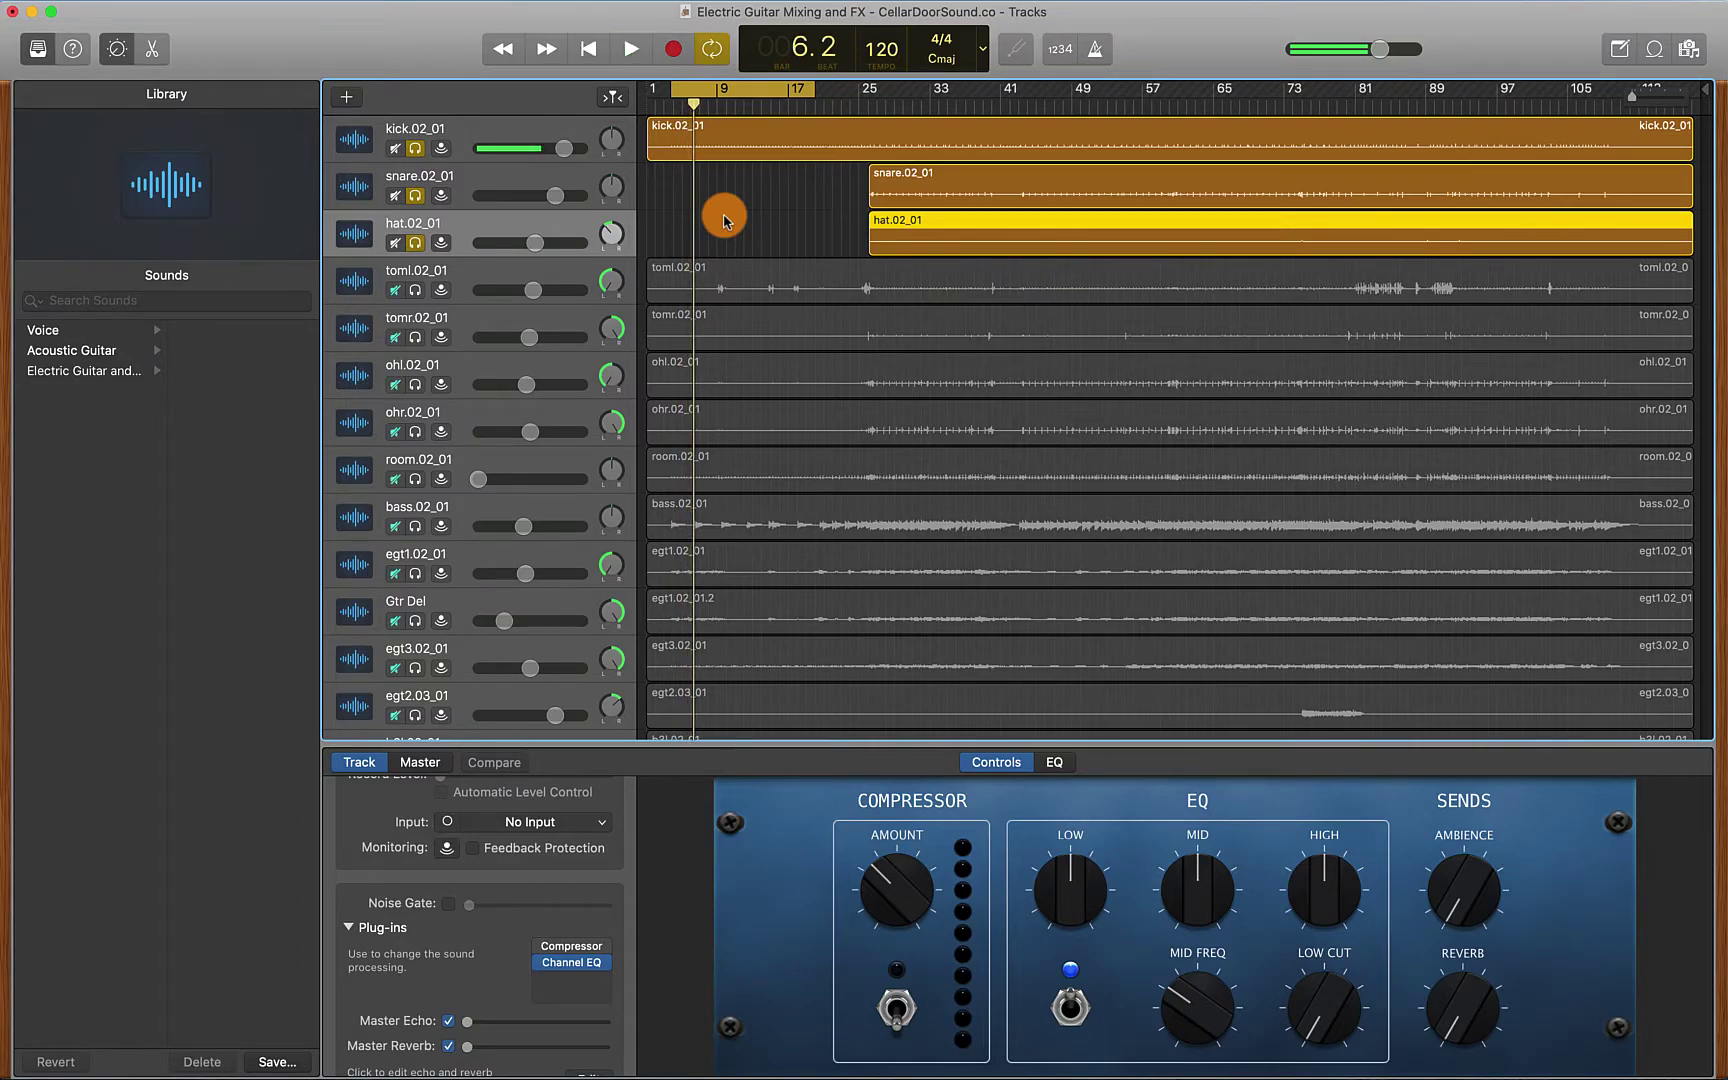
{"action": "left_click", "coordinate": [415, 196]}
{"action": "left_click", "coordinate": [415, 243]}
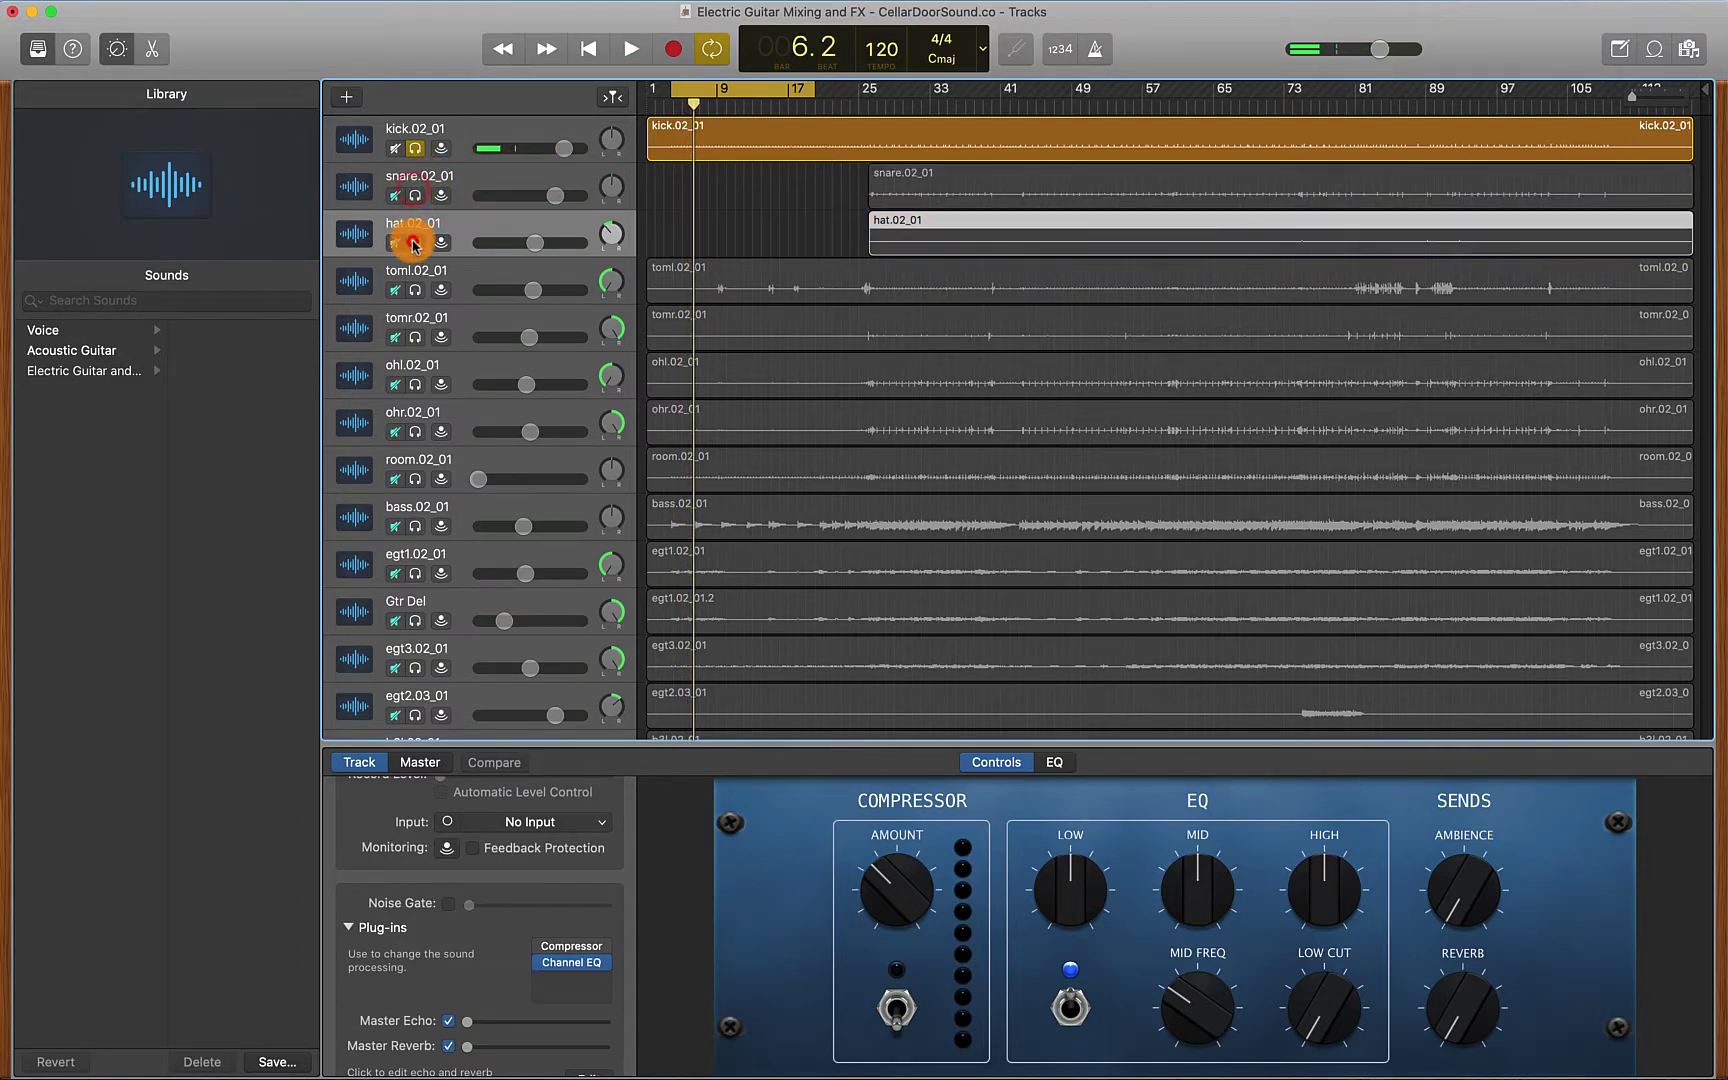
{"action": "left_click", "coordinate": [415, 148]}
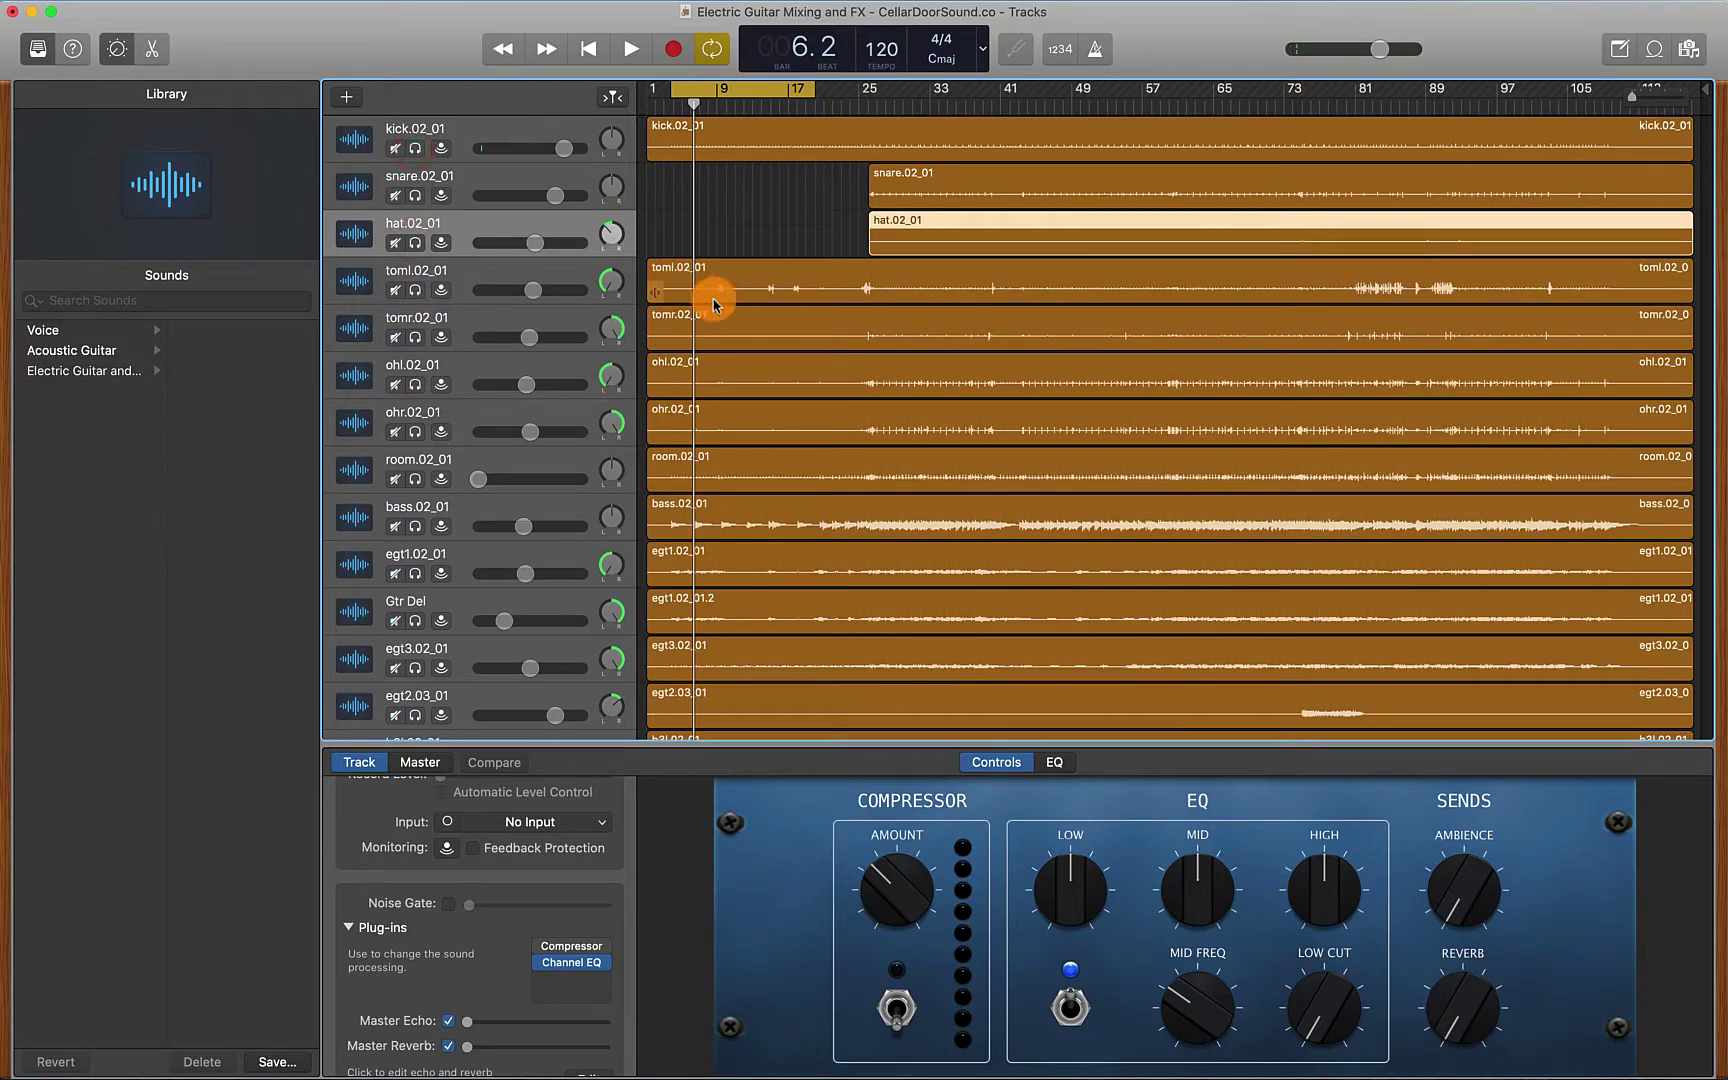
Audition the kick with toml and tomr soloed, then clear those three solos
{"action": "left_click", "coordinate": [415, 148]}
{"action": "left_click", "coordinate": [415, 290]}
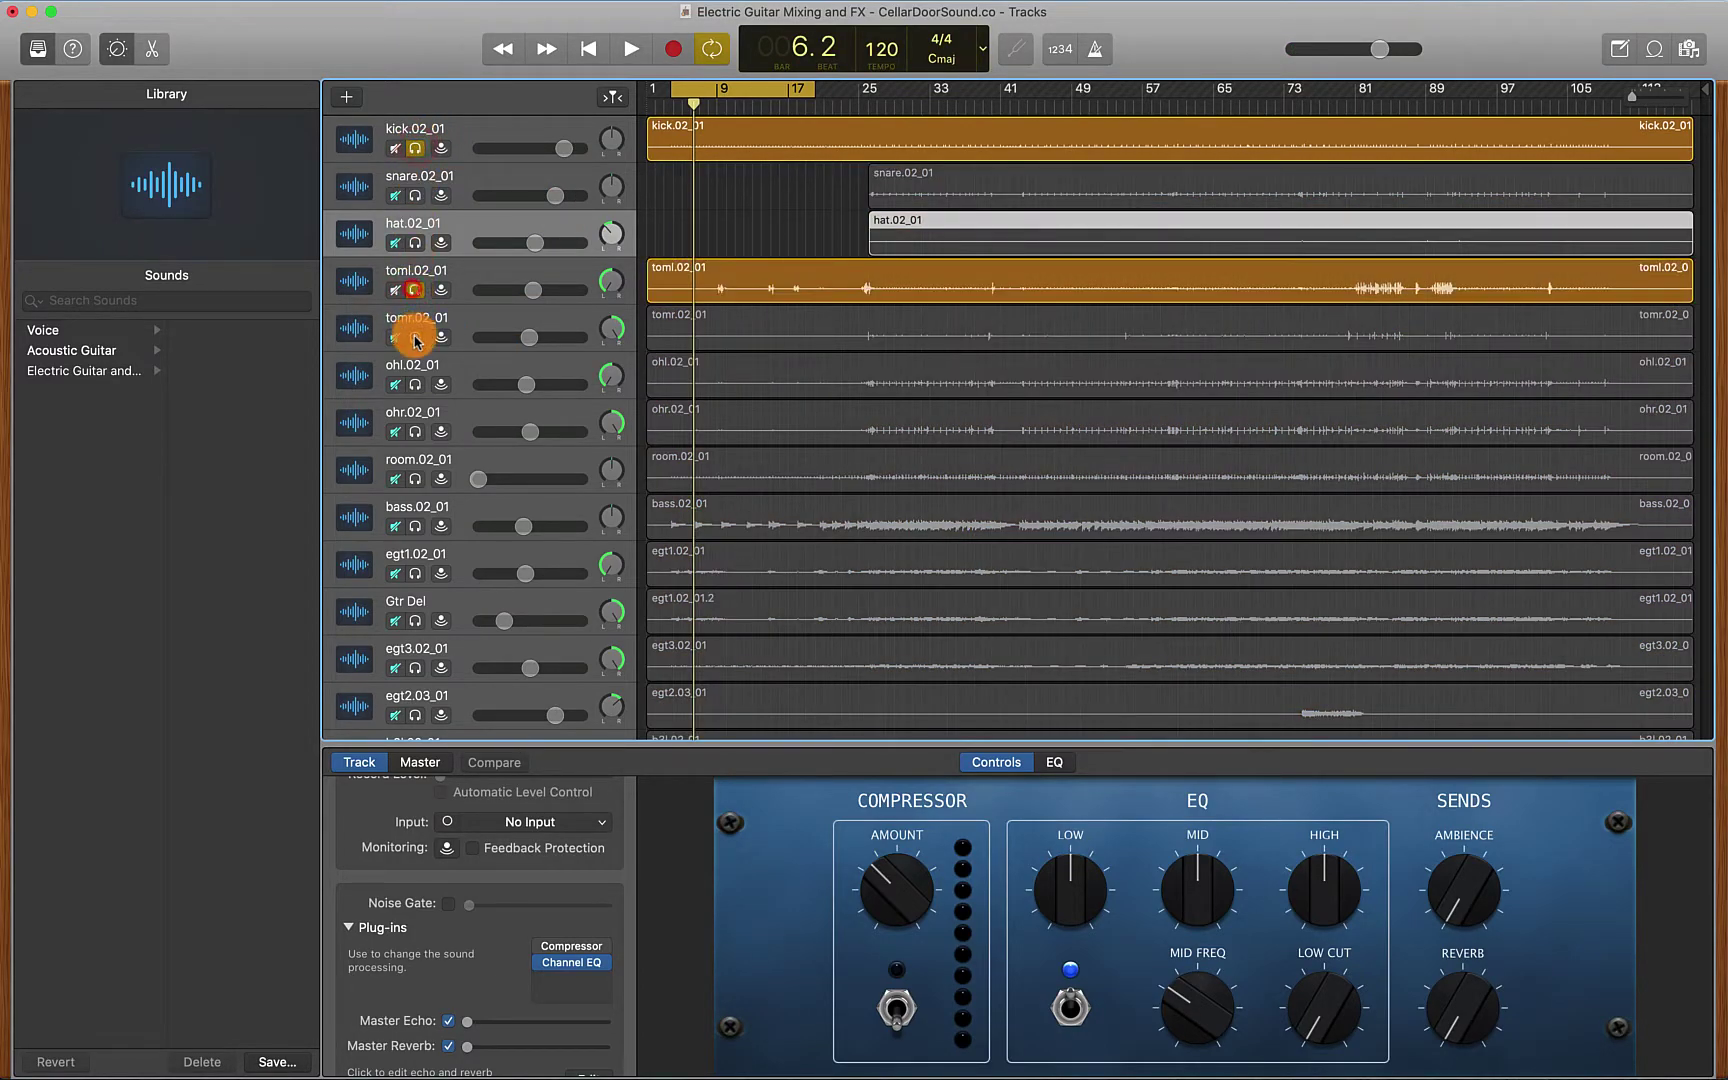
{"action": "left_click", "coordinate": [415, 337]}
{"action": "key", "text": "space"}
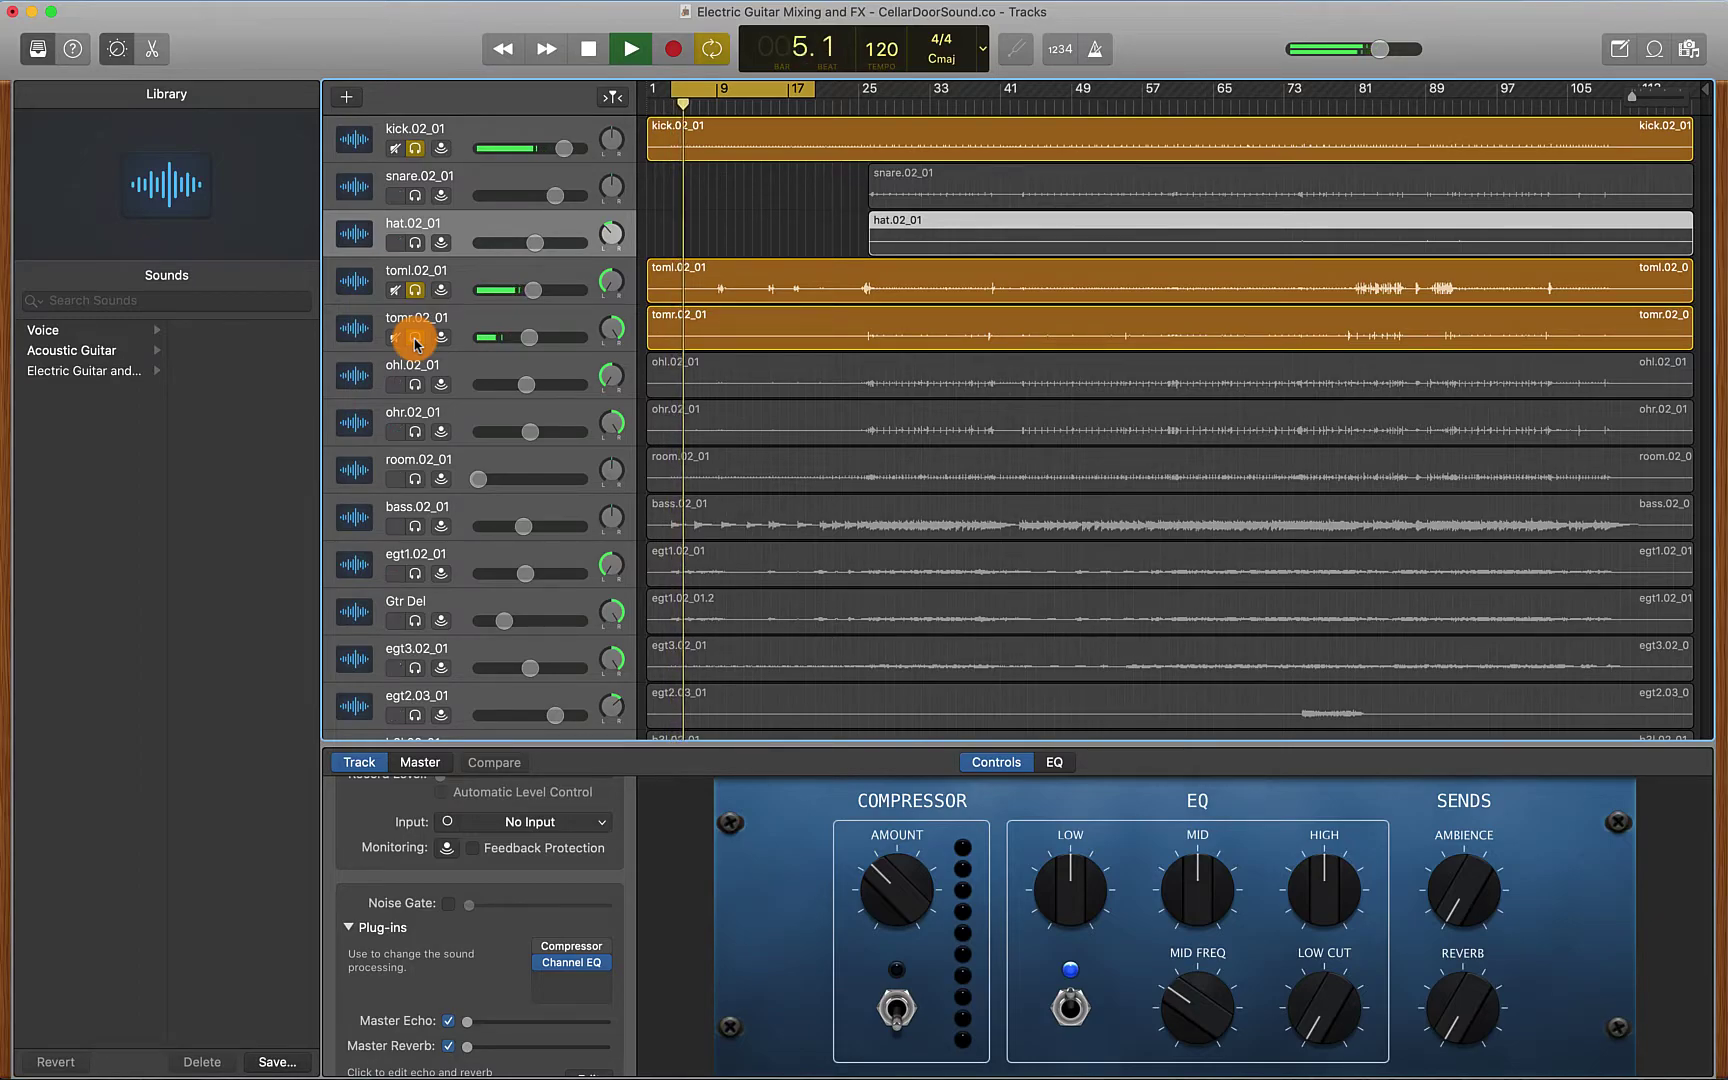
{"action": "key", "text": "space"}
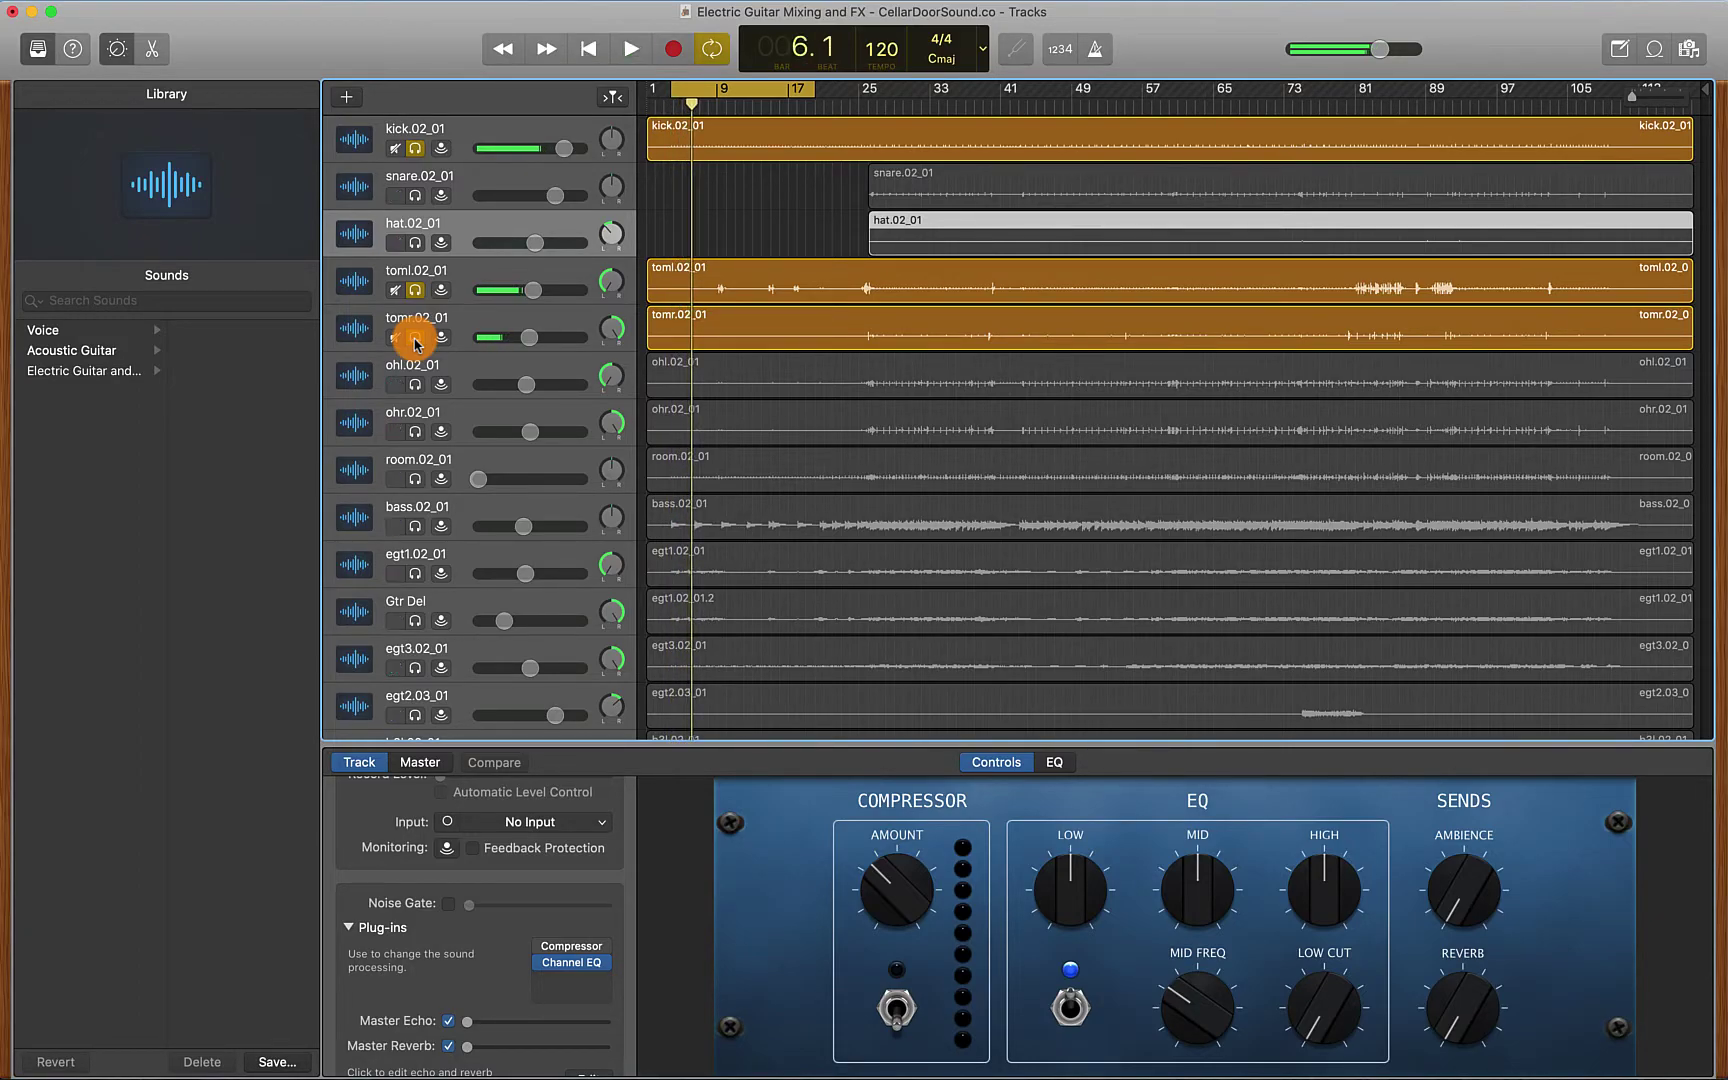
{"action": "left_click", "coordinate": [415, 289]}
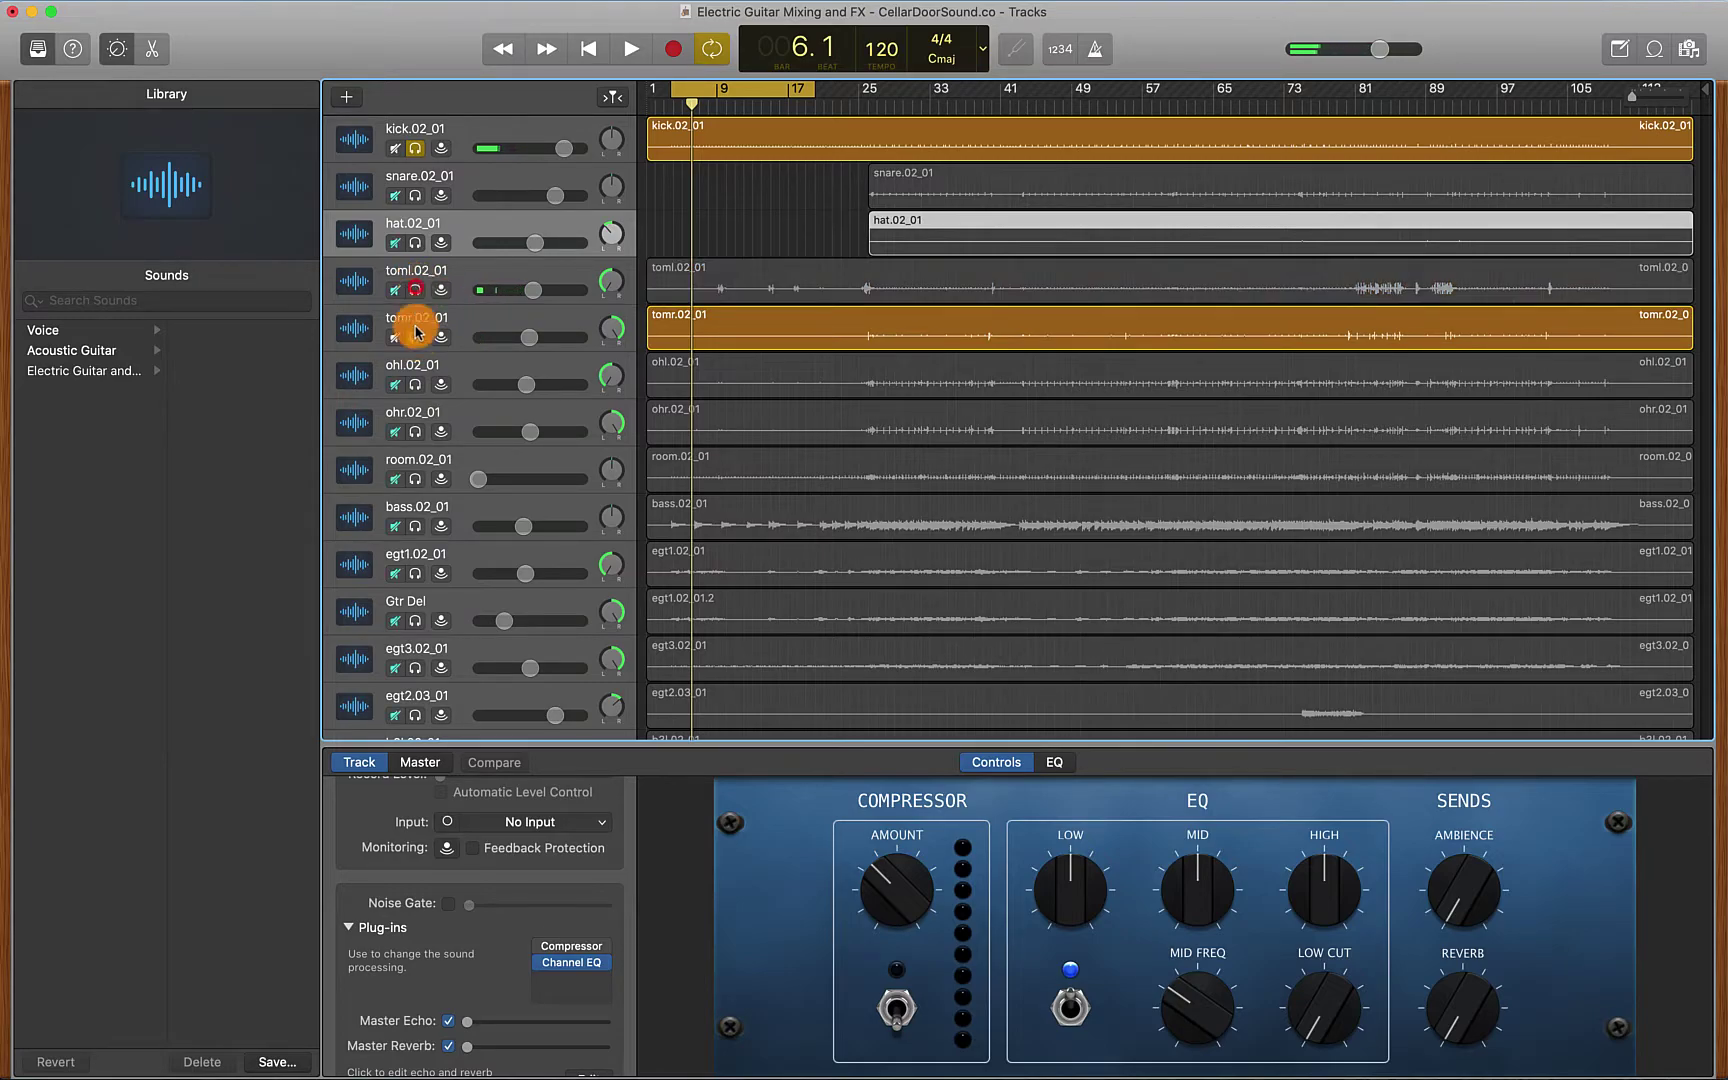
{"action": "left_click", "coordinate": [415, 337]}
{"action": "left_click", "coordinate": [415, 148]}
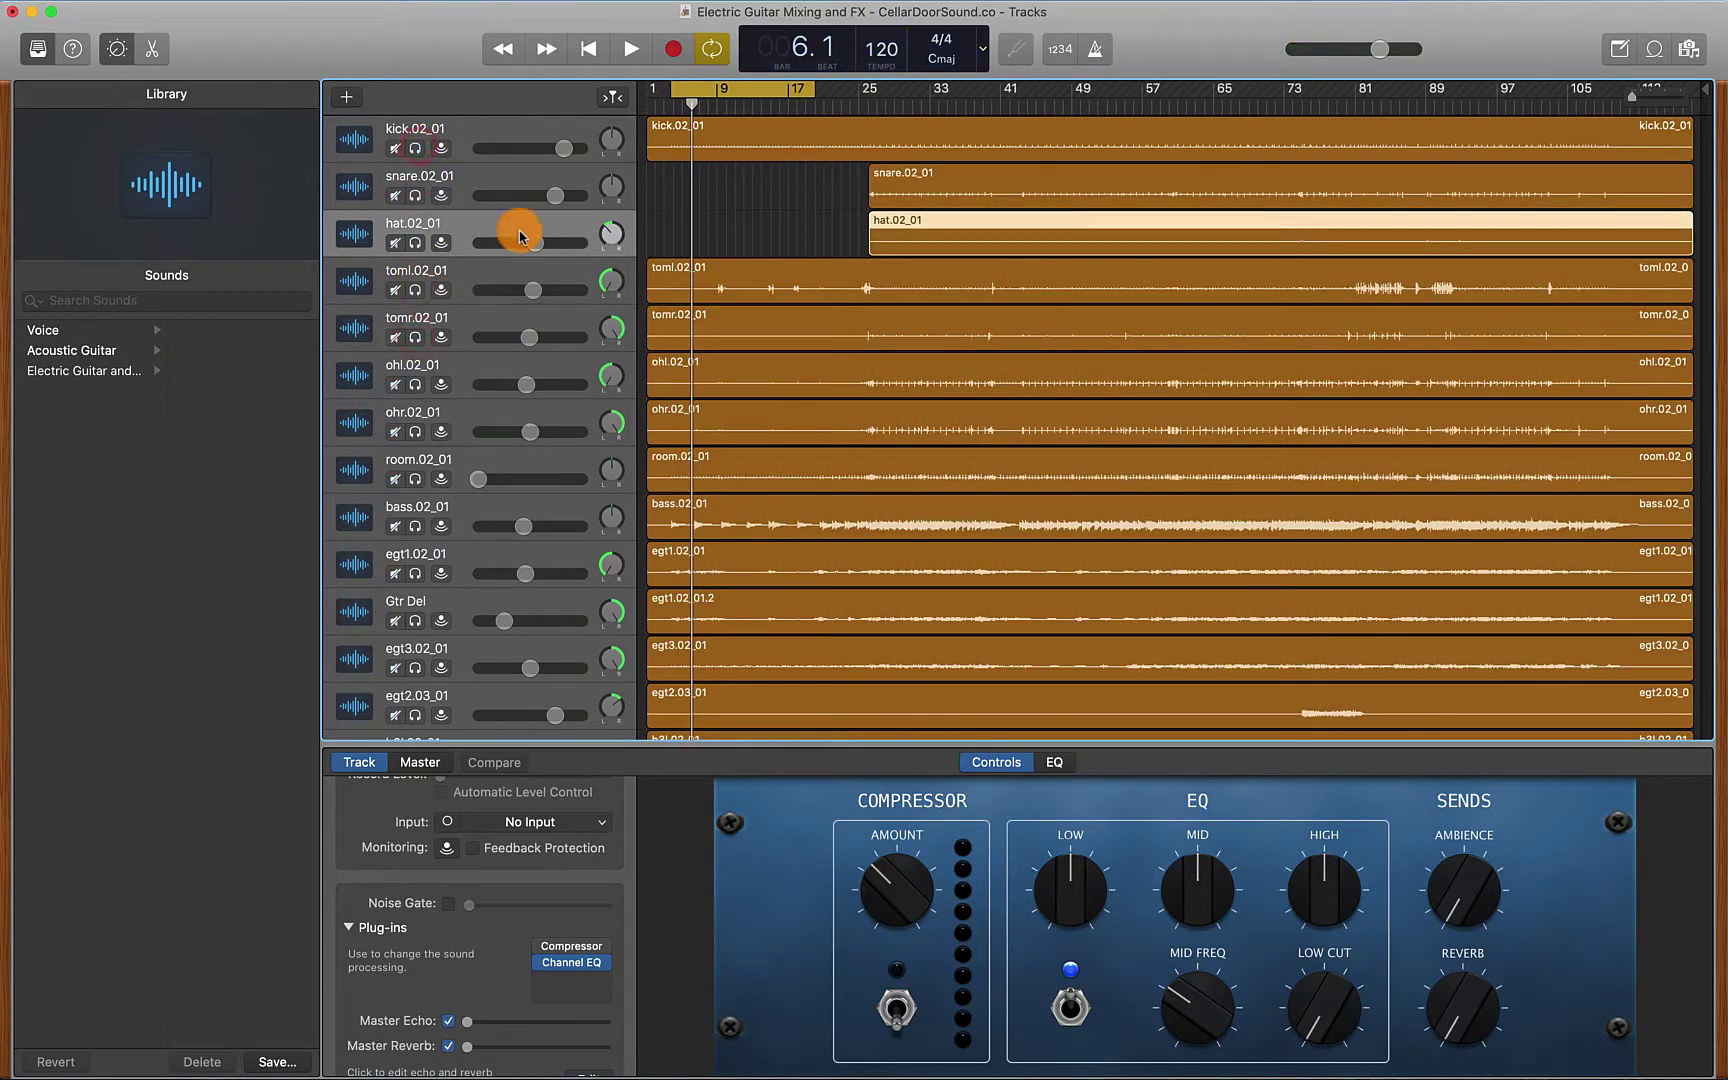
Set the hat track volume to -5.7 dB and pull tomr's volume all the way down
{"action": "left_click_drag", "start_coordinate": [533, 242], "coordinate": [363, 242]}
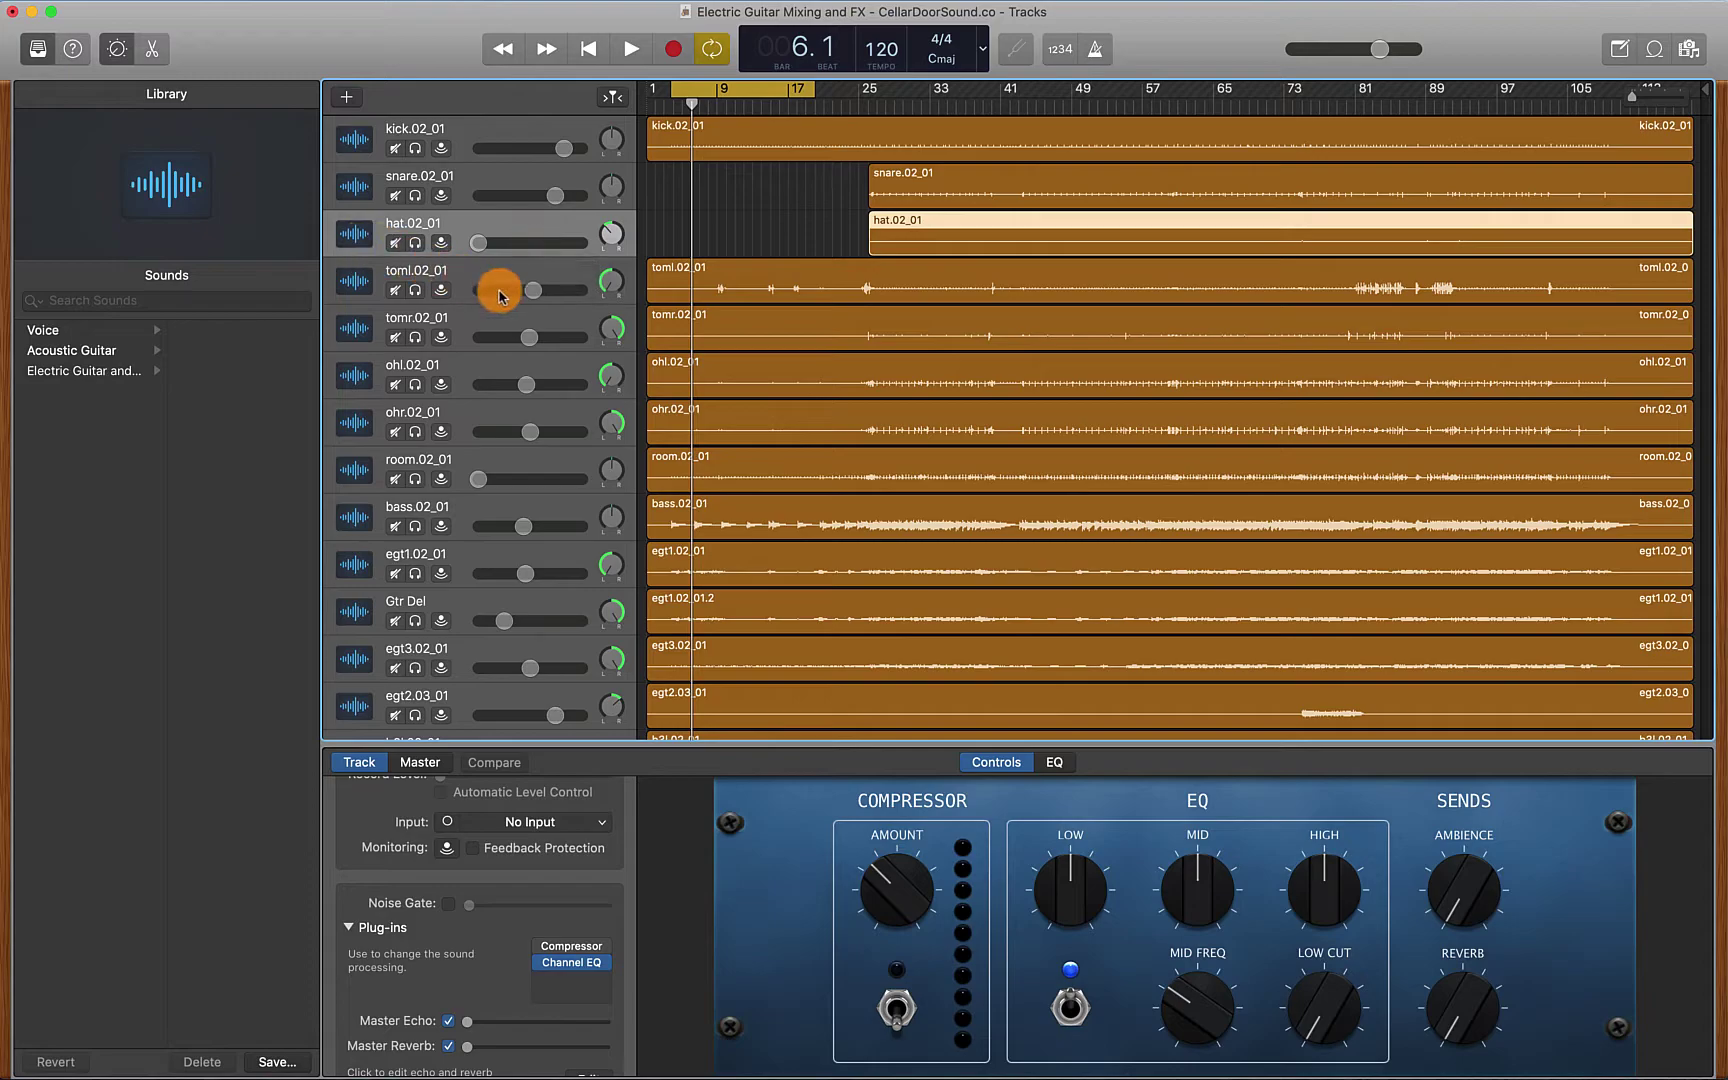
{"action": "left_click_drag", "start_coordinate": [480, 241], "coordinate": [380, 288]}
{"action": "left_click_drag", "start_coordinate": [525, 338], "coordinate": [345, 335]}
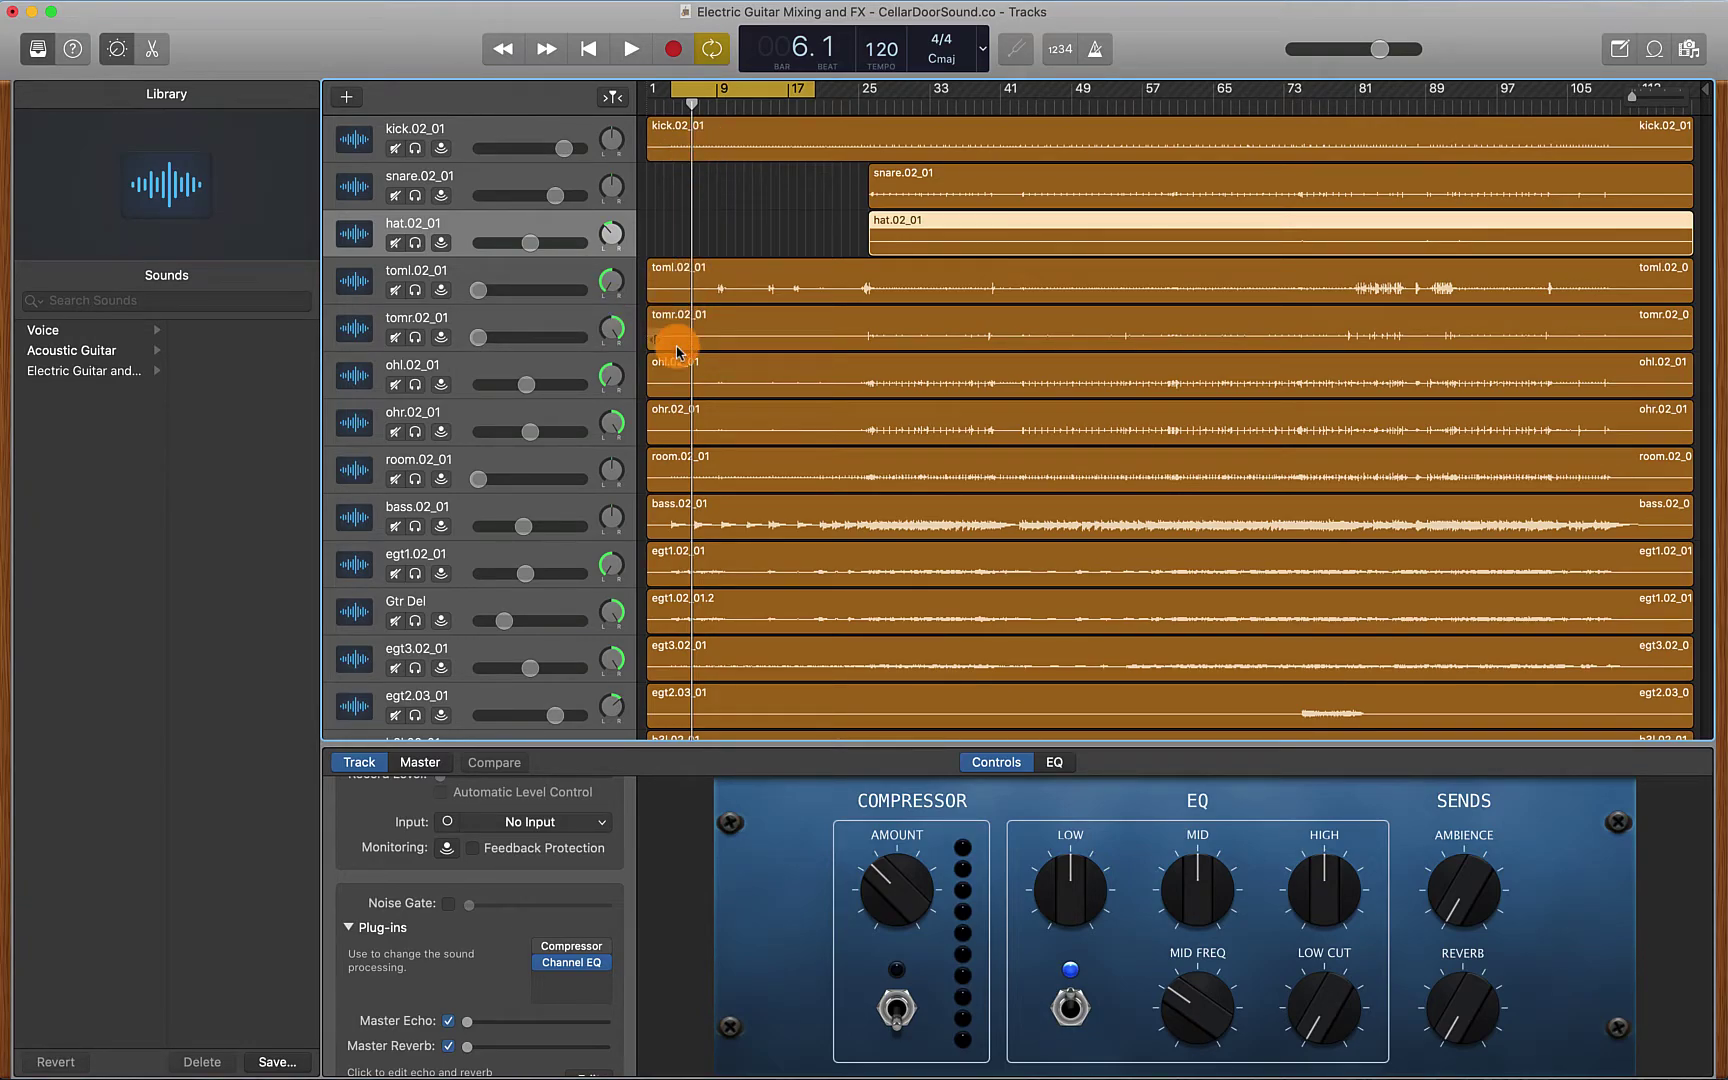
Play the mix back, then select the kick.02_01 track for editing
{"action": "key", "text": "space"}
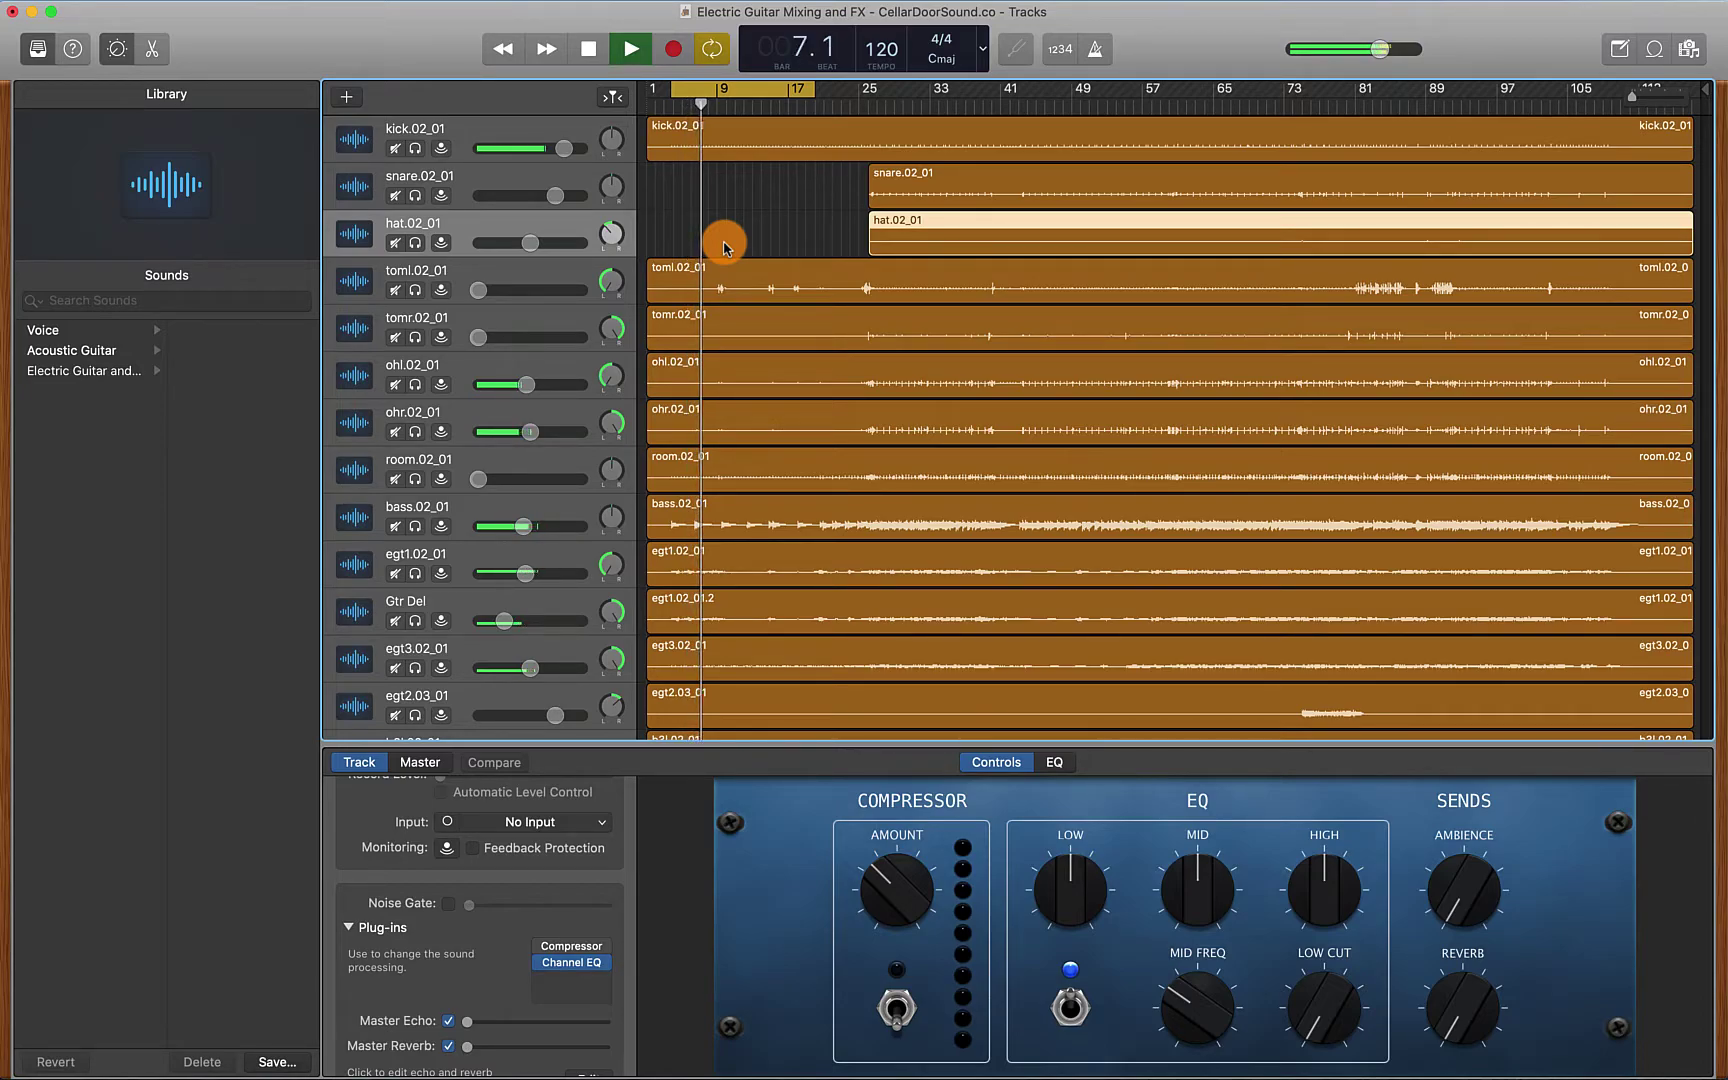
{"action": "key", "text": "space"}
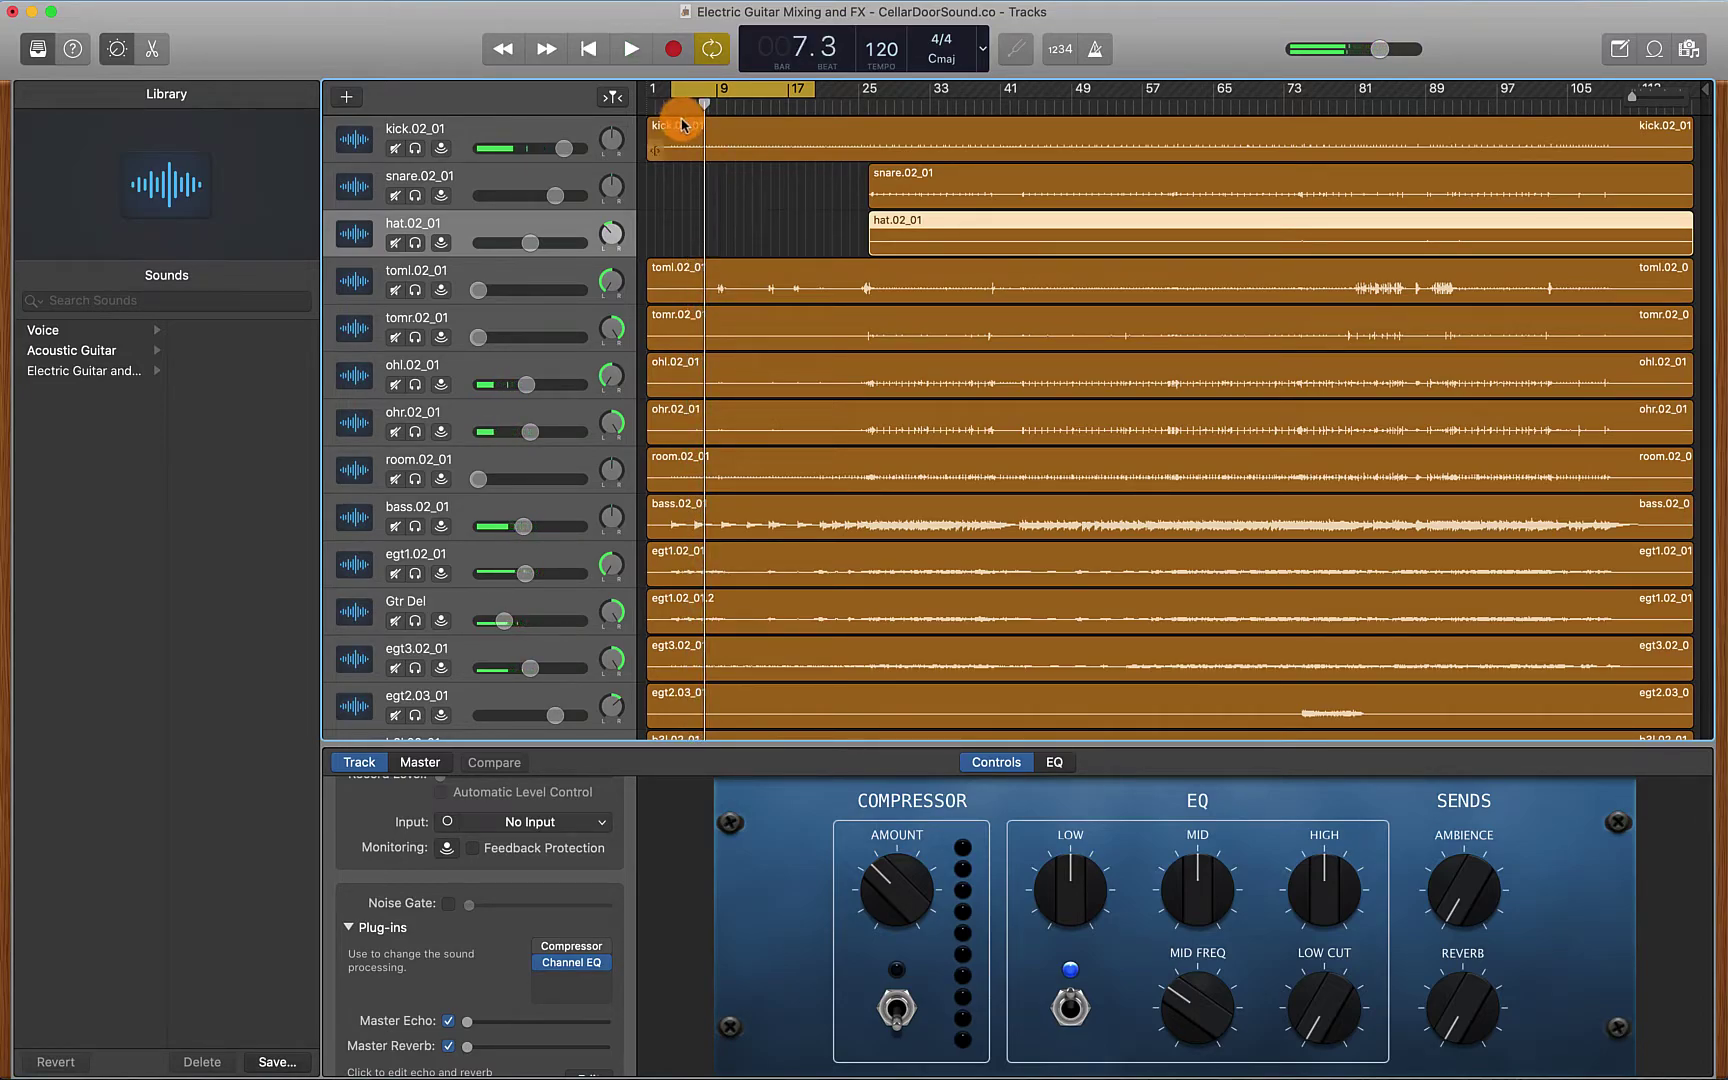
{"action": "left_click", "coordinate": [489, 127]}
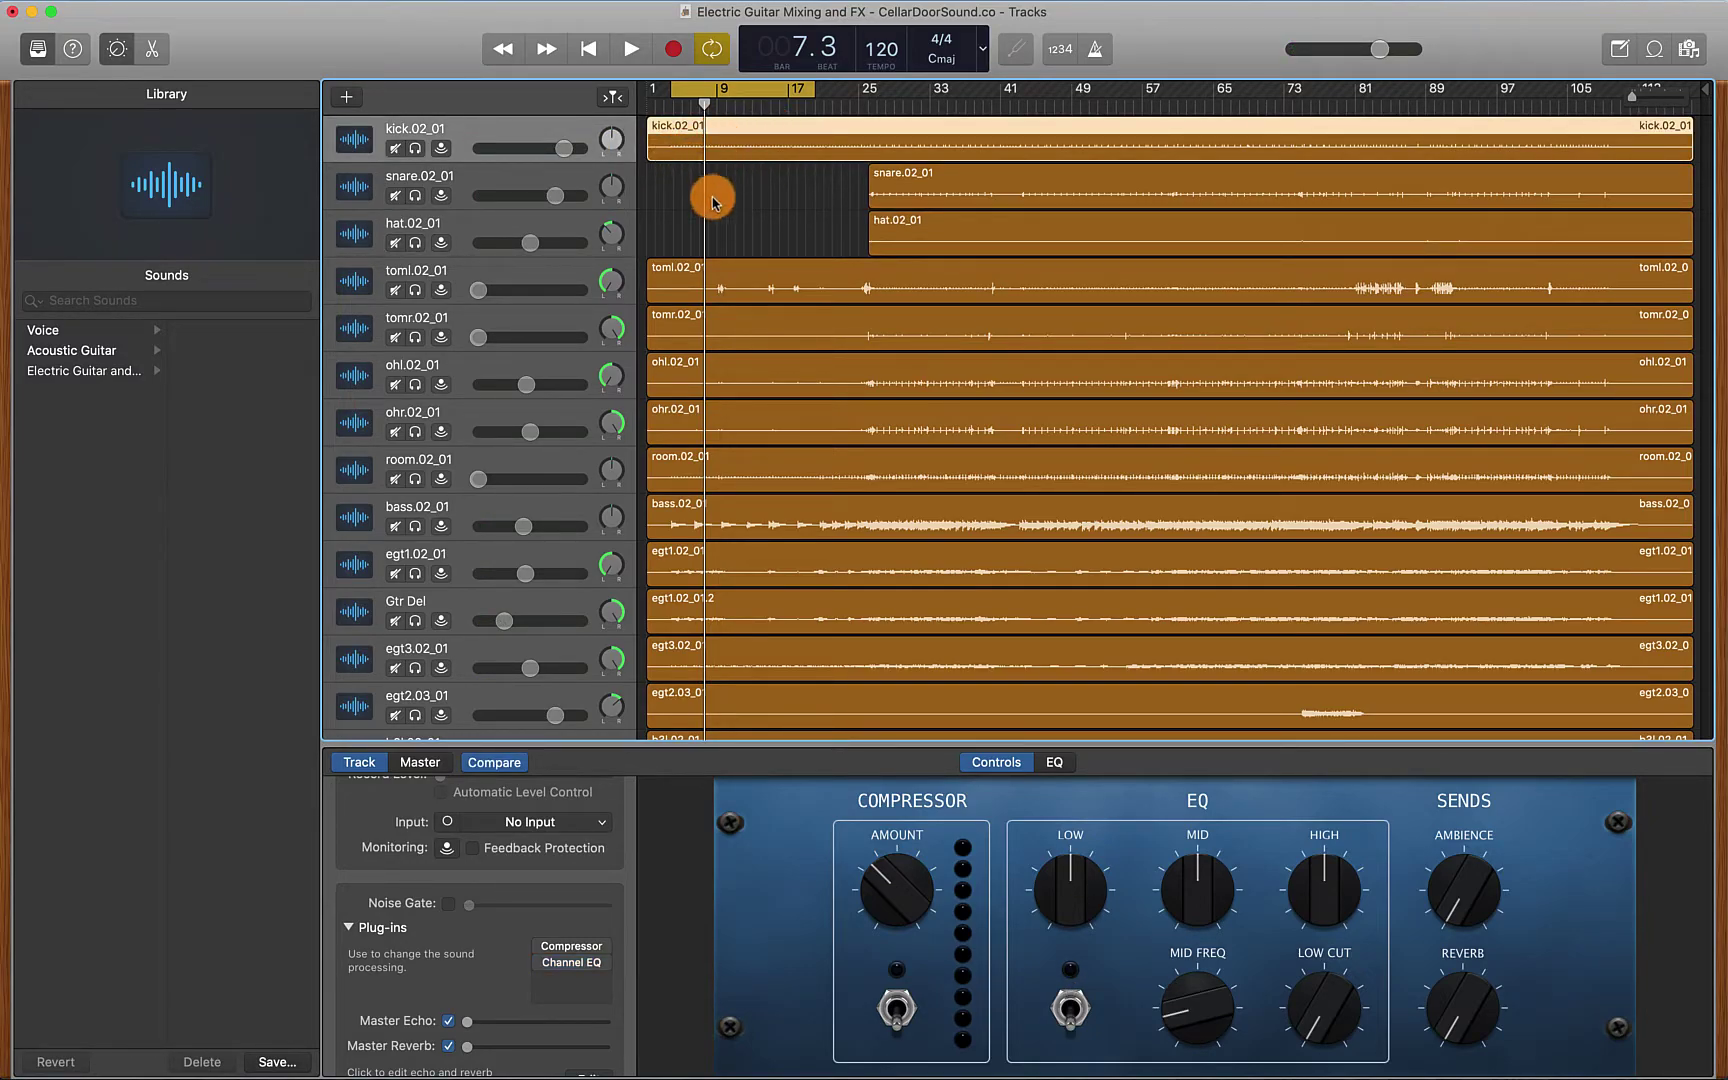
Drag two controls in the kick track's settings, then solo kick.02_01
{"action": "left_click_drag", "start_coordinate": [714, 202], "coordinate": [767, 205]}
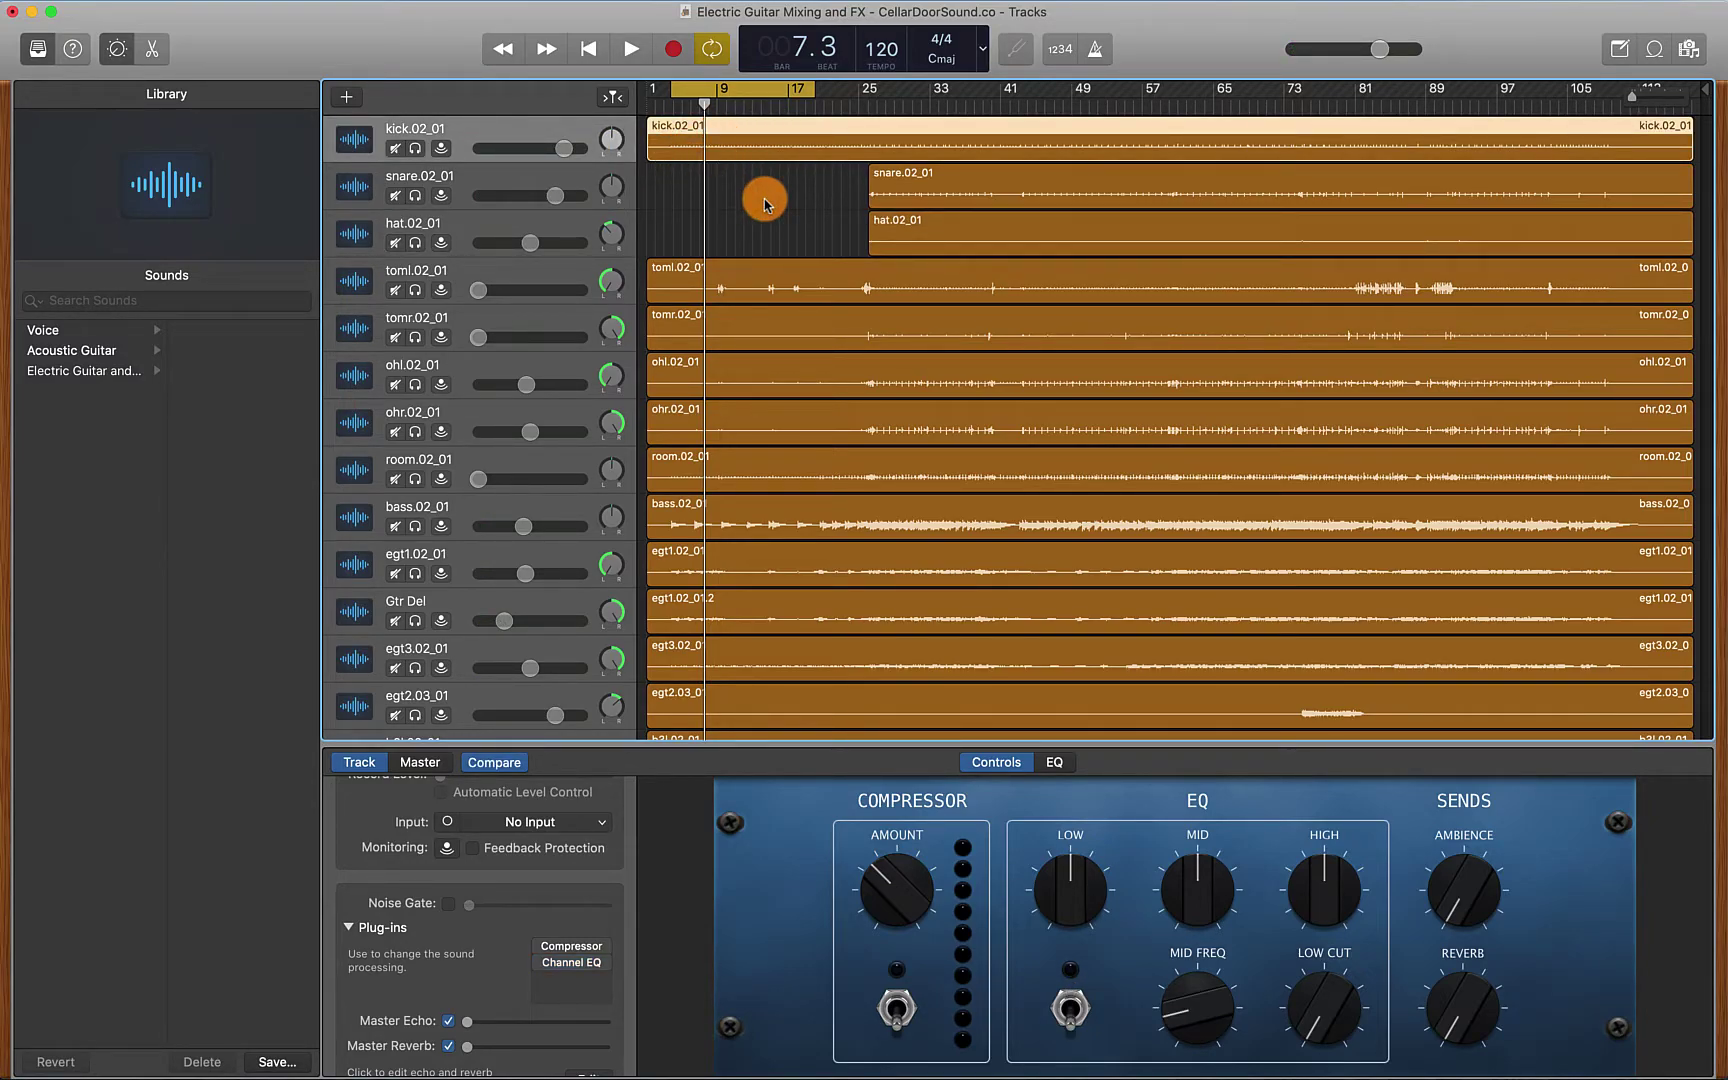
{"action": "mouse_move", "coordinate": [764, 203]}
{"action": "left_mouse_down"}
{"action": "mouse_move", "coordinate": [822, 178]}
{"action": "mouse_move", "coordinate": [694, 214]}
{"action": "mouse_move", "coordinate": [663, 280]}
{"action": "mouse_move", "coordinate": [665, 340]}
{"action": "left_mouse_up"}
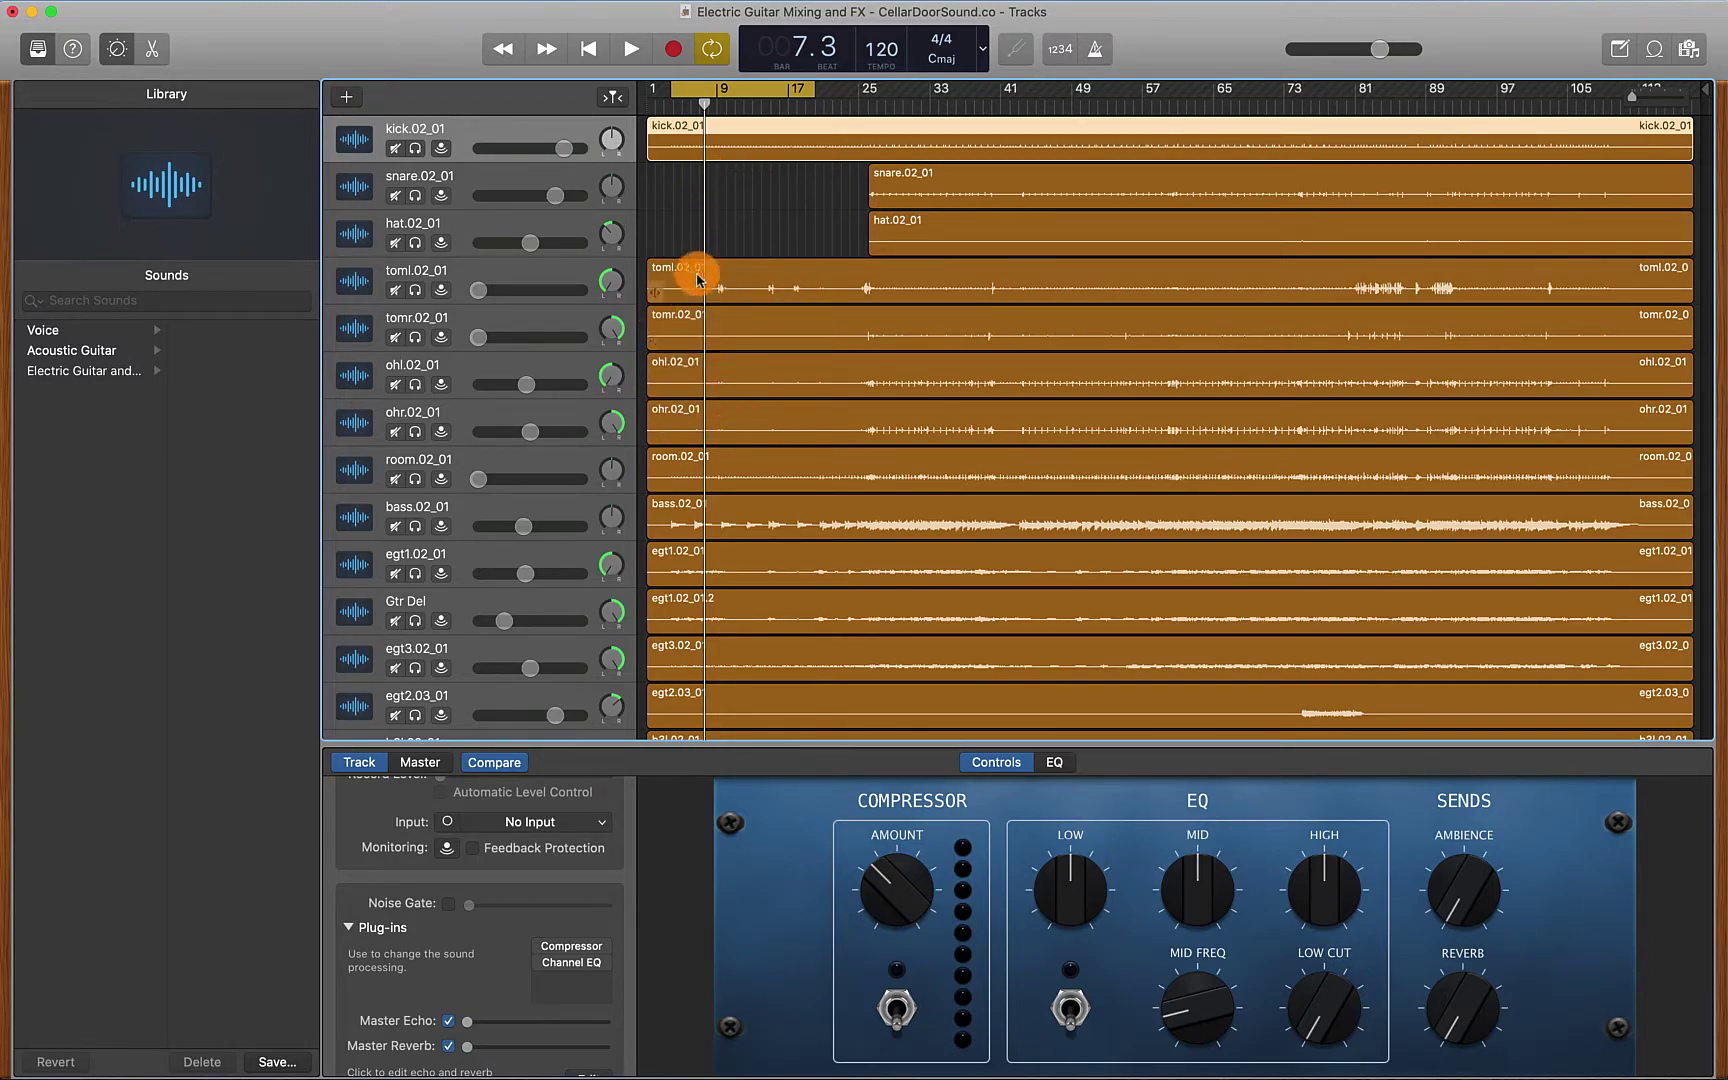
{"action": "left_click", "coordinate": [415, 148]}
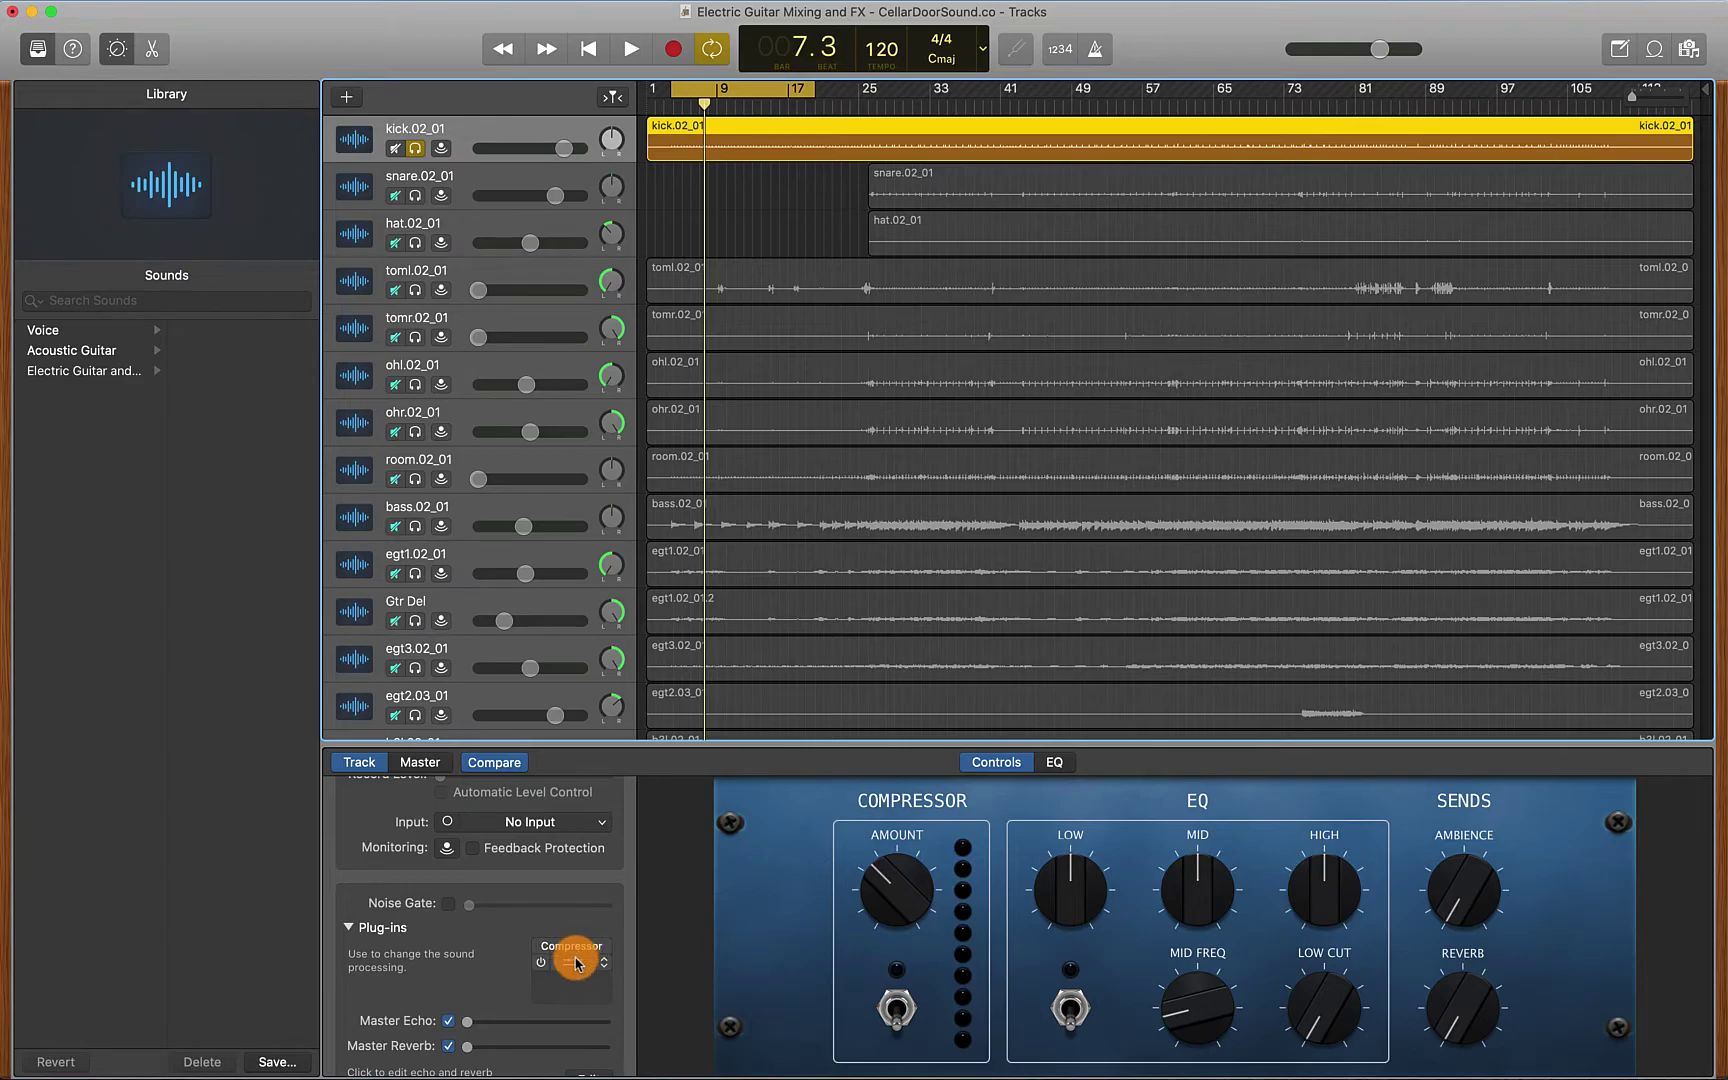
Open the kick.02_01 Channel EQ, switch it on, and move its window higher on screen
{"action": "left_click", "coordinate": [576, 965]}
{"action": "left_click", "coordinate": [517, 412]}
{"action": "left_click_drag", "start_coordinate": [1065, 390], "coordinate": [939, 268]}
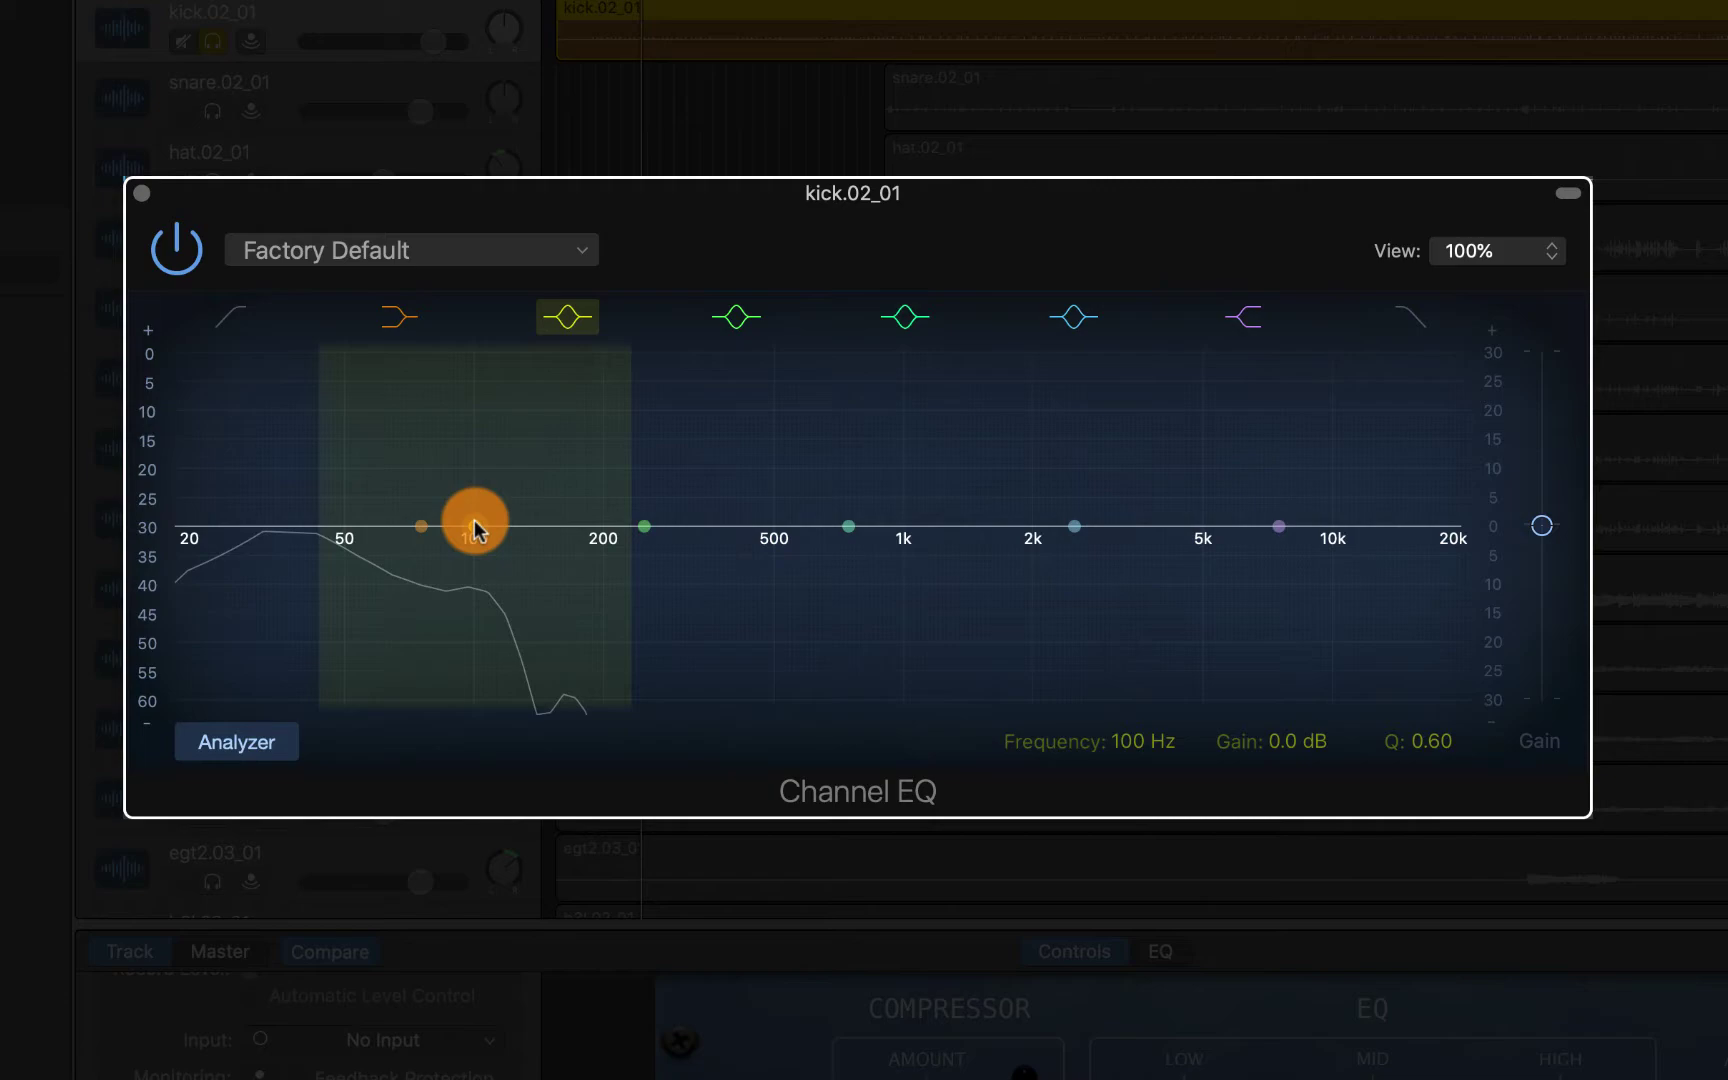
Boost Channel EQ band 2 on the kick to +18 dB at 104 Hz with Q 2.00
{"action": "left_click_drag", "start_coordinate": [474, 527], "coordinate": [482, 459]}
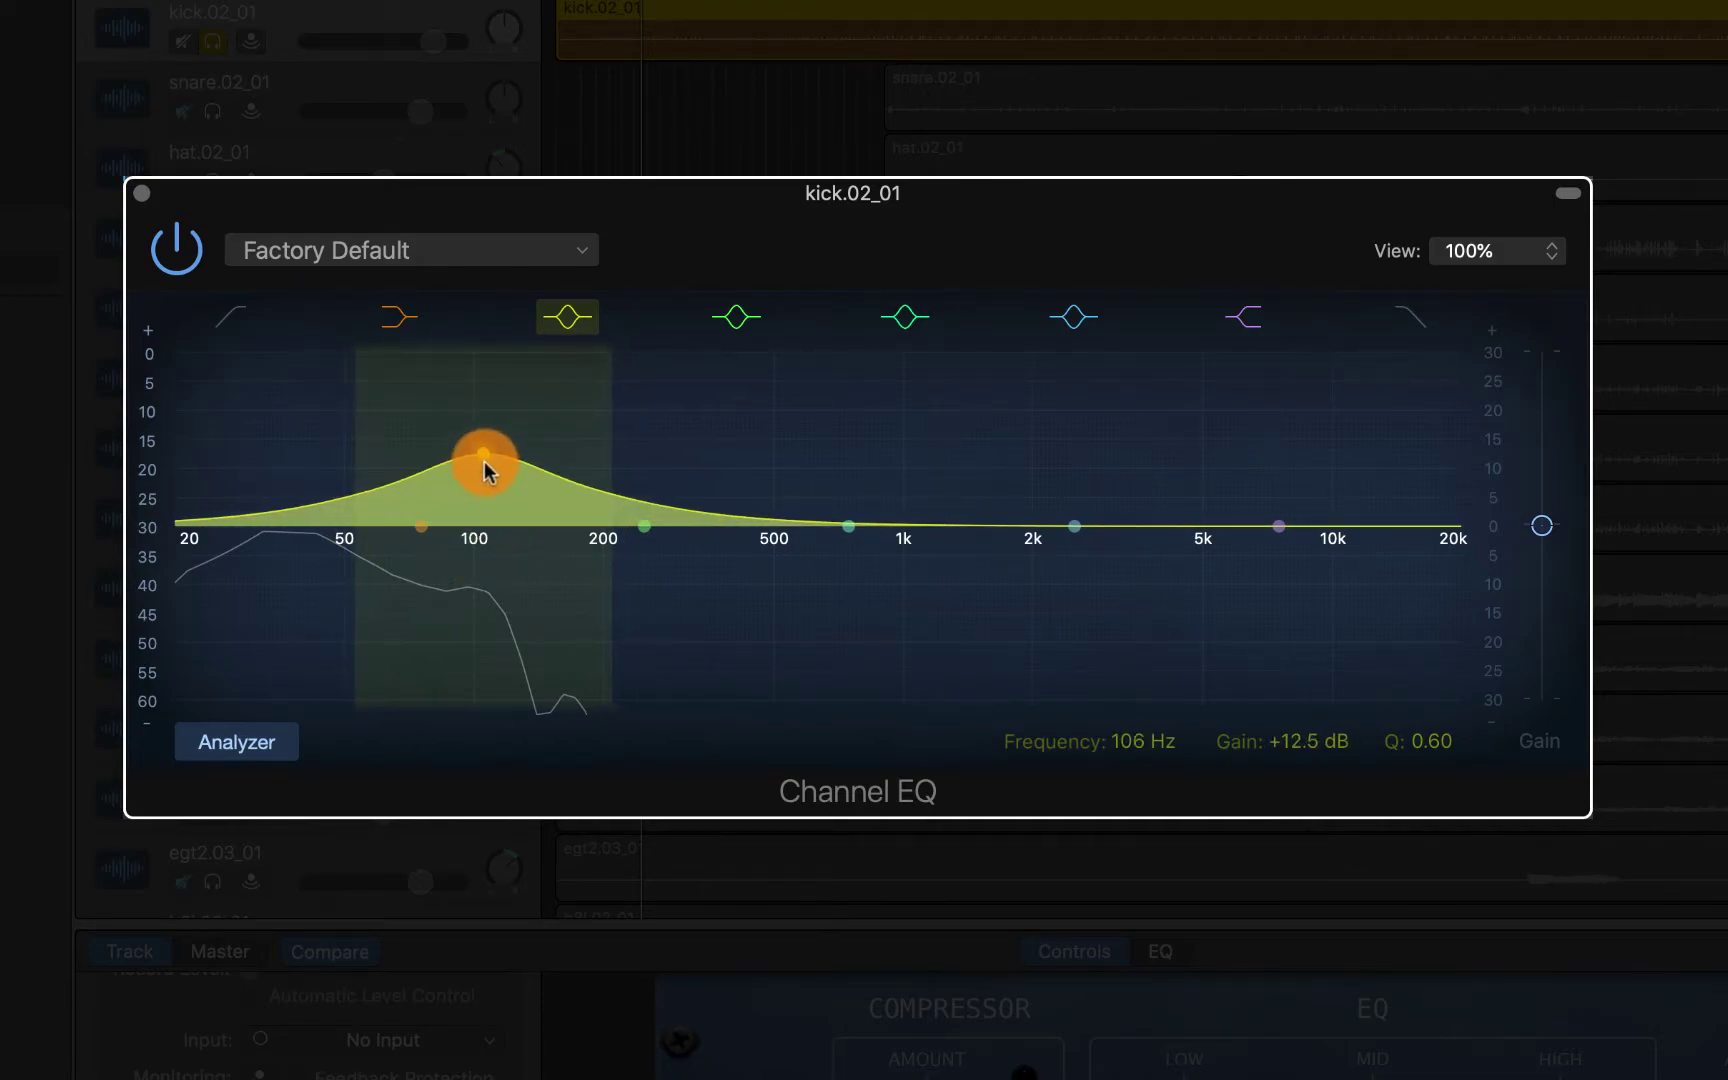
{"action": "left_click", "coordinate": [1516, 806]}
{"action": "left_click", "coordinate": [1441, 750]}
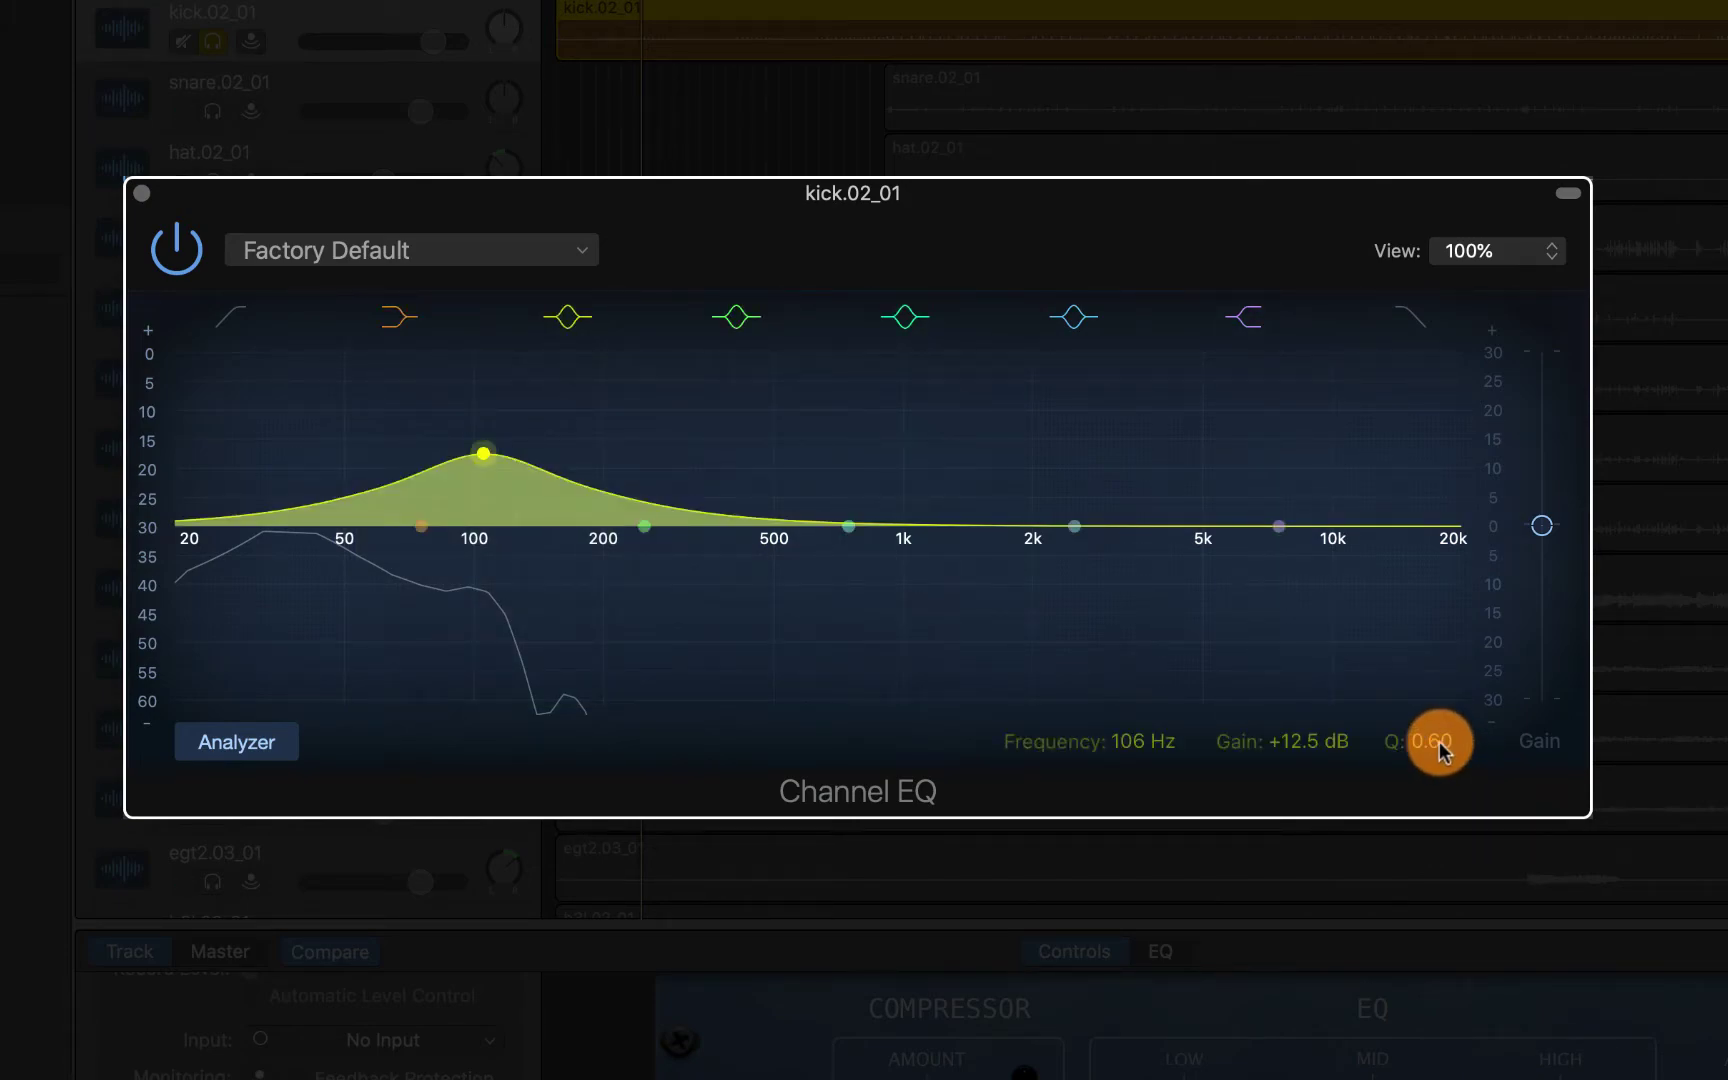
{"action": "mouse_move", "coordinate": [1440, 745]}
{"action": "left_mouse_down"}
{"action": "mouse_move", "coordinate": [1440, 685]}
{"action": "mouse_move", "coordinate": [1440, 724]}
{"action": "left_mouse_up"}
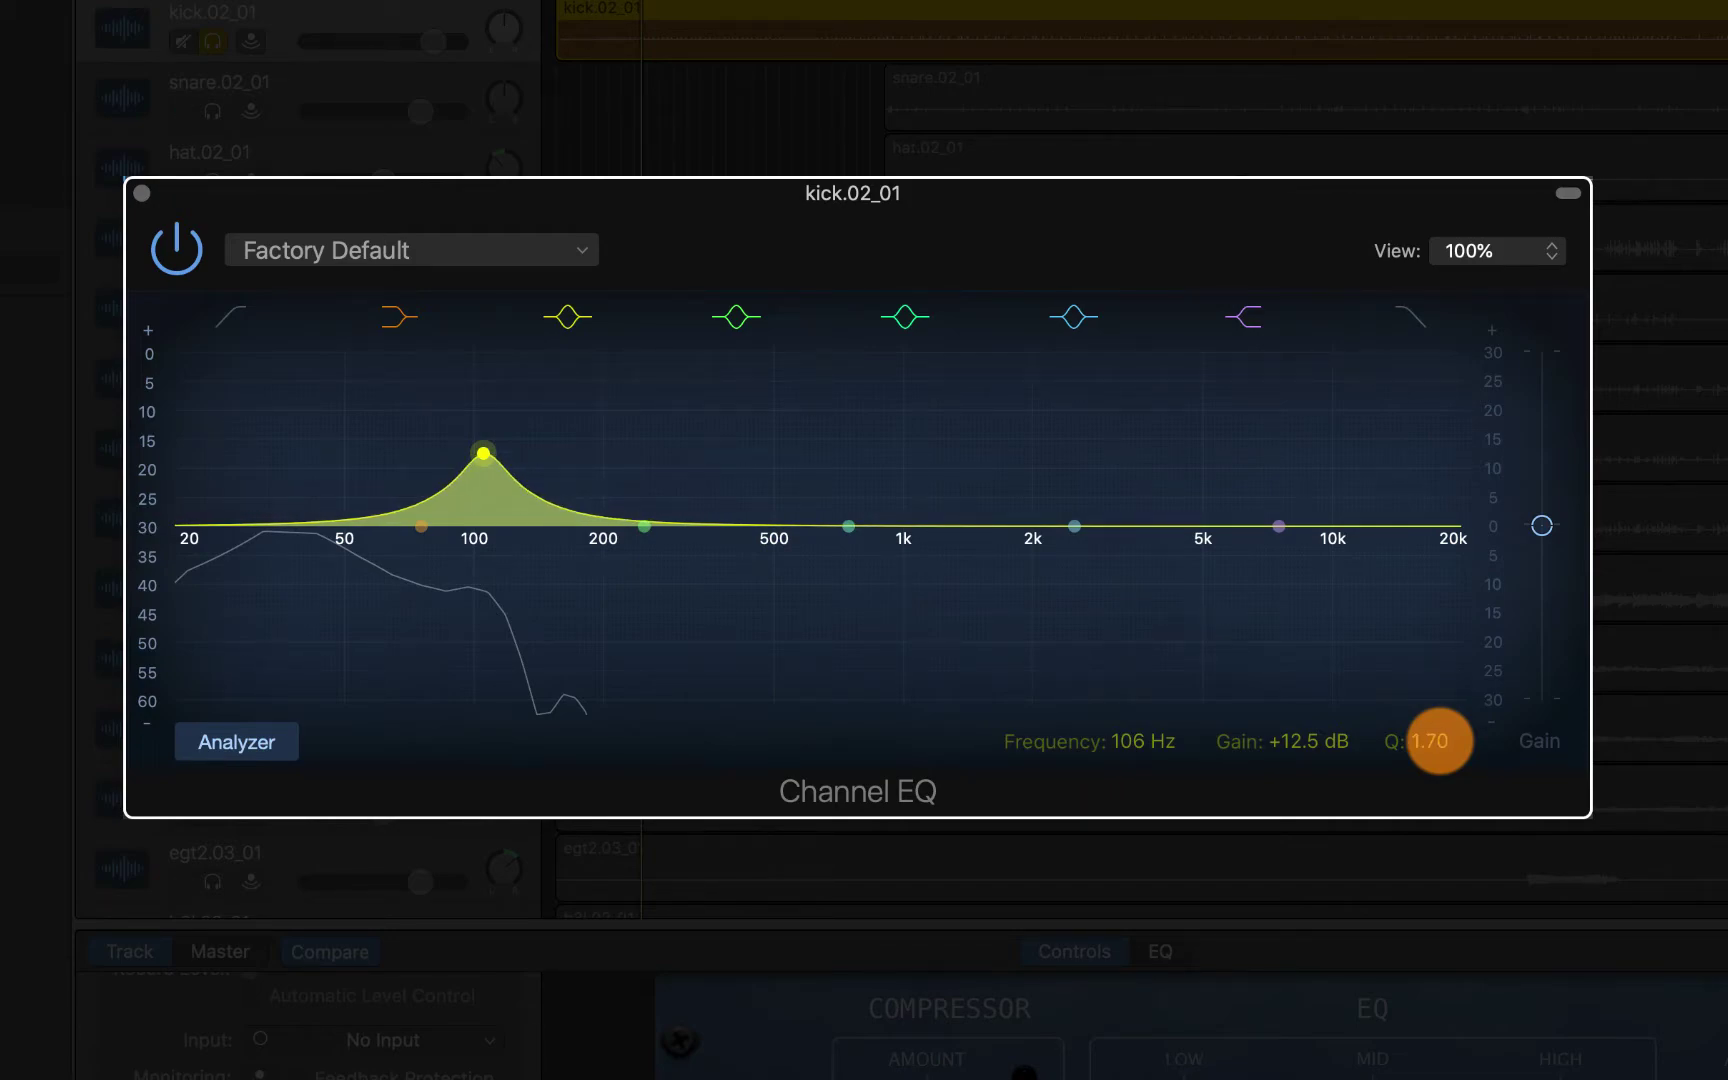
{"action": "left_click_drag", "start_coordinate": [1440, 741], "coordinate": [1440, 724]}
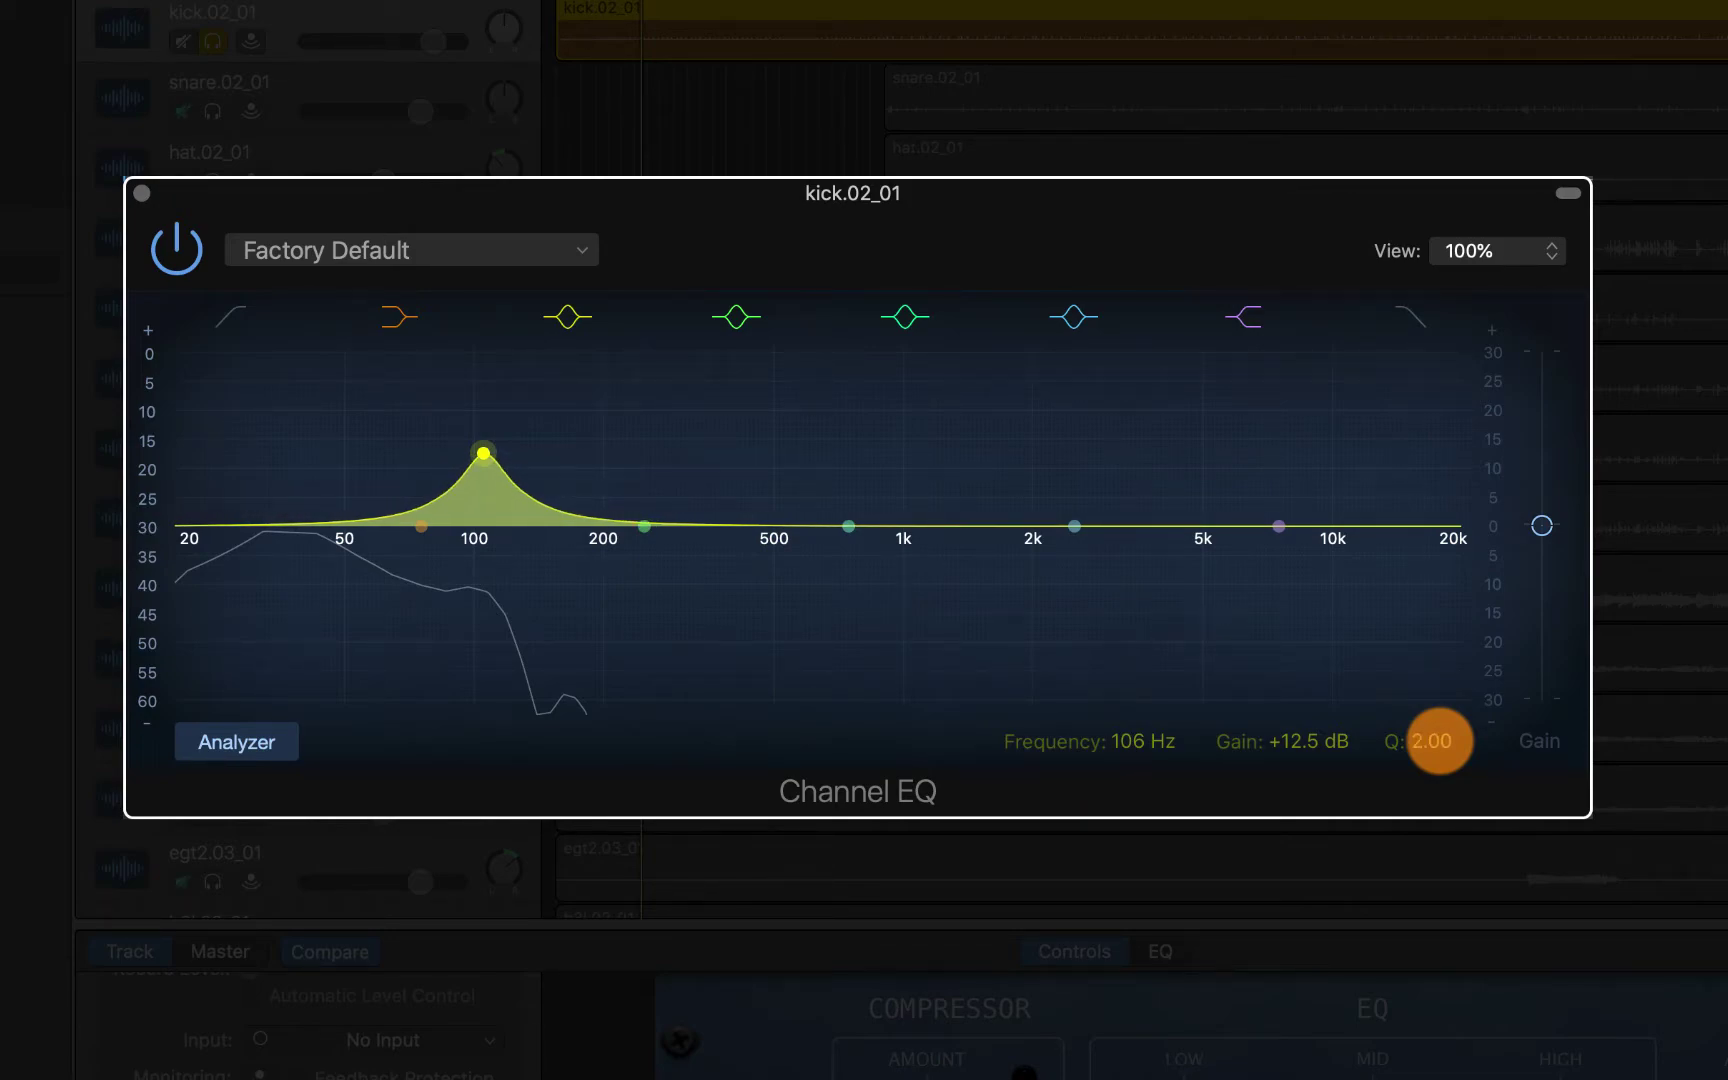
{"action": "left_click_drag", "start_coordinate": [483, 455], "coordinate": [480, 387]}
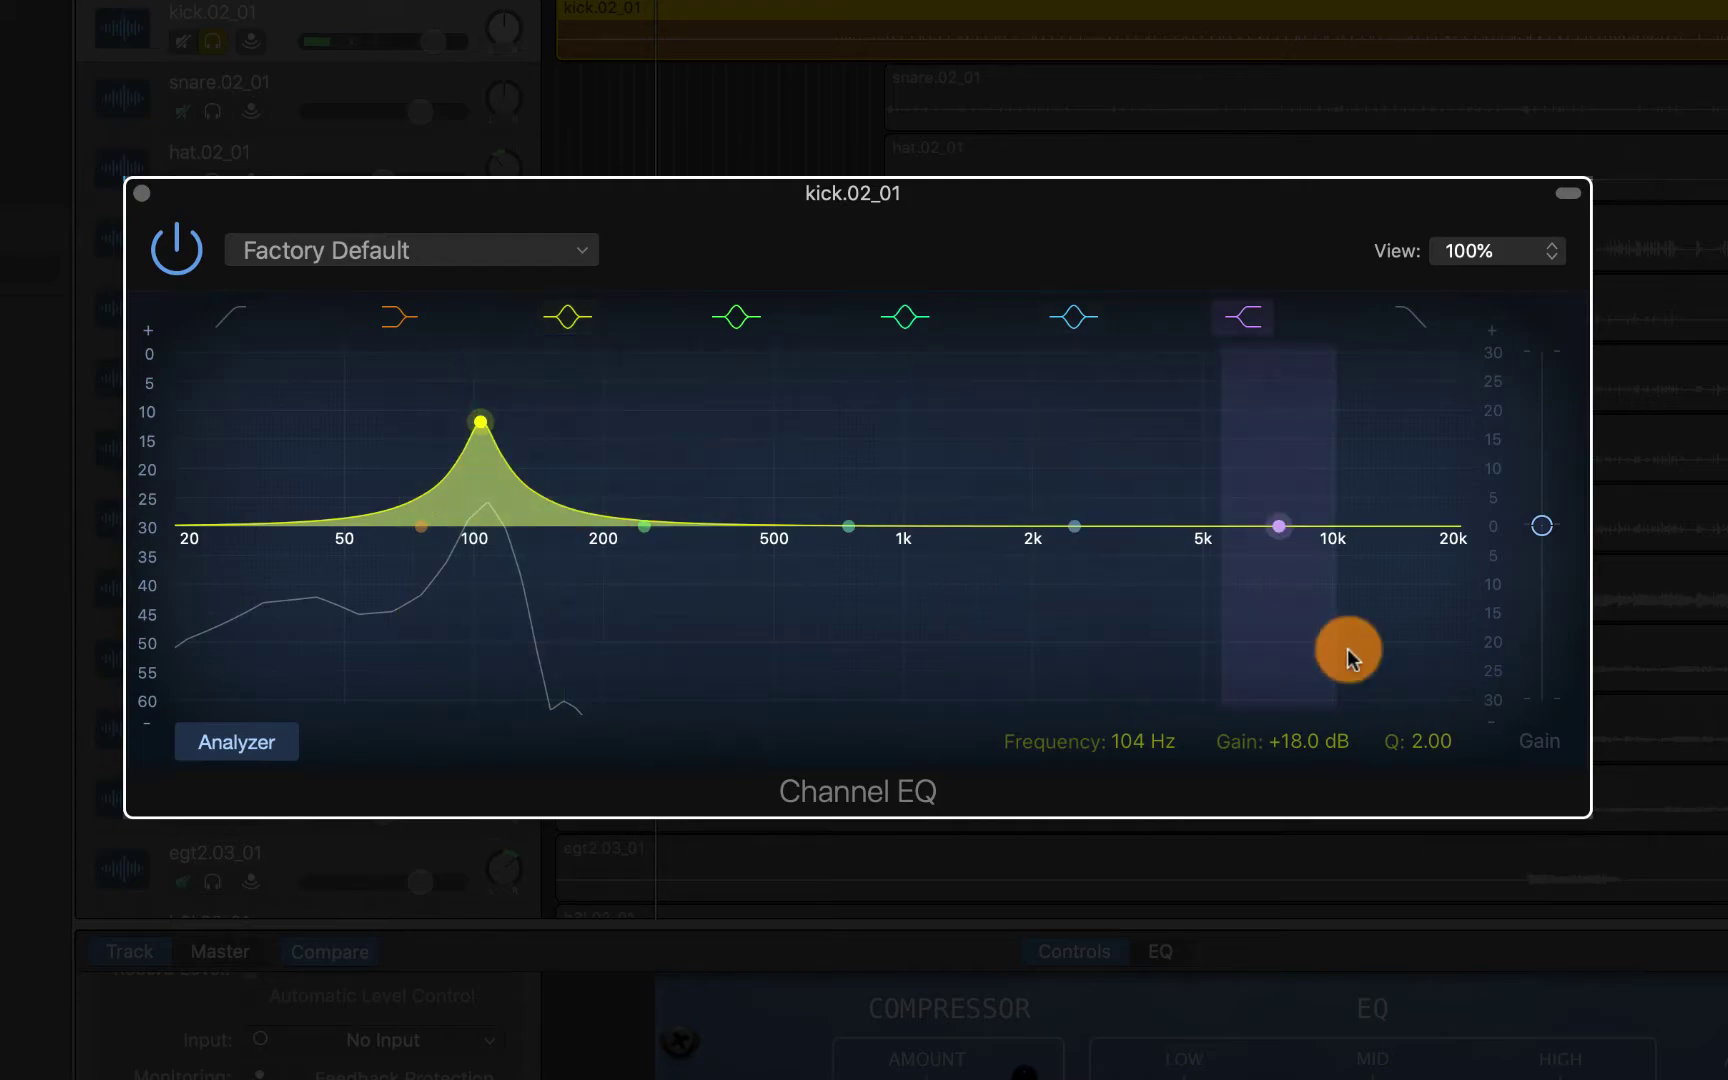
Pull the 104 Hz band's gain from +18 dB down to a -6.0 dB cut
{"action": "left_click_drag", "start_coordinate": [472, 420], "coordinate": [467, 428]}
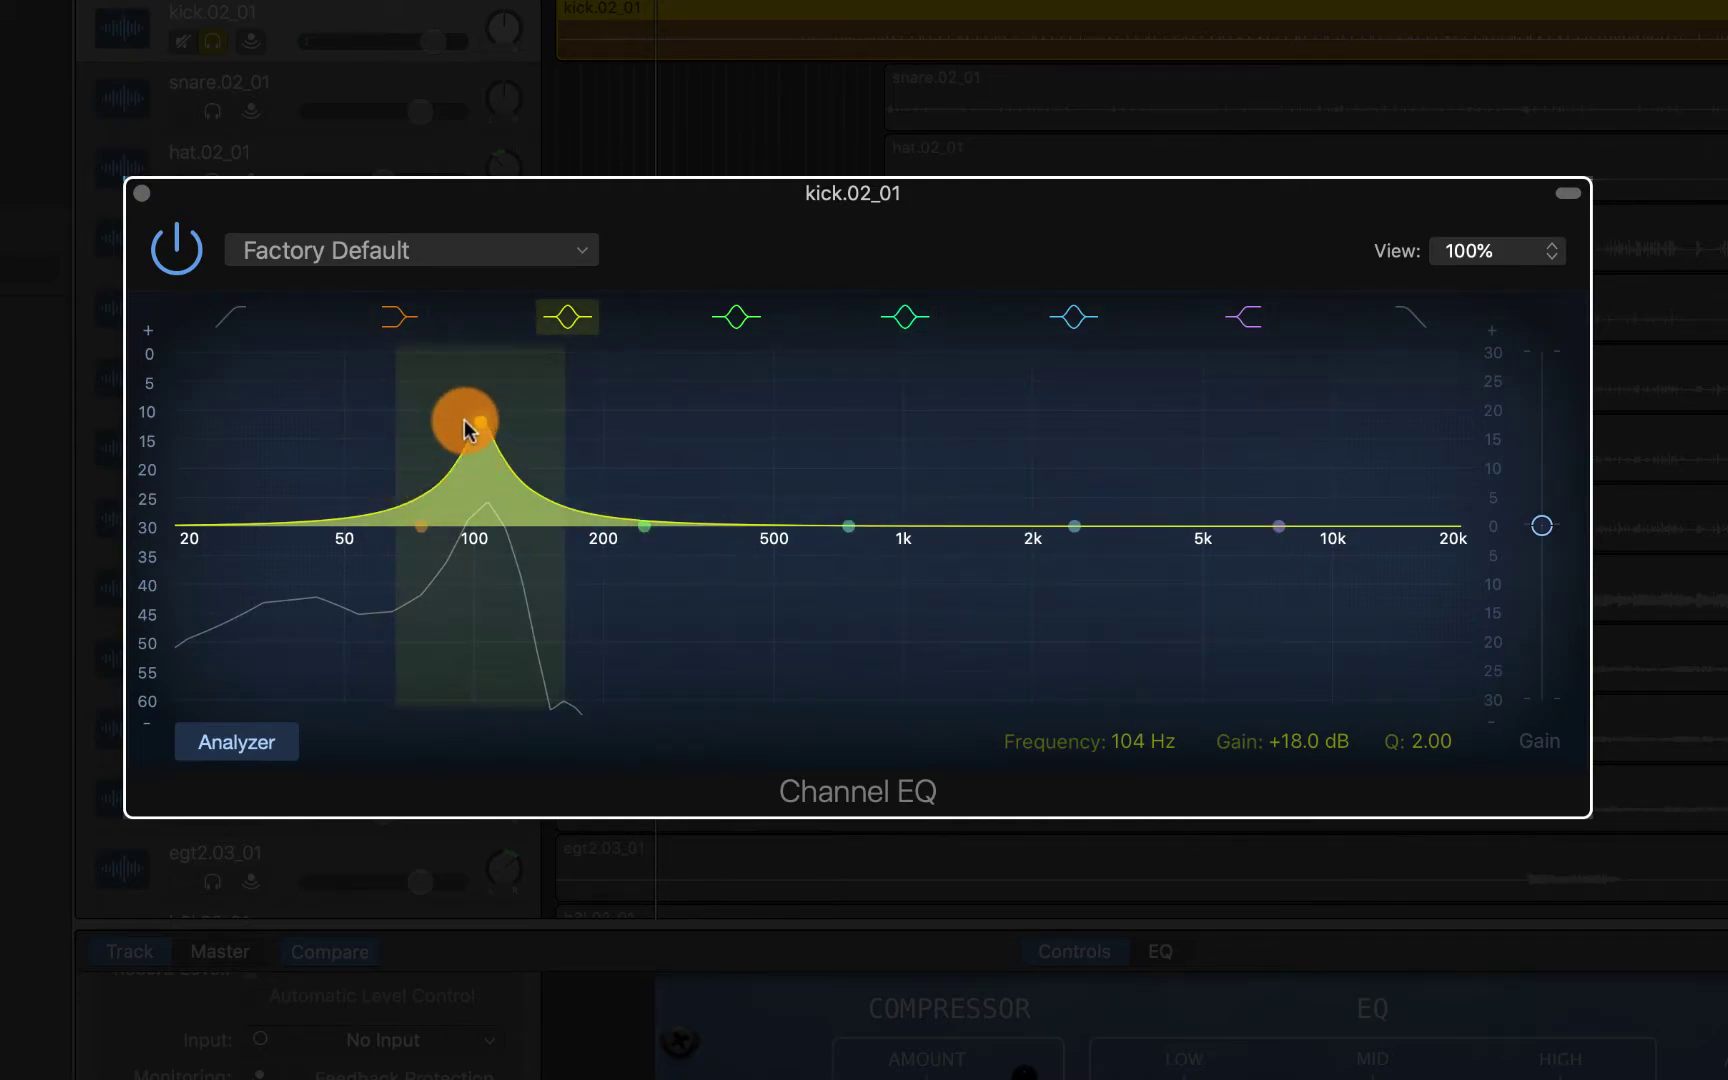
{"action": "left_click_drag", "start_coordinate": [1275, 704], "coordinate": [1295, 740]}
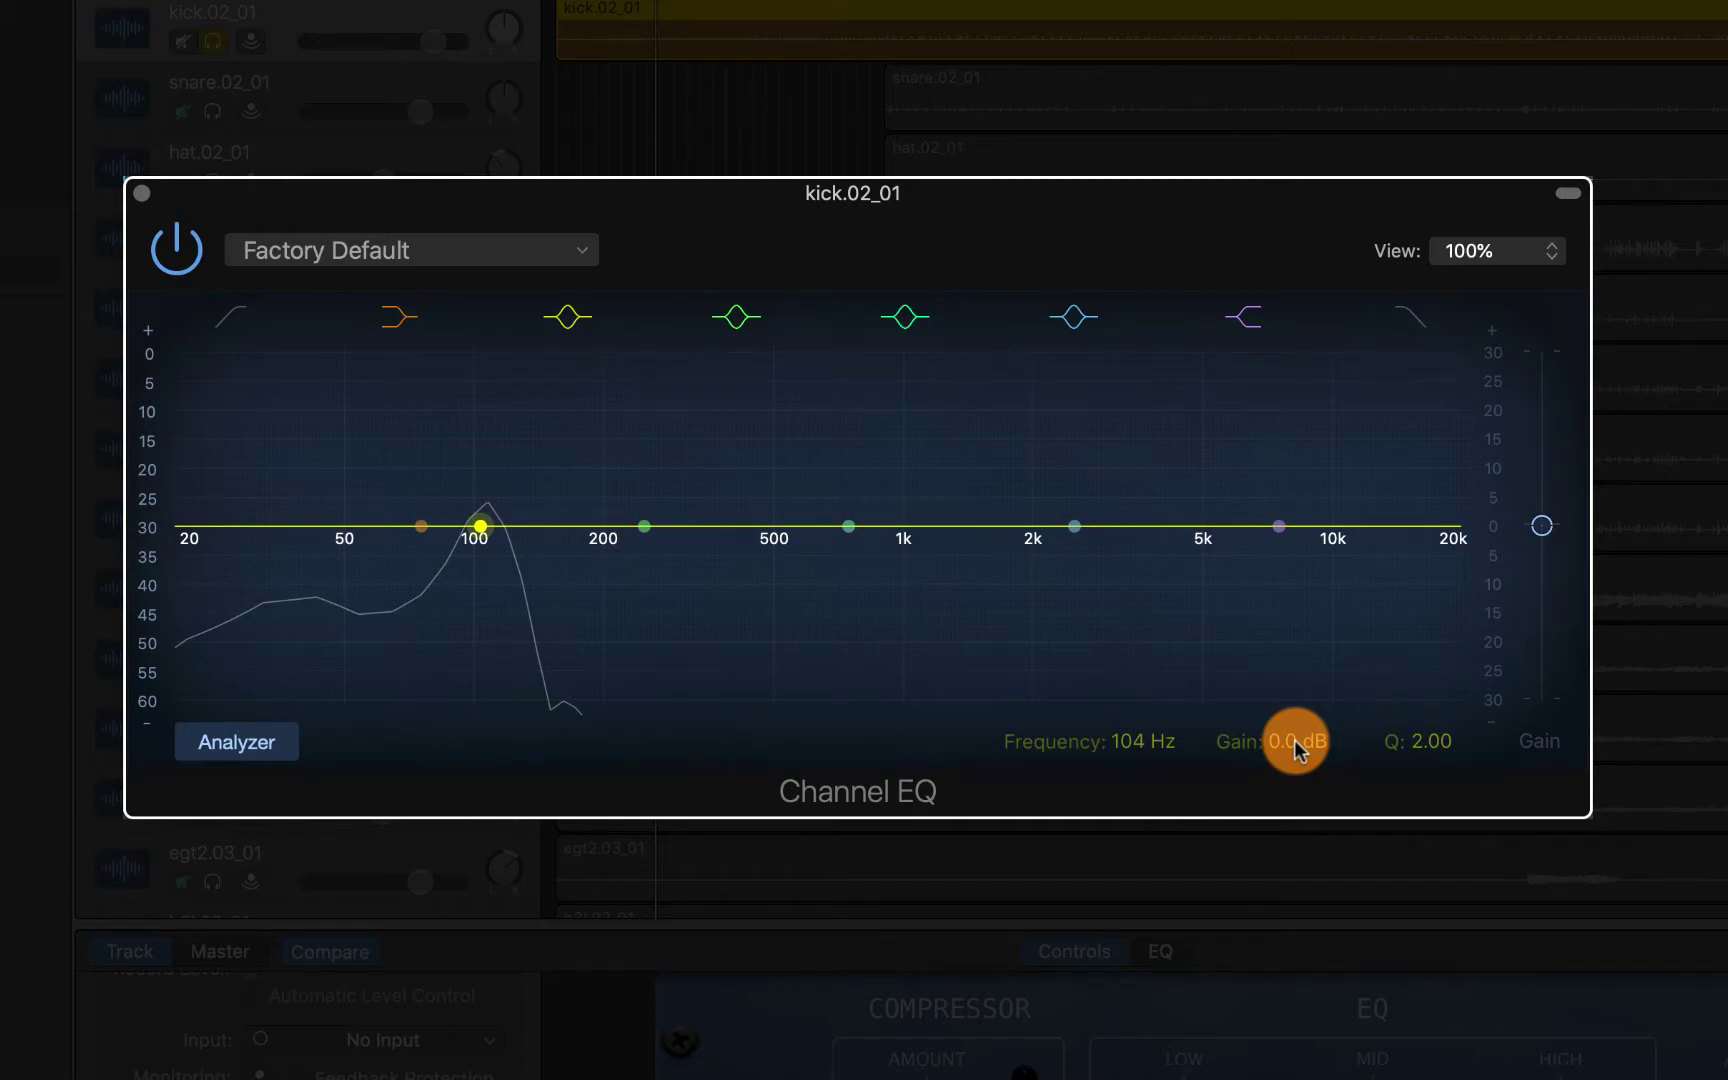
{"action": "left_click_drag", "start_coordinate": [1295, 740], "coordinate": [1286, 741]}
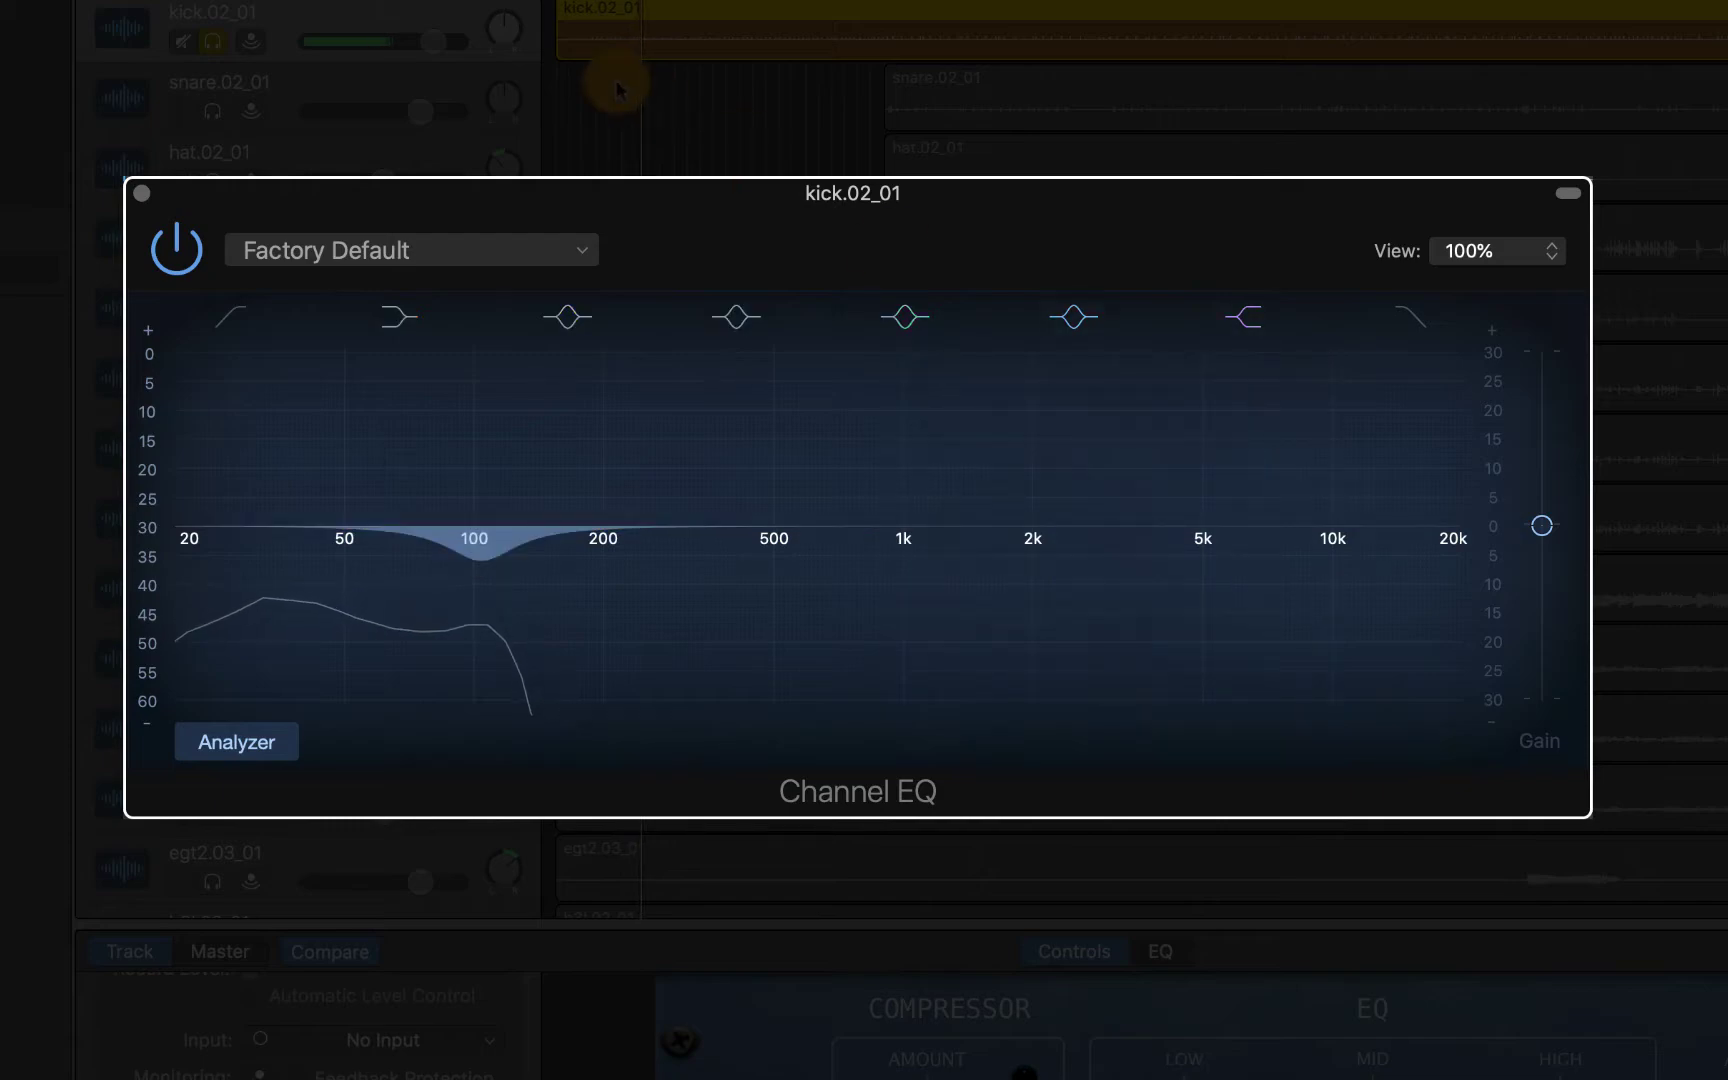
Raise the kick volume to +6 dB and compare the sound with the 104 Hz cut bypassed and restored
{"action": "left_click", "coordinate": [433, 40]}
{"action": "left_click_drag", "start_coordinate": [505, 40], "coordinate": [505, 40]}
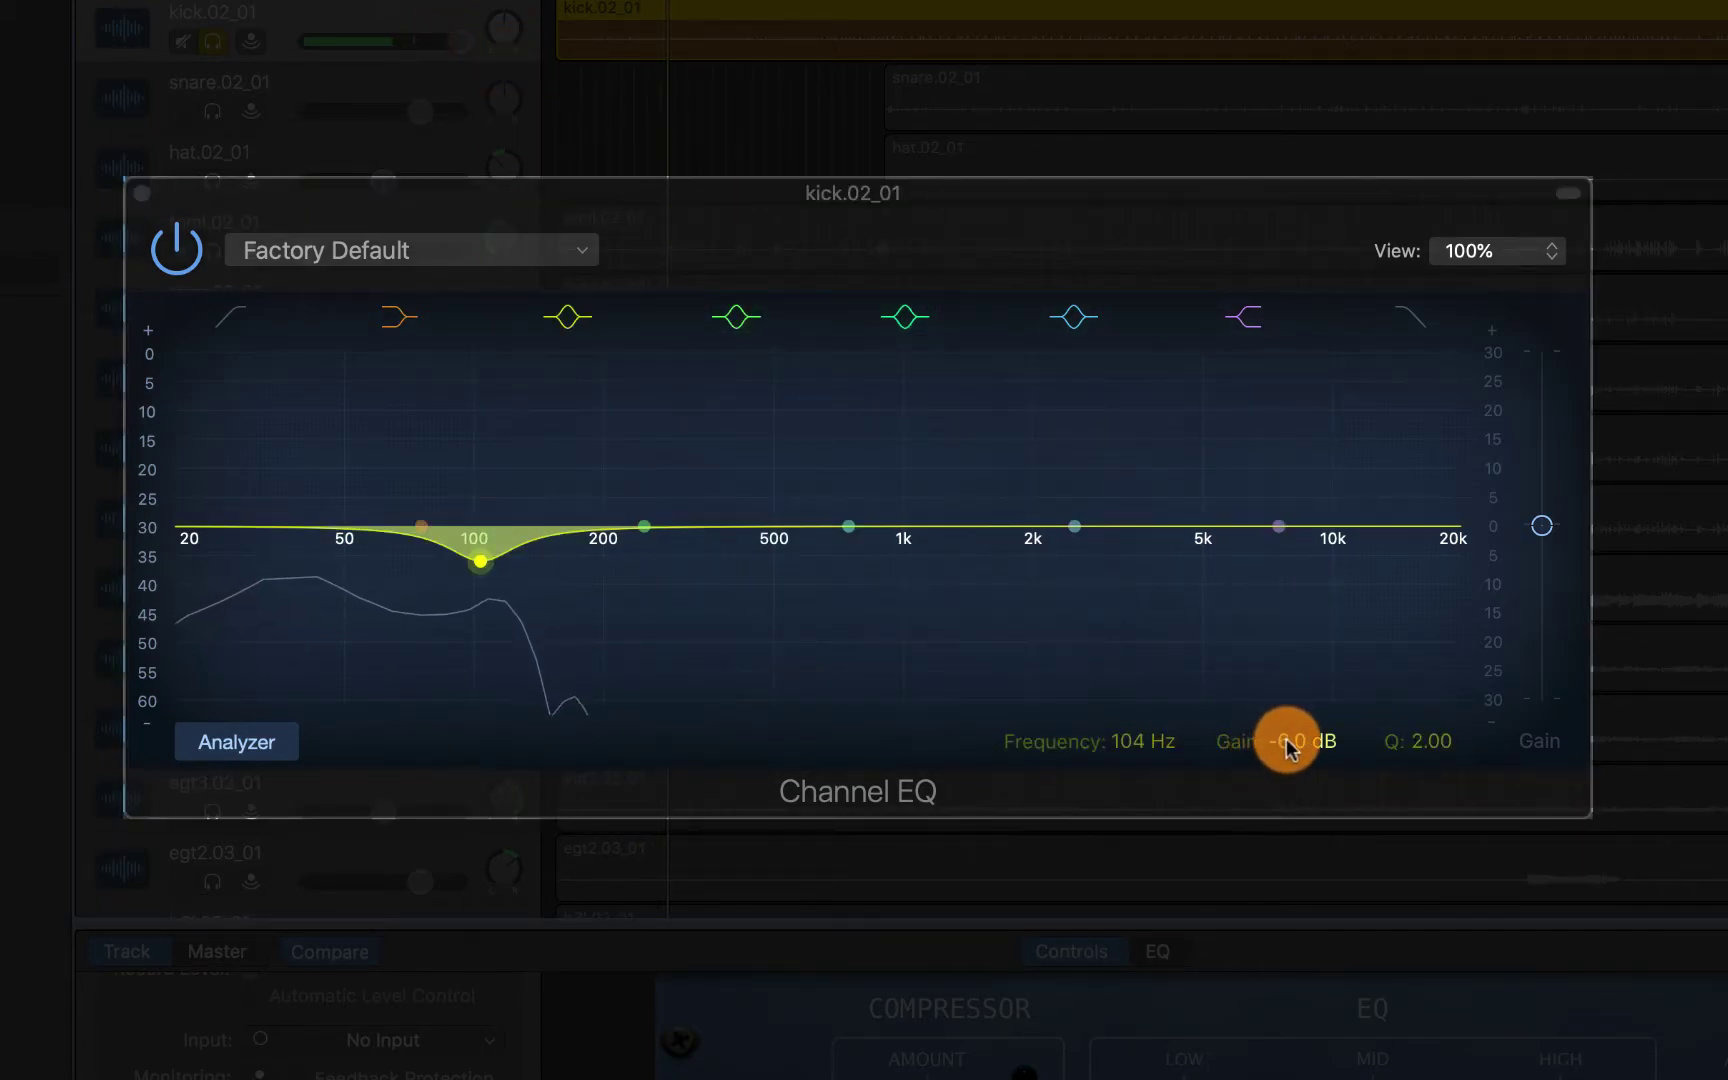
{"action": "left_click", "coordinate": [565, 319]}
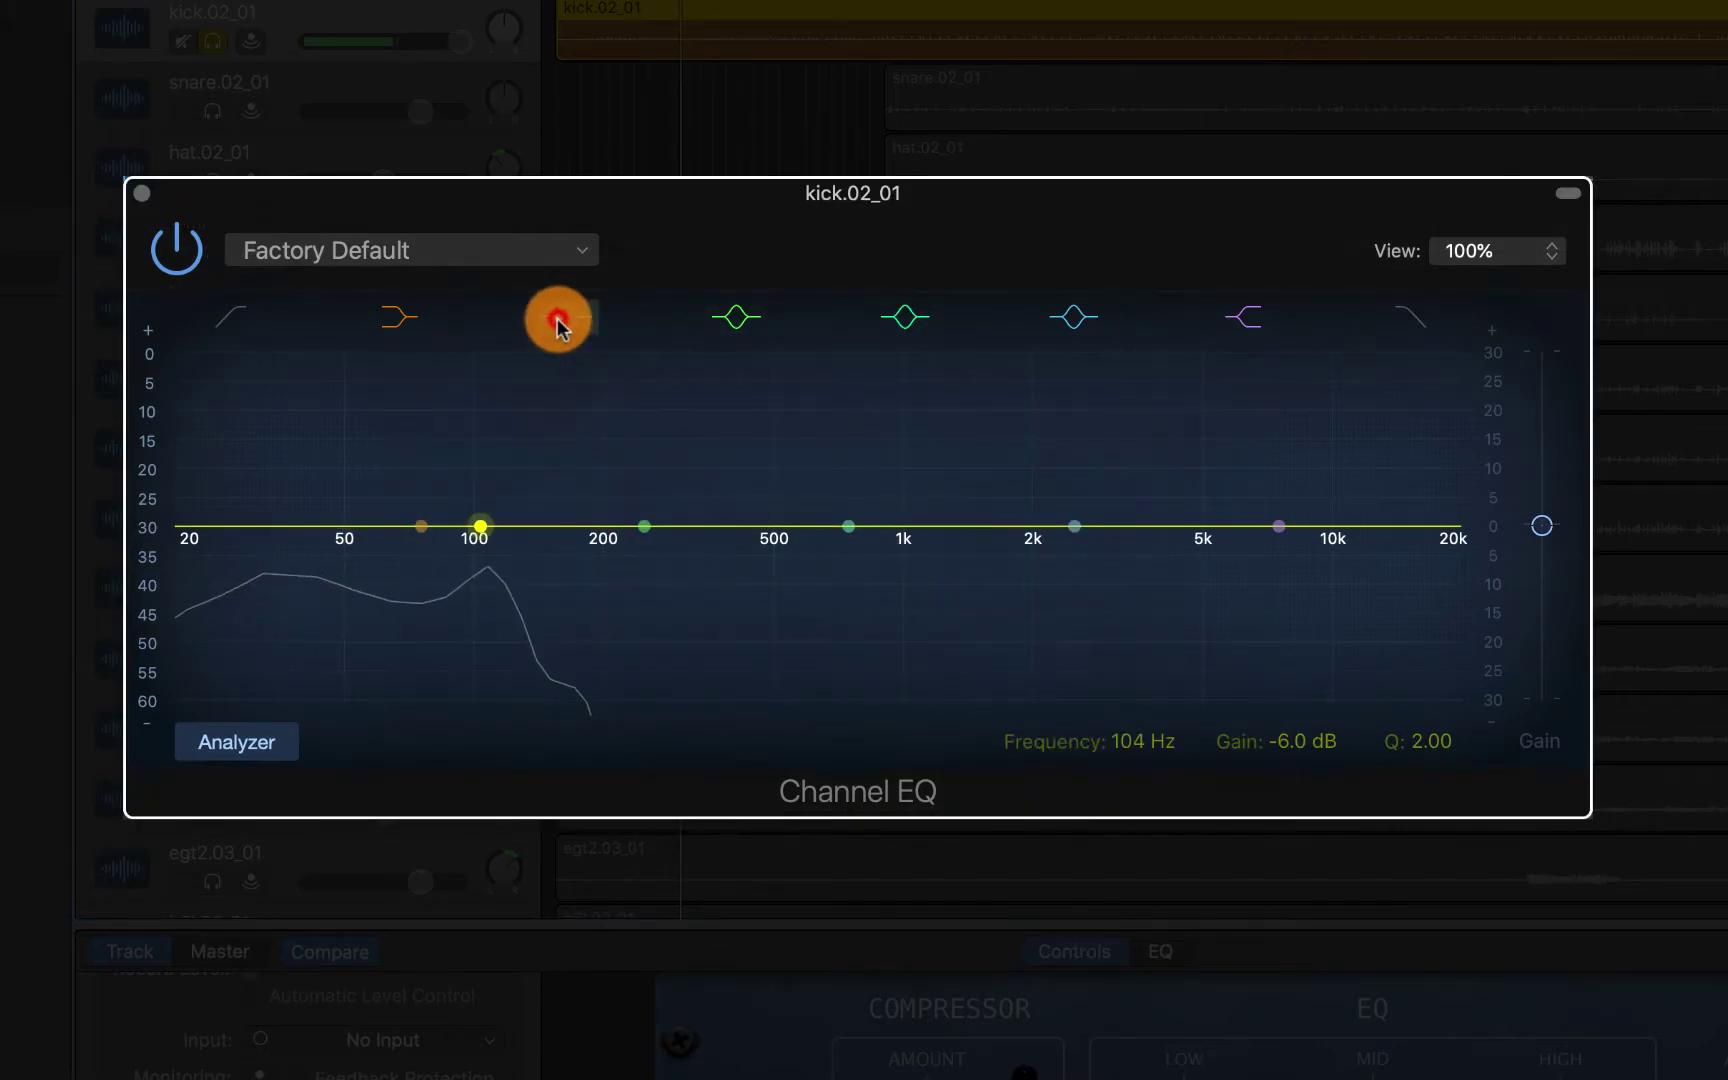
{"action": "left_click", "coordinate": [557, 324]}
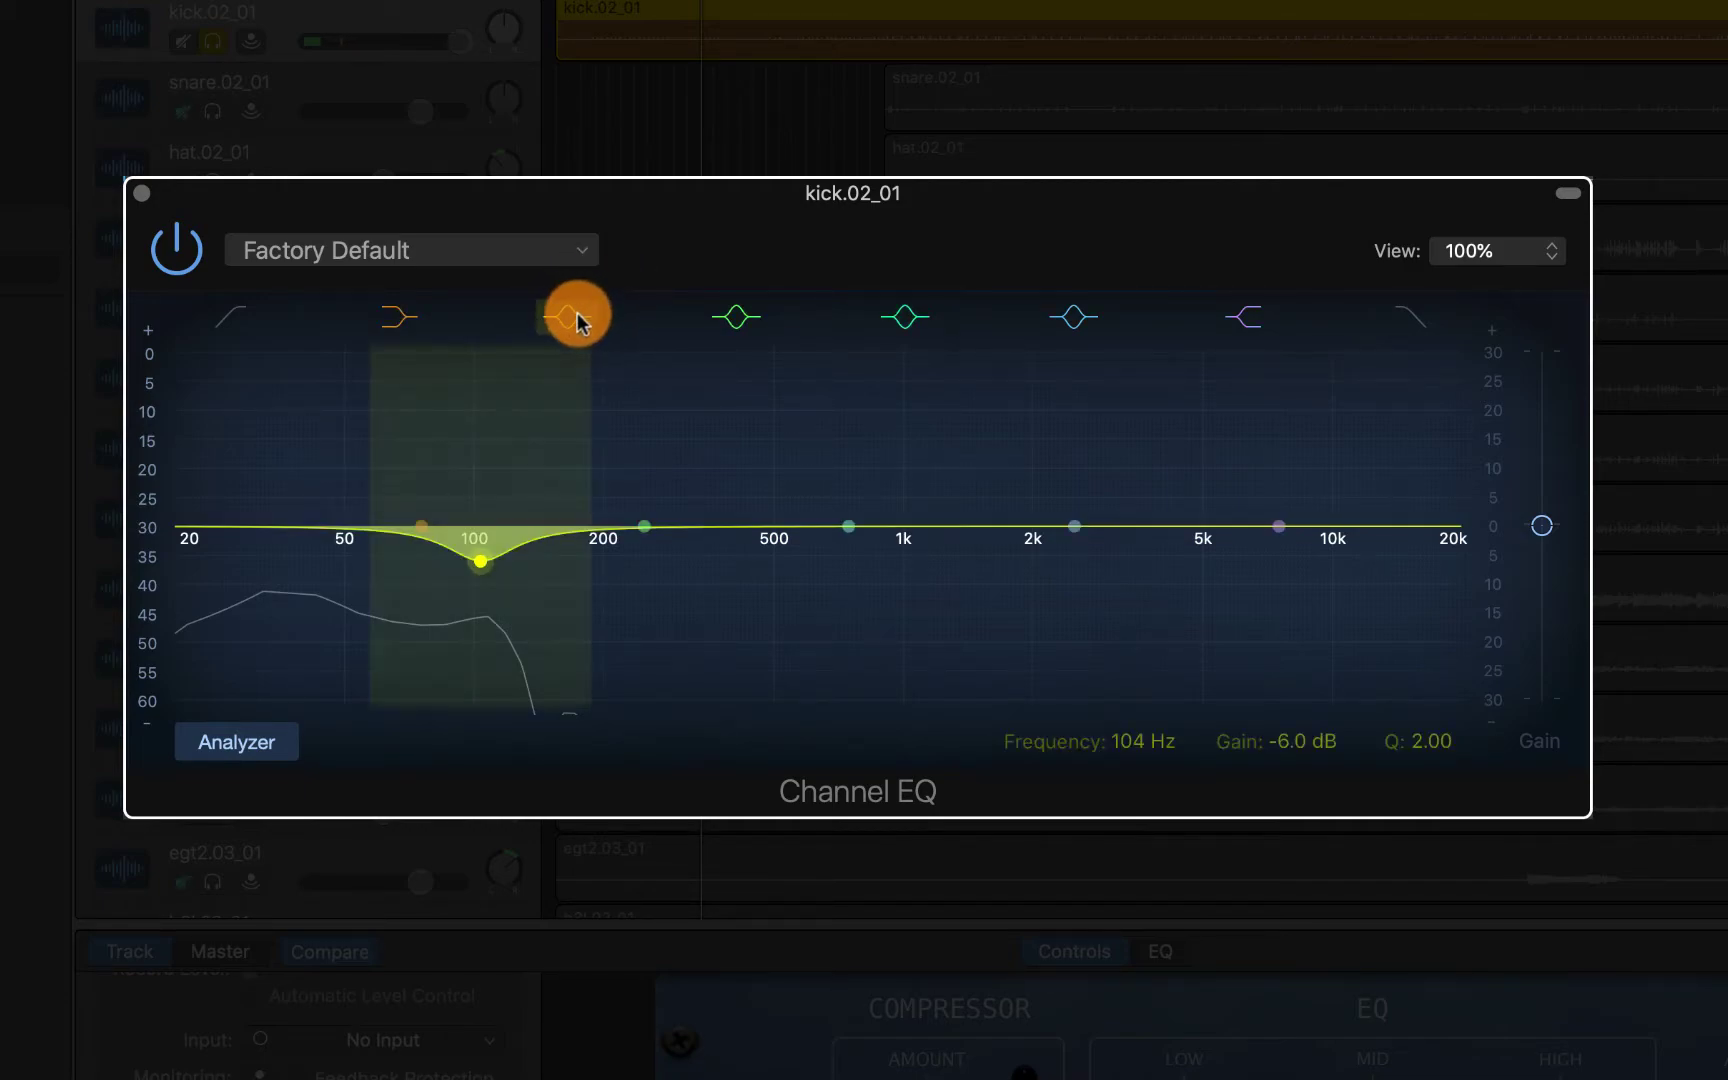
{"action": "left_click", "coordinate": [578, 320]}
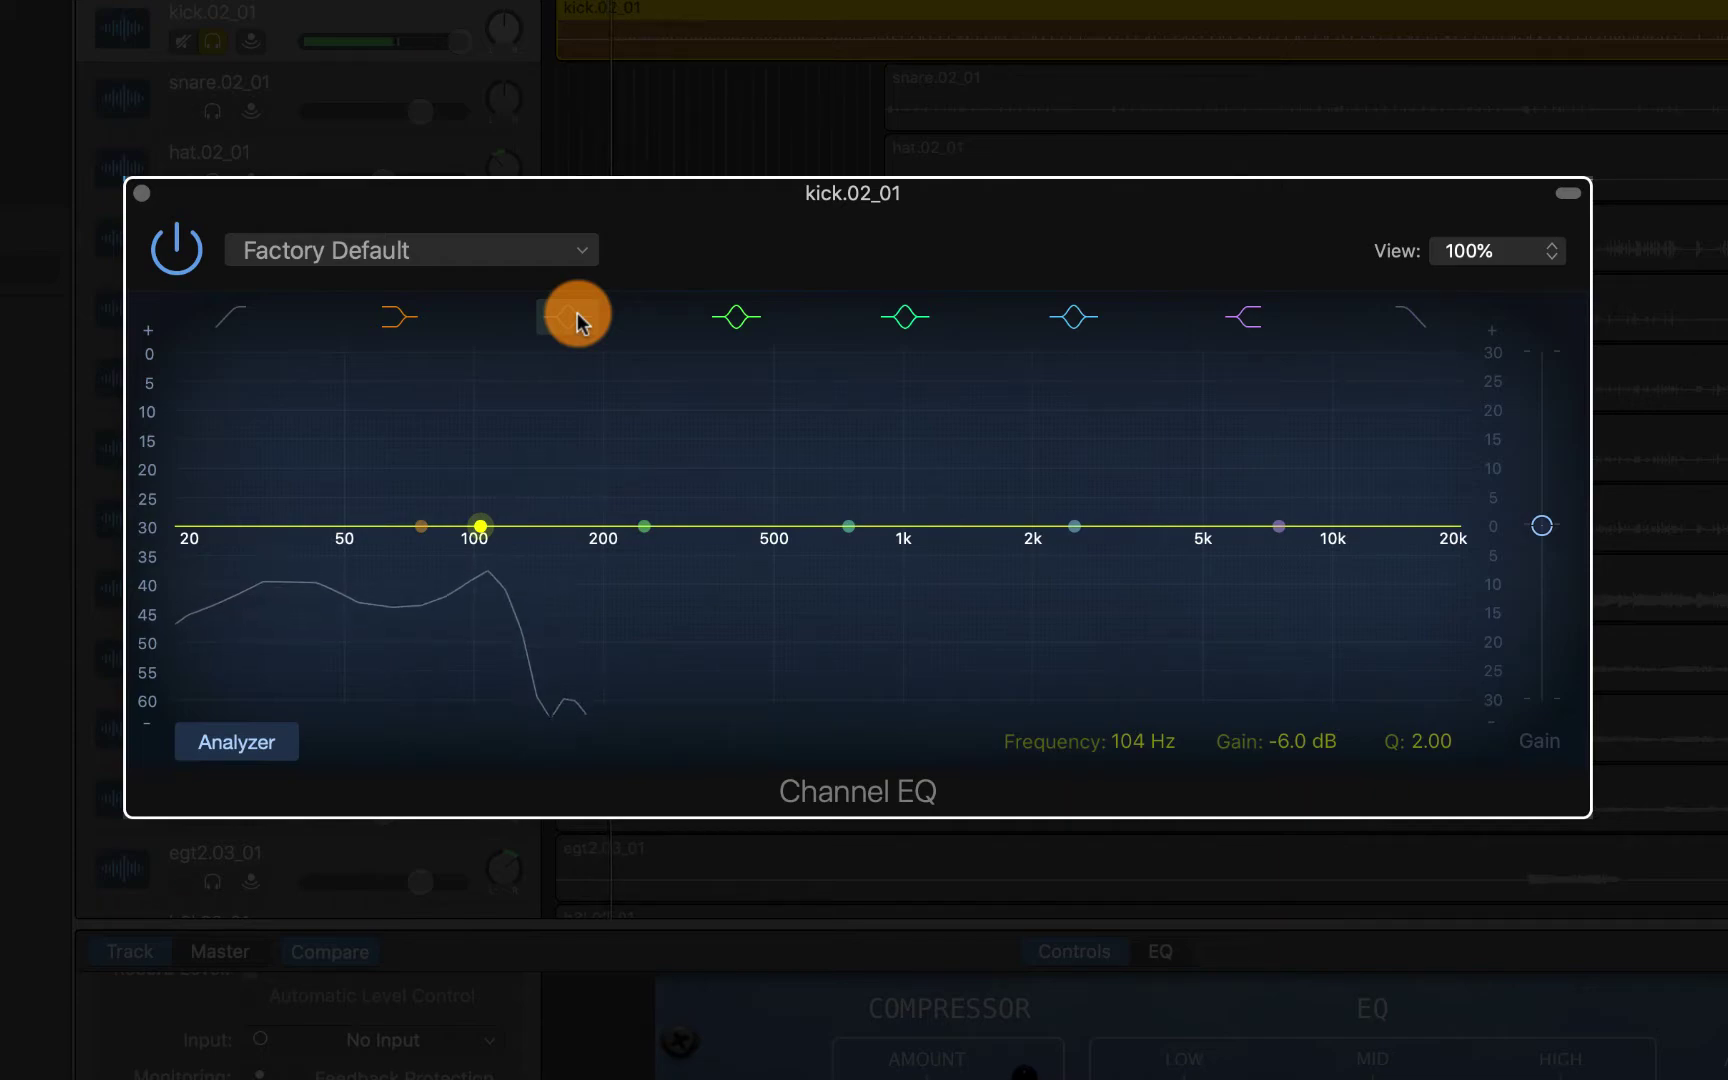
{"action": "left_click", "coordinate": [576, 318]}
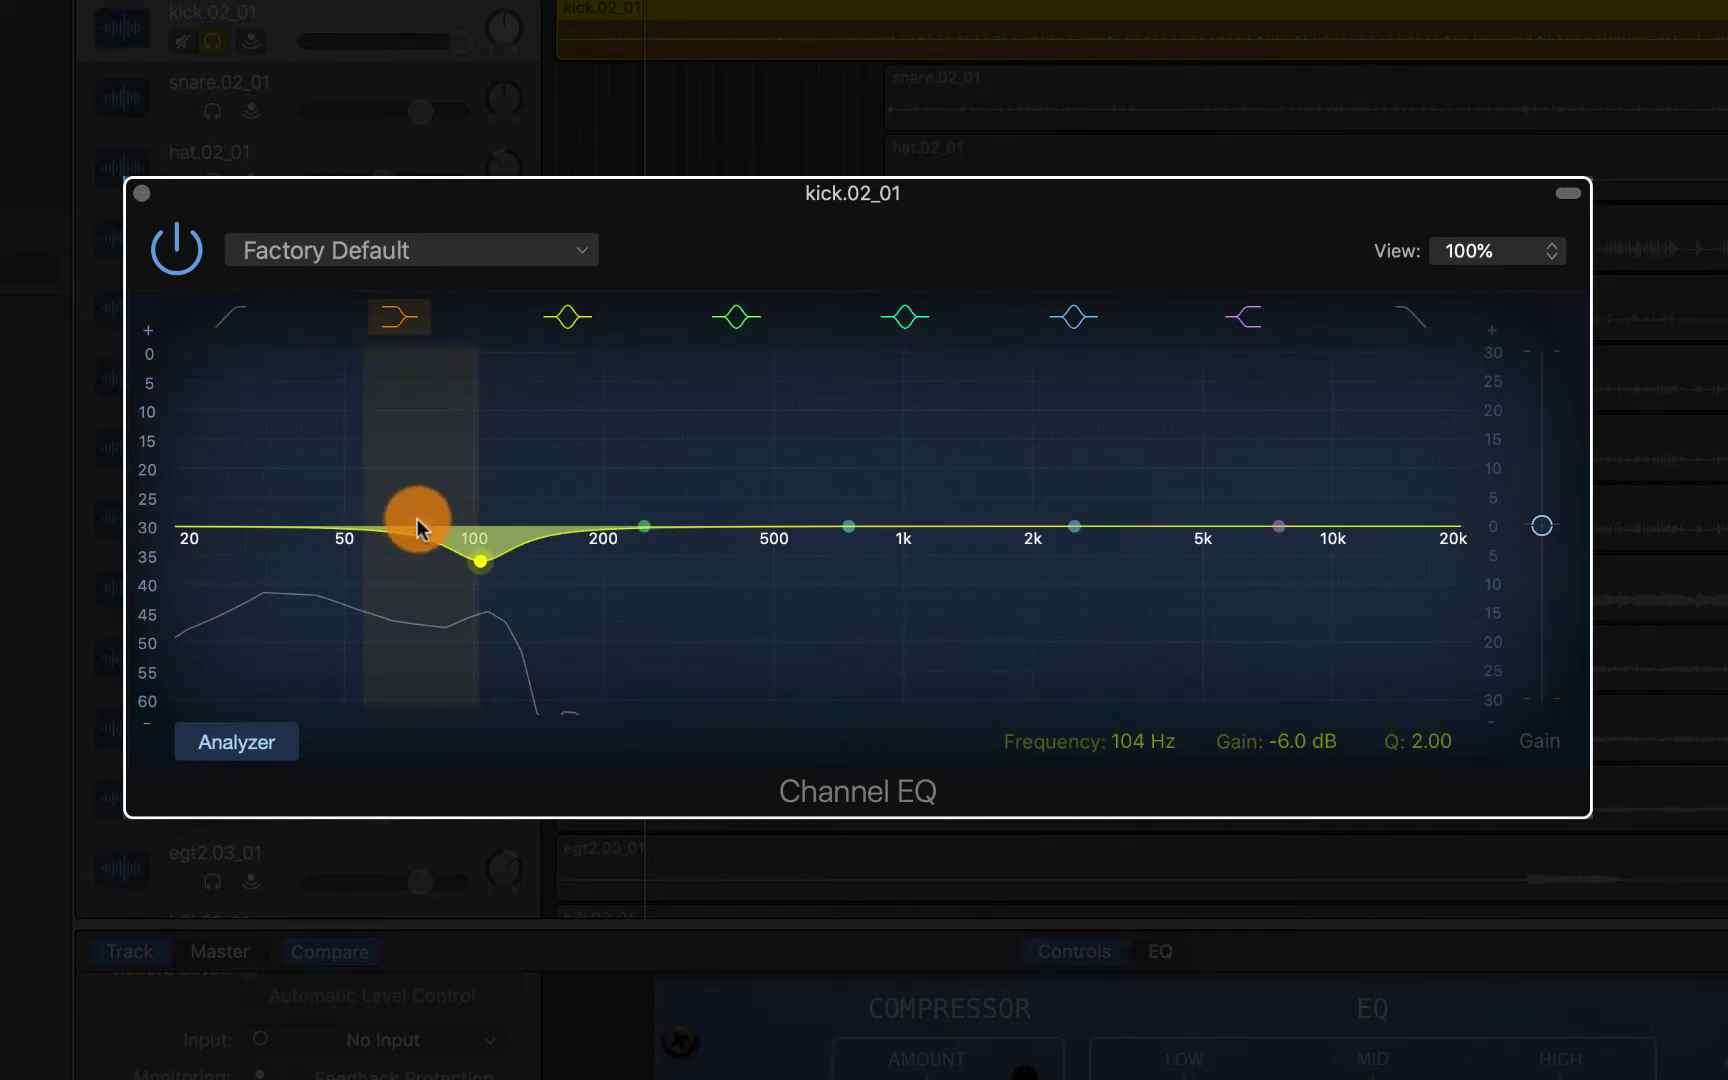
Move the kick EQ's low shelf to 62 Hz at +9.5 dB and enable a 24 dB/Oct low cut at 25 Hz
{"action": "left_click_drag", "start_coordinate": [416, 525], "coordinate": [381, 449]}
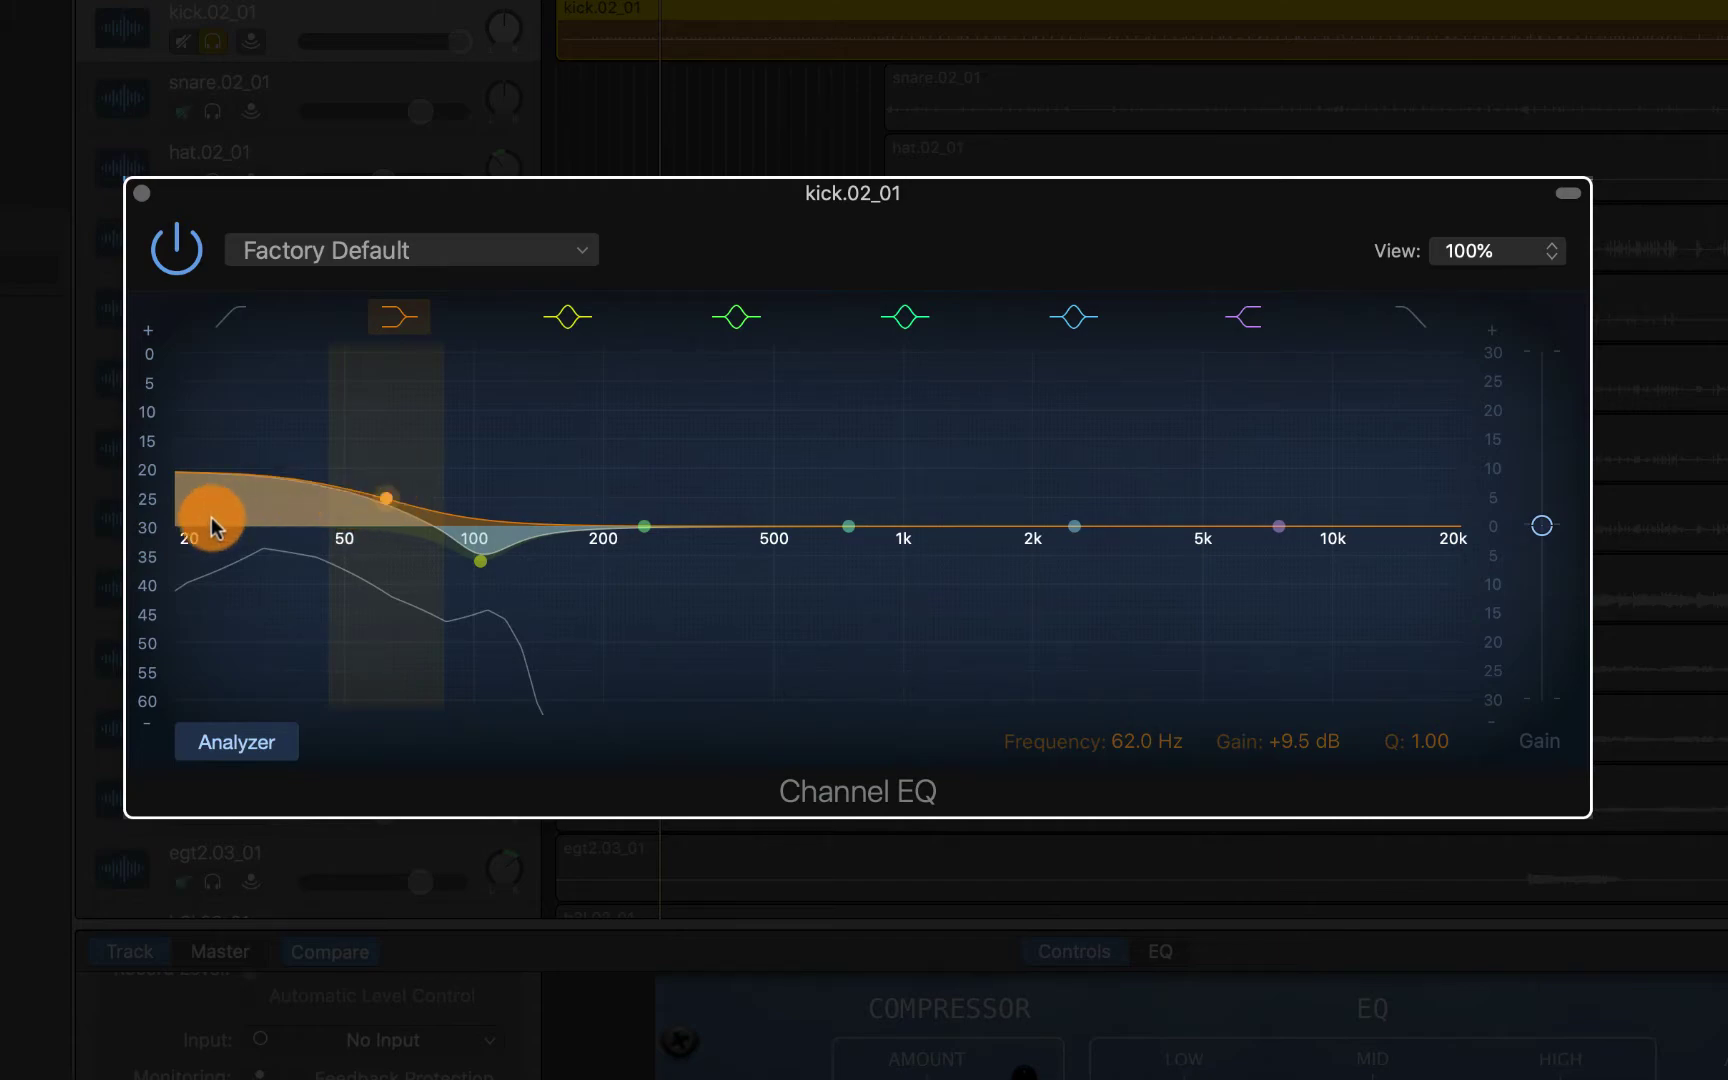
{"action": "left_click", "coordinate": [221, 315]}
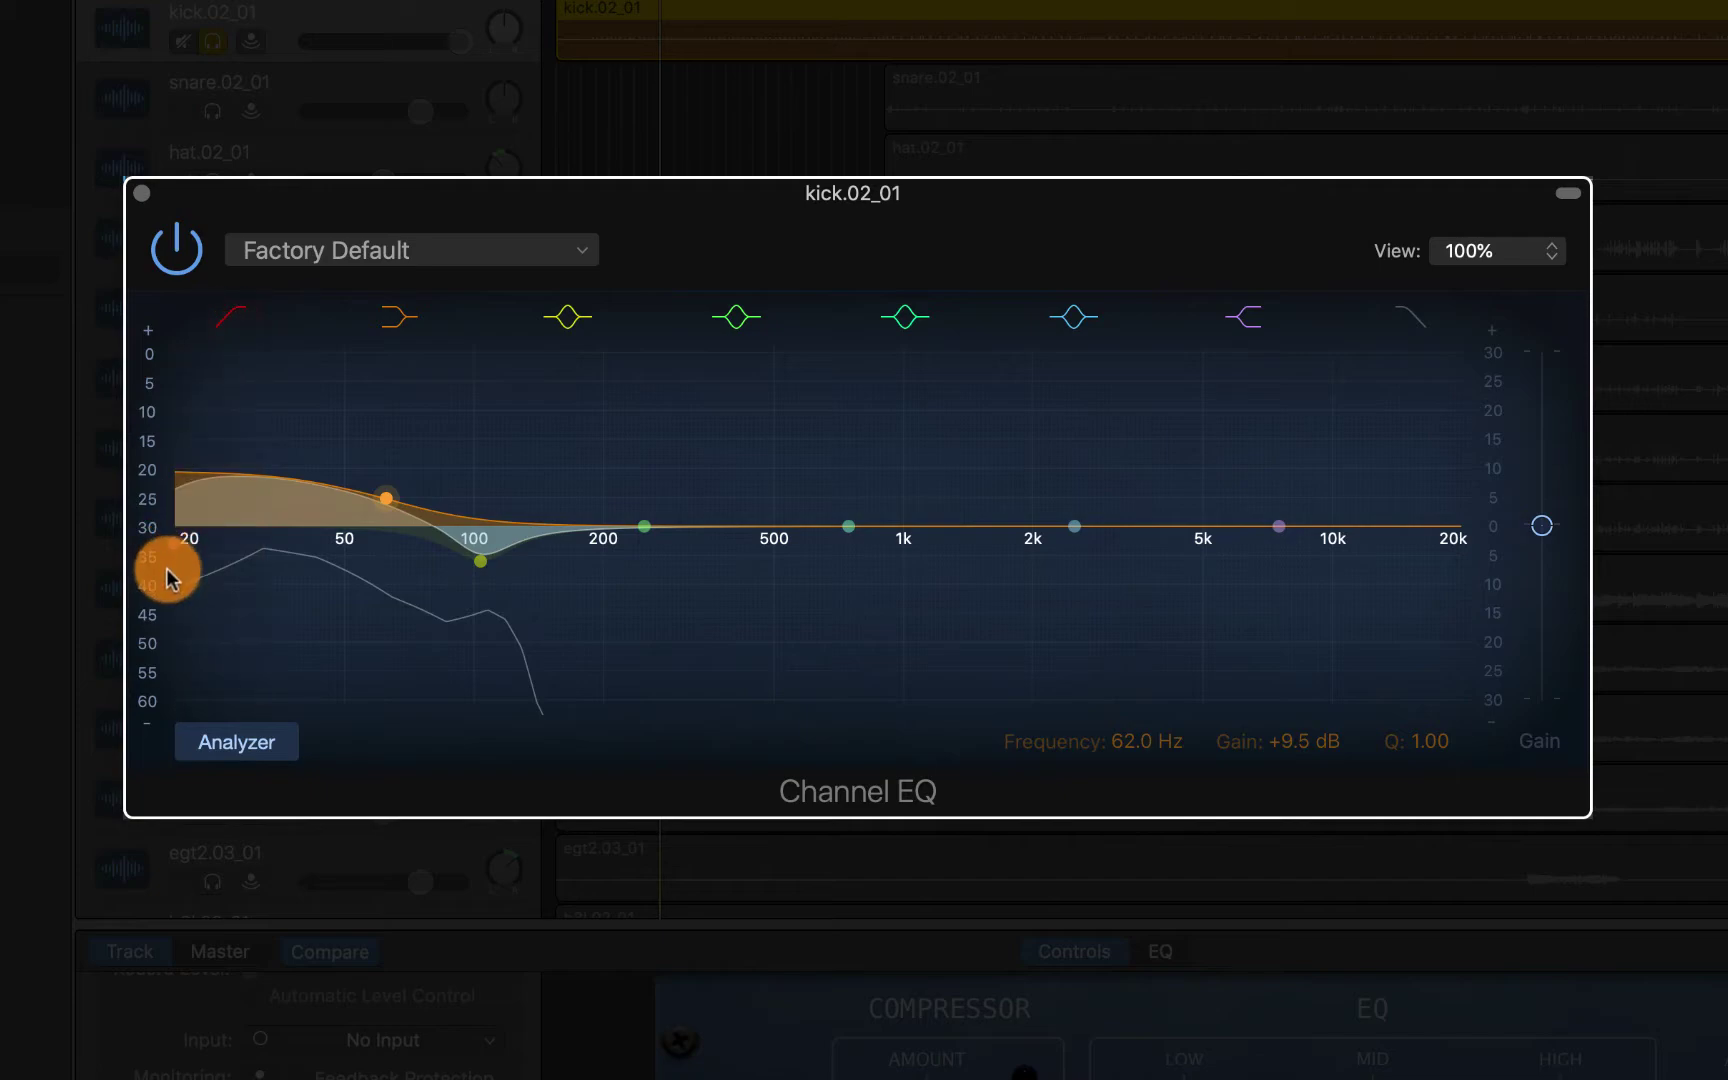
{"action": "left_click_drag", "start_coordinate": [177, 548], "coordinate": [215, 536]}
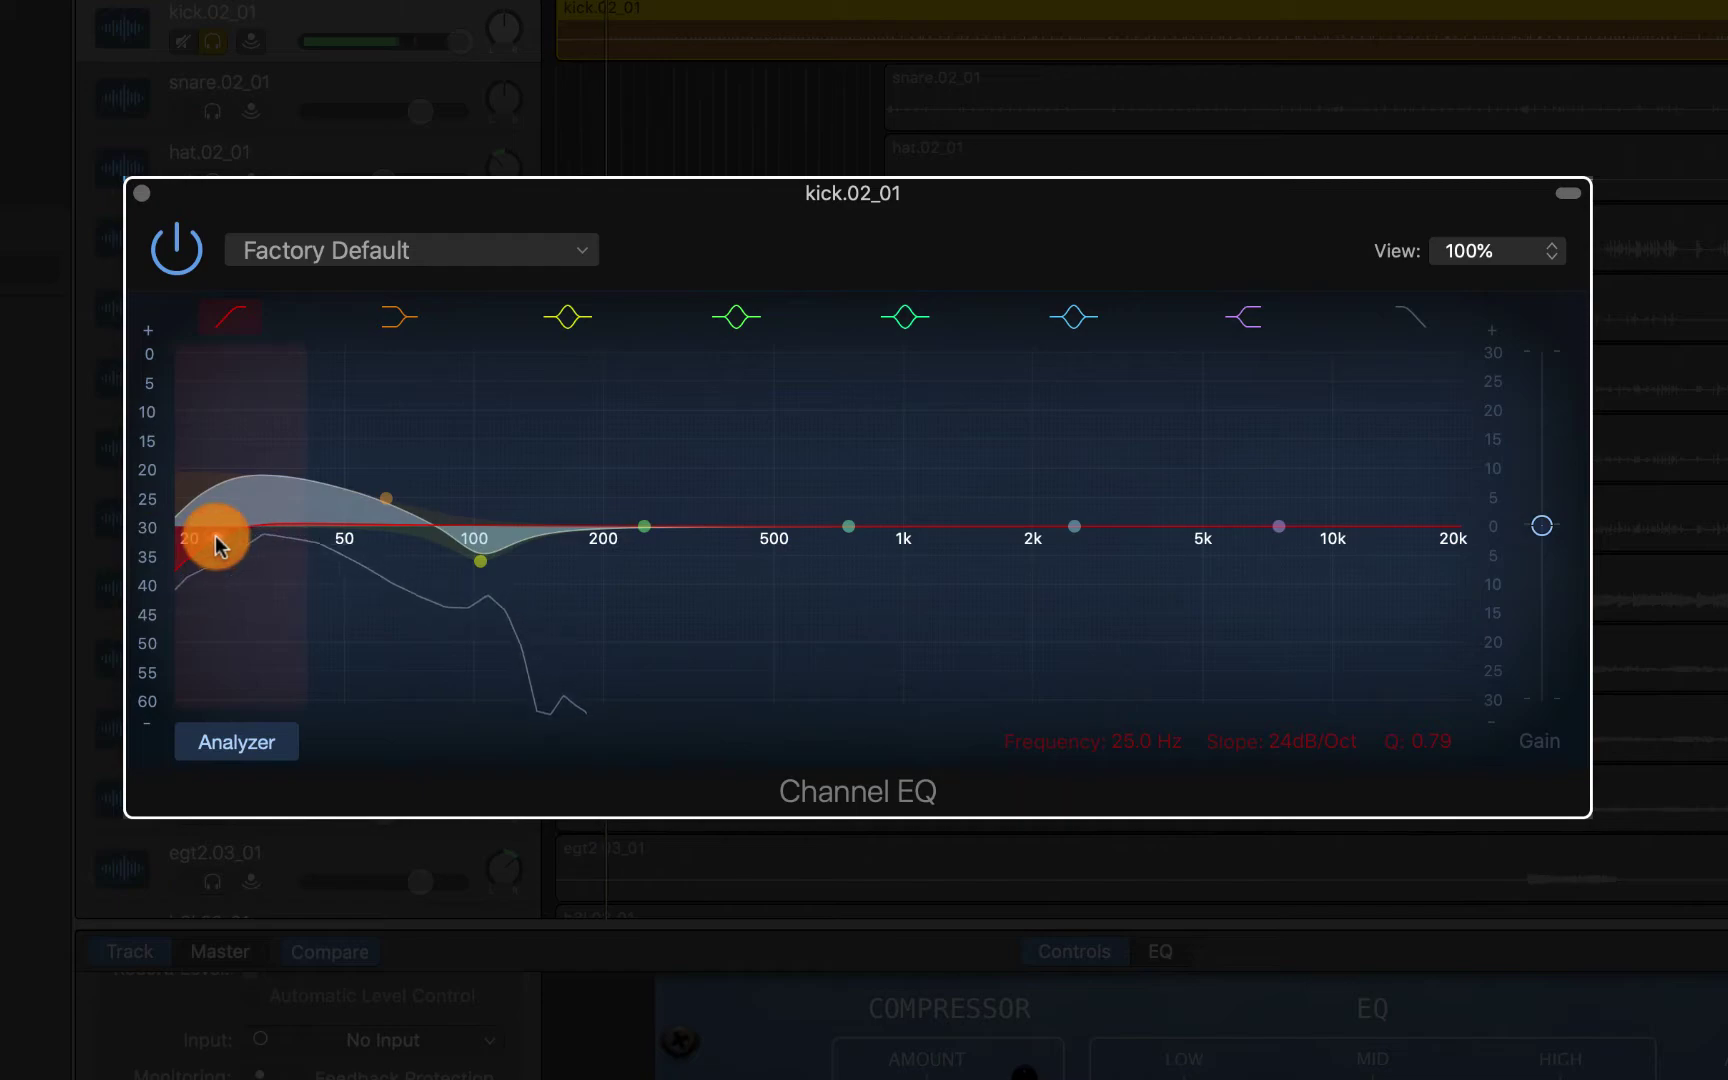
{"action": "left_click", "coordinate": [228, 323]}
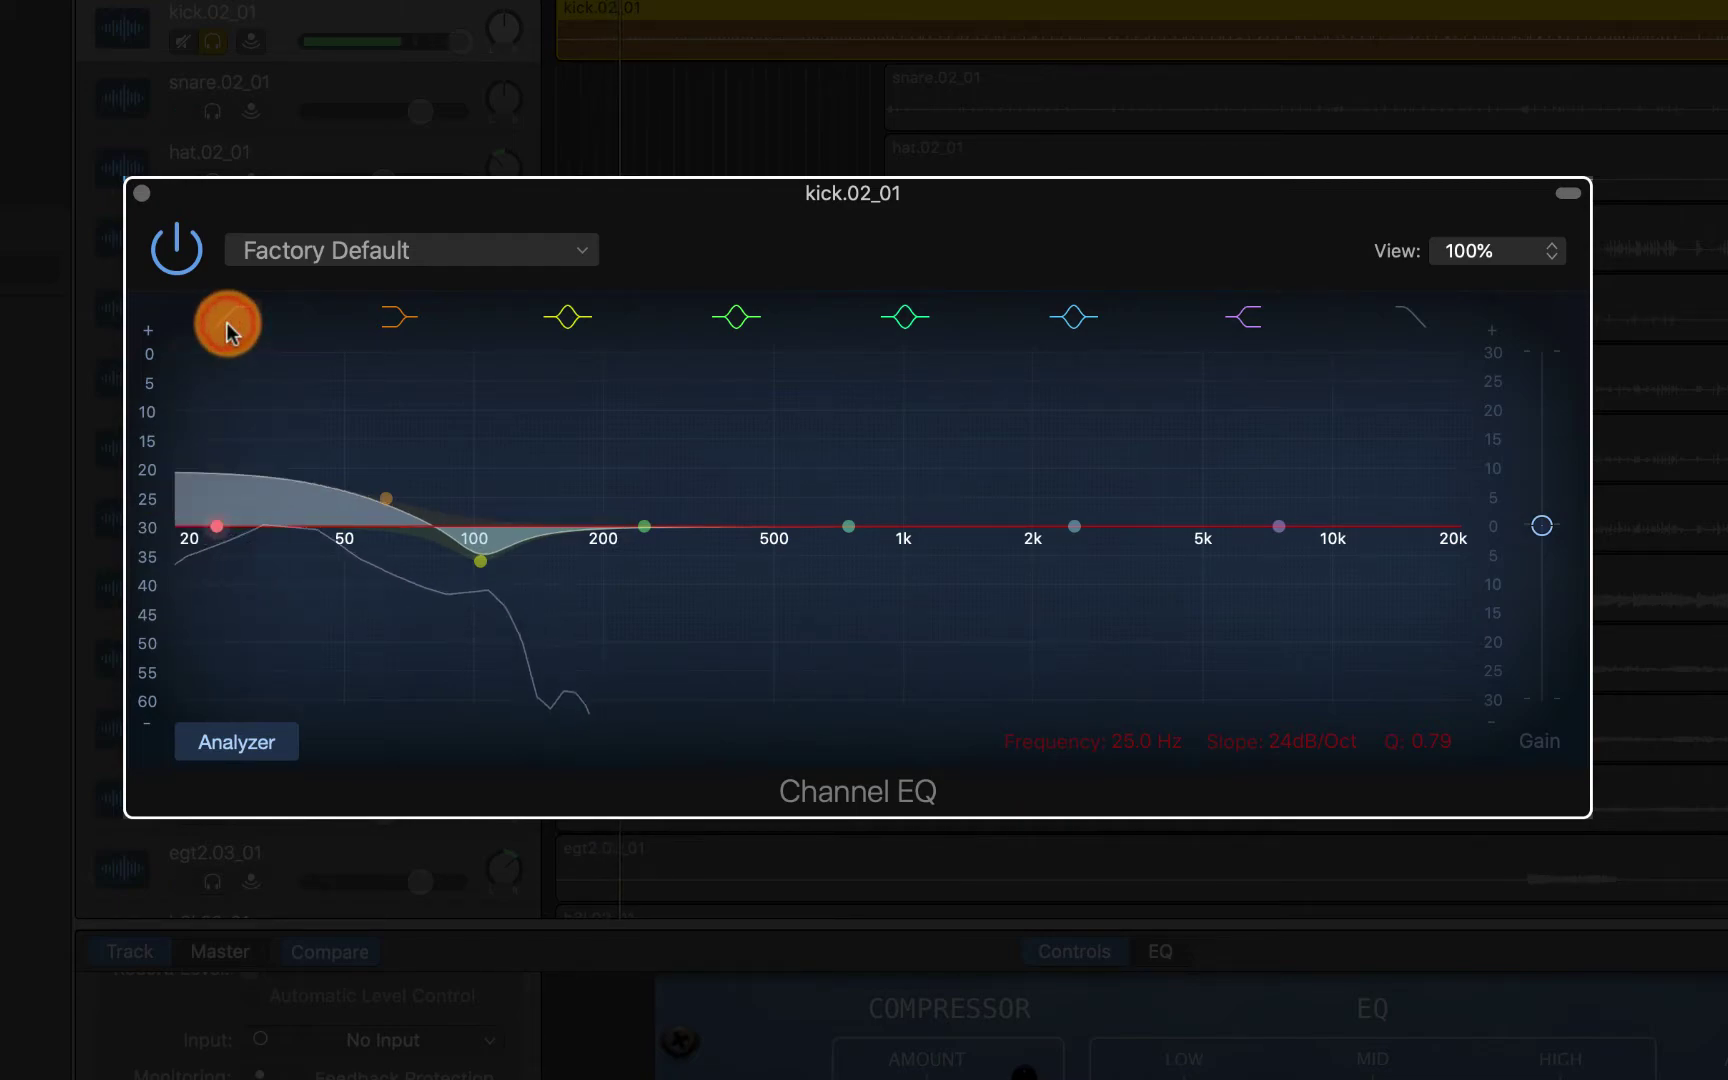
{"action": "left_click", "coordinate": [228, 323]}
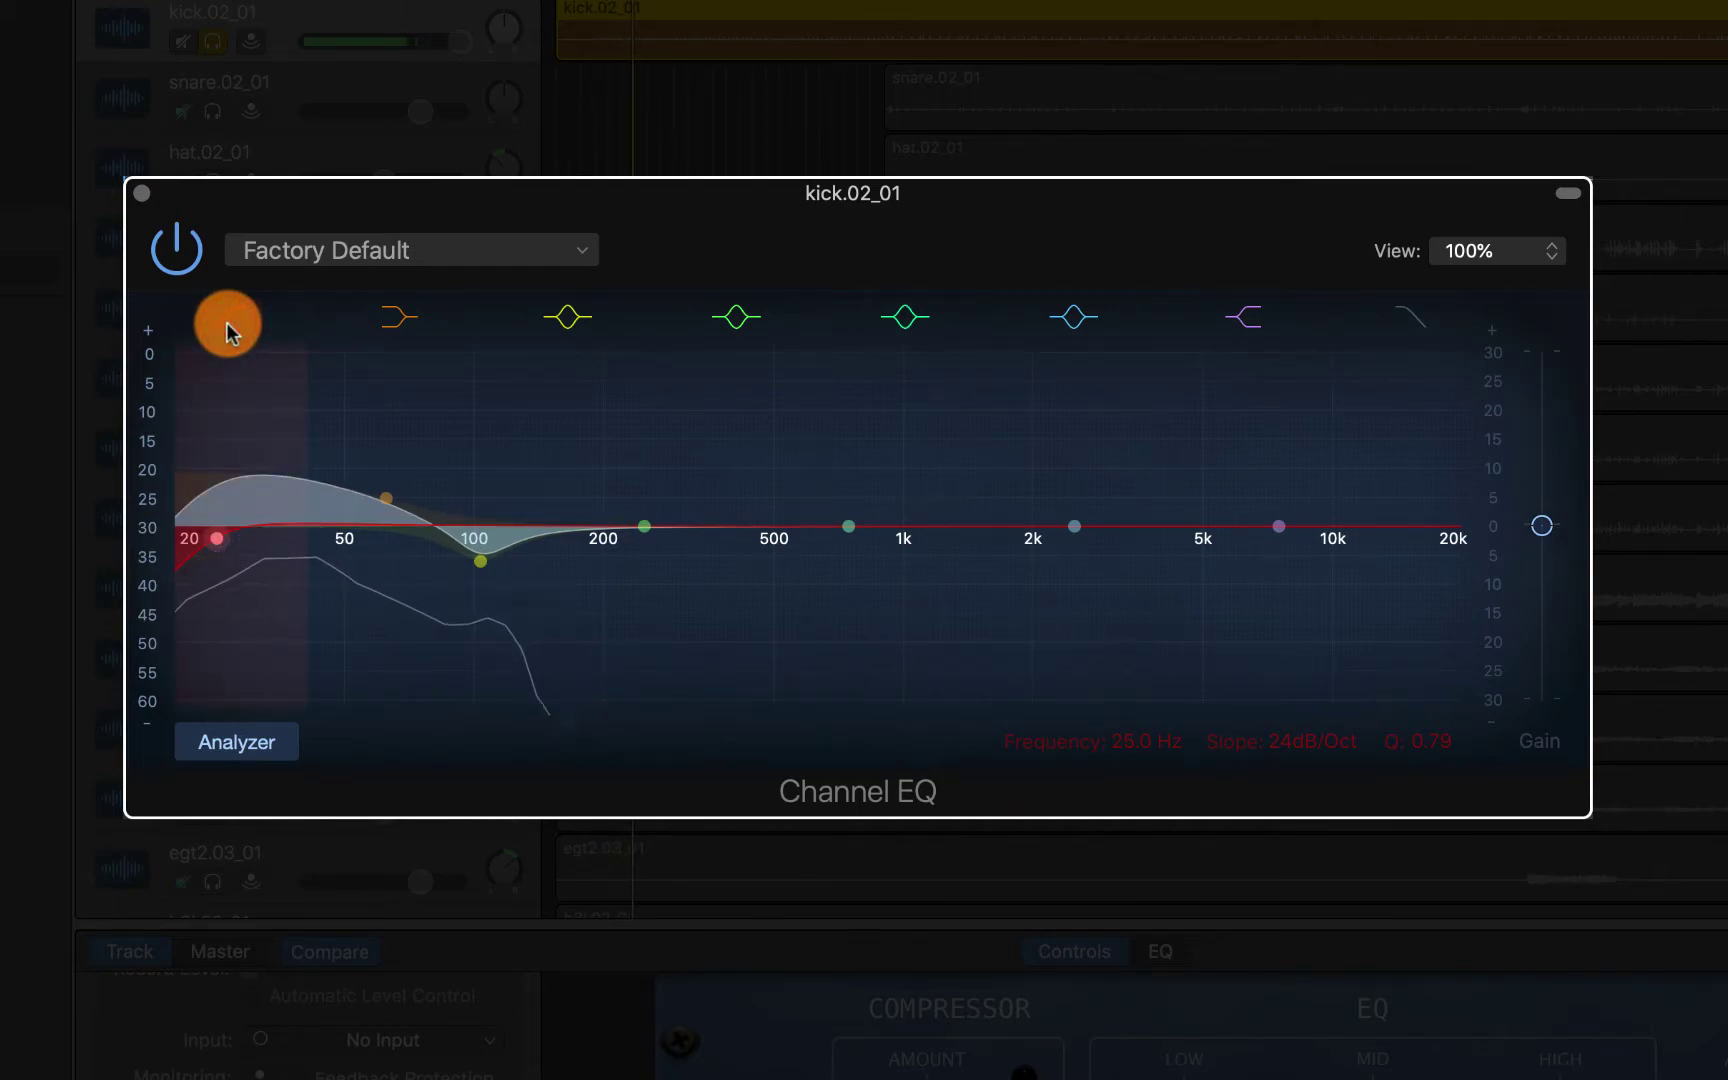
{"action": "left_click", "coordinate": [226, 323]}
{"action": "left_click", "coordinate": [226, 323]}
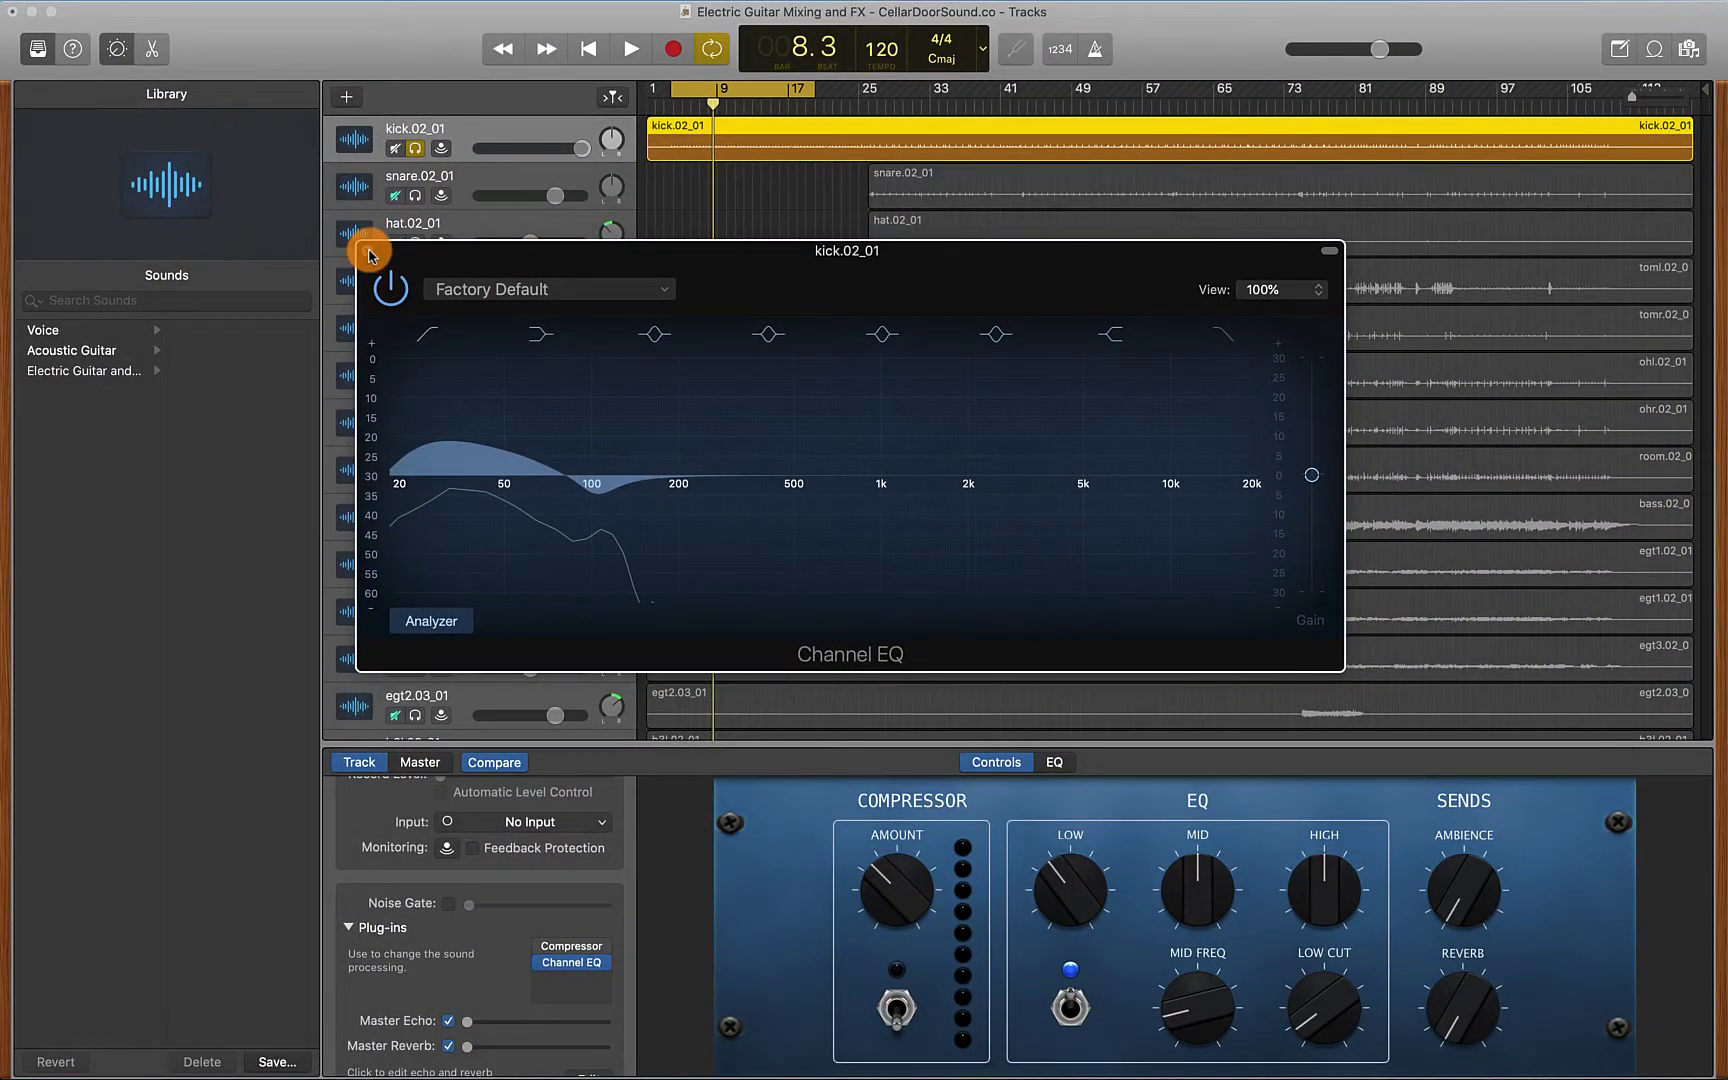
Close the Channel EQ and insert Audio Units > Klanghelm > MJUCjr in the kick's next plug-in slot
{"action": "left_click", "coordinate": [370, 255]}
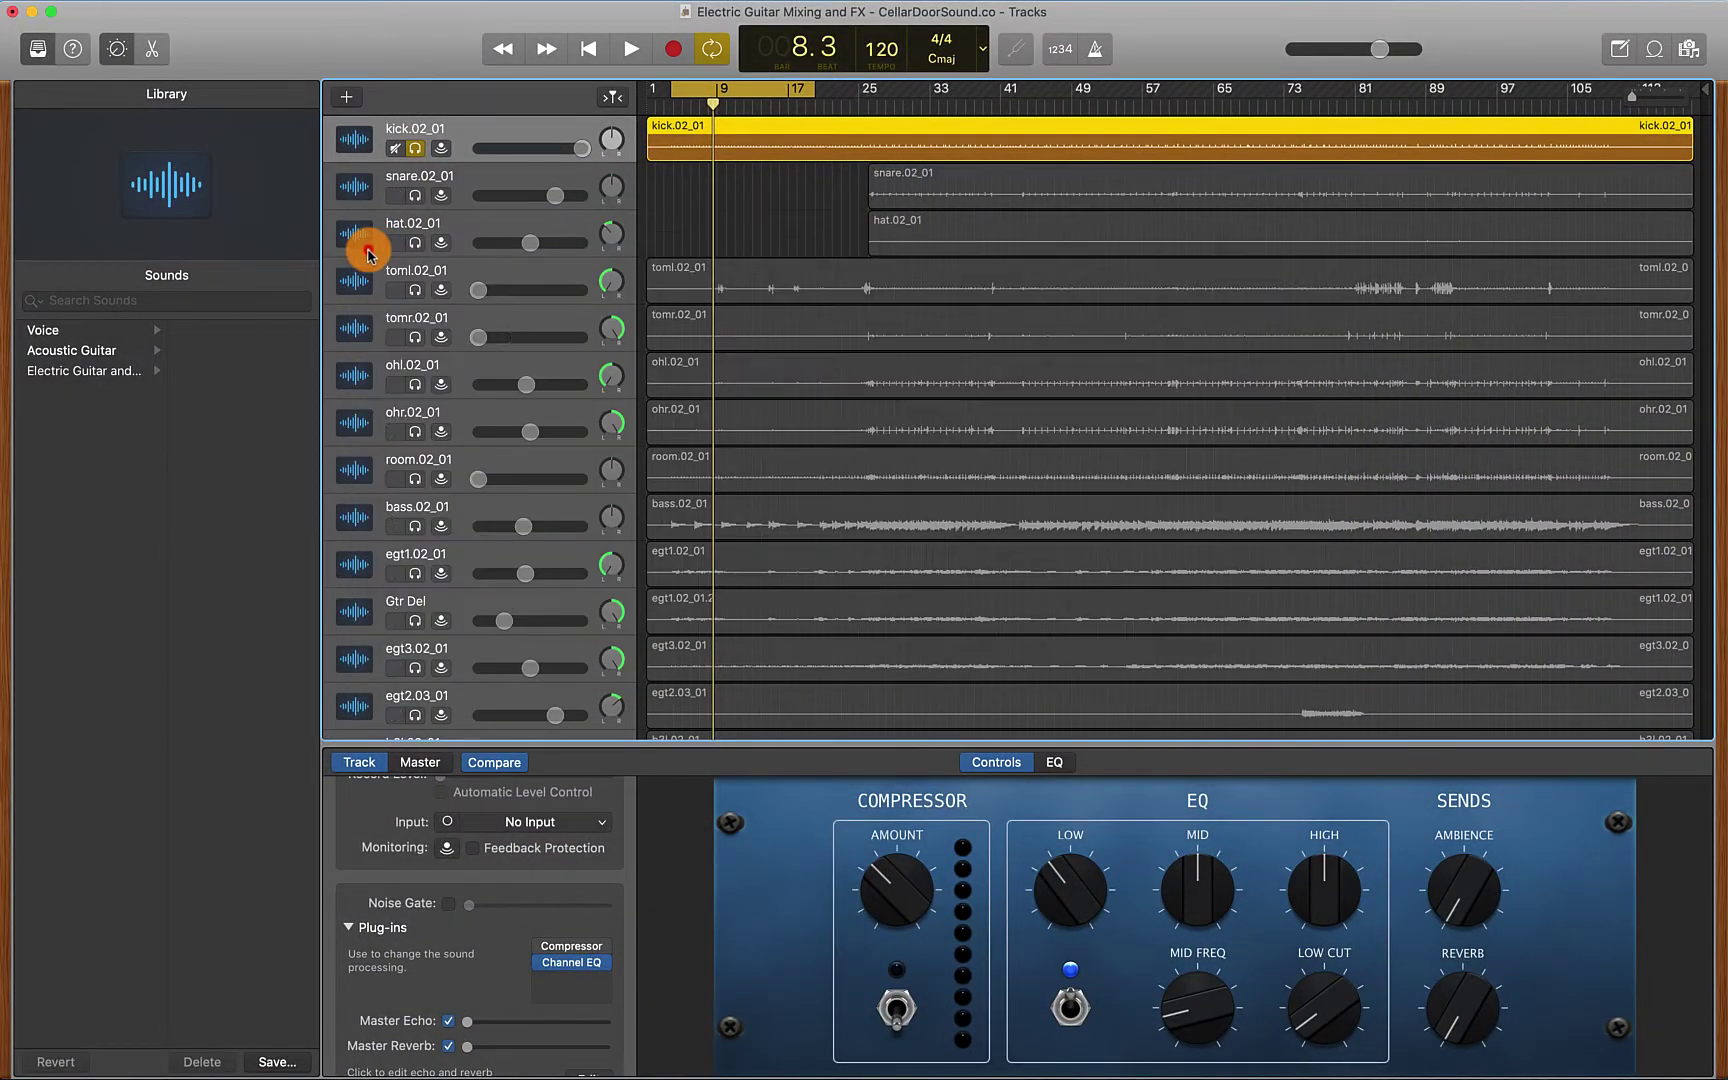
{"action": "left_click", "coordinate": [600, 963]}
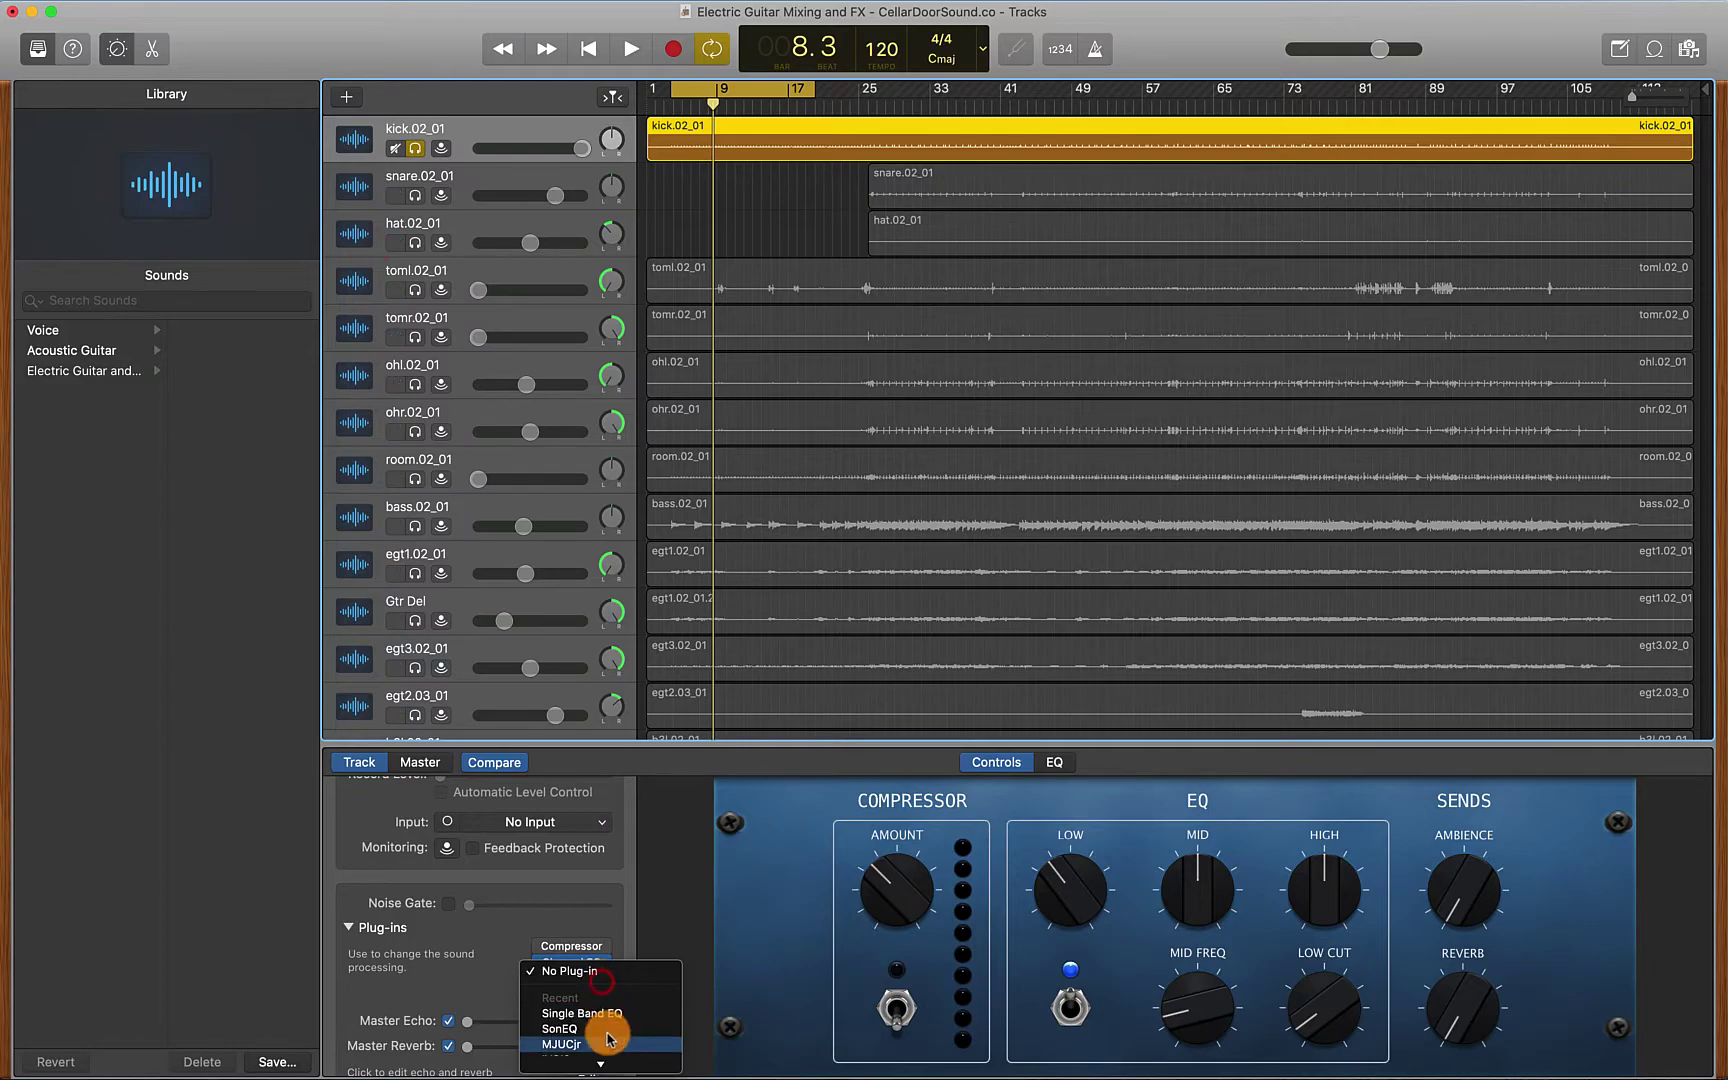
{"action": "mouse_move", "coordinate": [612, 1063]}
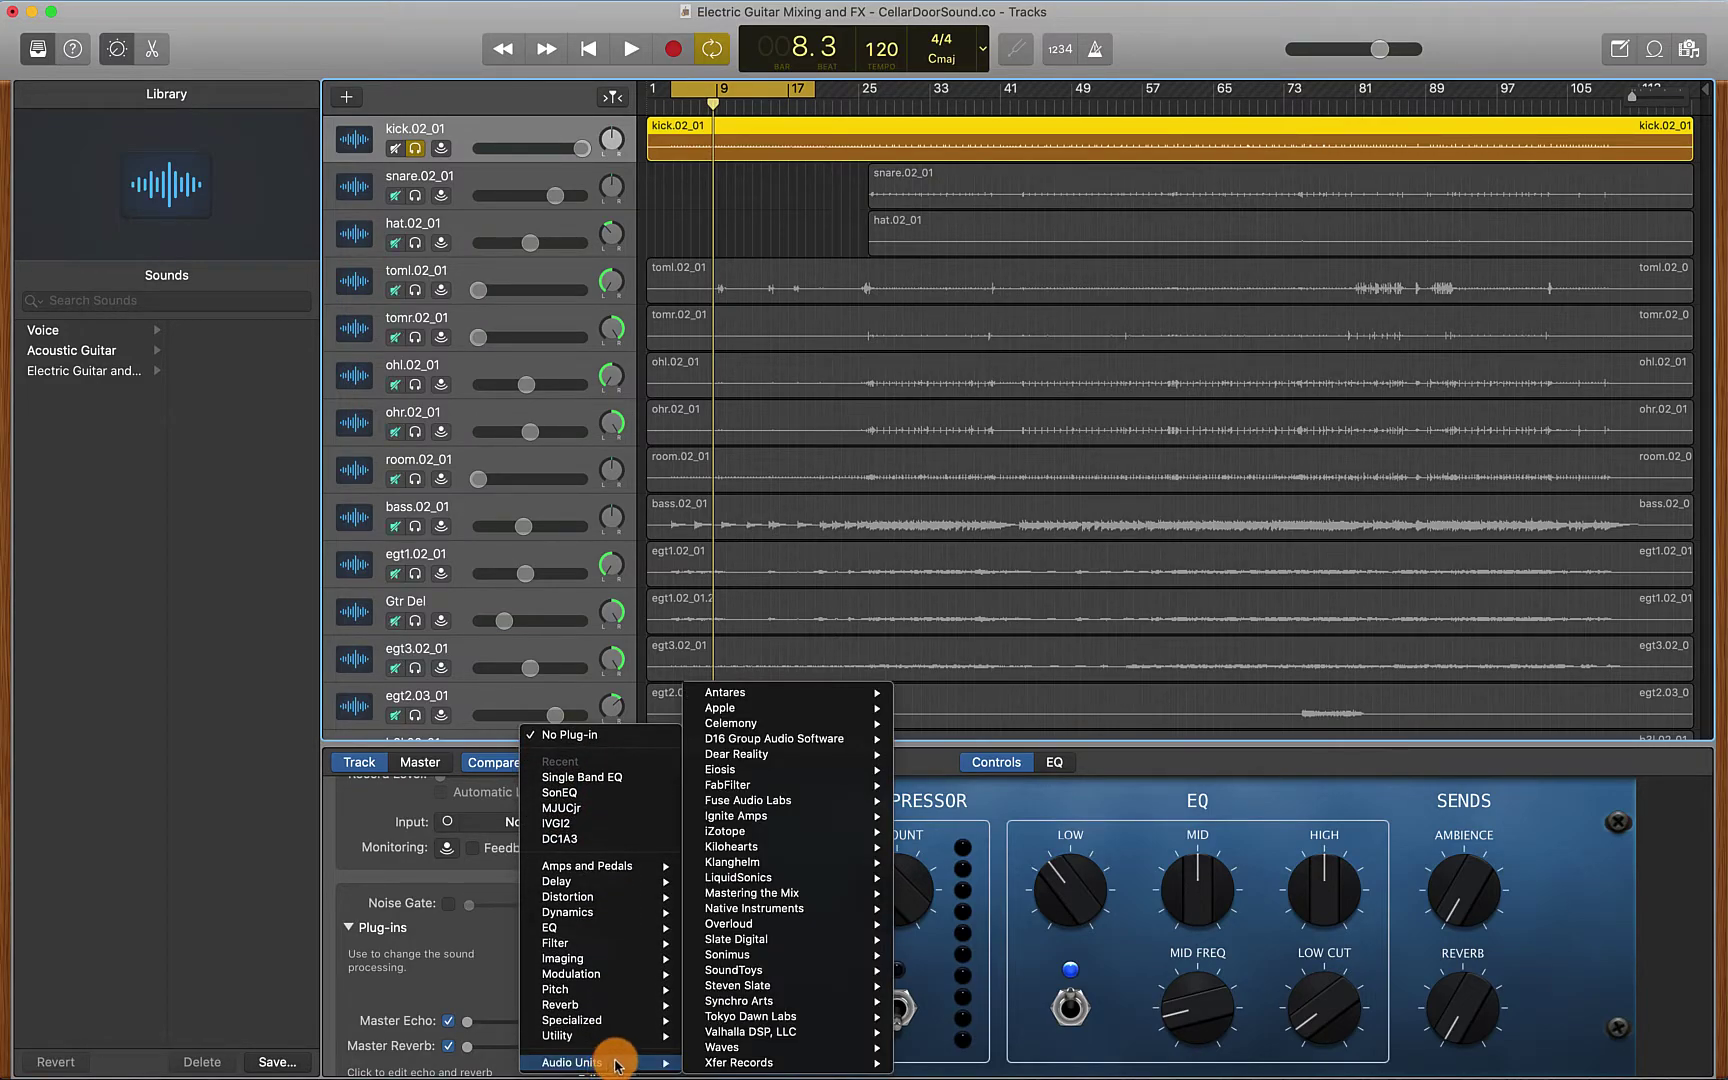
{"action": "mouse_move", "coordinate": [792, 866]}
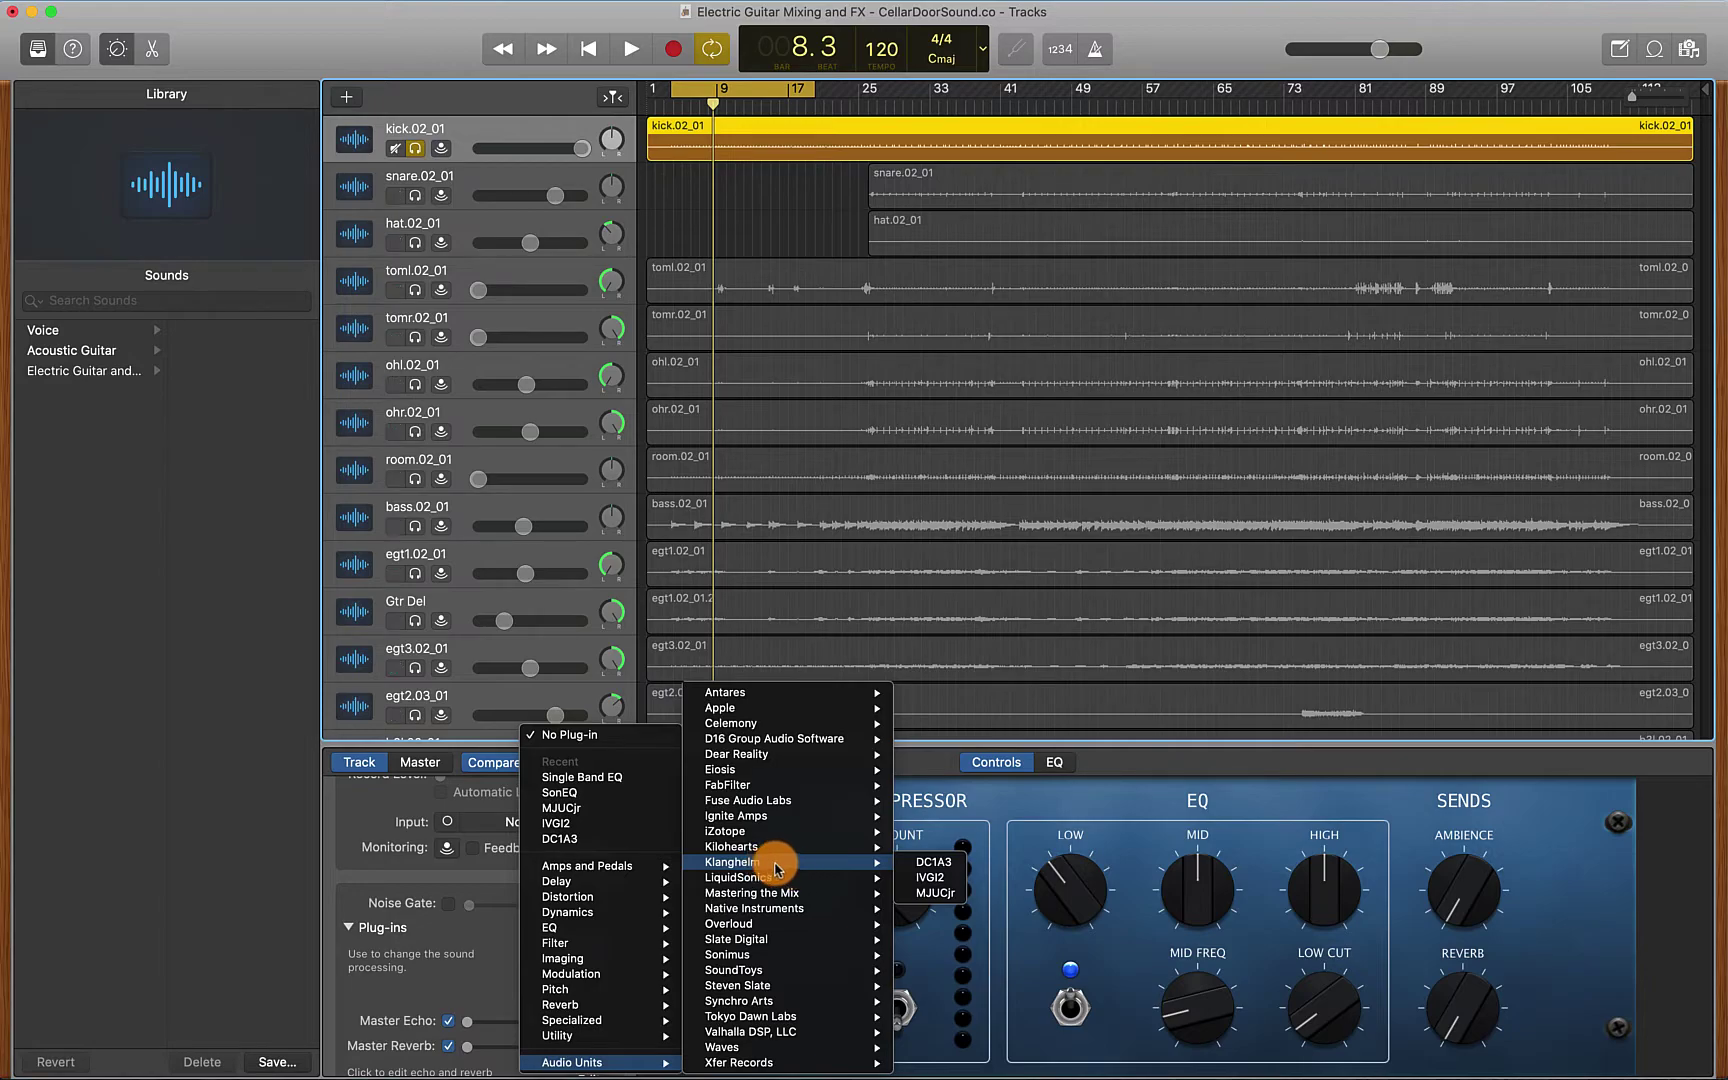
{"action": "left_click", "coordinate": [938, 895]}
{"action": "left_click_drag", "start_coordinate": [513, 90], "coordinate": [794, 315]}
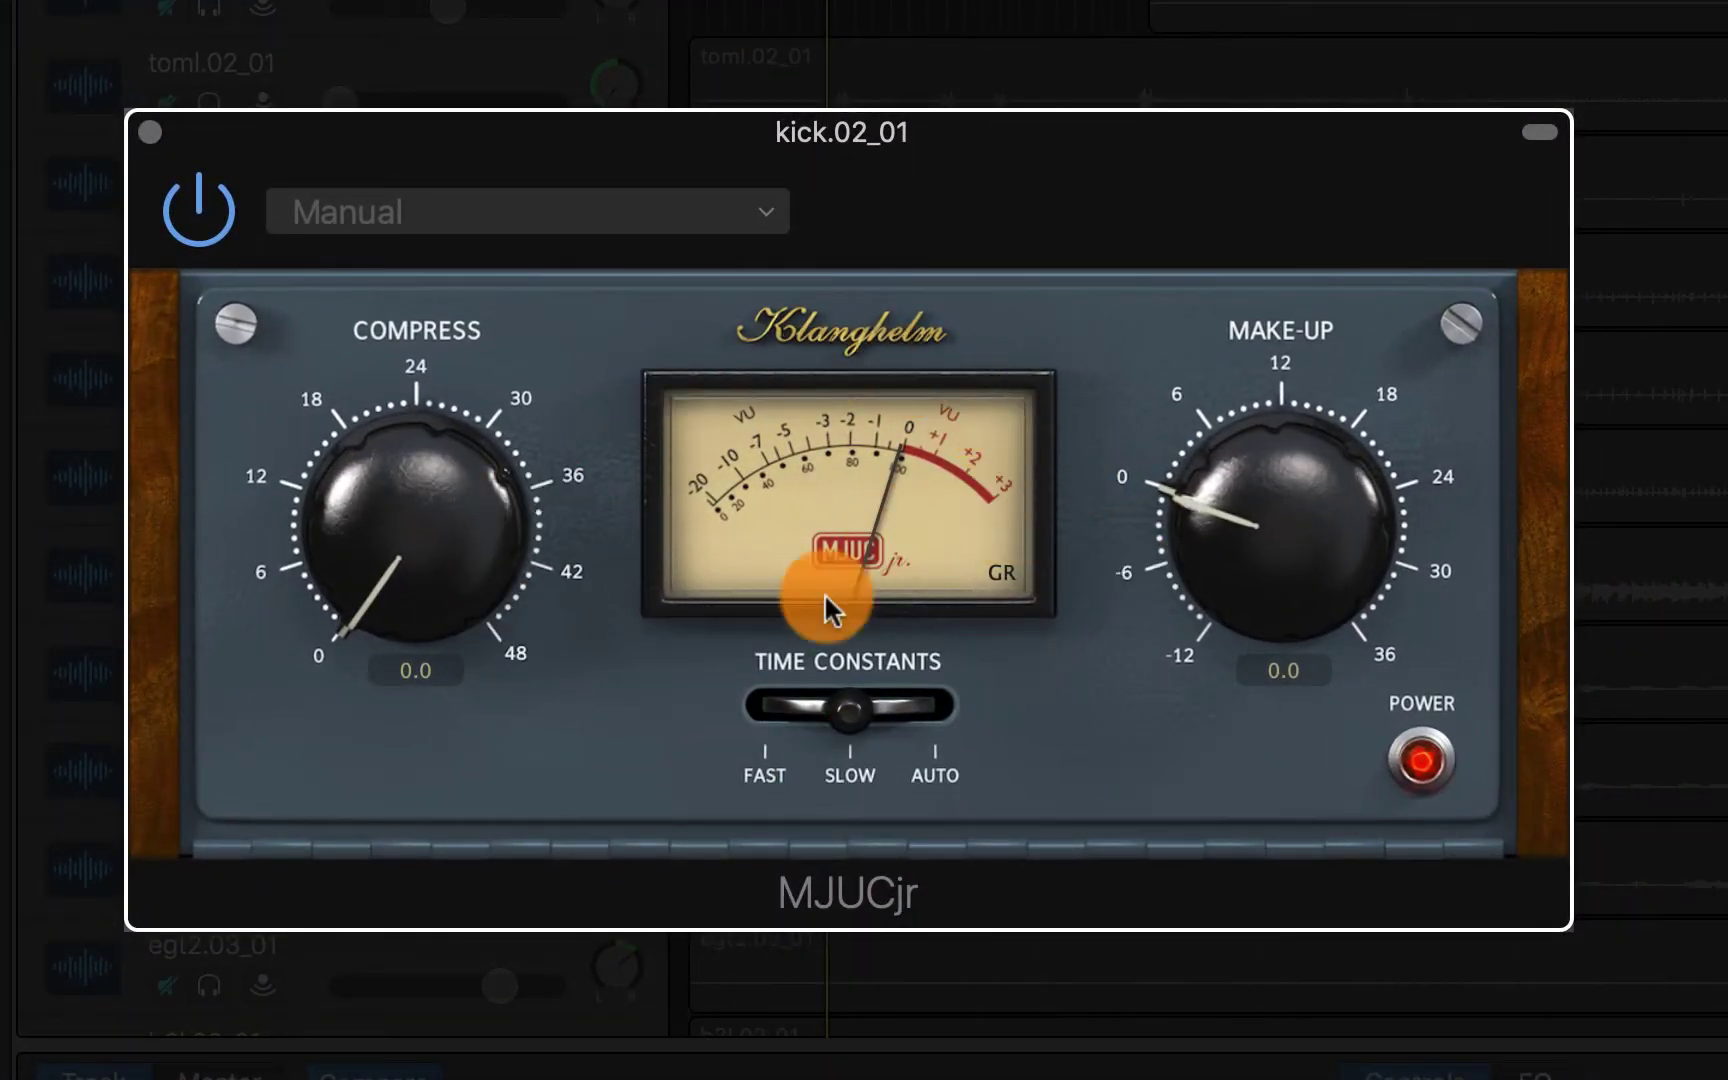
Set MJUCjr to fast time constants, reset Compress to 0, then raise it to 26.8
{"action": "left_click", "coordinate": [852, 710]}
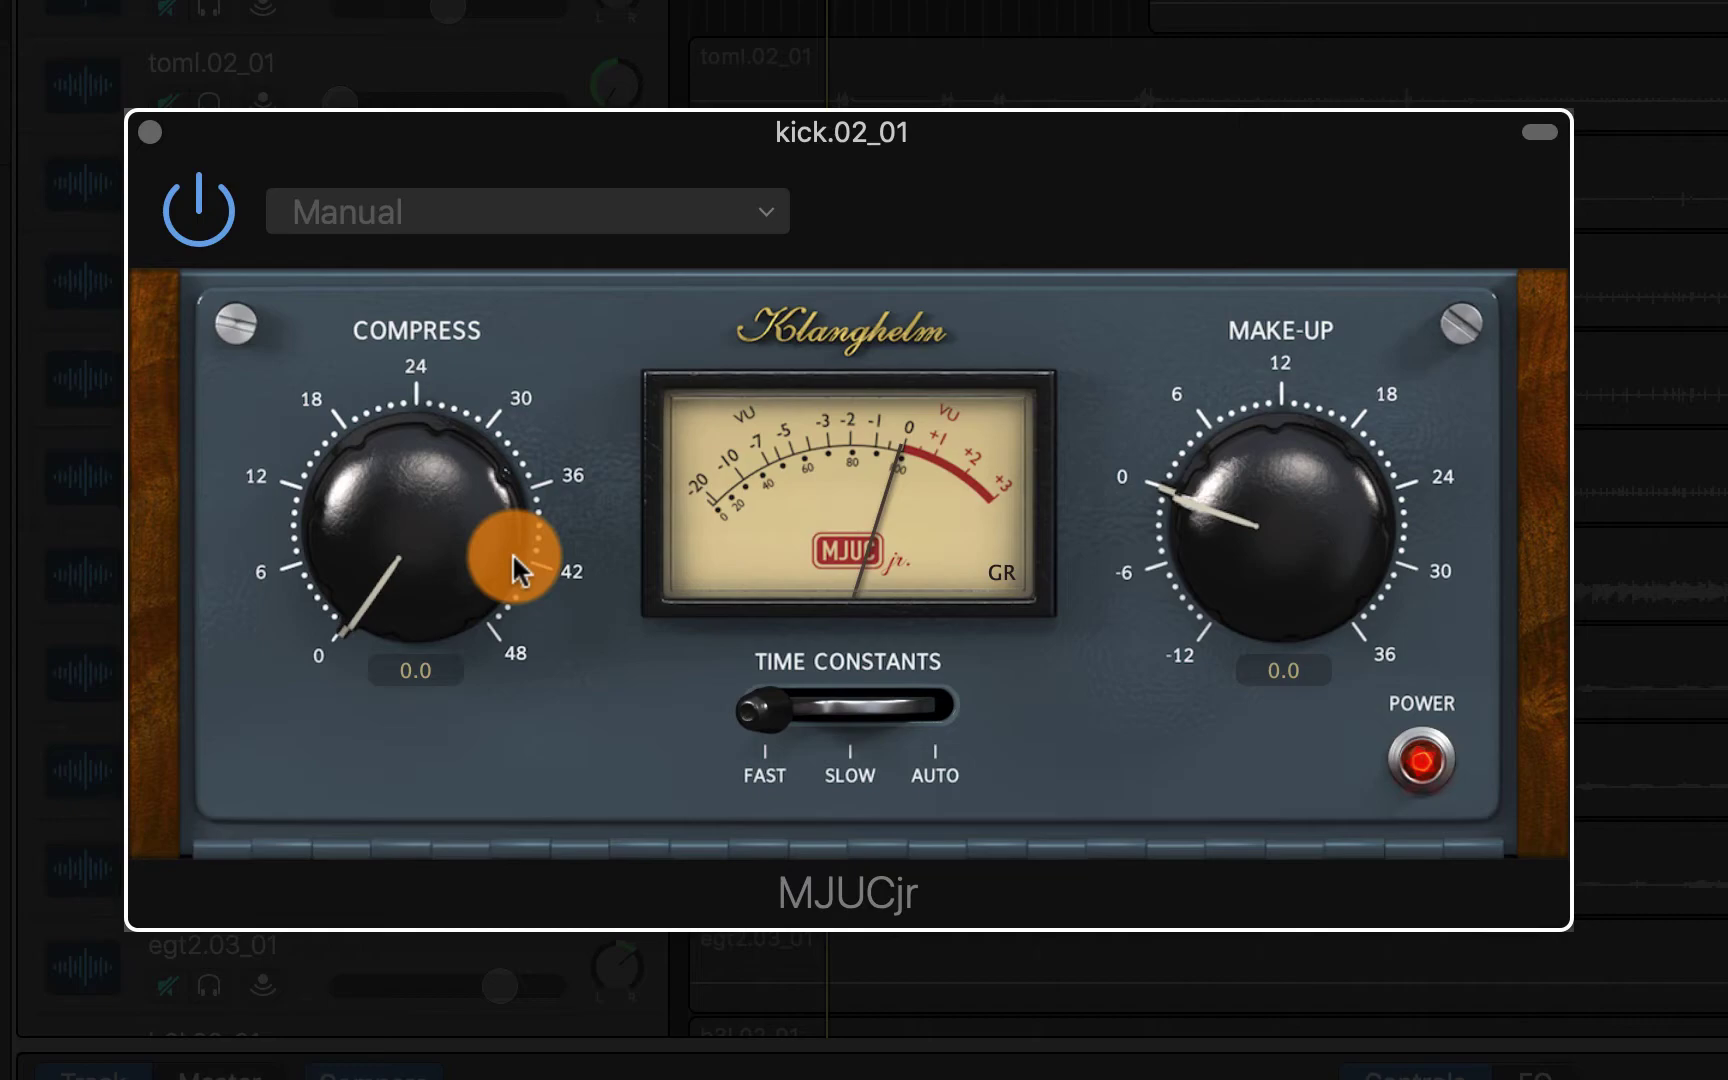
{"action": "left_click_drag", "start_coordinate": [428, 532], "coordinate": [388, 120]}
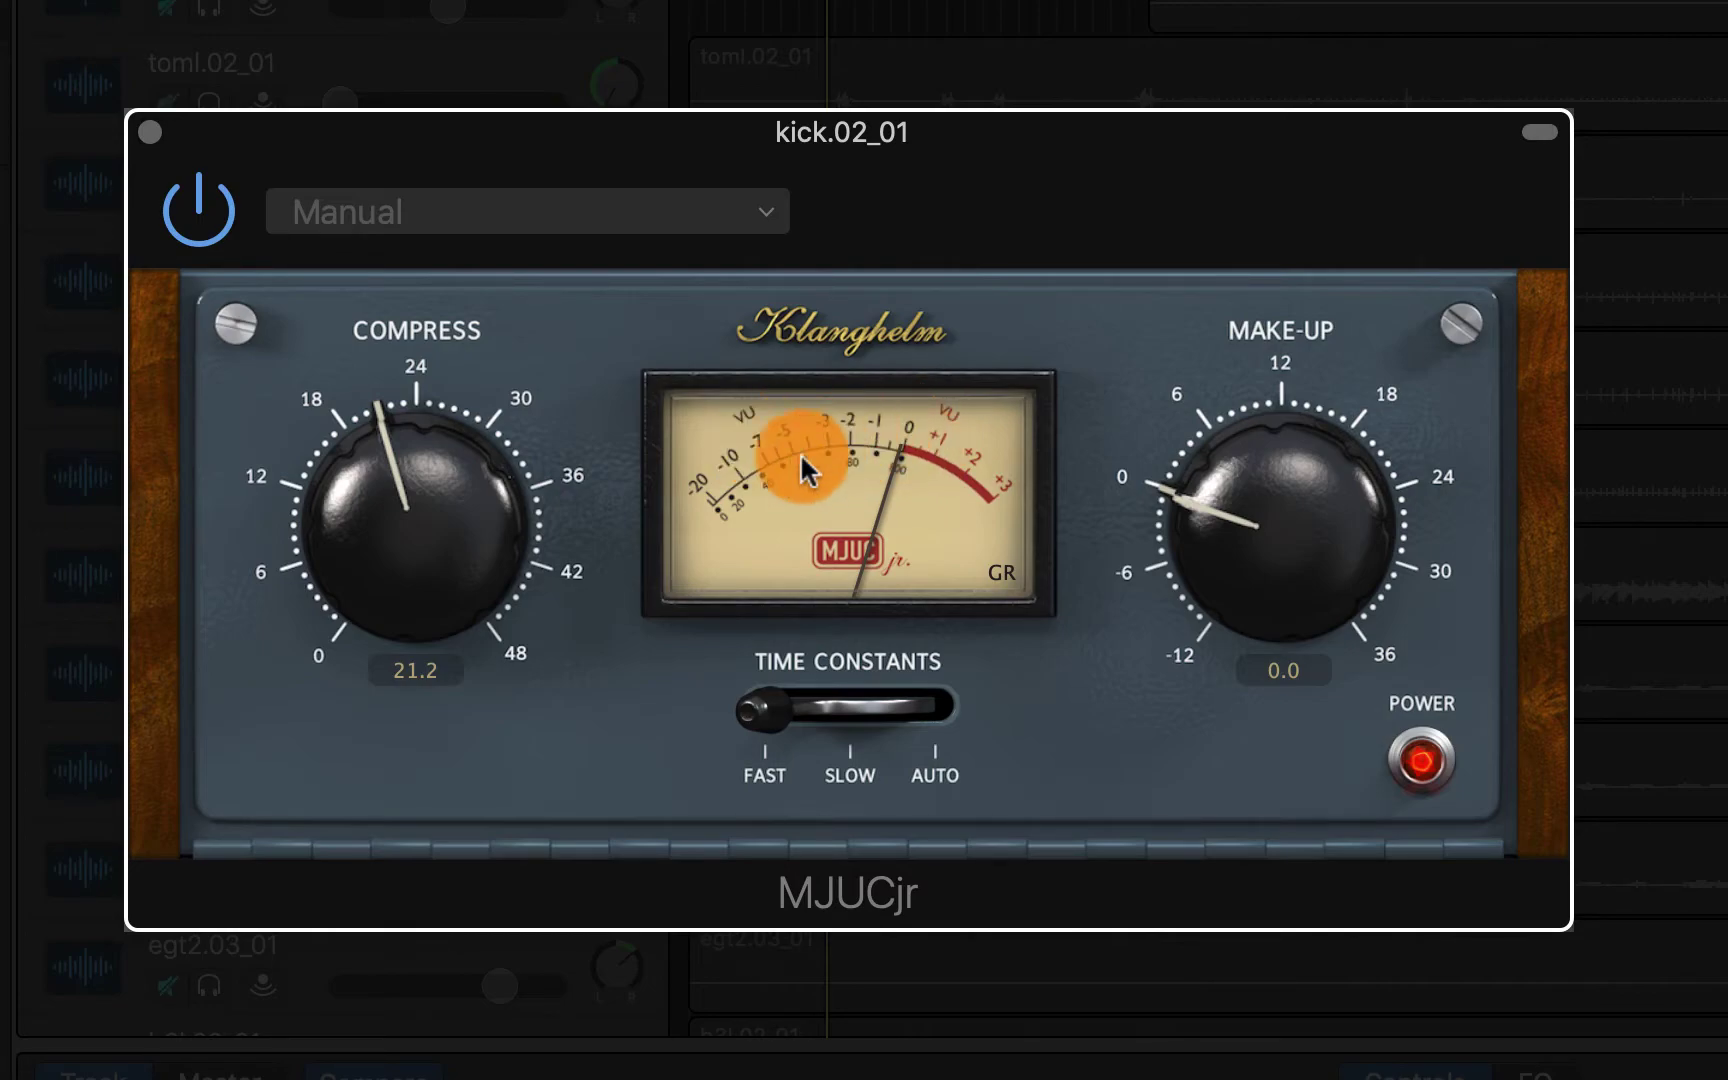
{"action": "left_click", "coordinate": [415, 492], "text": "alt"}
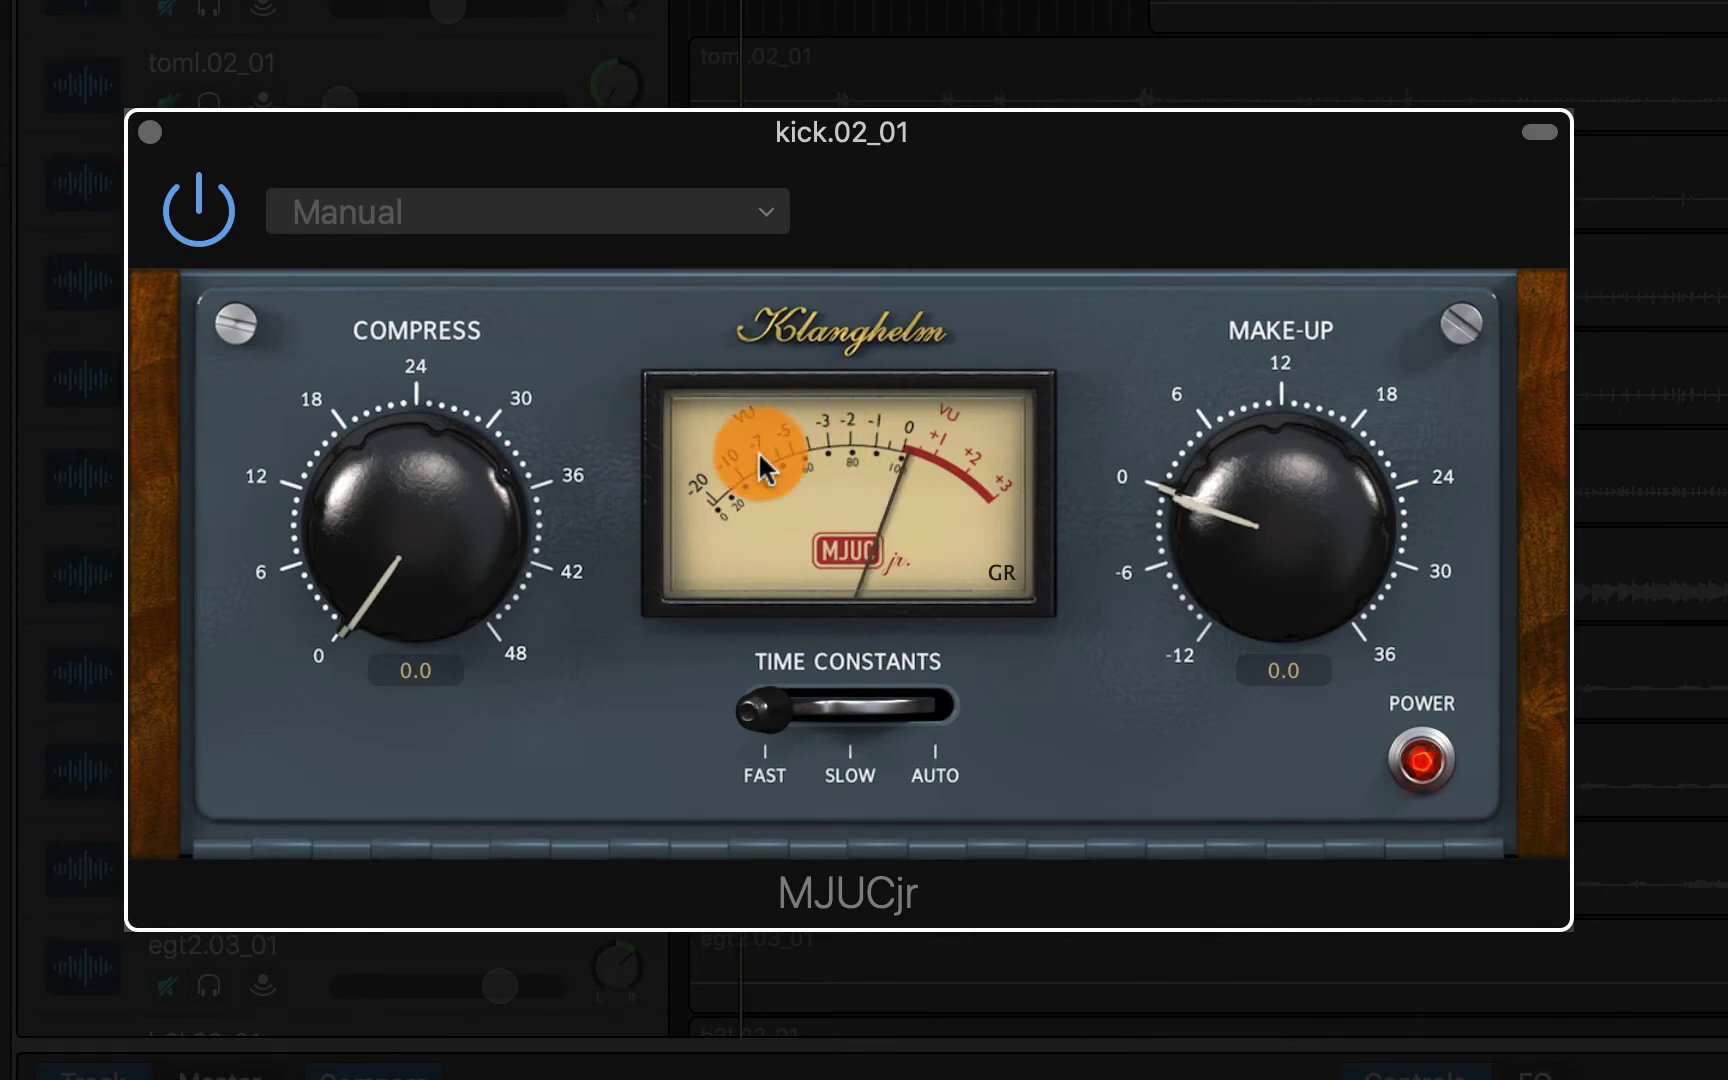
{"action": "left_click_drag", "start_coordinate": [395, 528], "coordinate": [400, 10]}
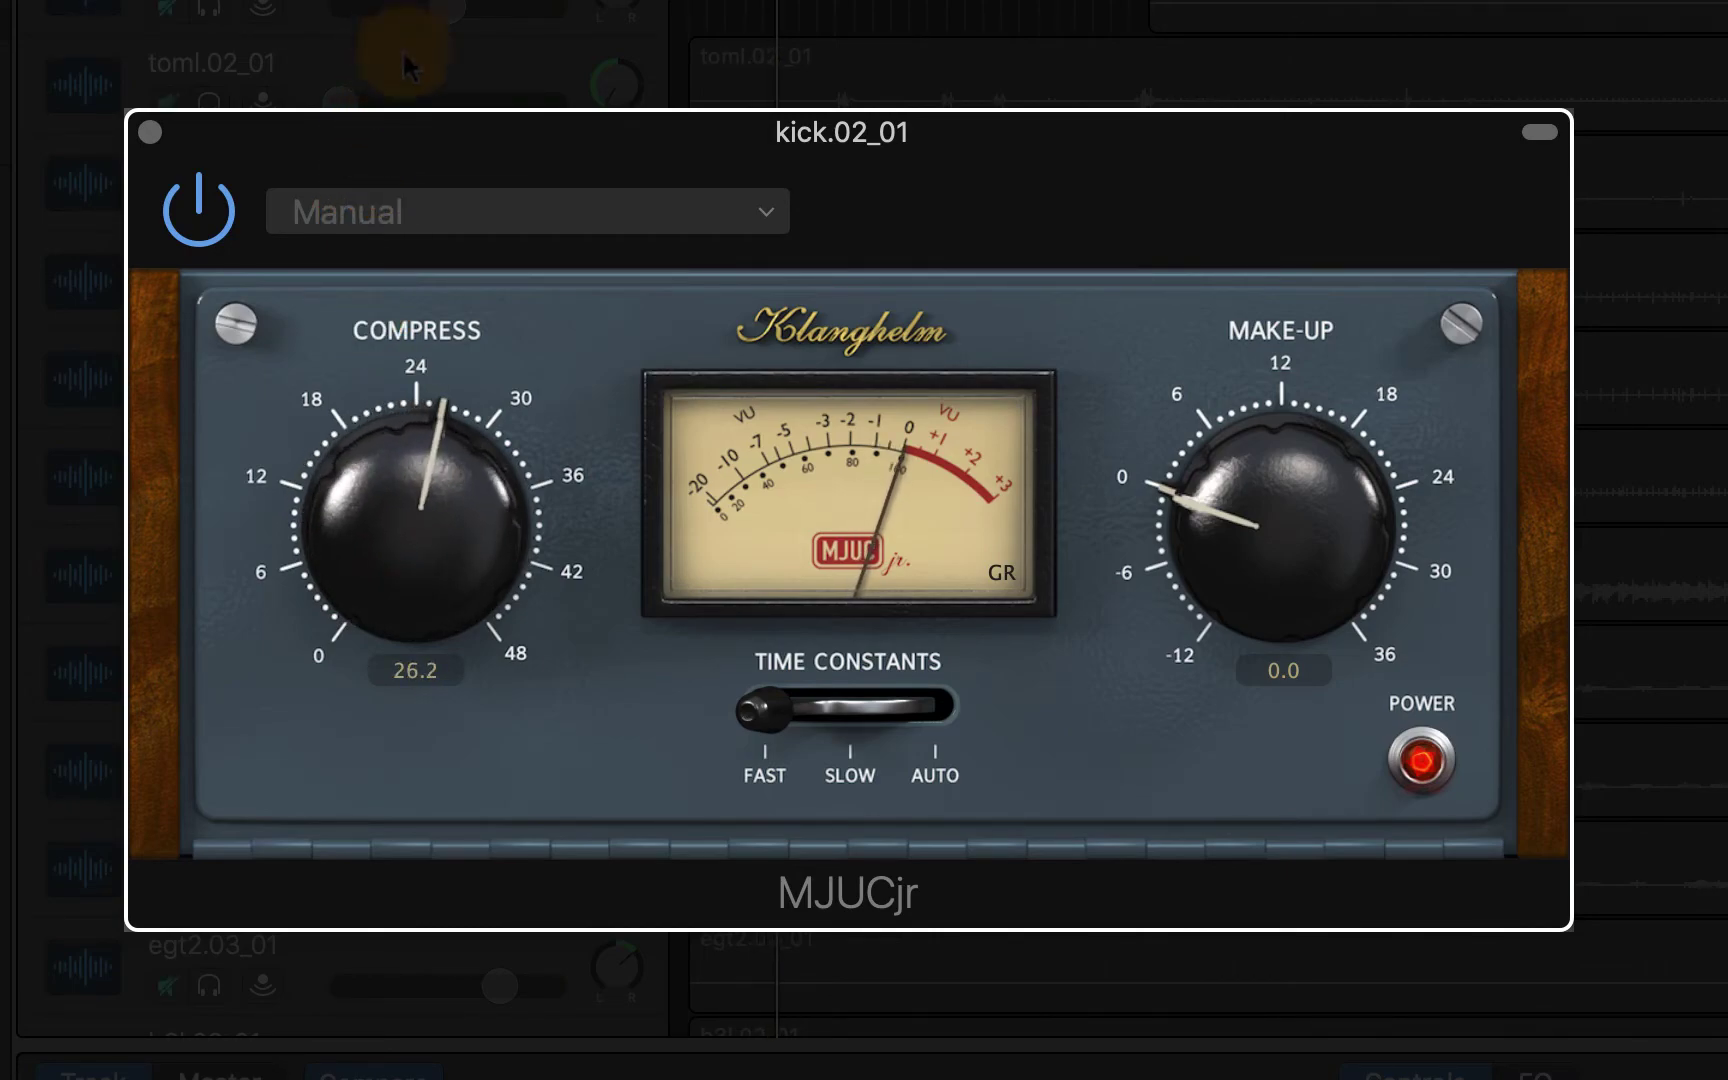
{"action": "left_click", "coordinate": [366, 474]}
{"action": "mouse_move", "coordinate": [366, 474]}
{"action": "left_mouse_down"}
{"action": "mouse_move", "coordinate": [364, 440]}
{"action": "mouse_move", "coordinate": [364, 456]}
{"action": "left_mouse_up"}
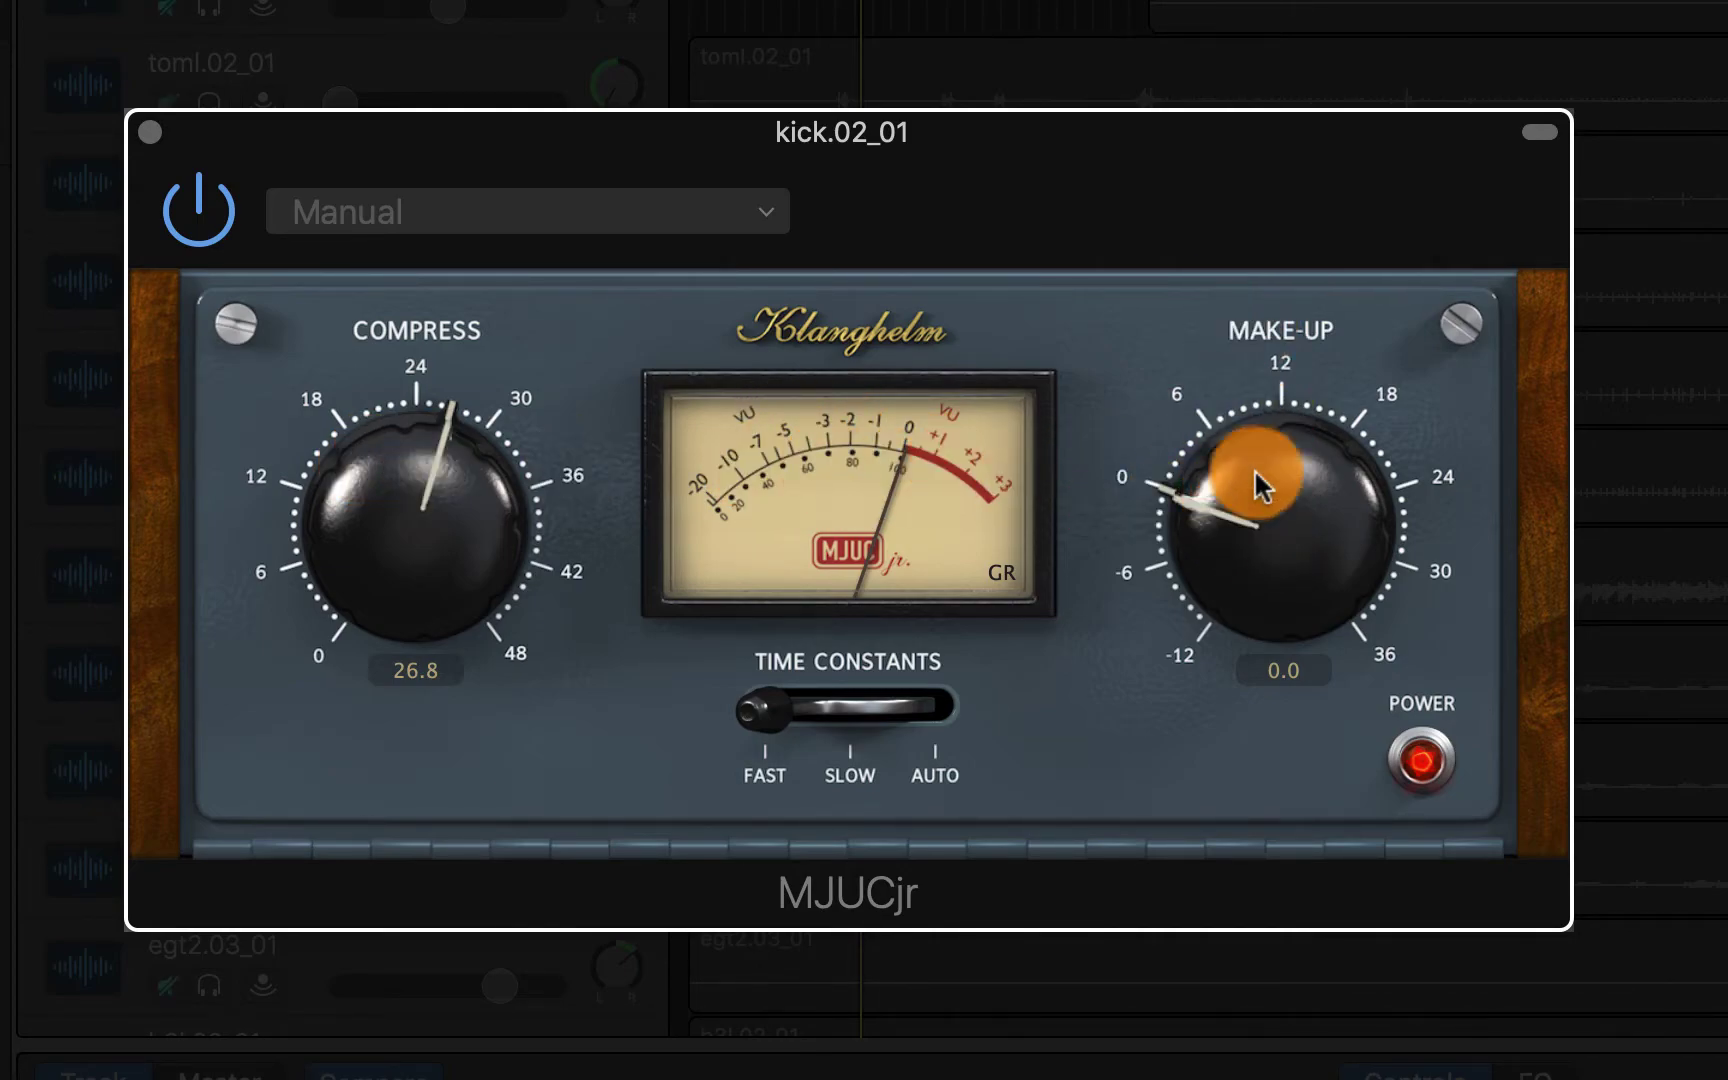
Turn the MJUCjr Make-Up knob up, then fine-tune it to 6.2
{"action": "left_click_drag", "start_coordinate": [1262, 510], "coordinate": [1251, 386]}
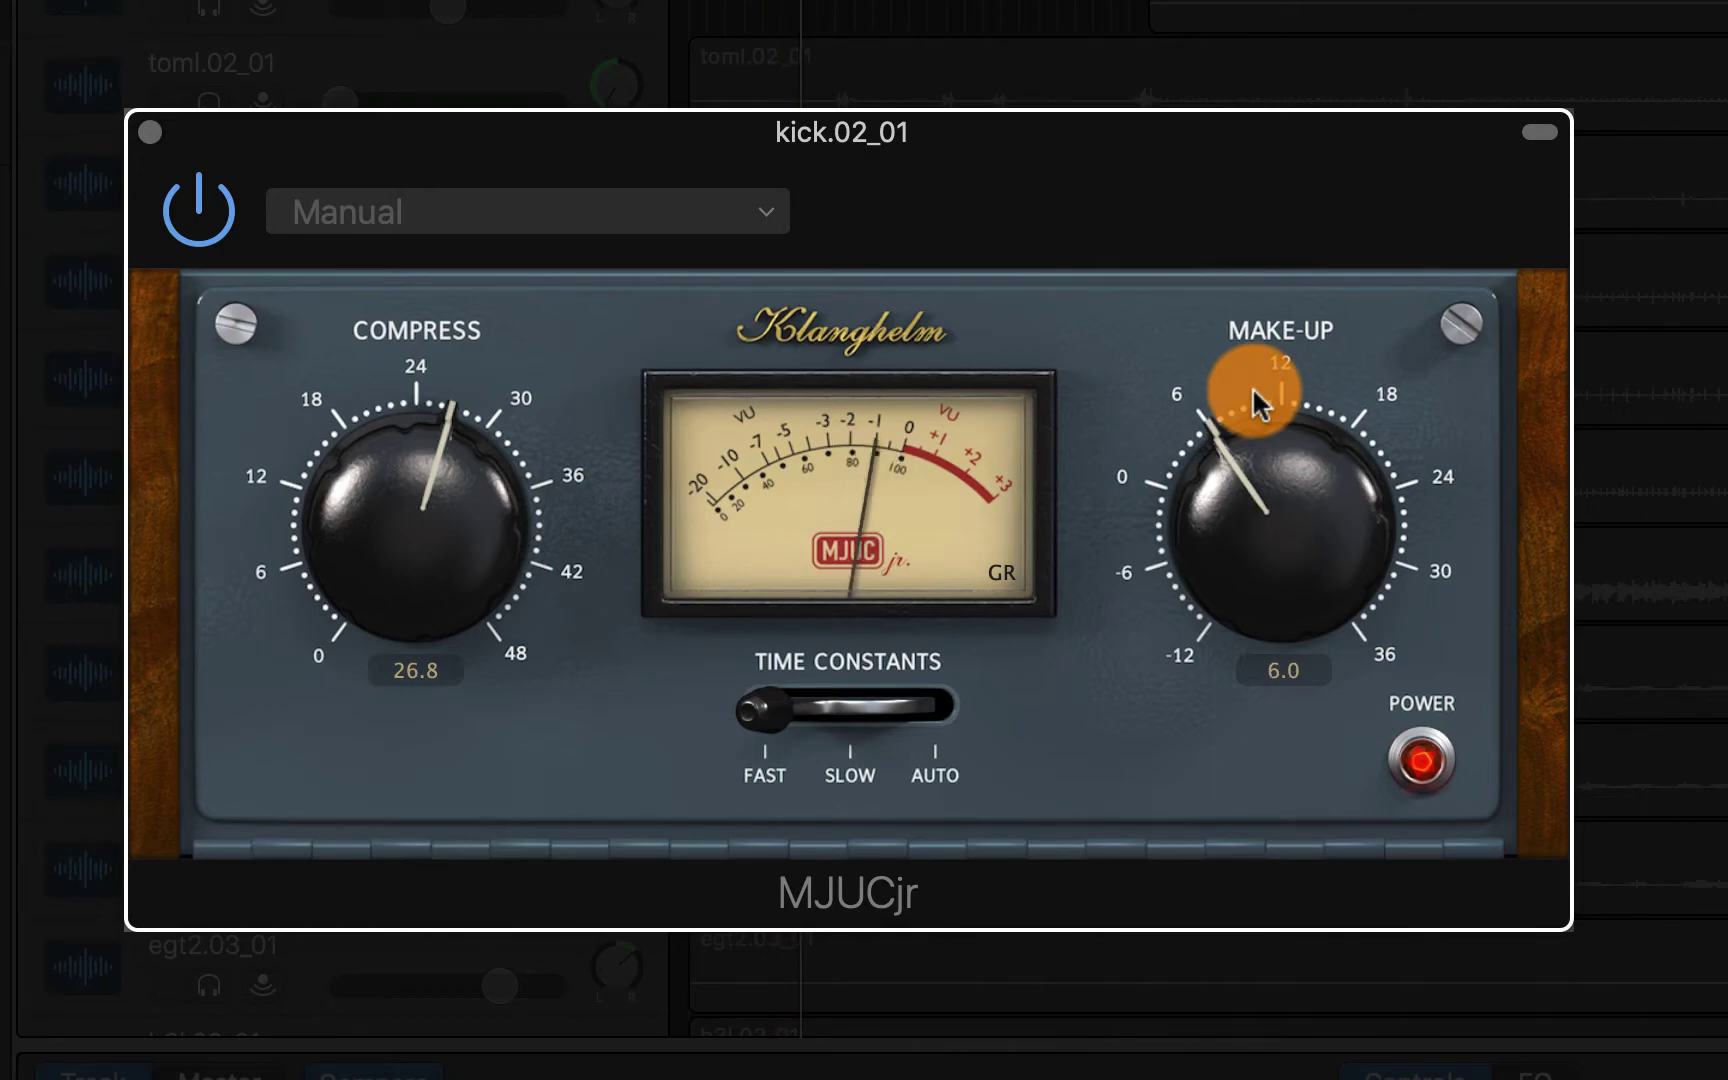
{"action": "mouse_move", "coordinate": [1264, 456]}
{"action": "left_mouse_down"}
{"action": "mouse_move", "coordinate": [1266, 473]}
{"action": "mouse_move", "coordinate": [1266, 454]}
{"action": "left_mouse_up"}
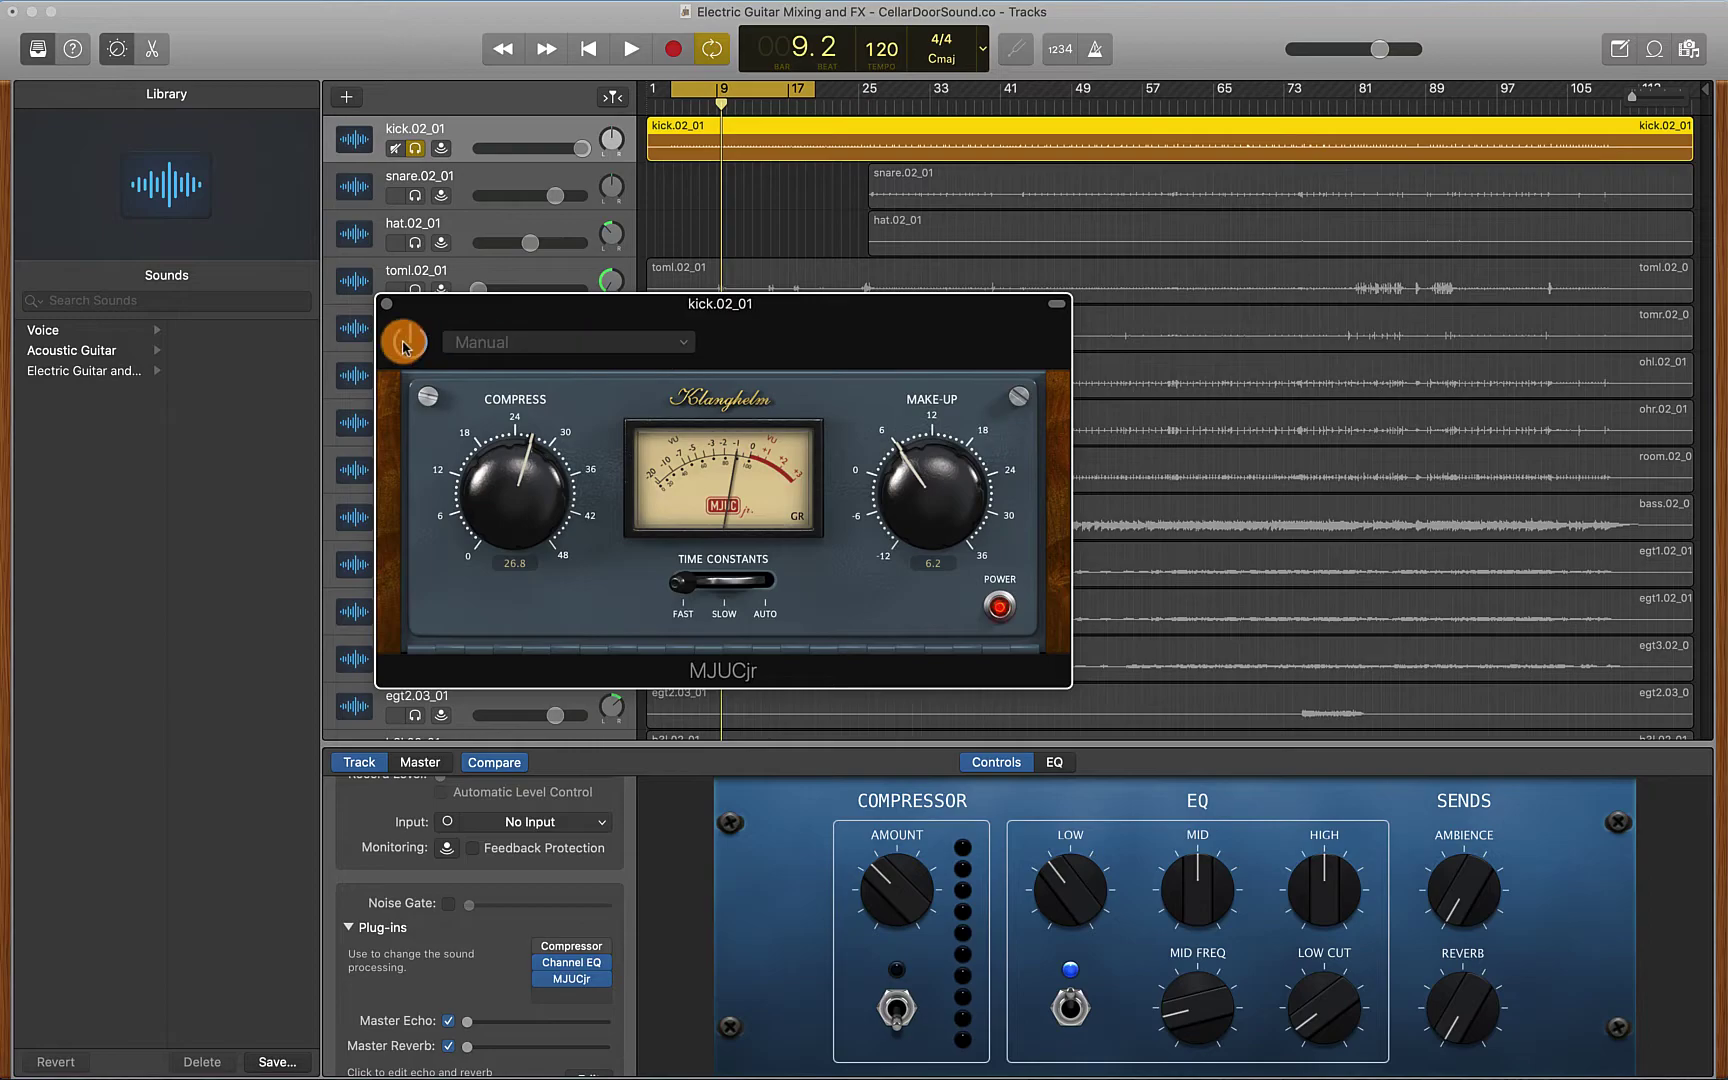
Close MJUCjr and insert Dynamics > Enveloper in the kick's next plug-in slot
{"action": "left_click", "coordinate": [386, 303]}
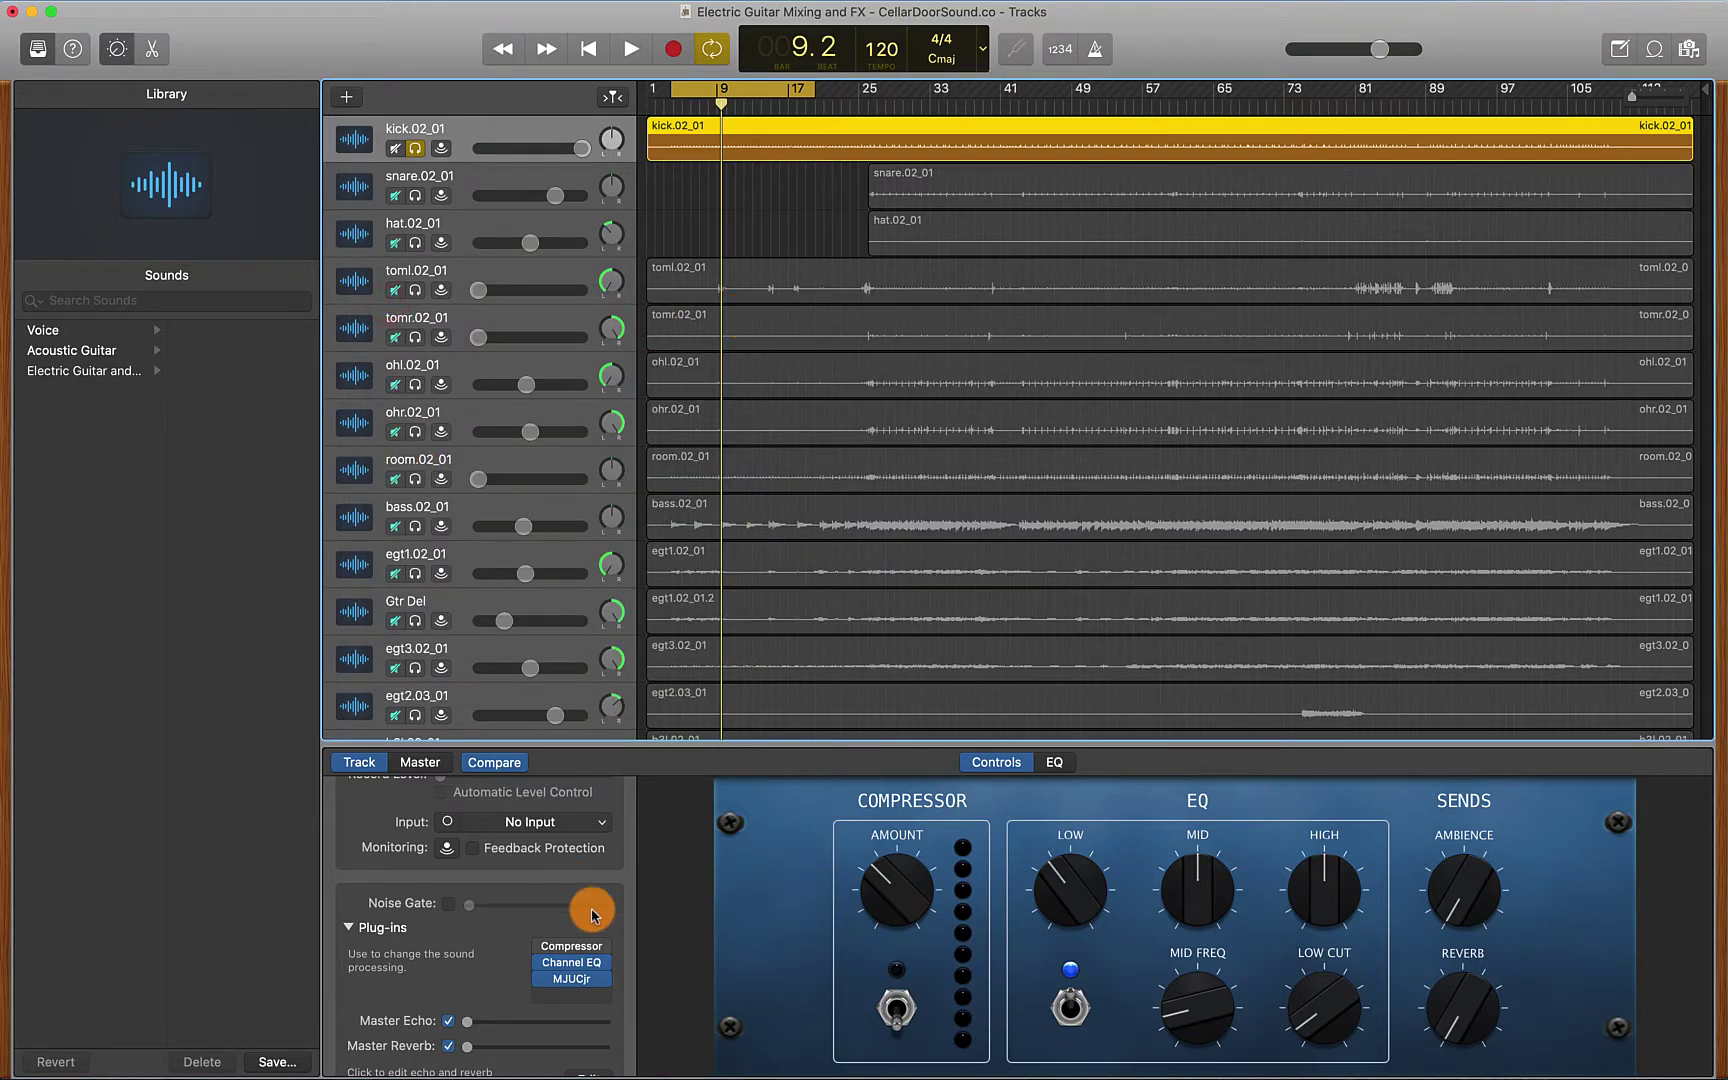
{"action": "left_click", "coordinate": [605, 998]}
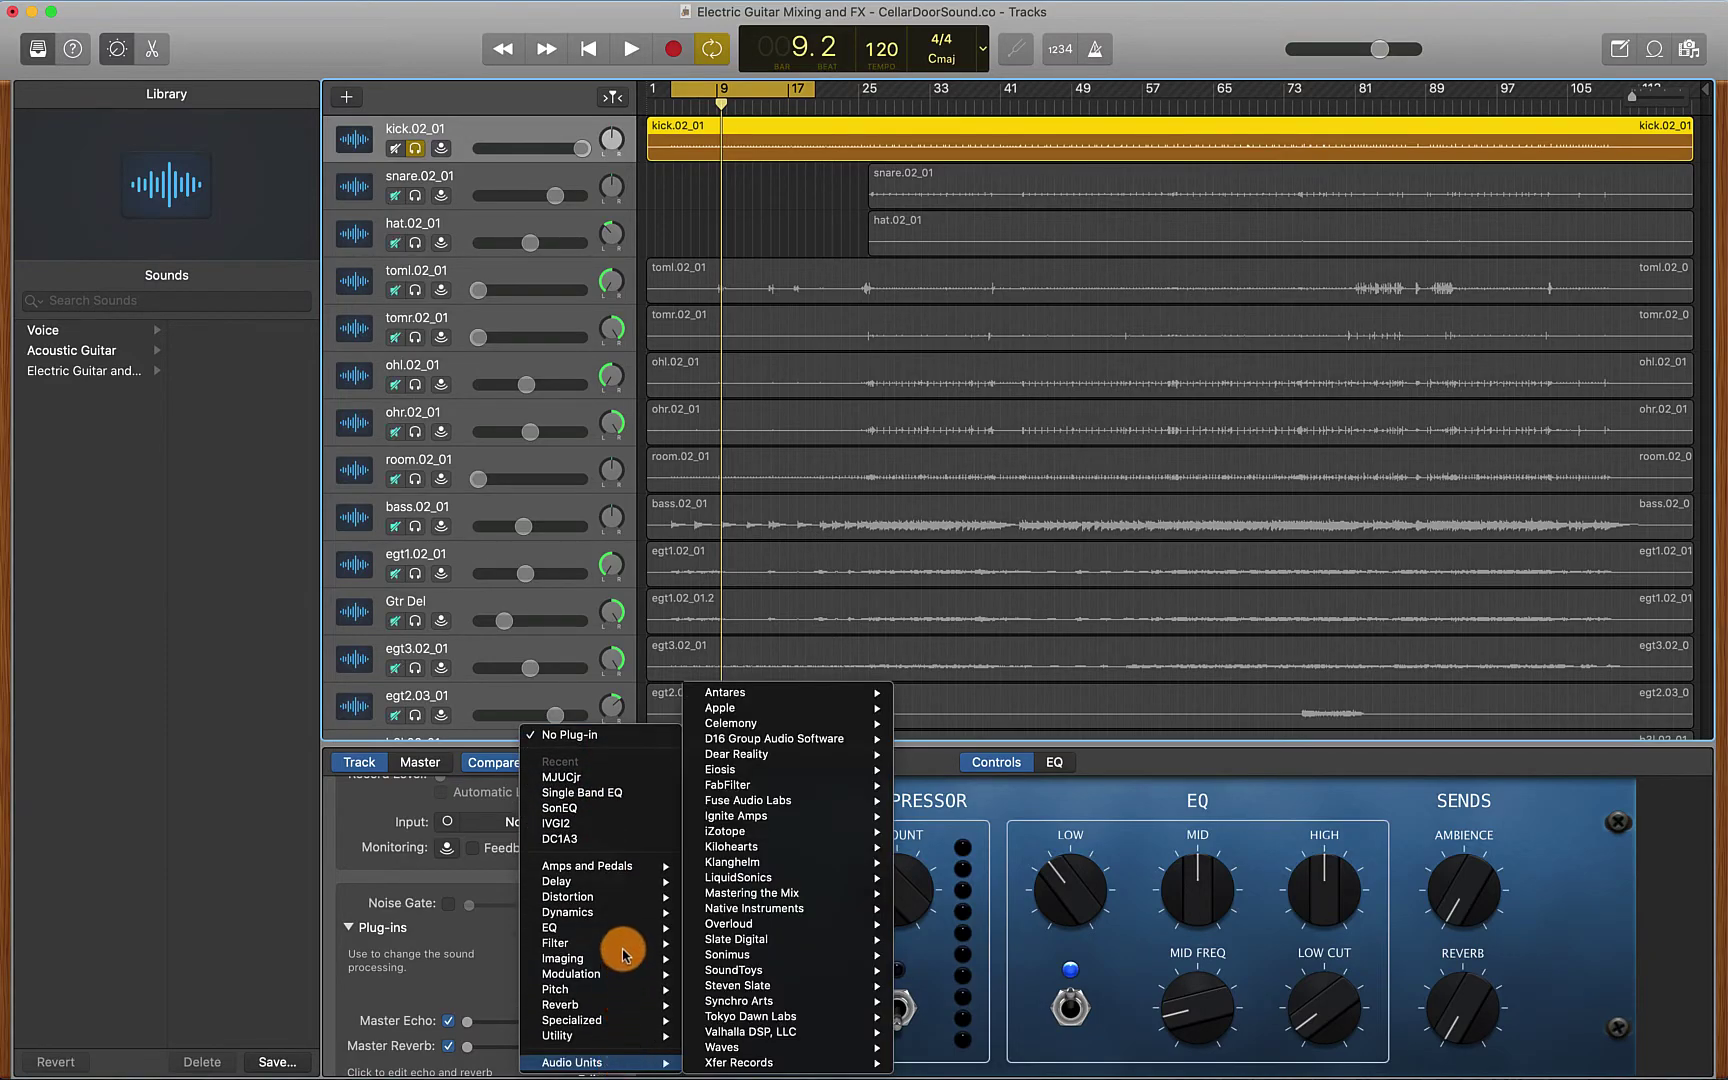
{"action": "mouse_move", "coordinate": [620, 899]}
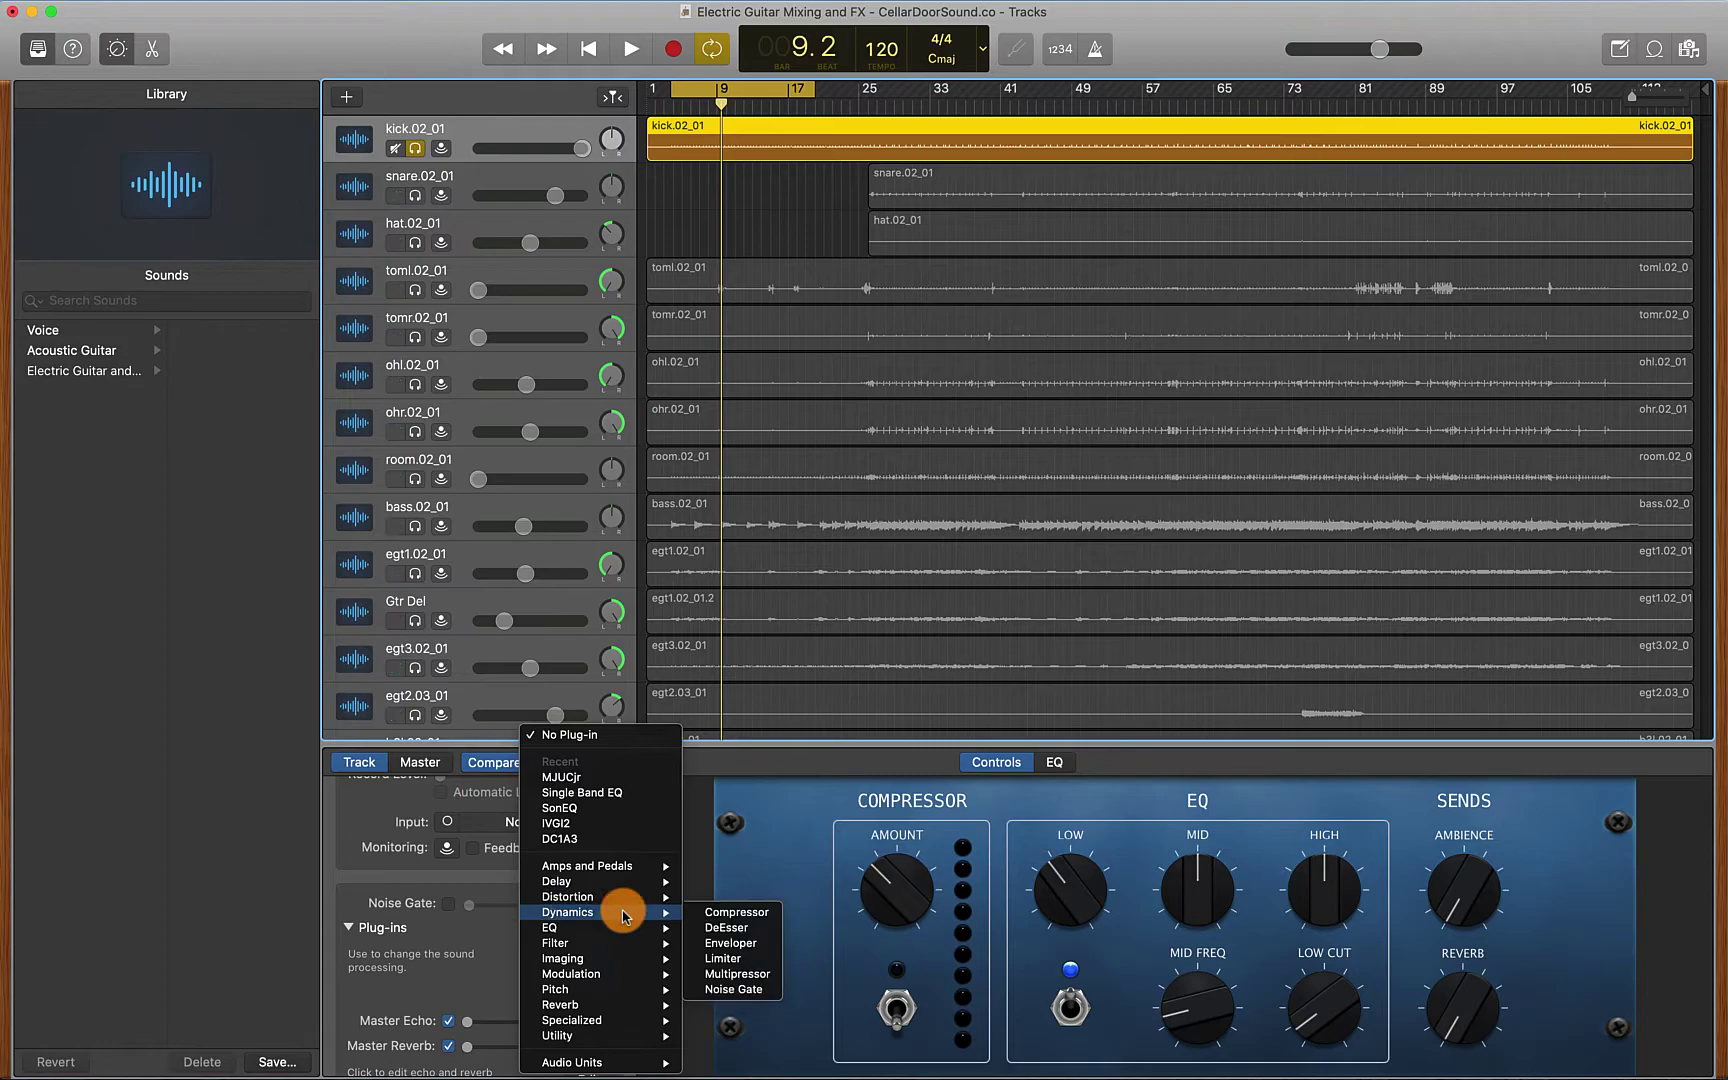
{"action": "left_click", "coordinate": [735, 940]}
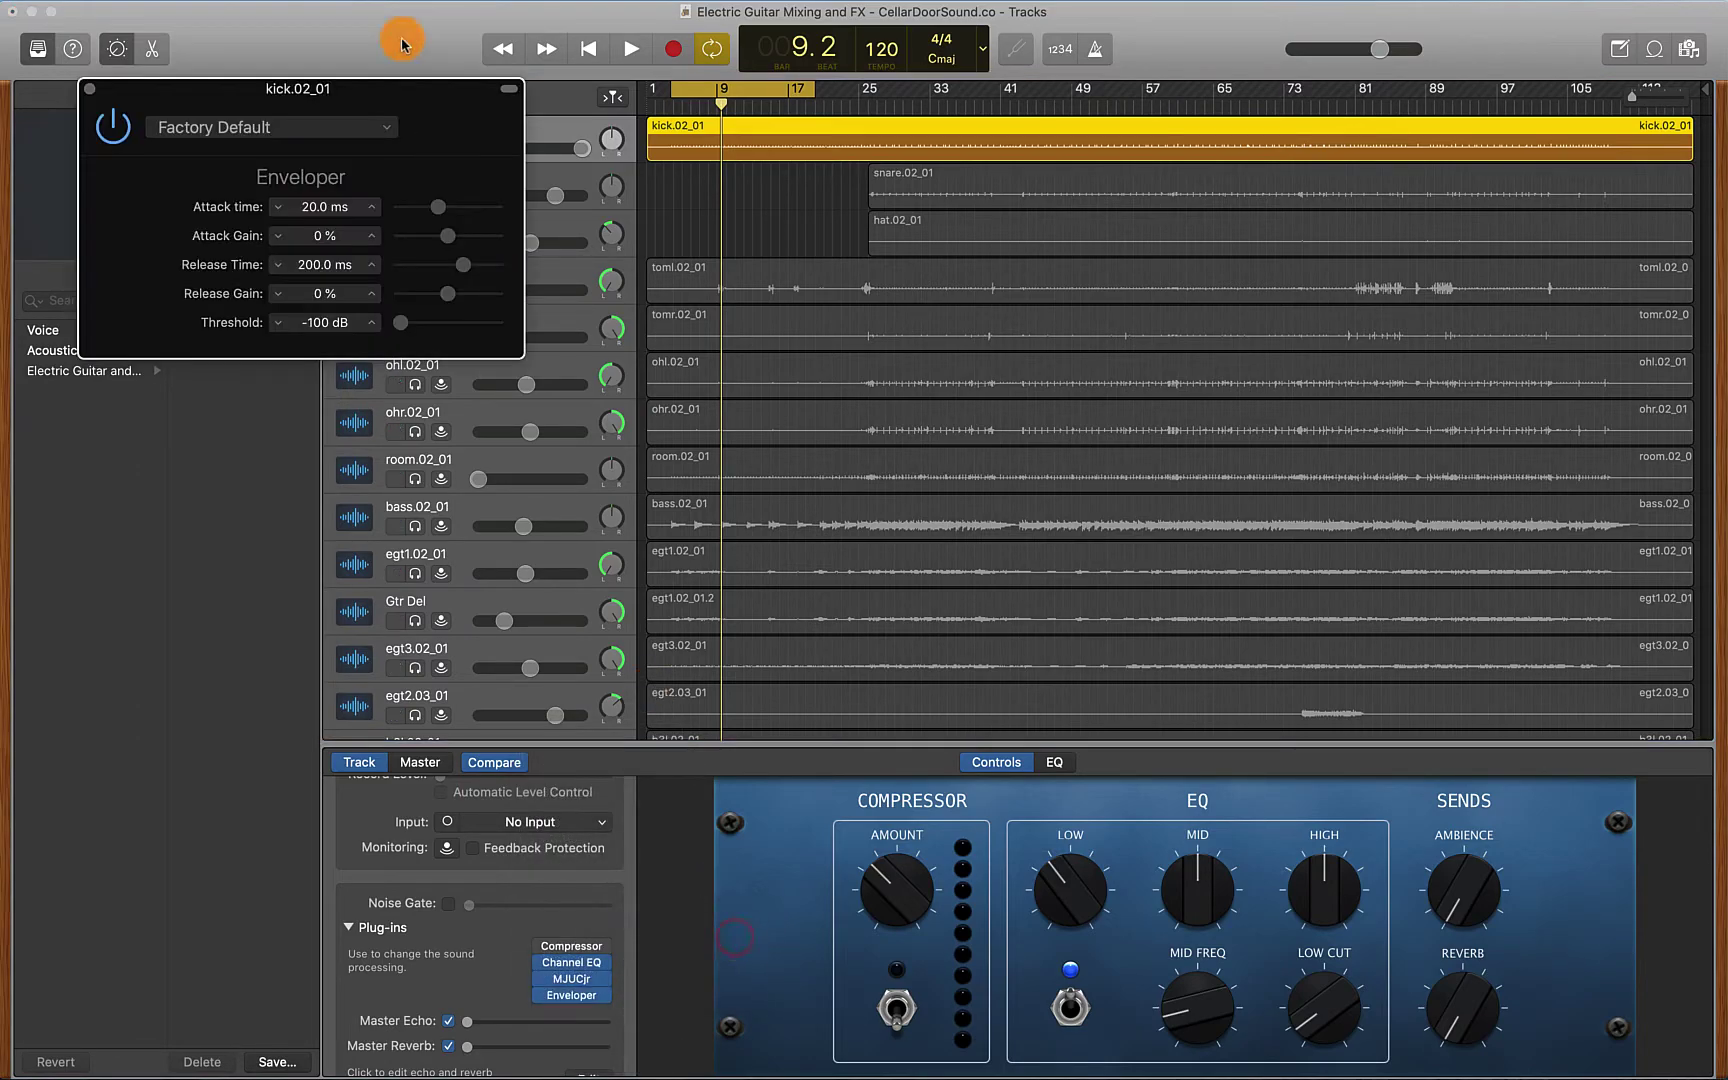
Lower the Enveloper Release Gain to -40 %, then compare it bypassed and re-enabled
{"action": "left_click_drag", "start_coordinate": [401, 95], "coordinate": [590, 351]}
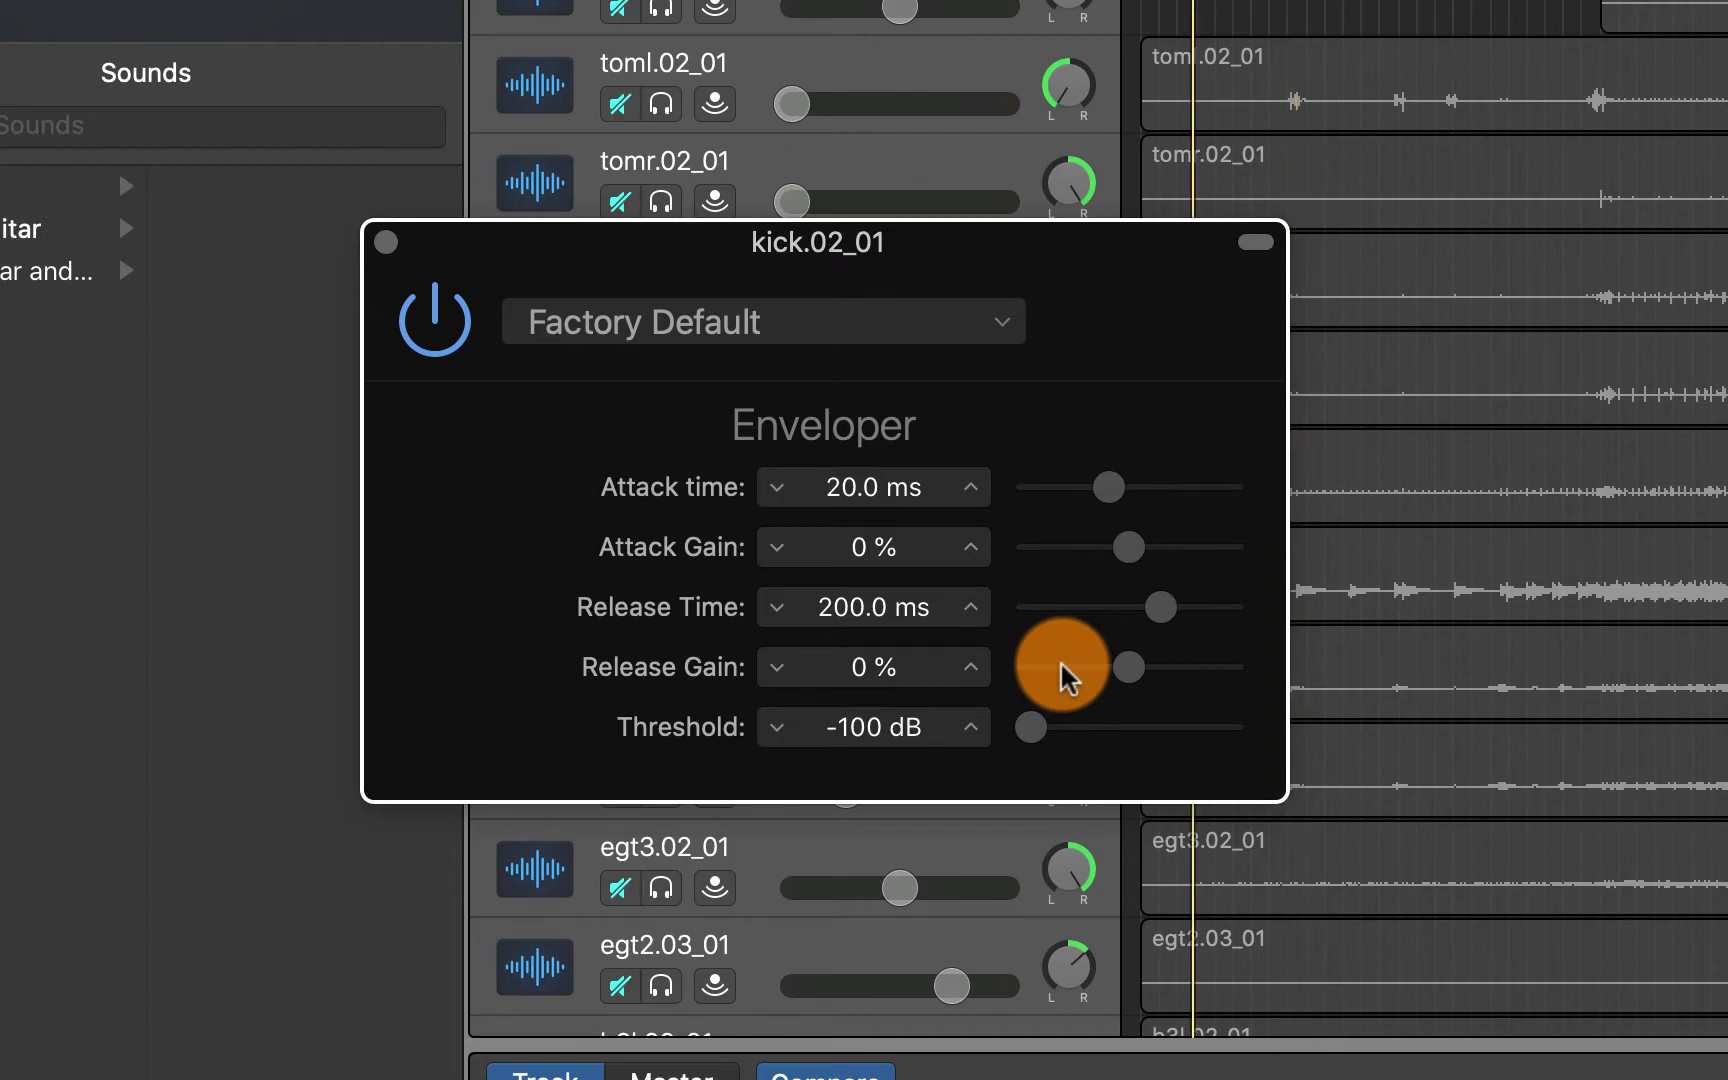
{"action": "left_click", "coordinate": [1120, 668]}
{"action": "left_click_drag", "start_coordinate": [1120, 670], "coordinate": [1085, 672]}
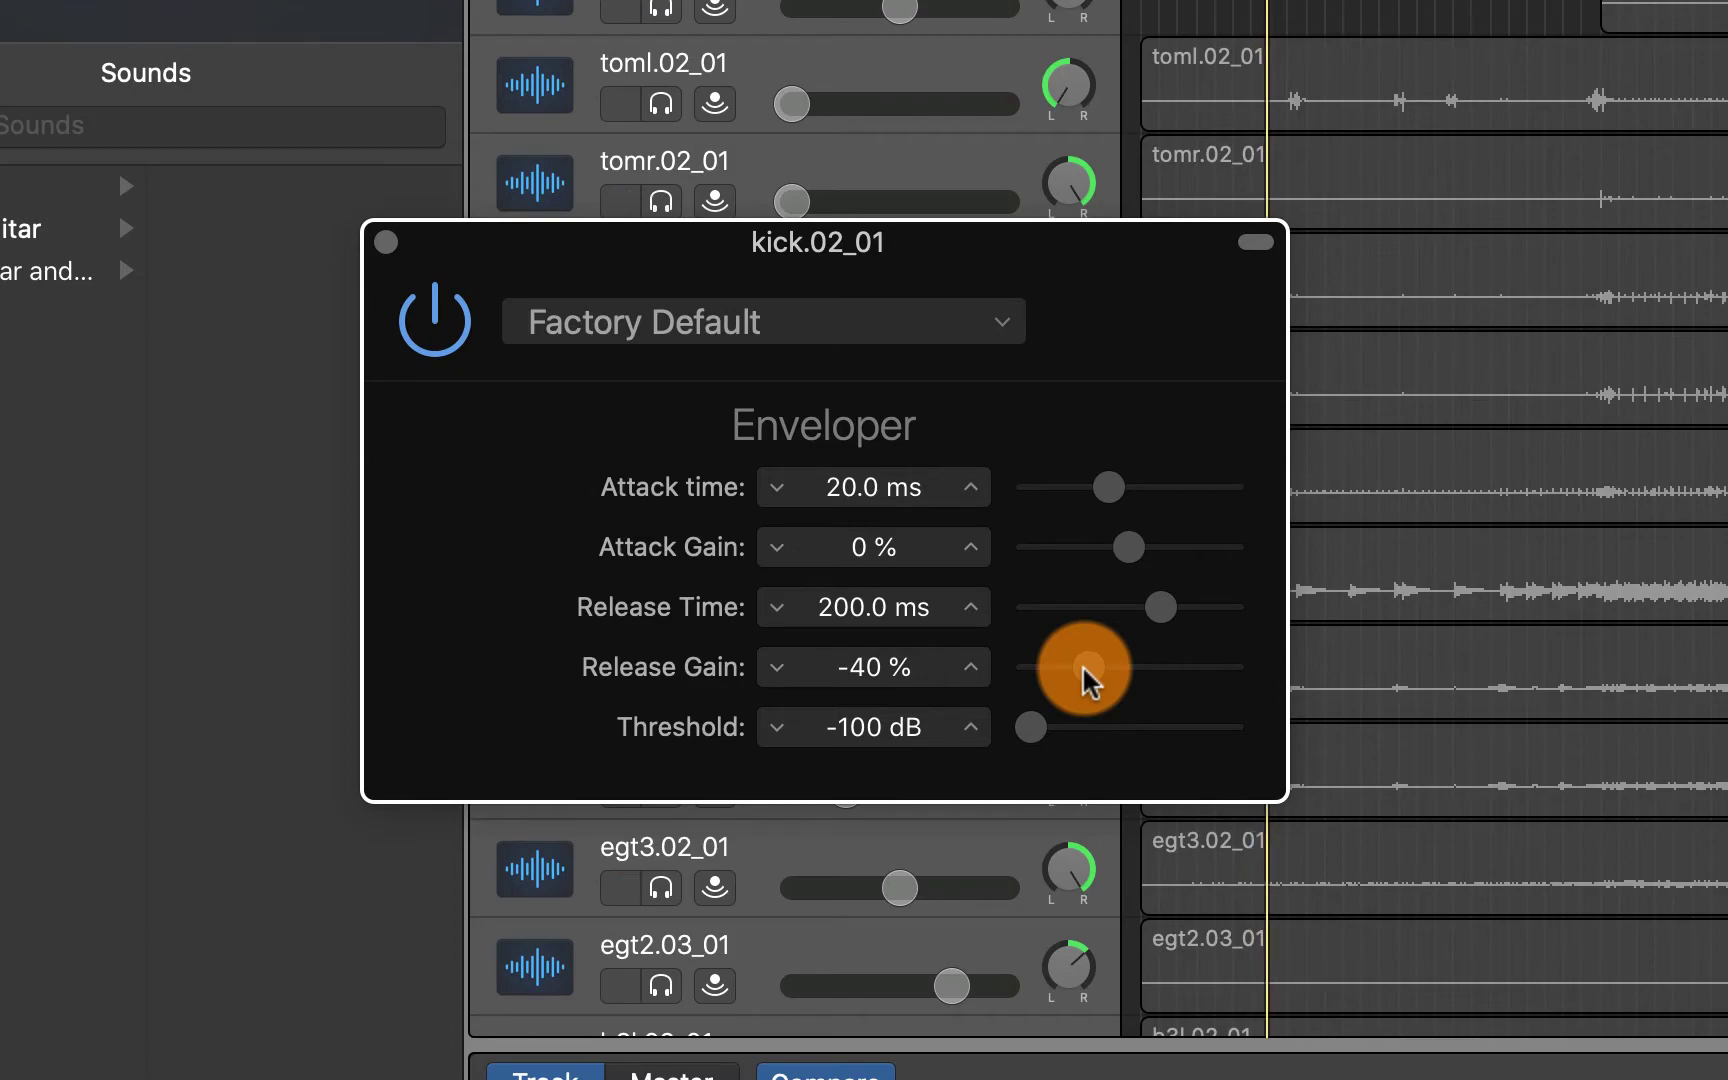
{"action": "left_click", "coordinate": [459, 326]}
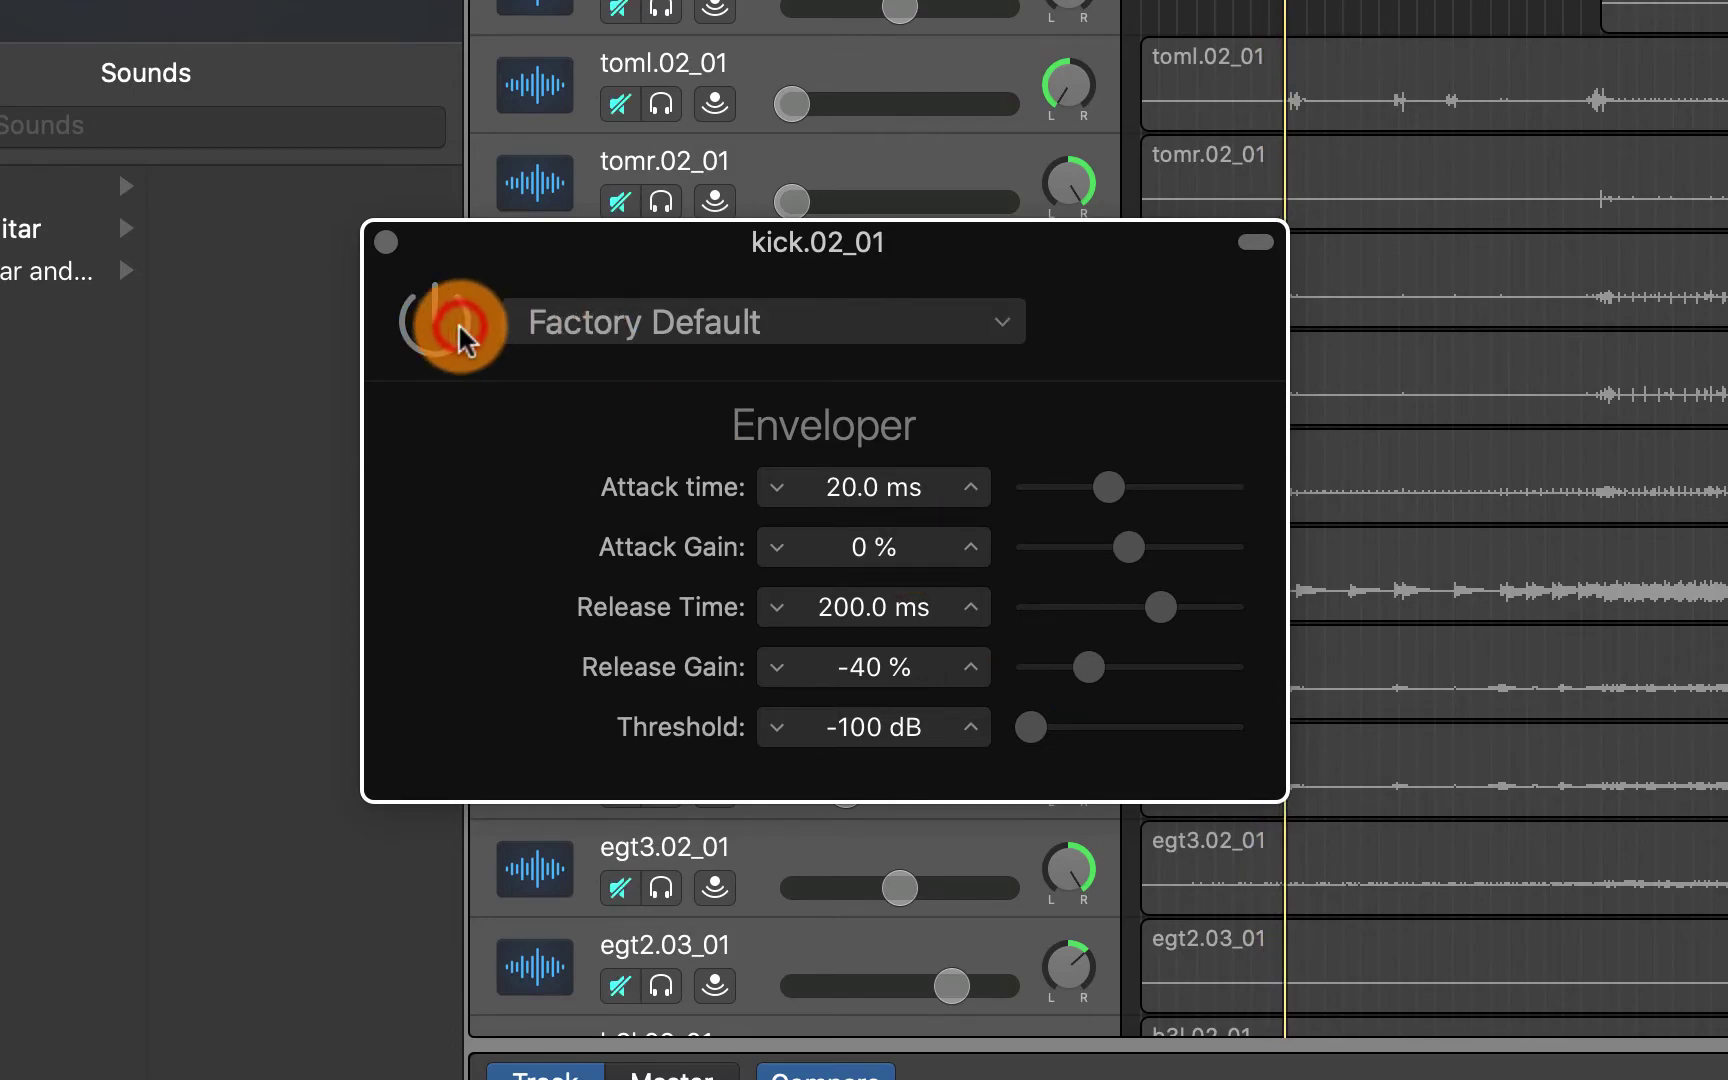
{"action": "left_click", "coordinate": [459, 326]}
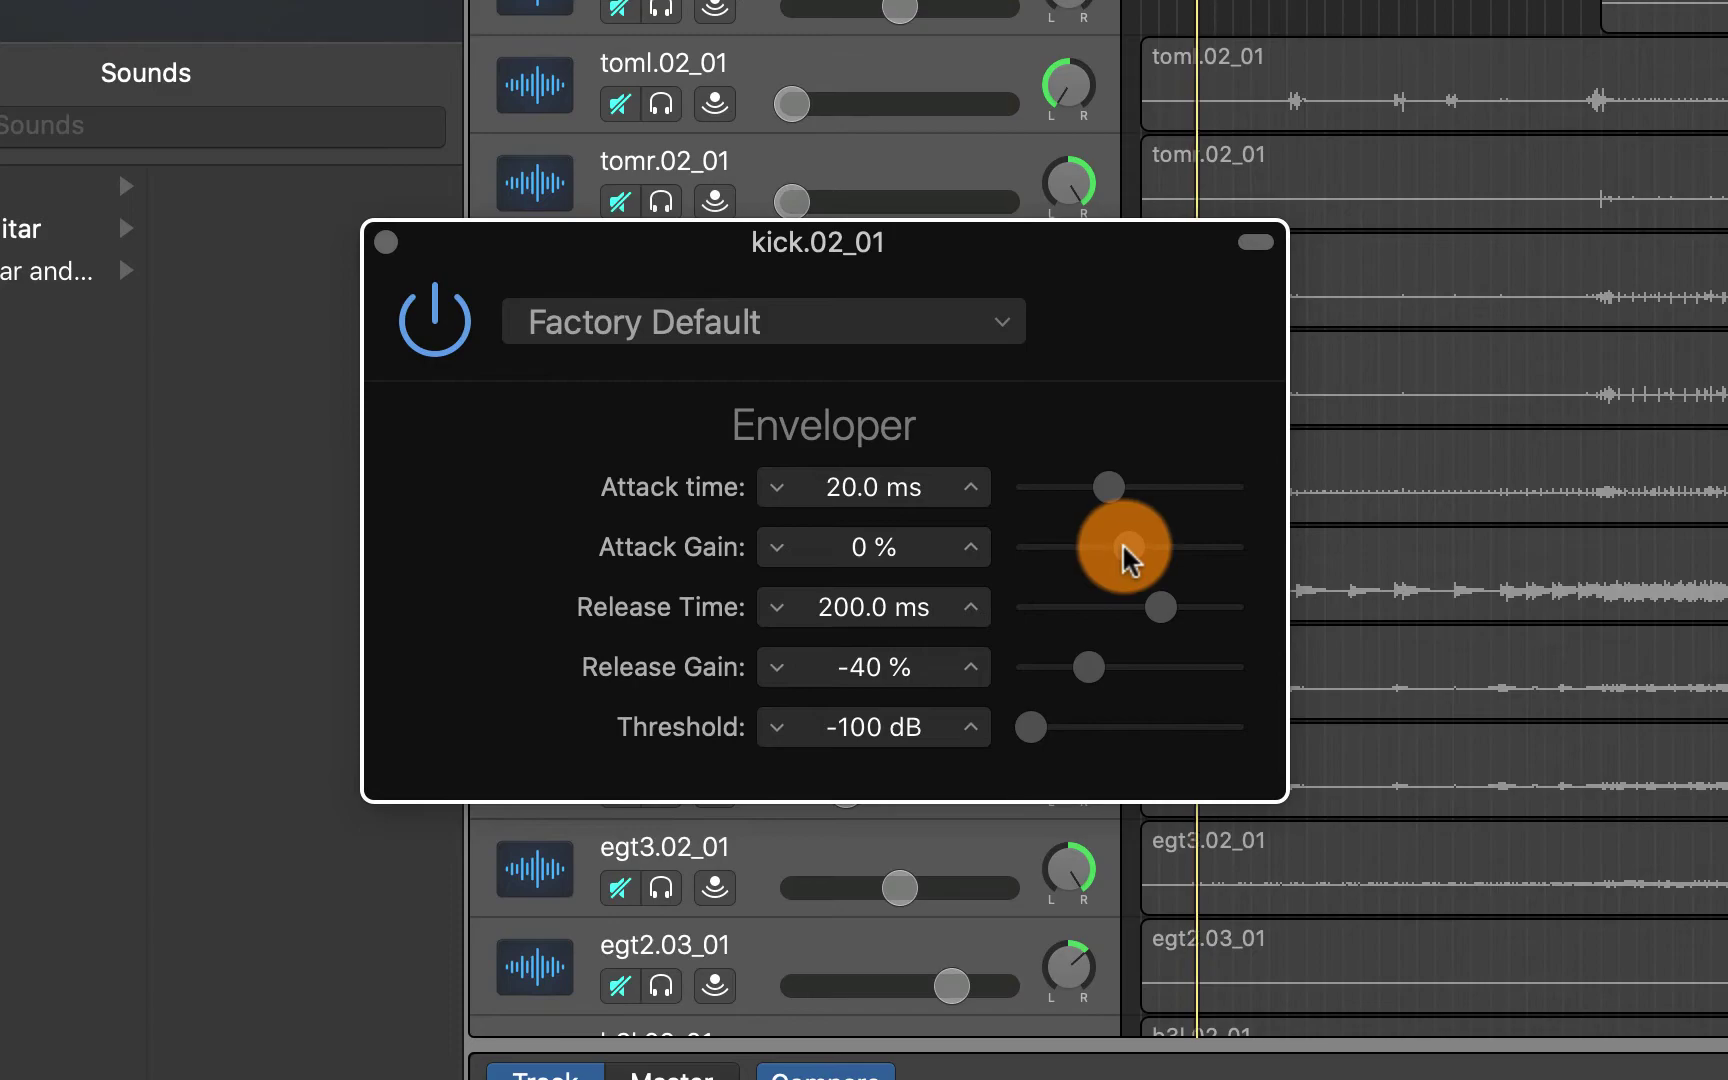
Raise the Enveloper Attack Gain to 18 %, compare it bypassed and re-enabled, then stop playback
{"action": "left_click_drag", "start_coordinate": [1121, 546], "coordinate": [1141, 549]}
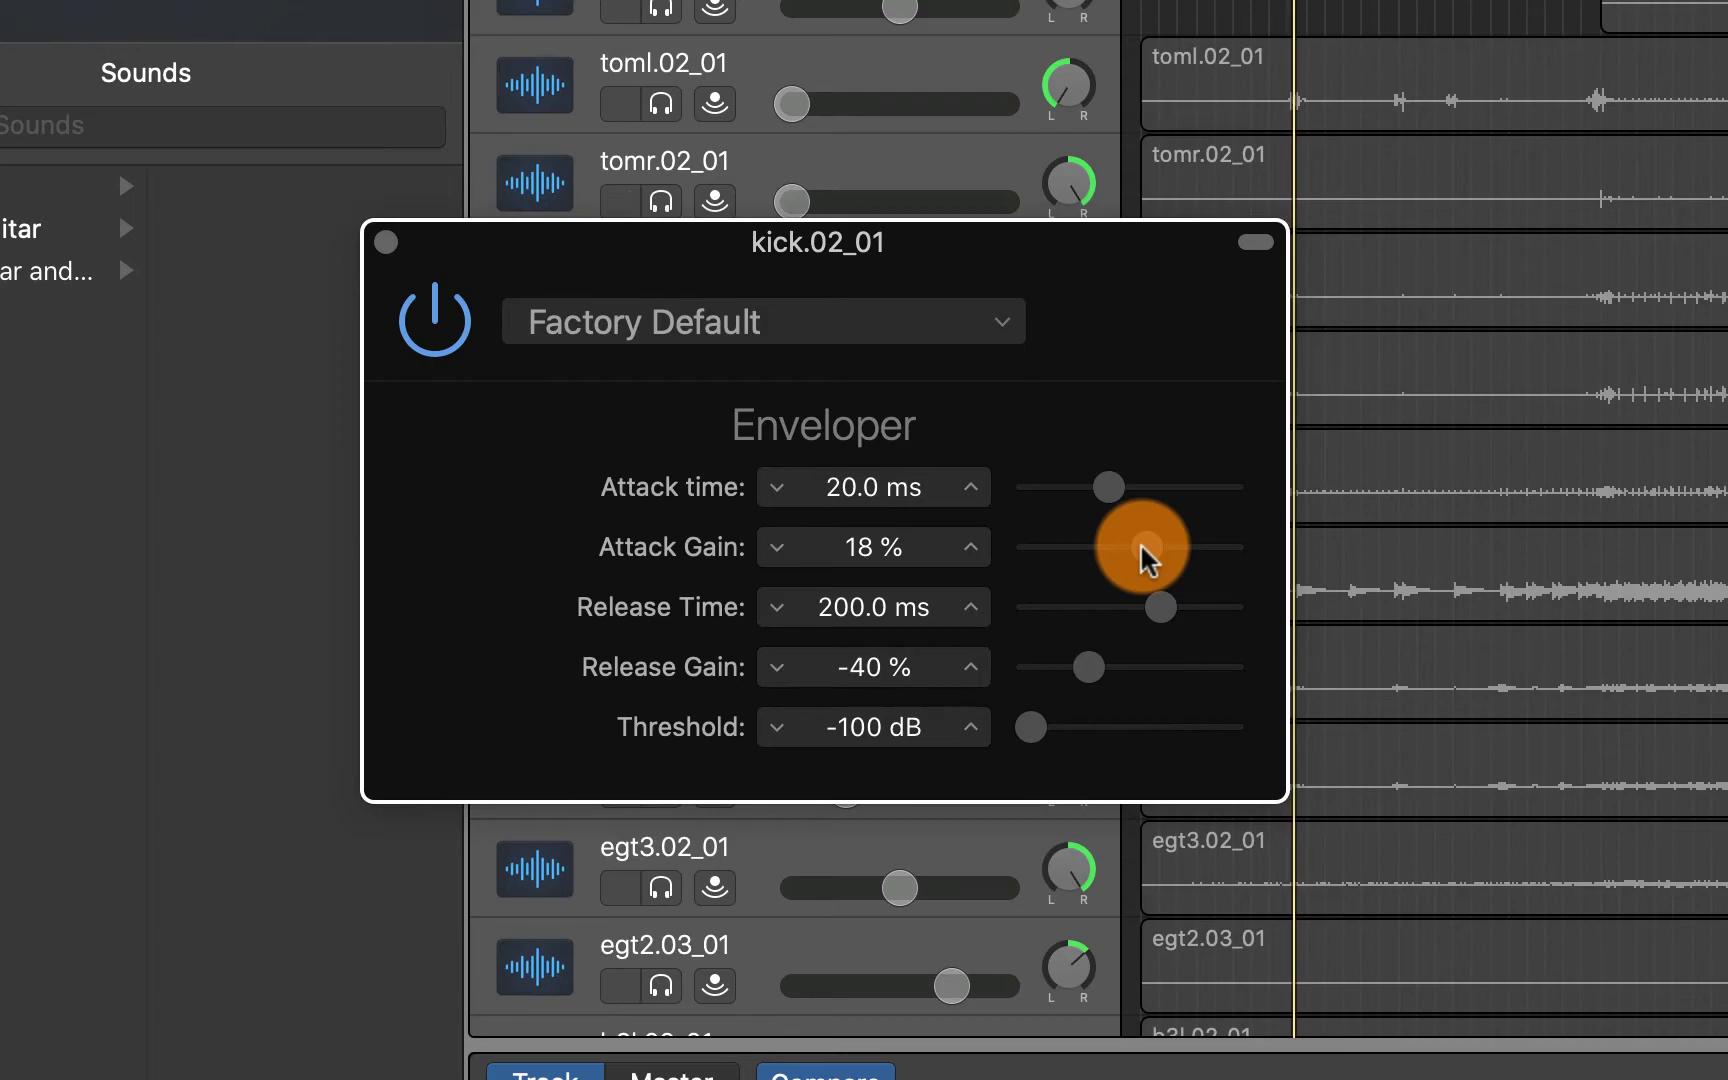
{"action": "left_click", "coordinate": [452, 318]}
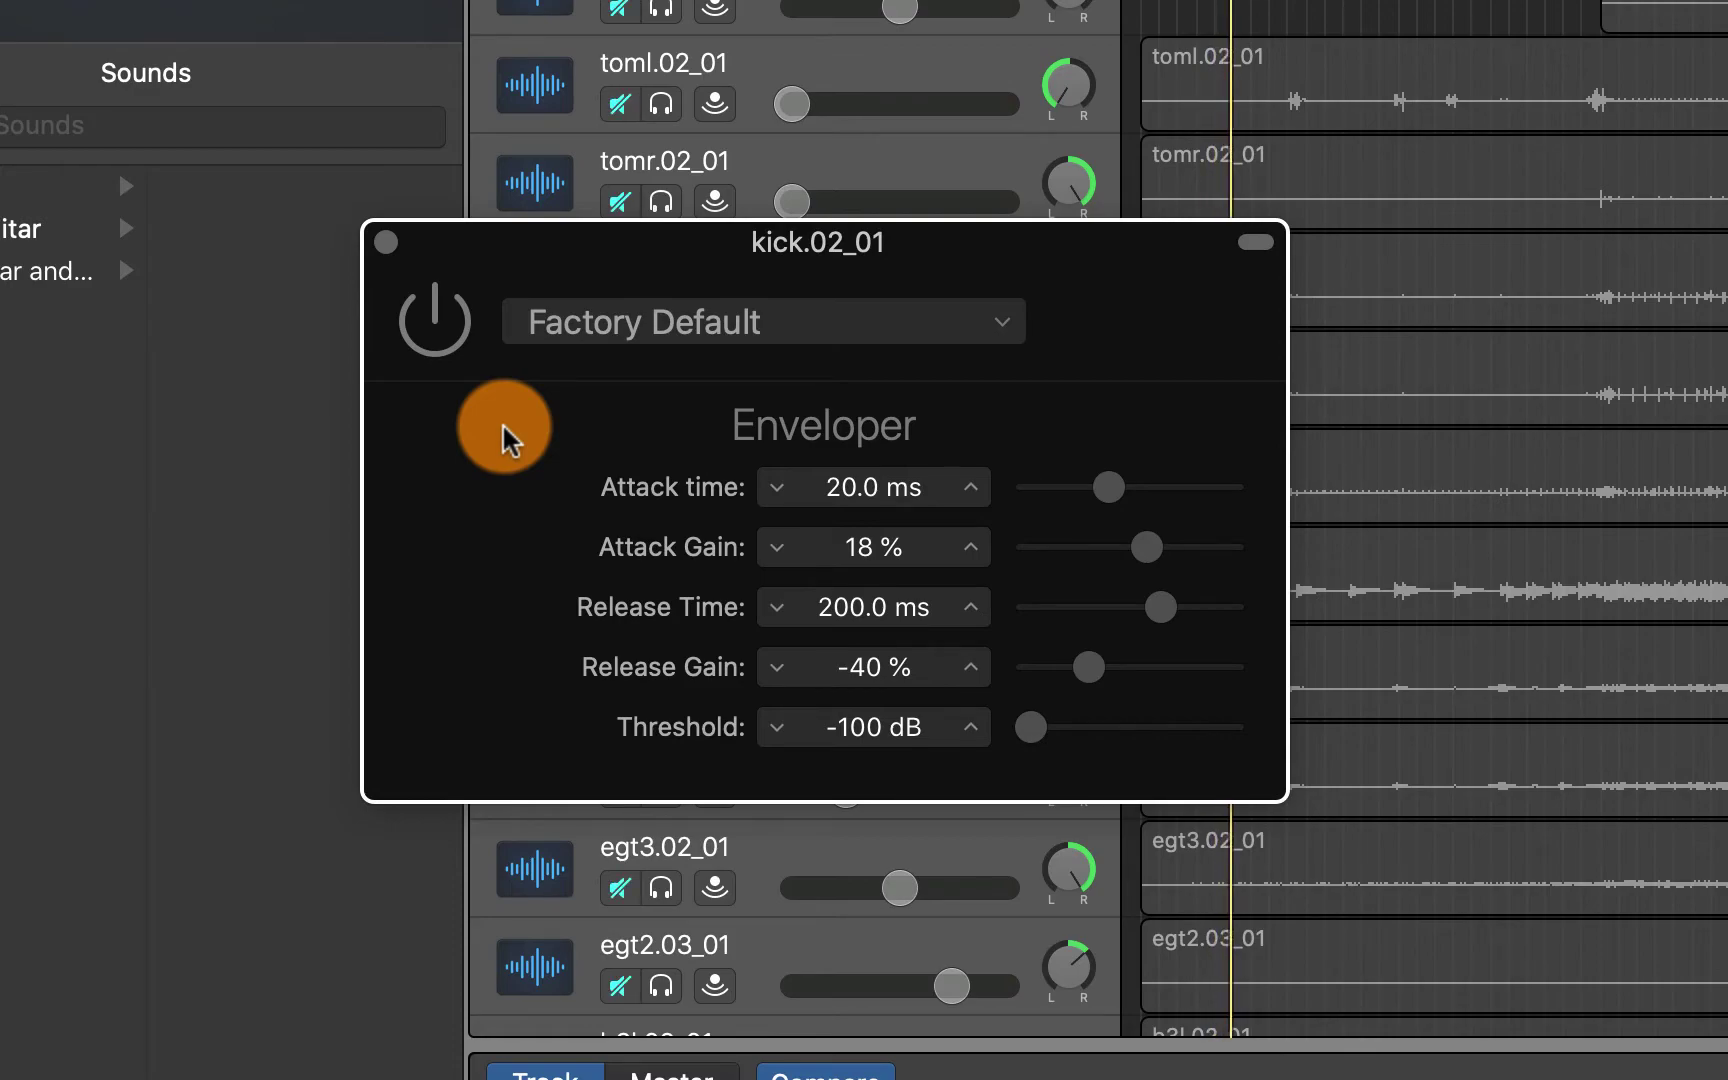
{"action": "left_click", "coordinate": [447, 324]}
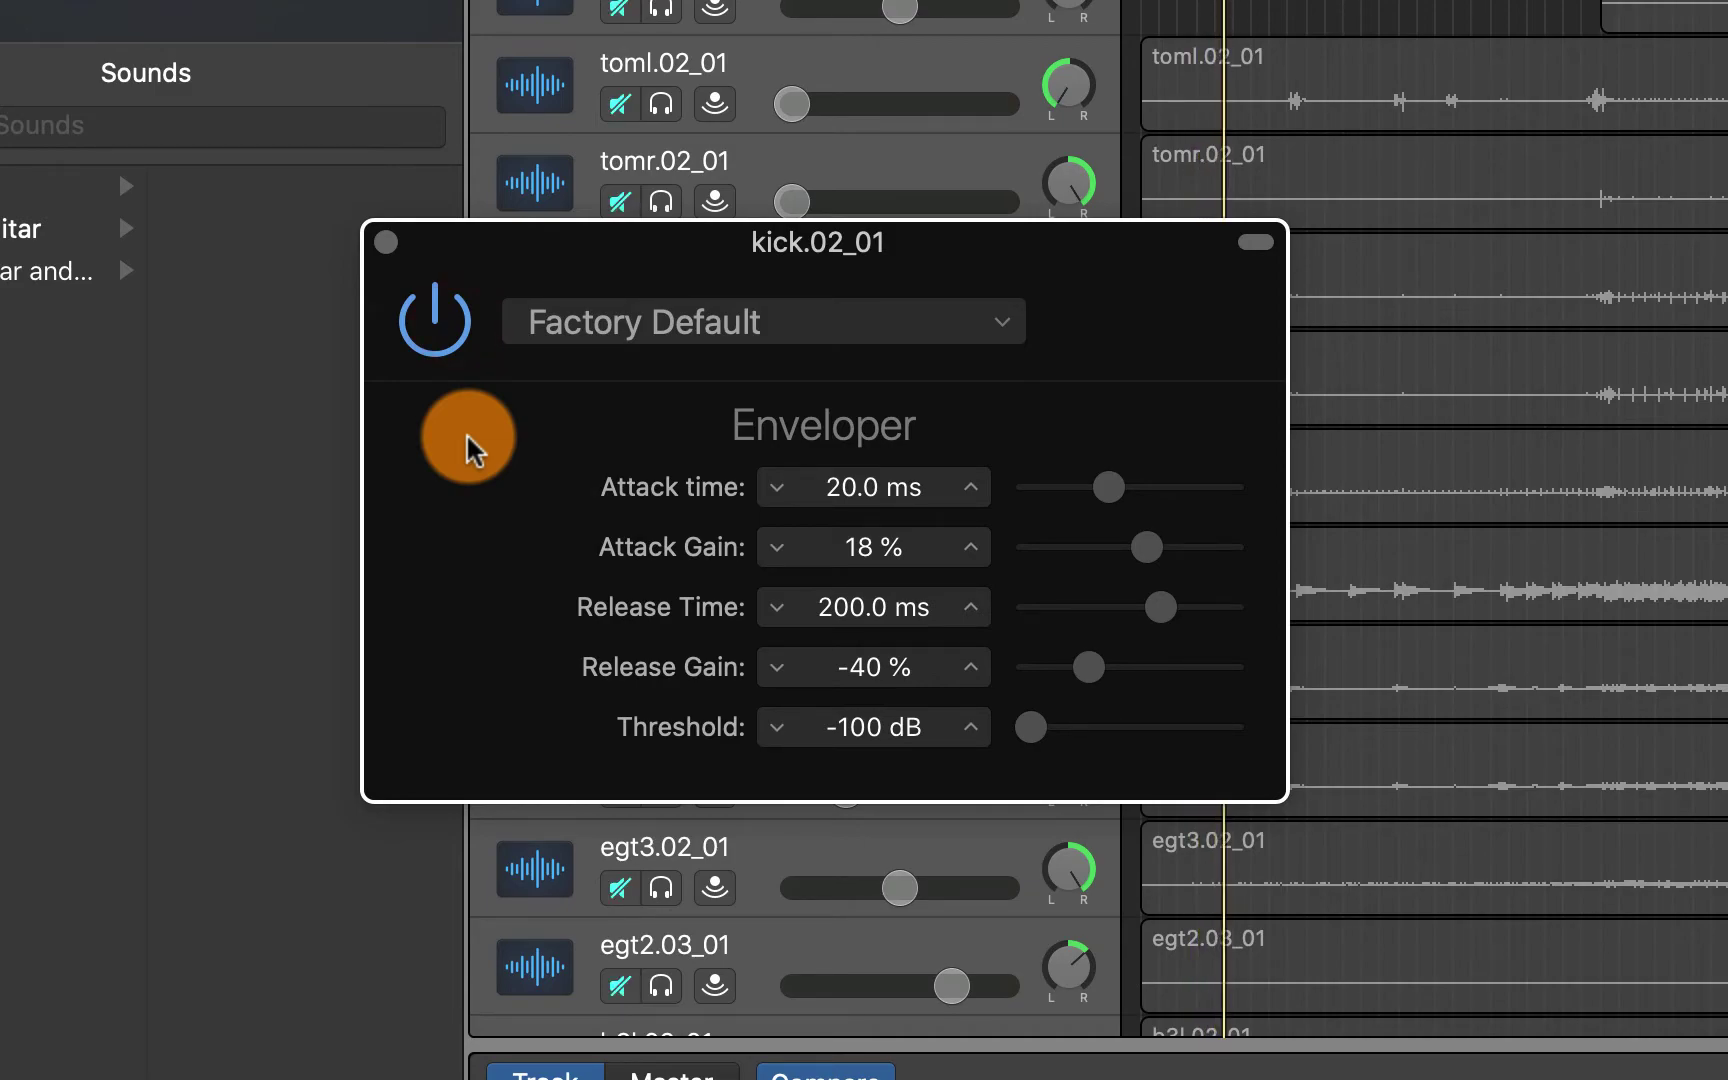
{"action": "key", "text": "space"}
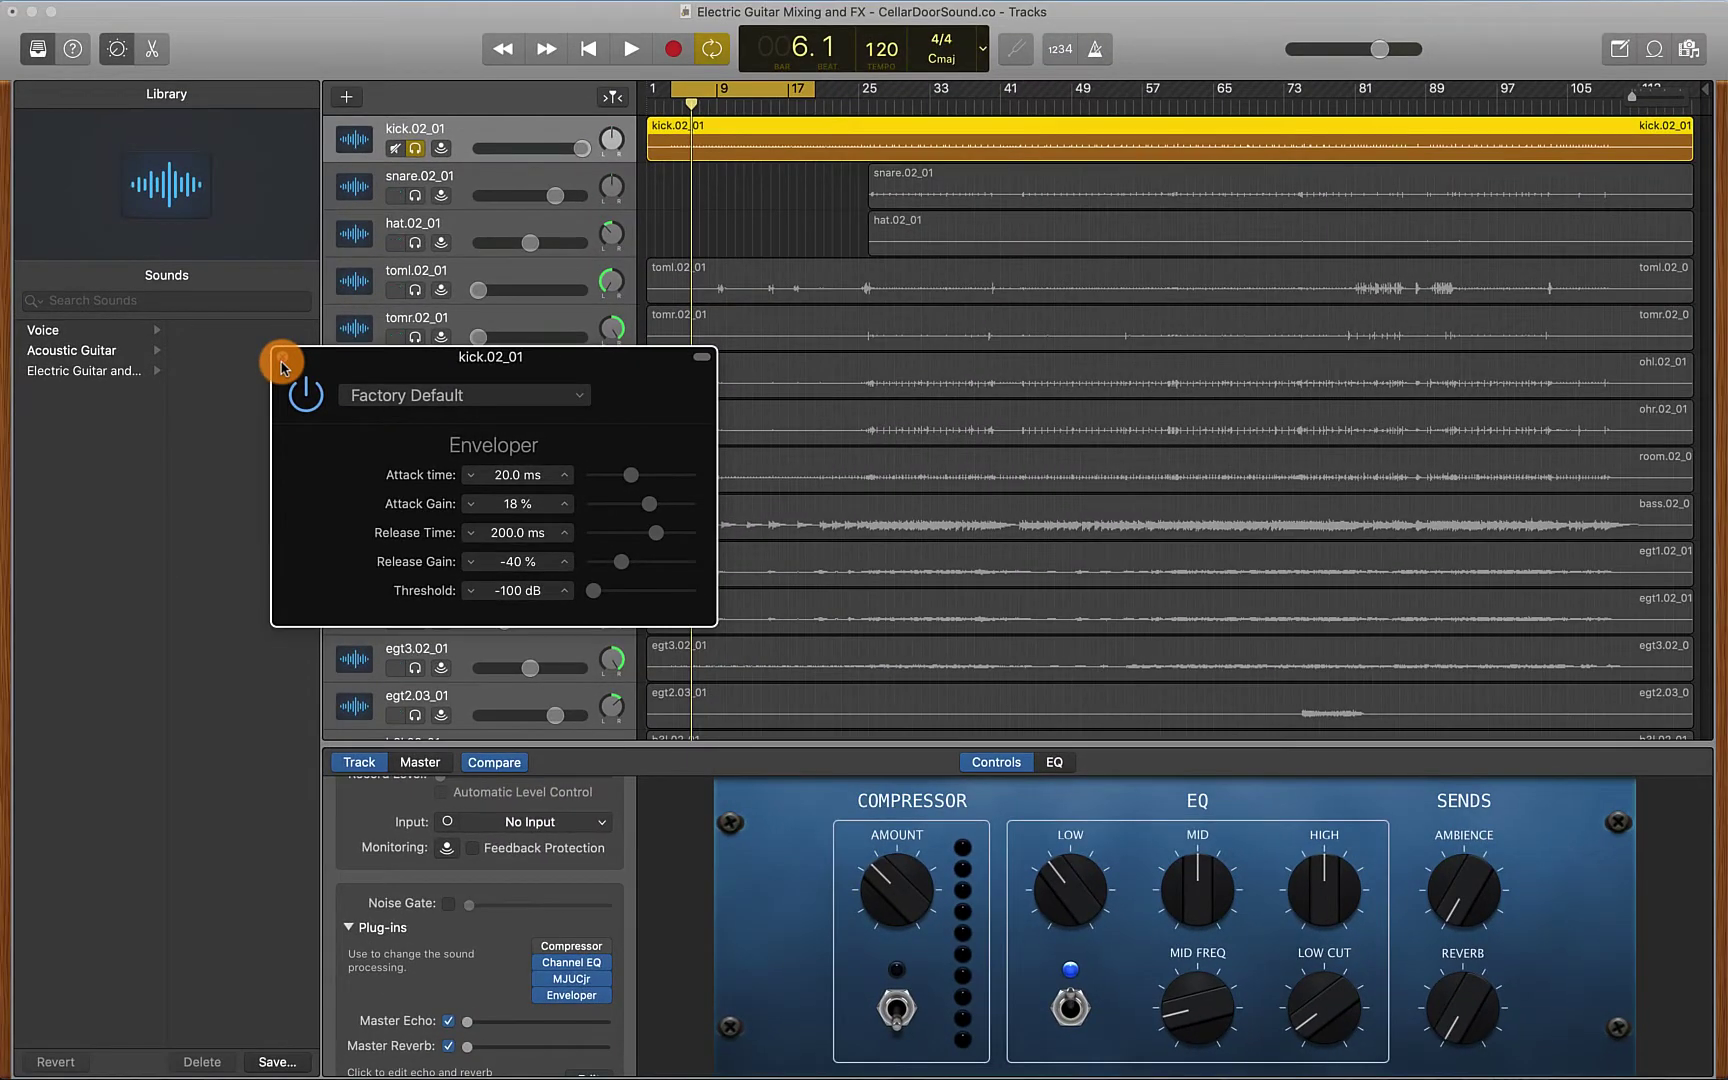
Close Enveloper and browse the Fuse Audio Labs Audio Units for the kick's next effect slot
{"action": "left_click", "coordinate": [282, 360]}
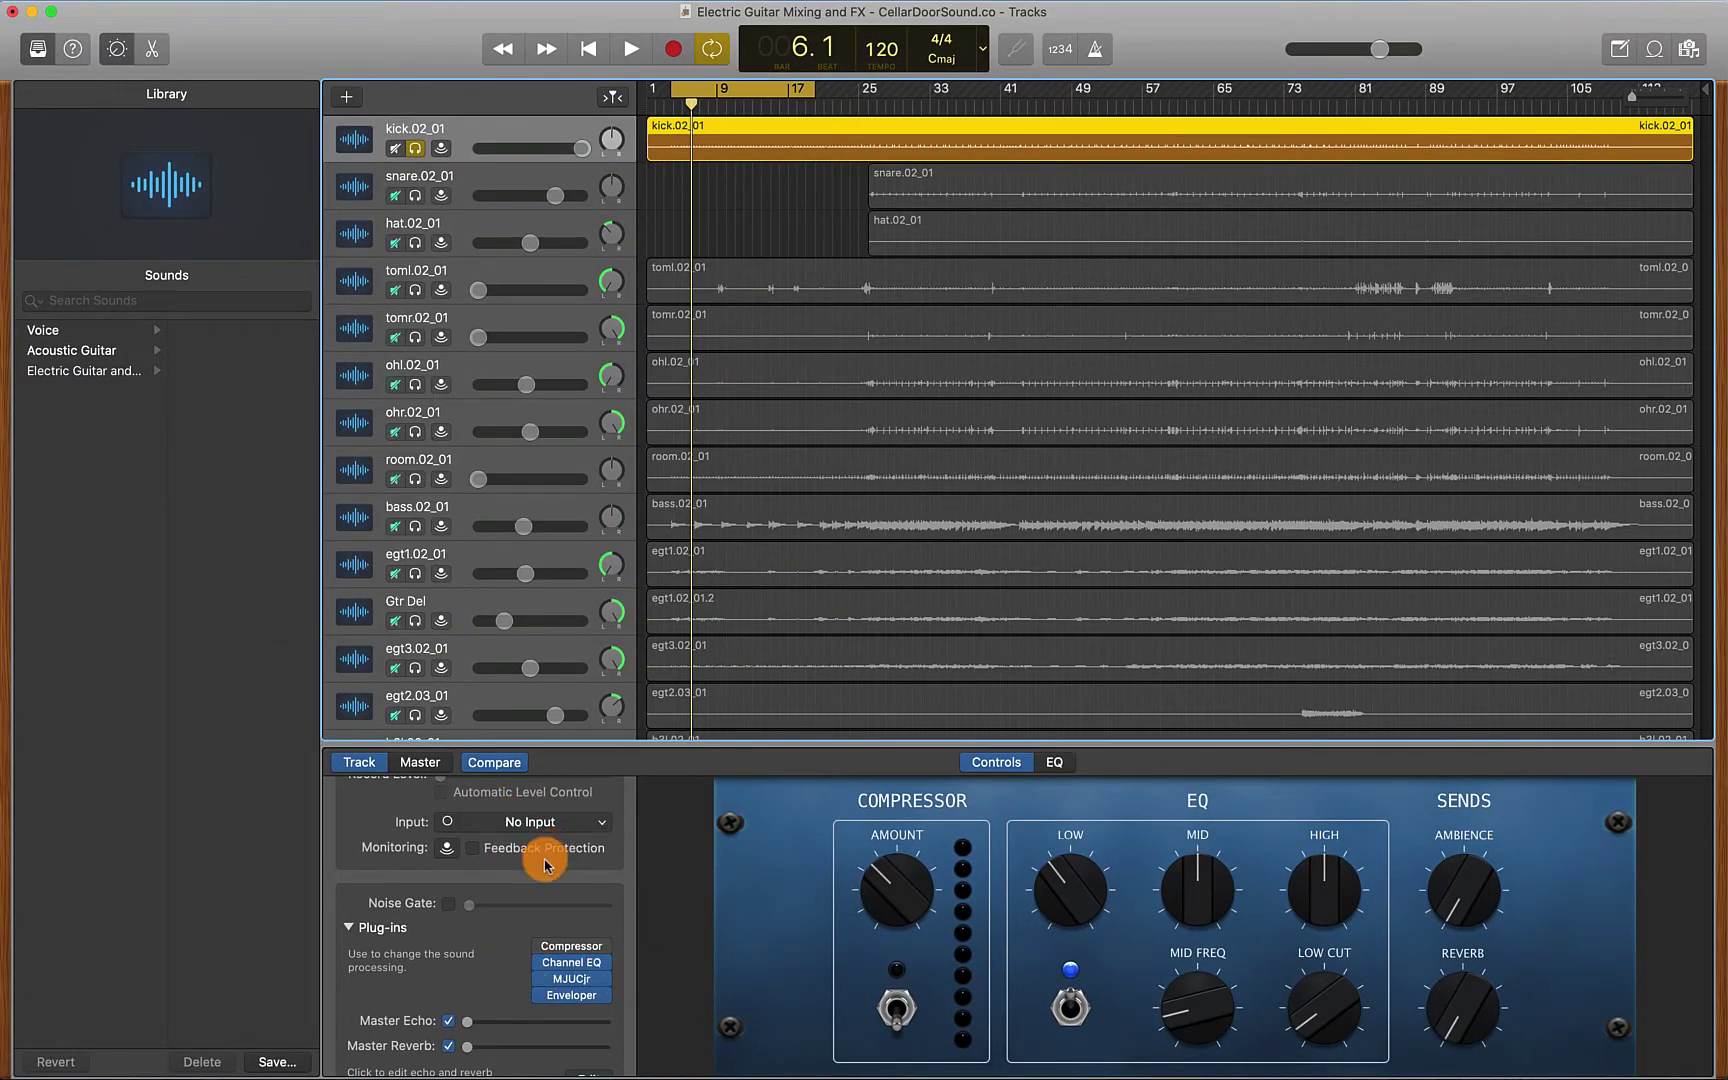
{"action": "left_click", "coordinate": [606, 1008]}
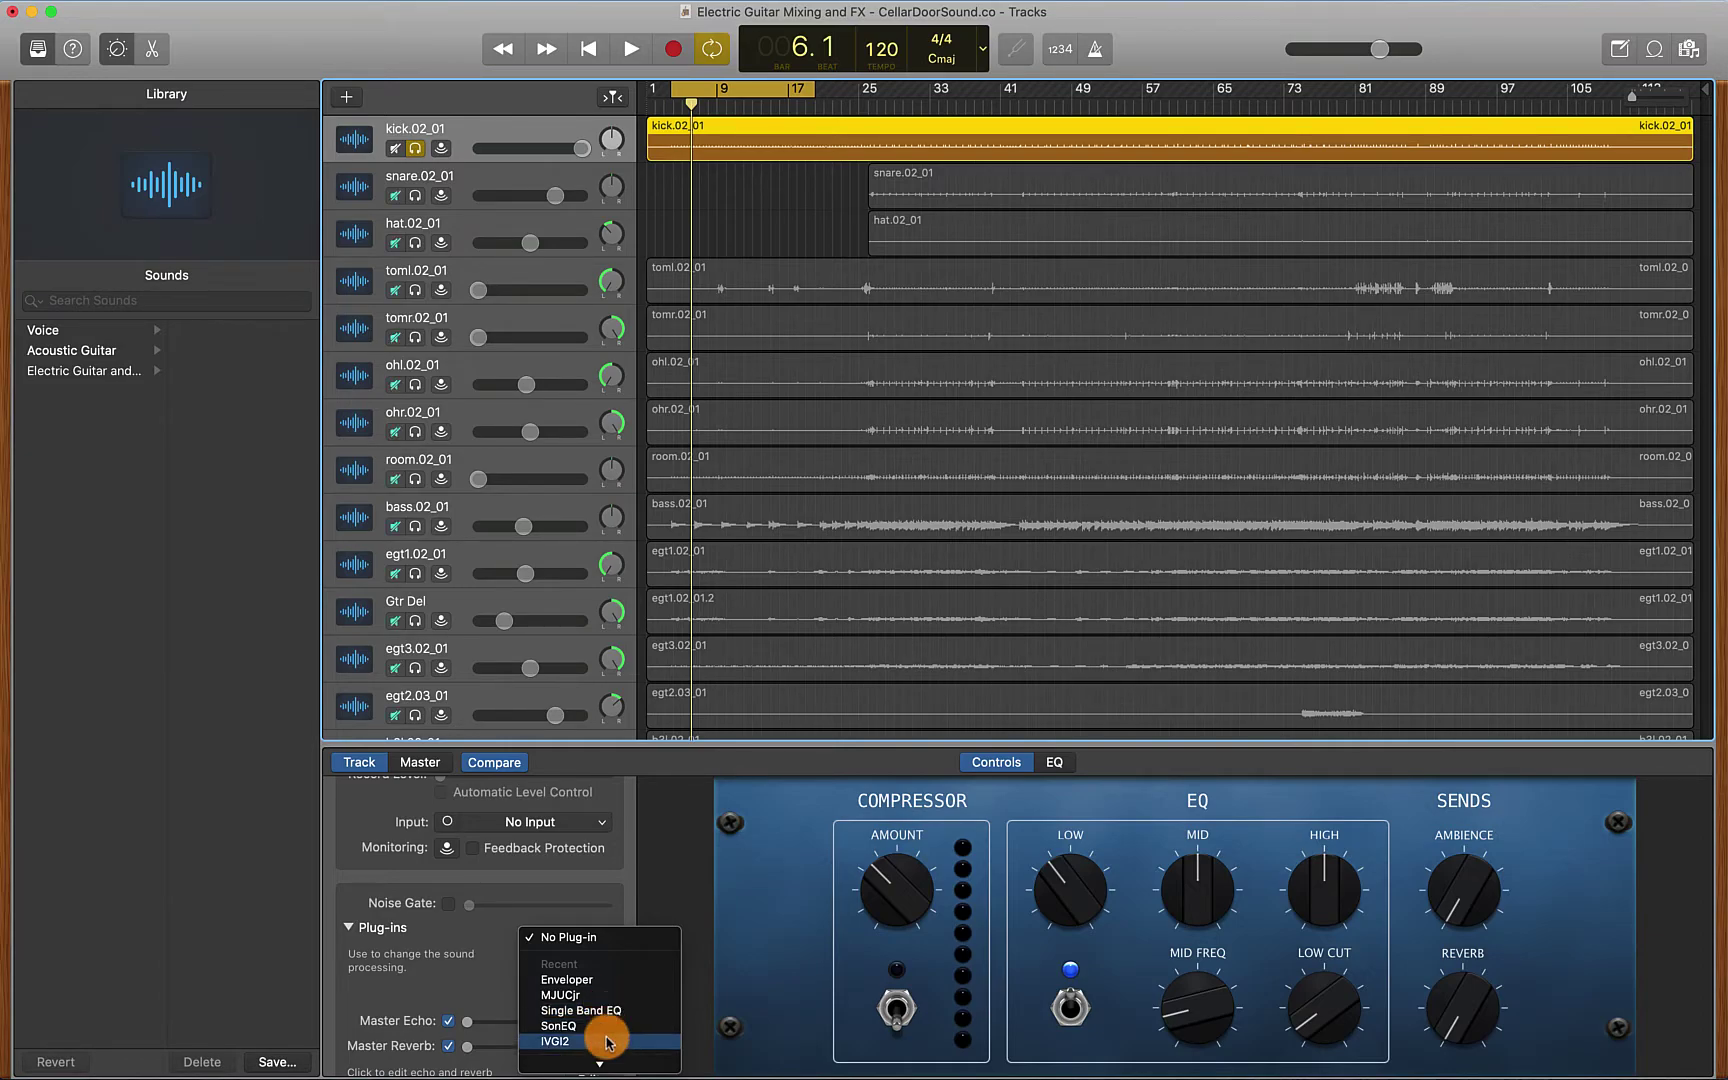
{"action": "mouse_move", "coordinate": [607, 1063]}
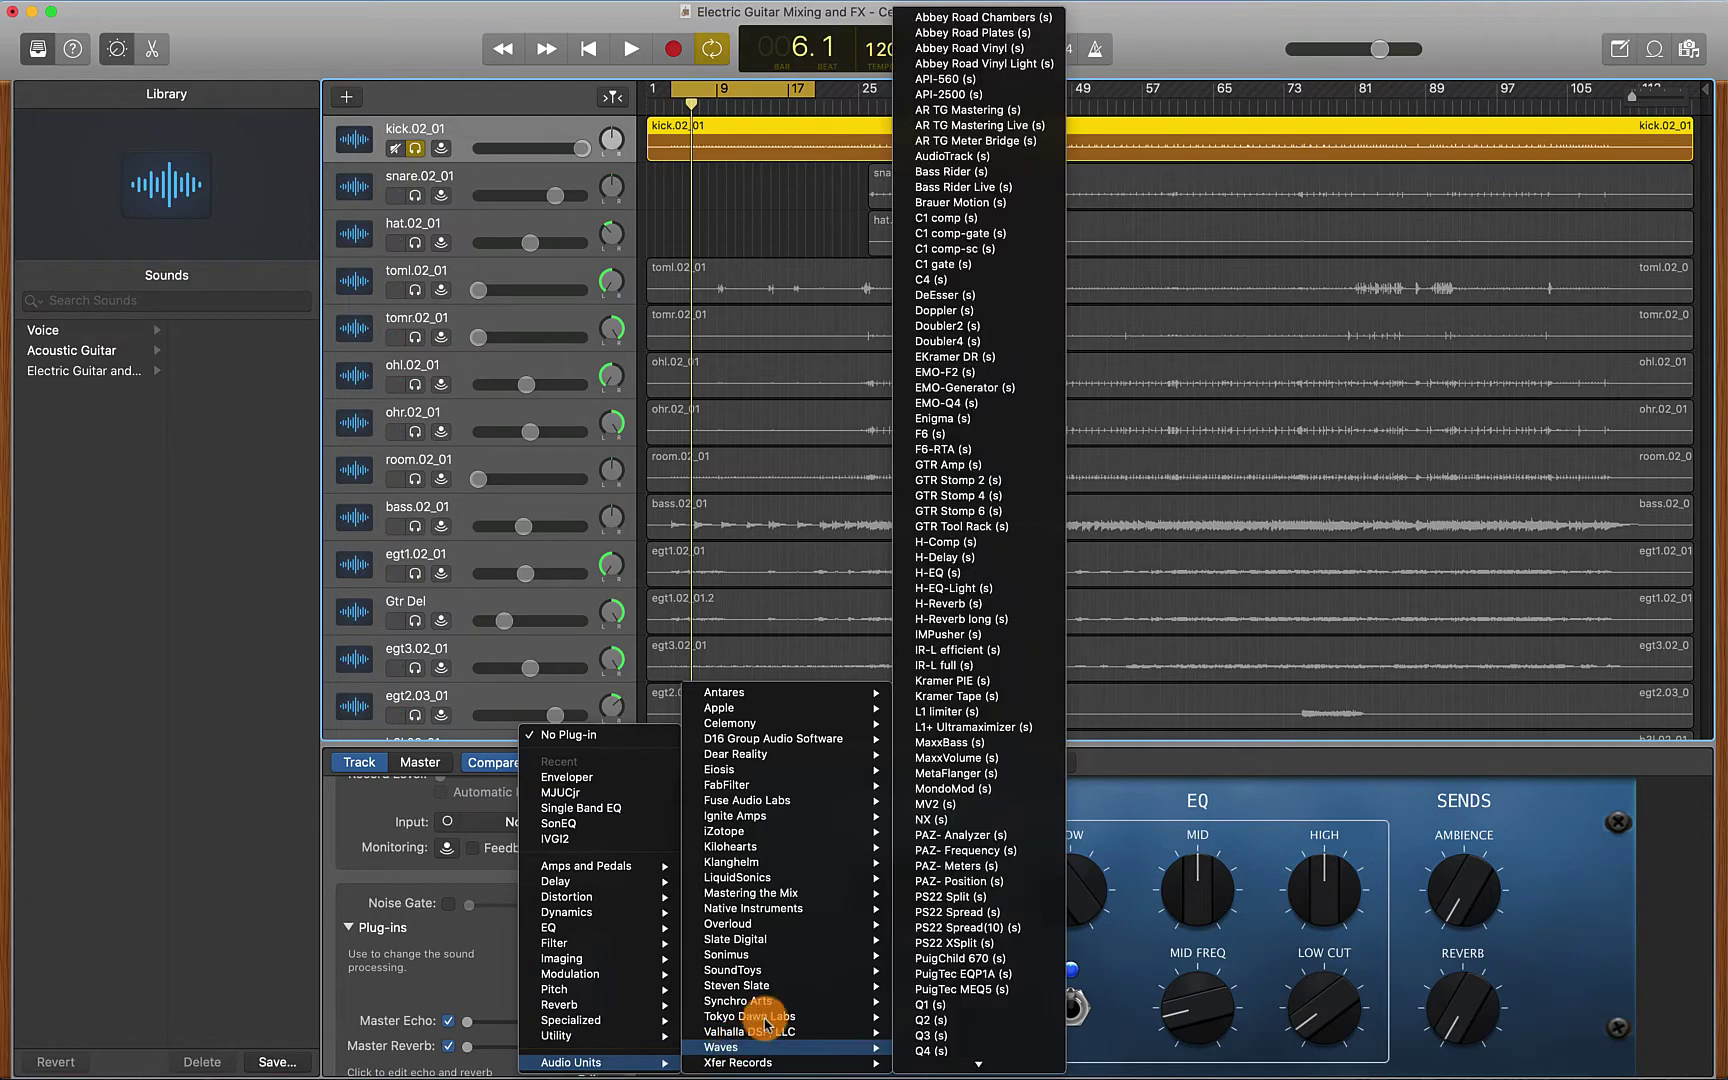
Insert Fuse Audio Labs RS-W2395C on the kick, centre its window, and flip the HF toggle
{"action": "mouse_move", "coordinate": [793, 806]}
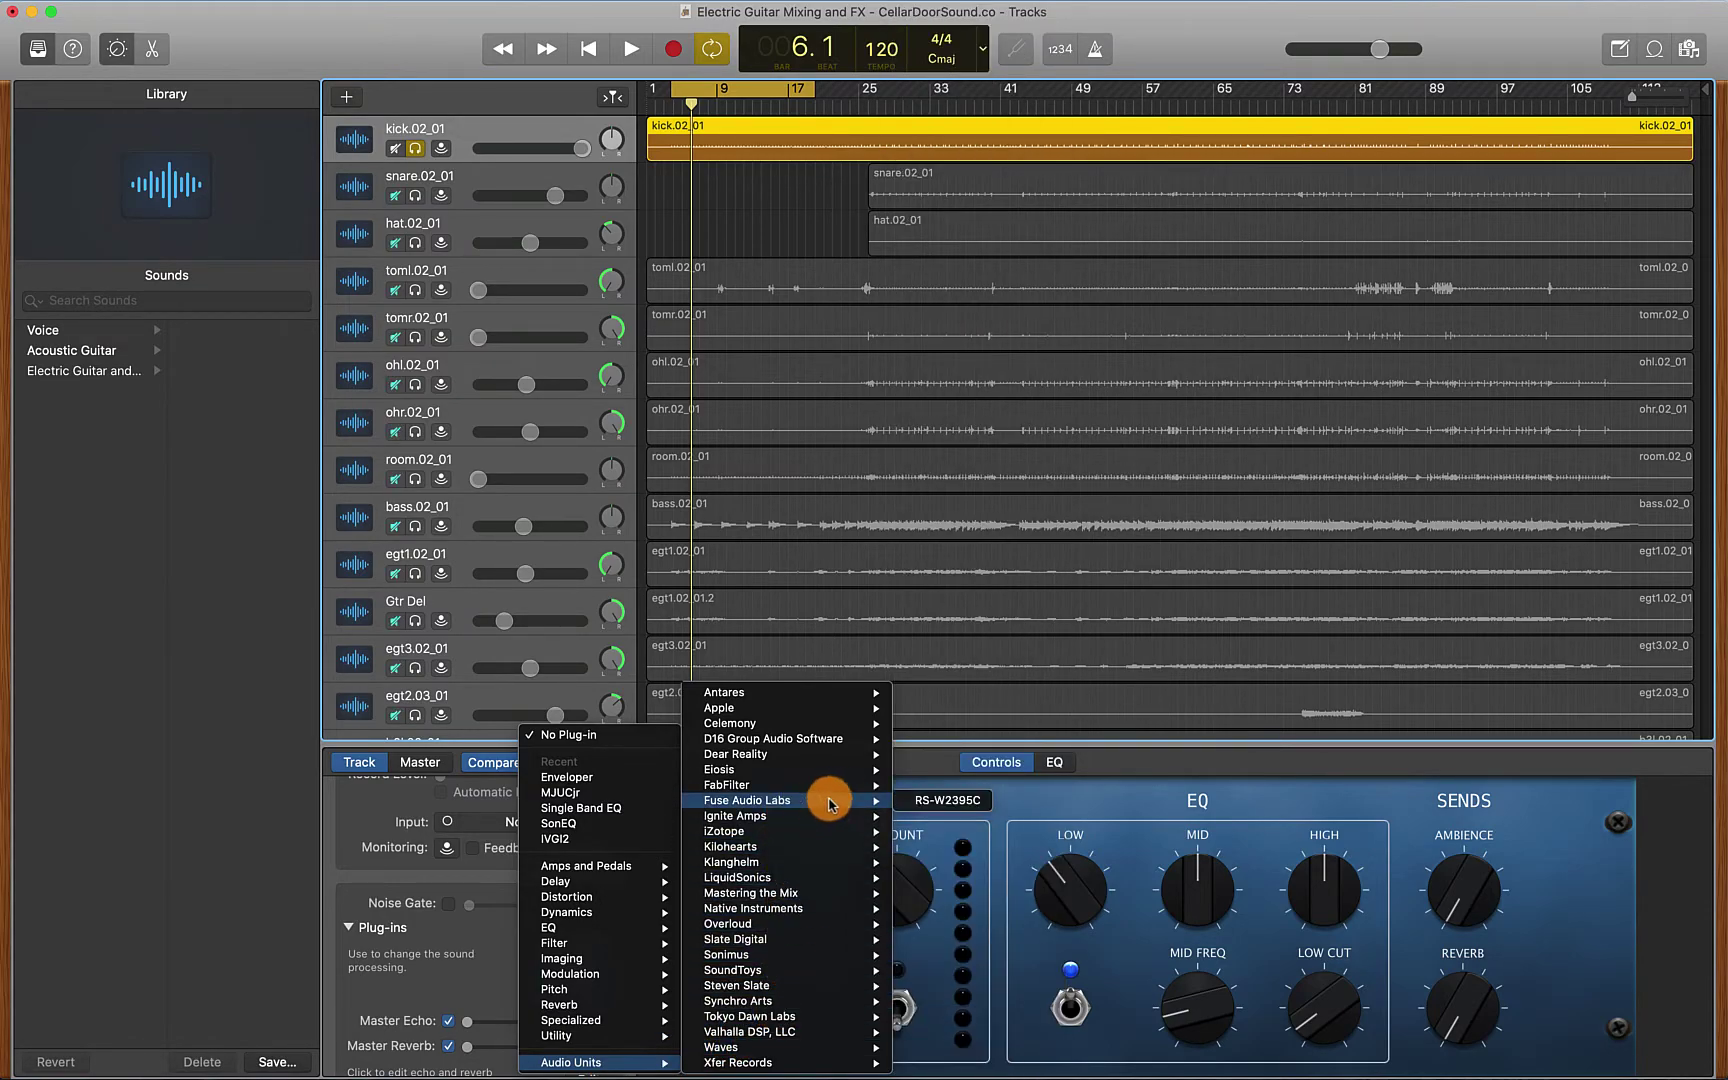
{"action": "left_click", "coordinate": [925, 800]}
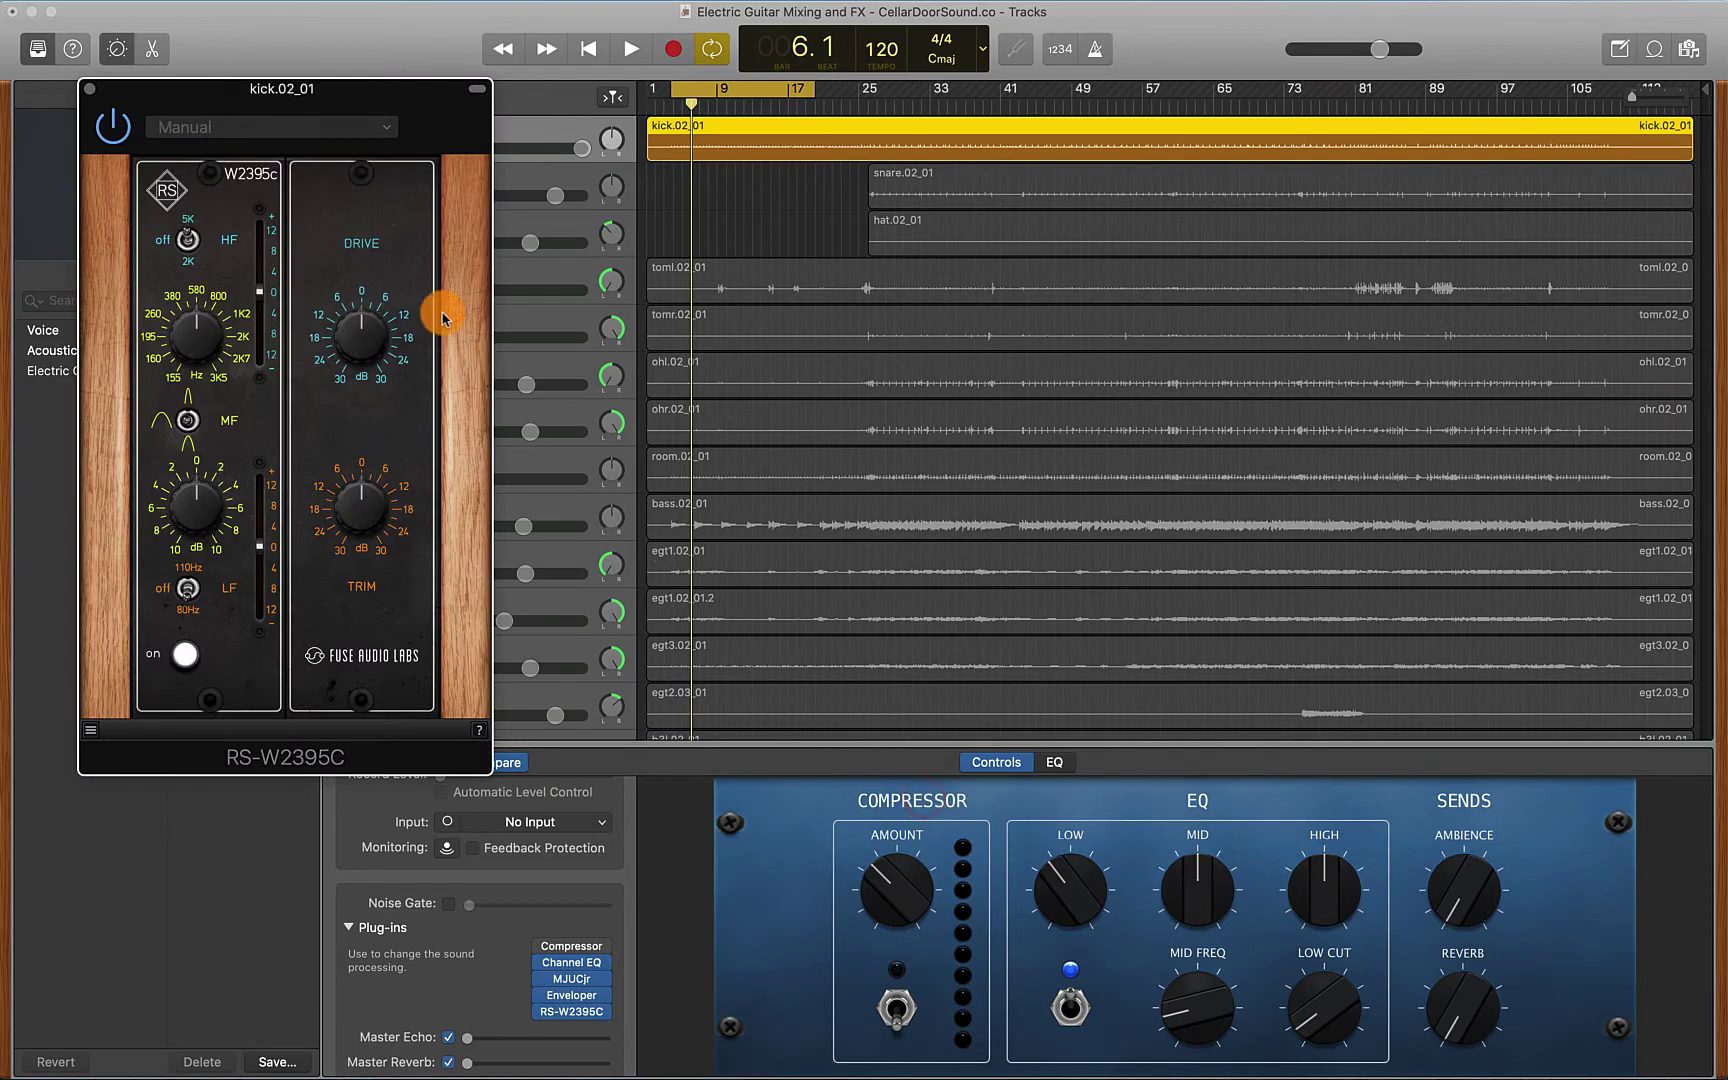
{"action": "left_click_drag", "start_coordinate": [366, 94], "coordinate": [812, 135]}
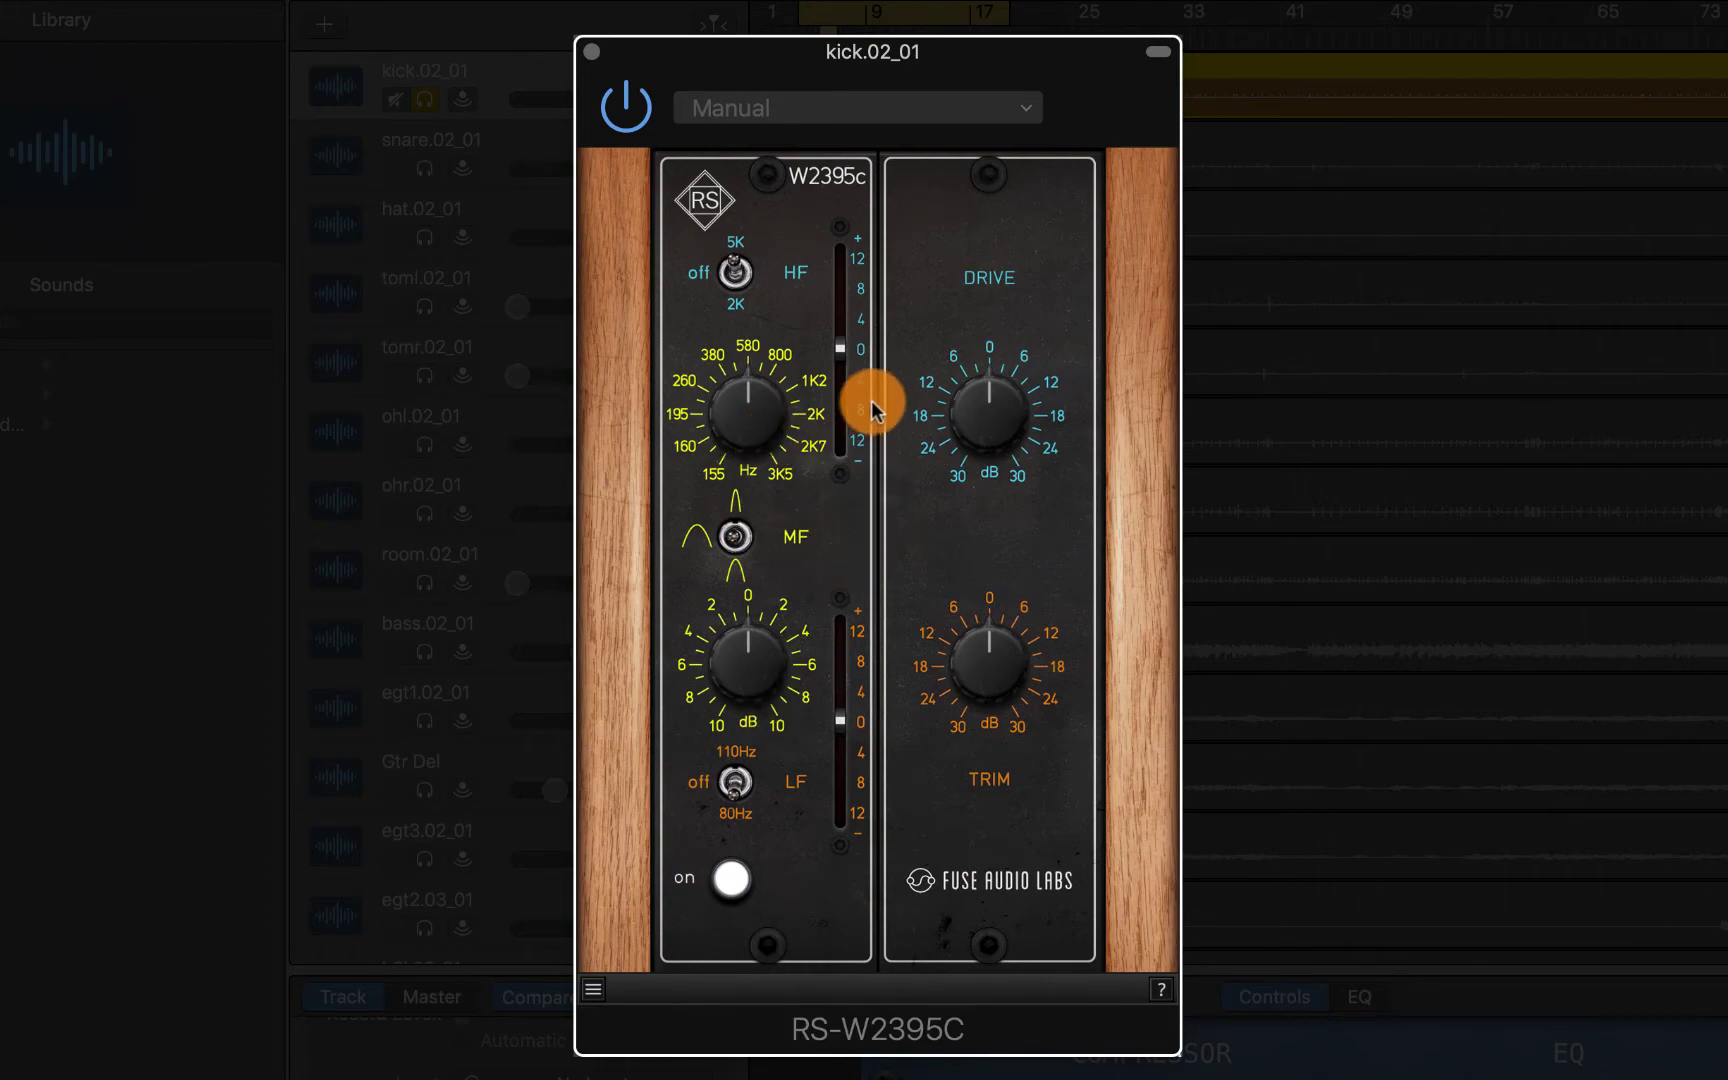
{"action": "left_click_drag", "start_coordinate": [735, 297], "coordinate": [780, 313]}
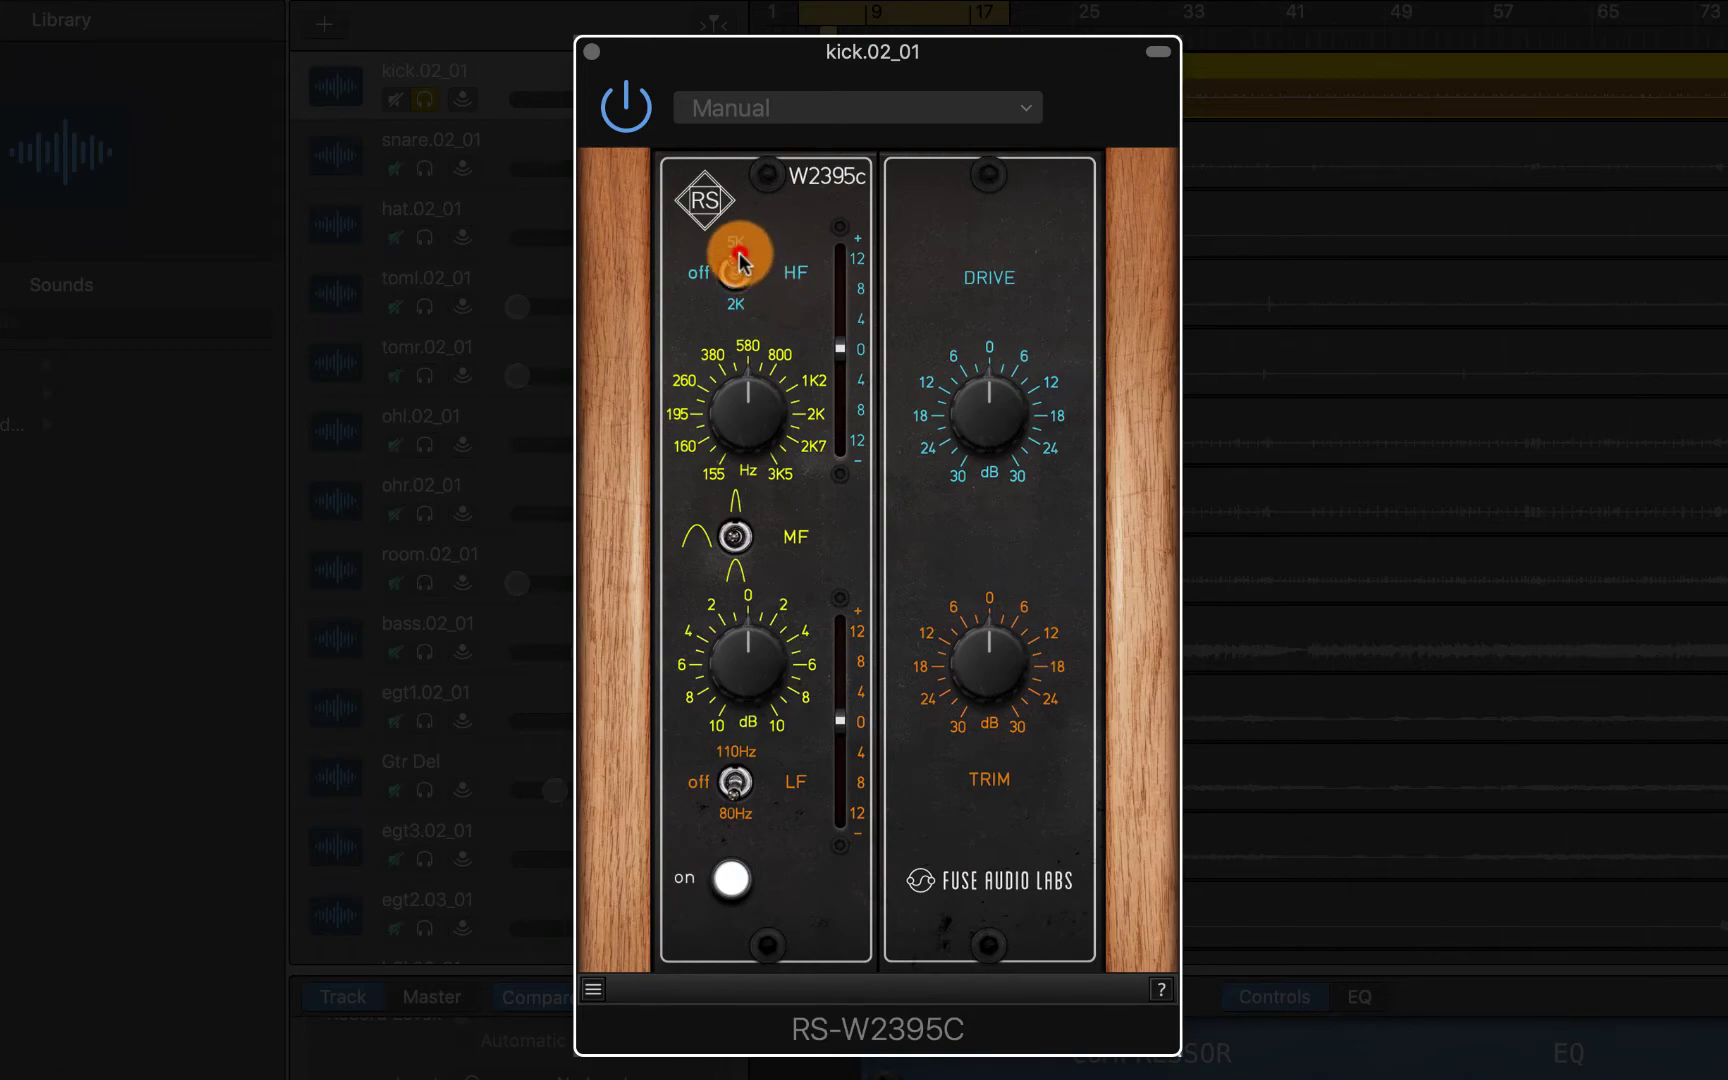
Set the RS-W2395C high band to 5K and push its gain to the +12 dB maximum
{"action": "left_click", "coordinate": [737, 299]}
{"action": "left_click", "coordinate": [737, 246]}
{"action": "left_click_drag", "start_coordinate": [841, 352], "coordinate": [837, 251]}
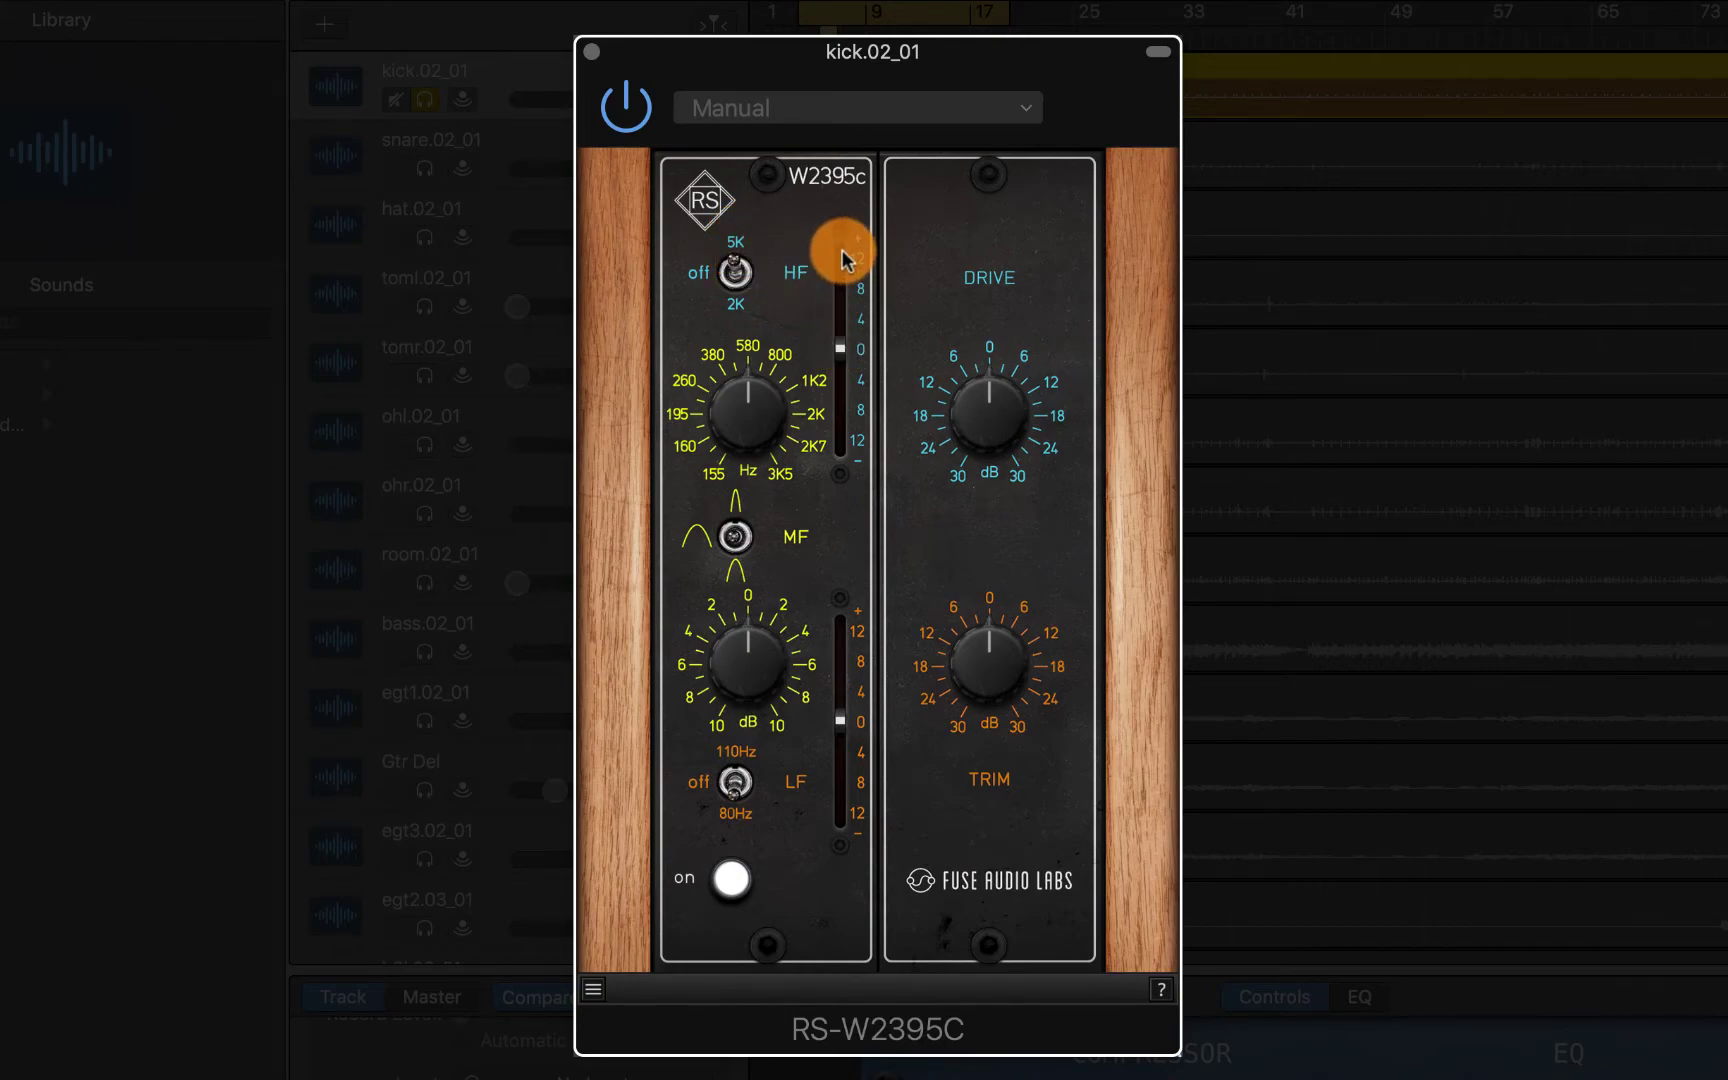
{"action": "left_click", "coordinate": [737, 383]}
{"action": "left_click_drag", "start_coordinate": [838, 347], "coordinate": [845, 240]}
{"action": "left_click", "coordinate": [772, 368]}
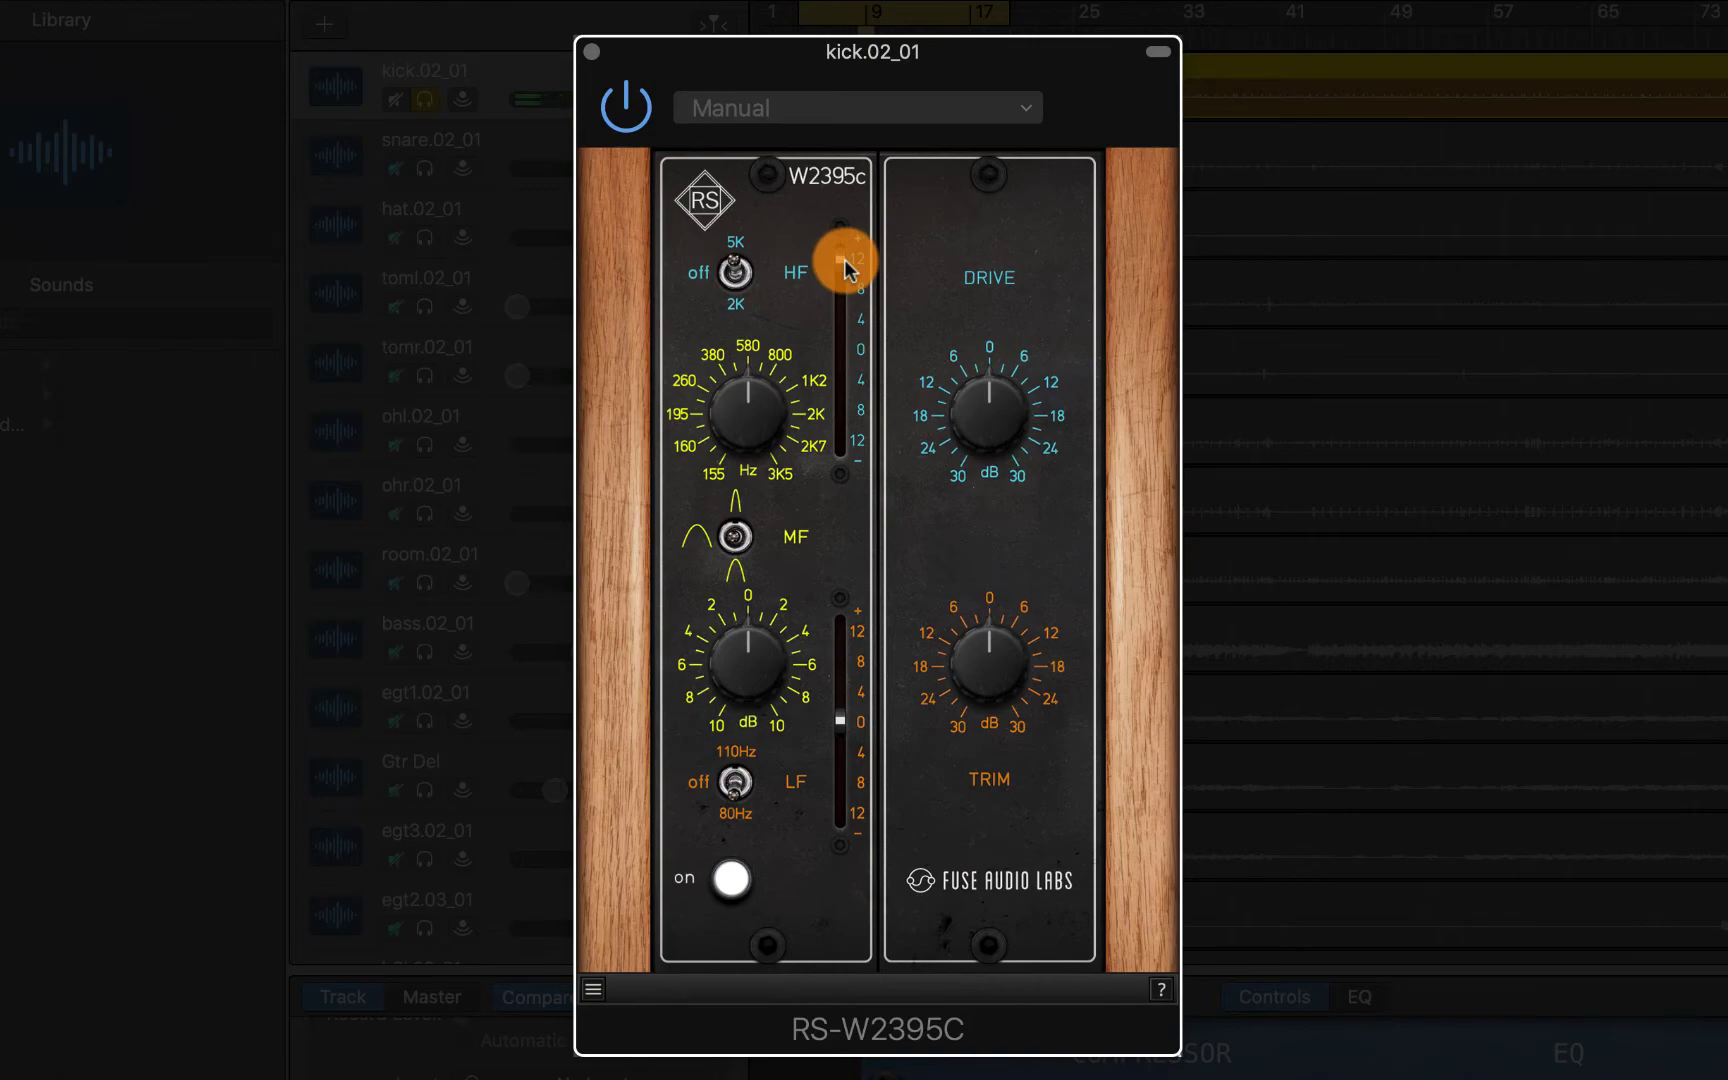
{"action": "mouse_move", "coordinate": [843, 261]}
{"action": "left_mouse_down"}
{"action": "mouse_move", "coordinate": [837, 343]}
{"action": "mouse_move", "coordinate": [855, 355]}
{"action": "mouse_move", "coordinate": [852, 258]}
{"action": "mouse_move", "coordinate": [837, 340]}
{"action": "mouse_move", "coordinate": [829, 270]}
{"action": "left_mouse_up"}
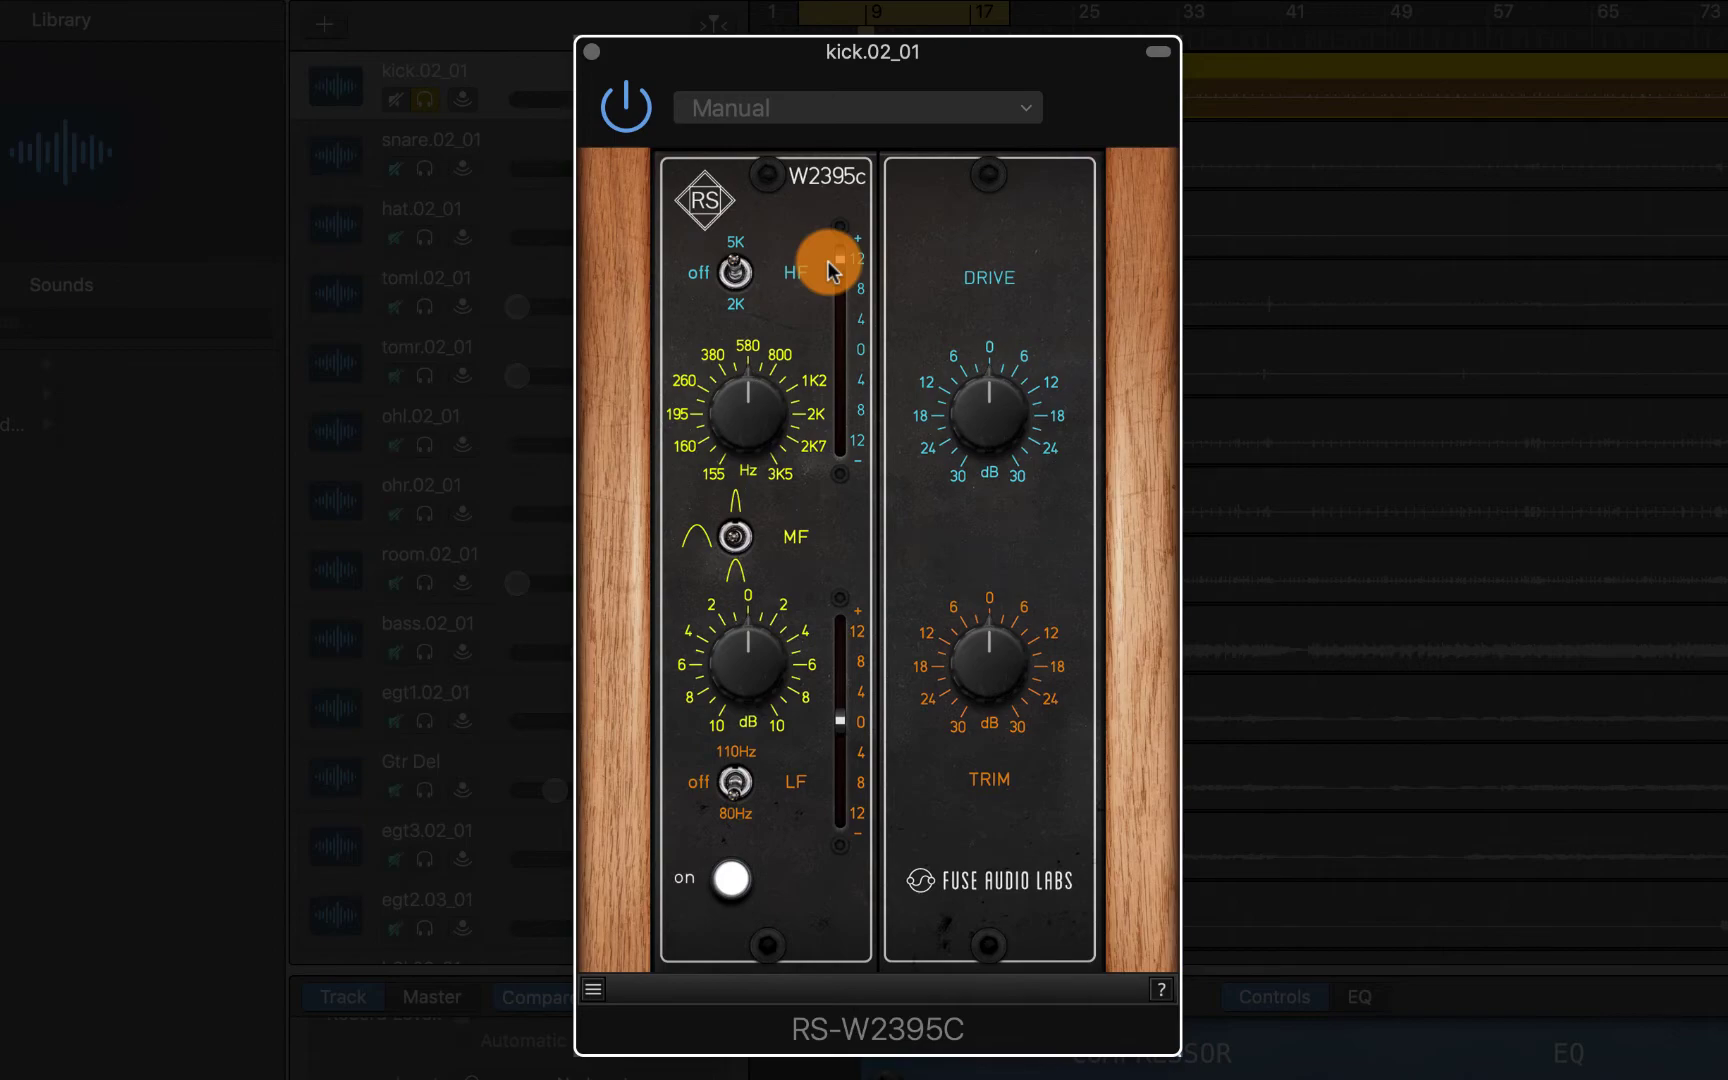
{"action": "mouse_move", "coordinate": [829, 270]}
{"action": "left_mouse_down"}
{"action": "mouse_move", "coordinate": [791, 451]}
{"action": "mouse_move", "coordinate": [812, 597]}
{"action": "mouse_move", "coordinate": [768, 741]}
{"action": "mouse_move", "coordinate": [727, 792]}
{"action": "mouse_move", "coordinate": [856, 733]}
{"action": "mouse_move", "coordinate": [837, 656]}
{"action": "mouse_move", "coordinate": [760, 722]}
{"action": "left_mouse_up"}
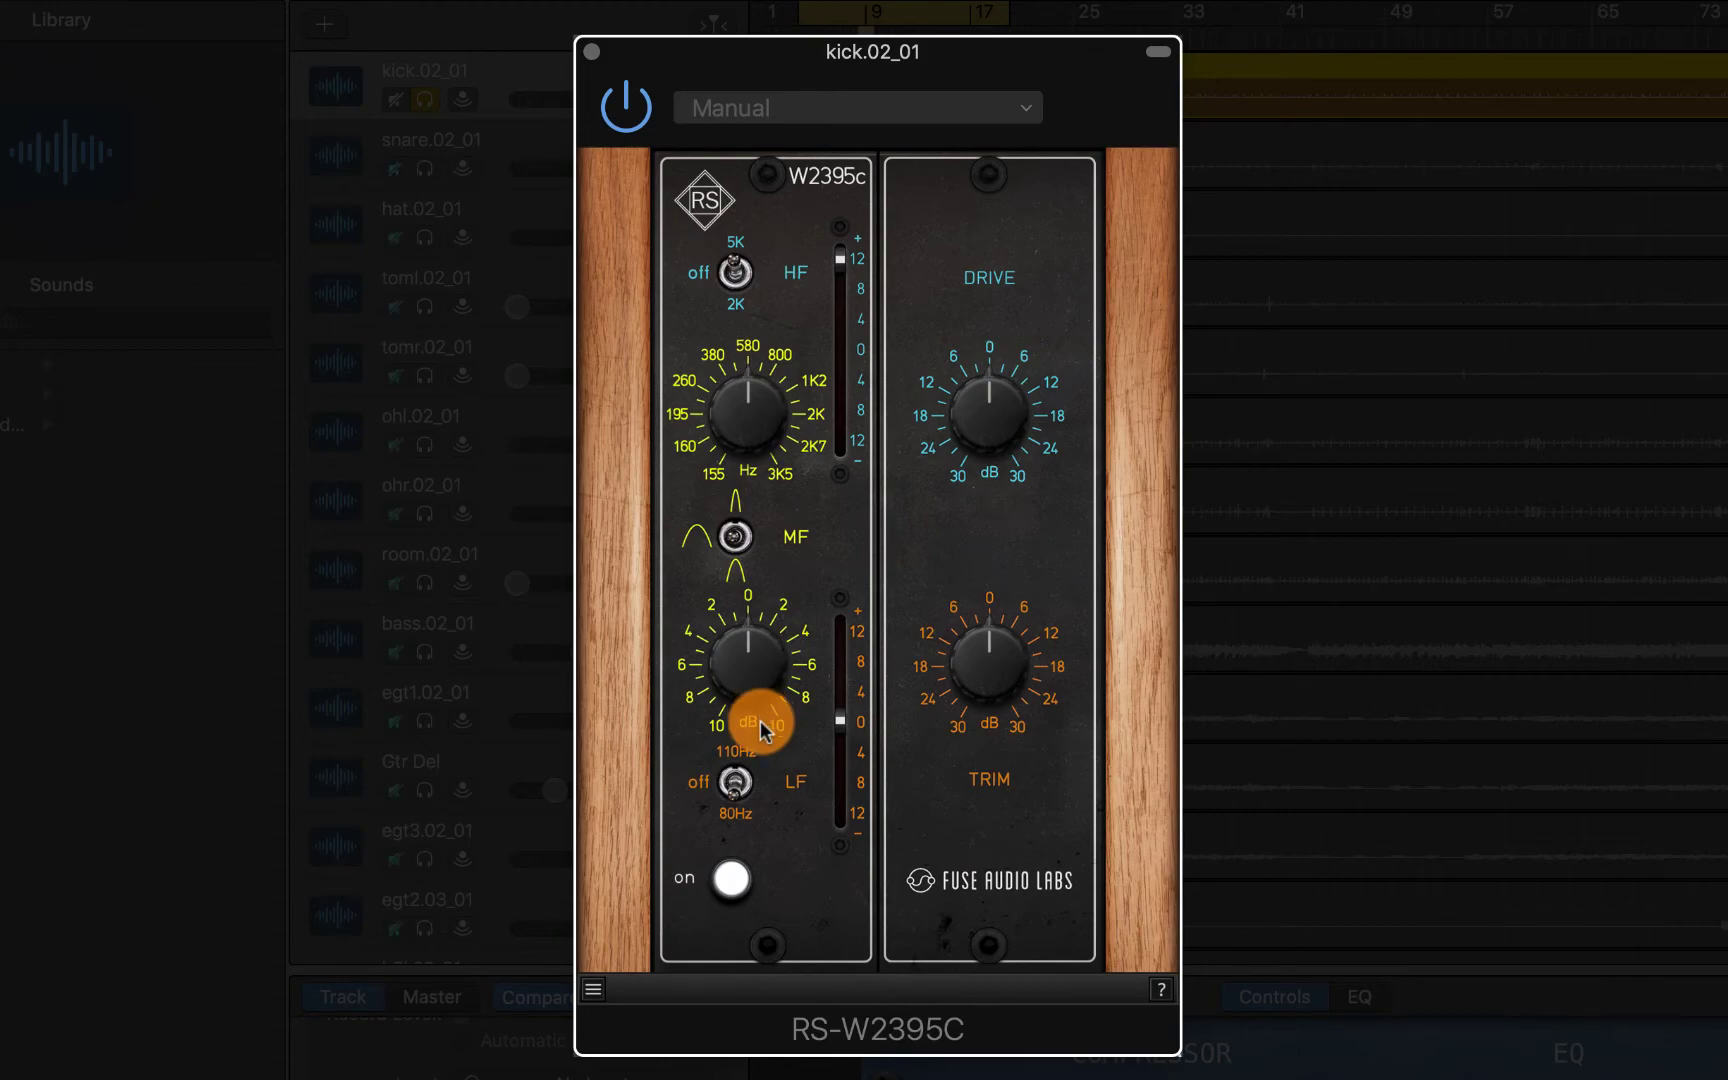
Raise the RS-W2395C low band to 2.8 dB and set its drive to about 23 dB
{"action": "left_click", "coordinate": [737, 824]}
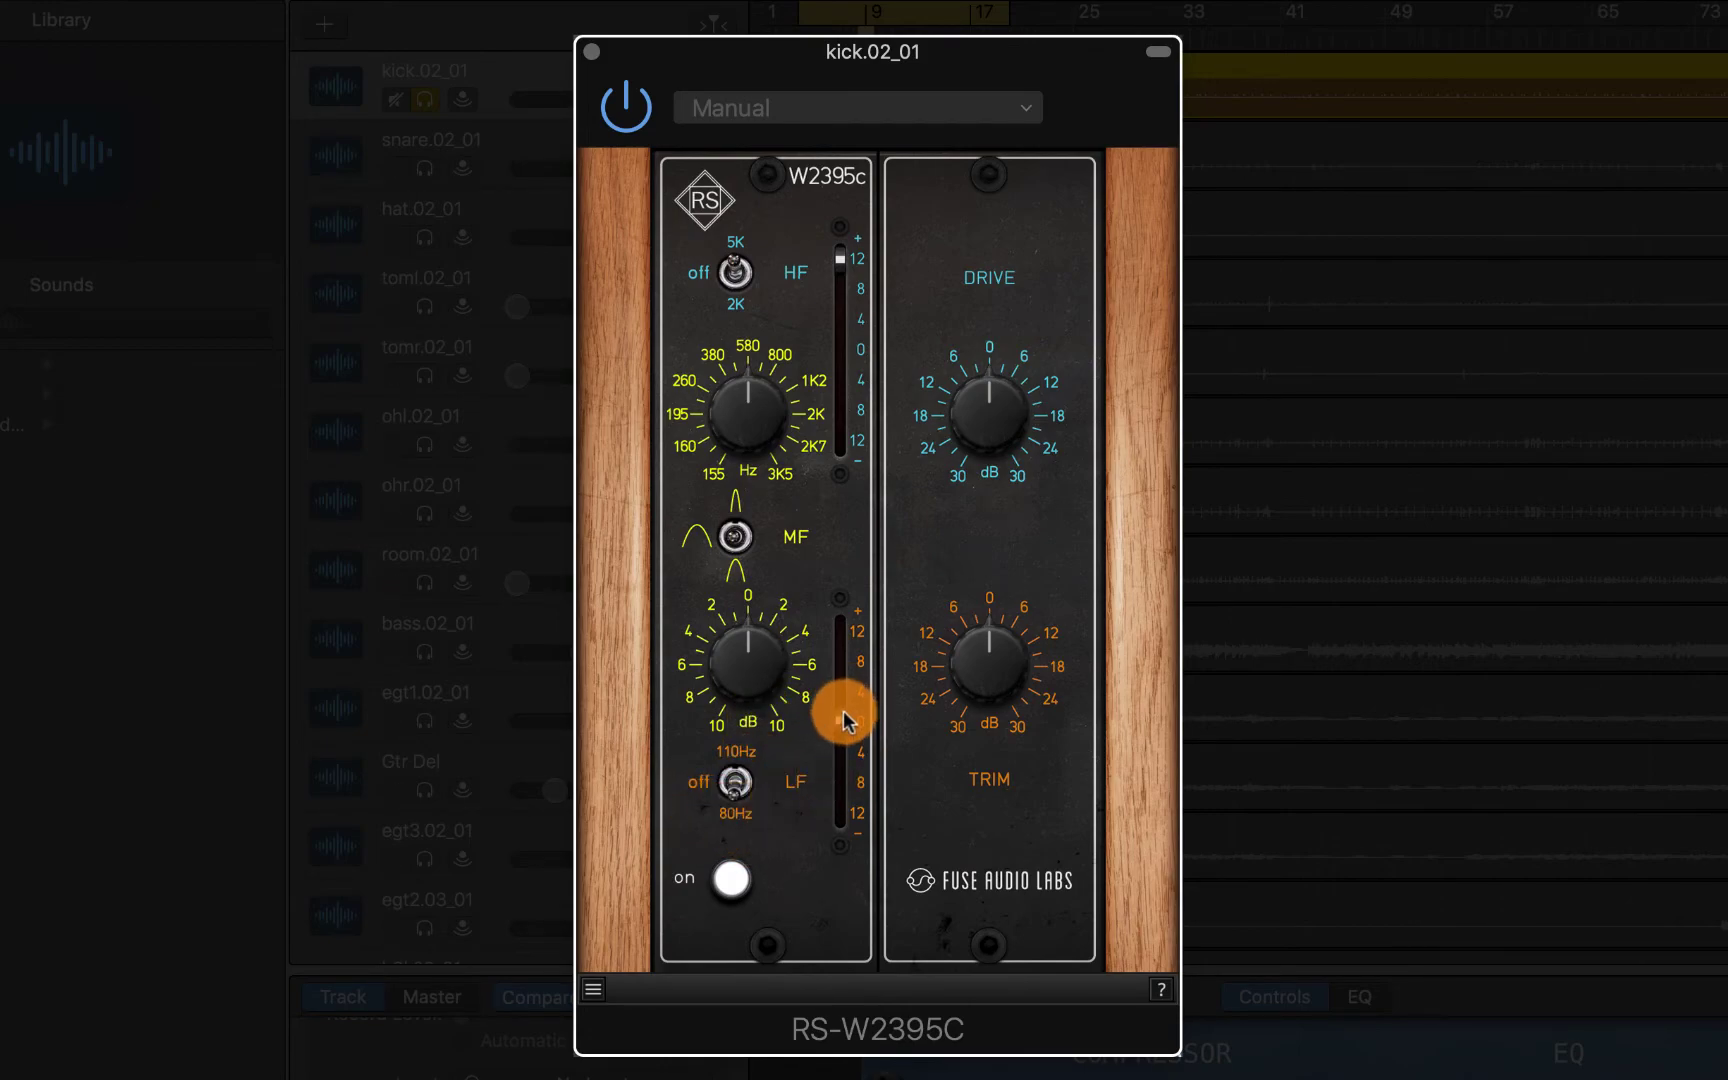
{"action": "mouse_move", "coordinate": [843, 718]}
{"action": "left_mouse_down"}
{"action": "mouse_move", "coordinate": [855, 630]}
{"action": "mouse_move", "coordinate": [855, 692]}
{"action": "left_mouse_up"}
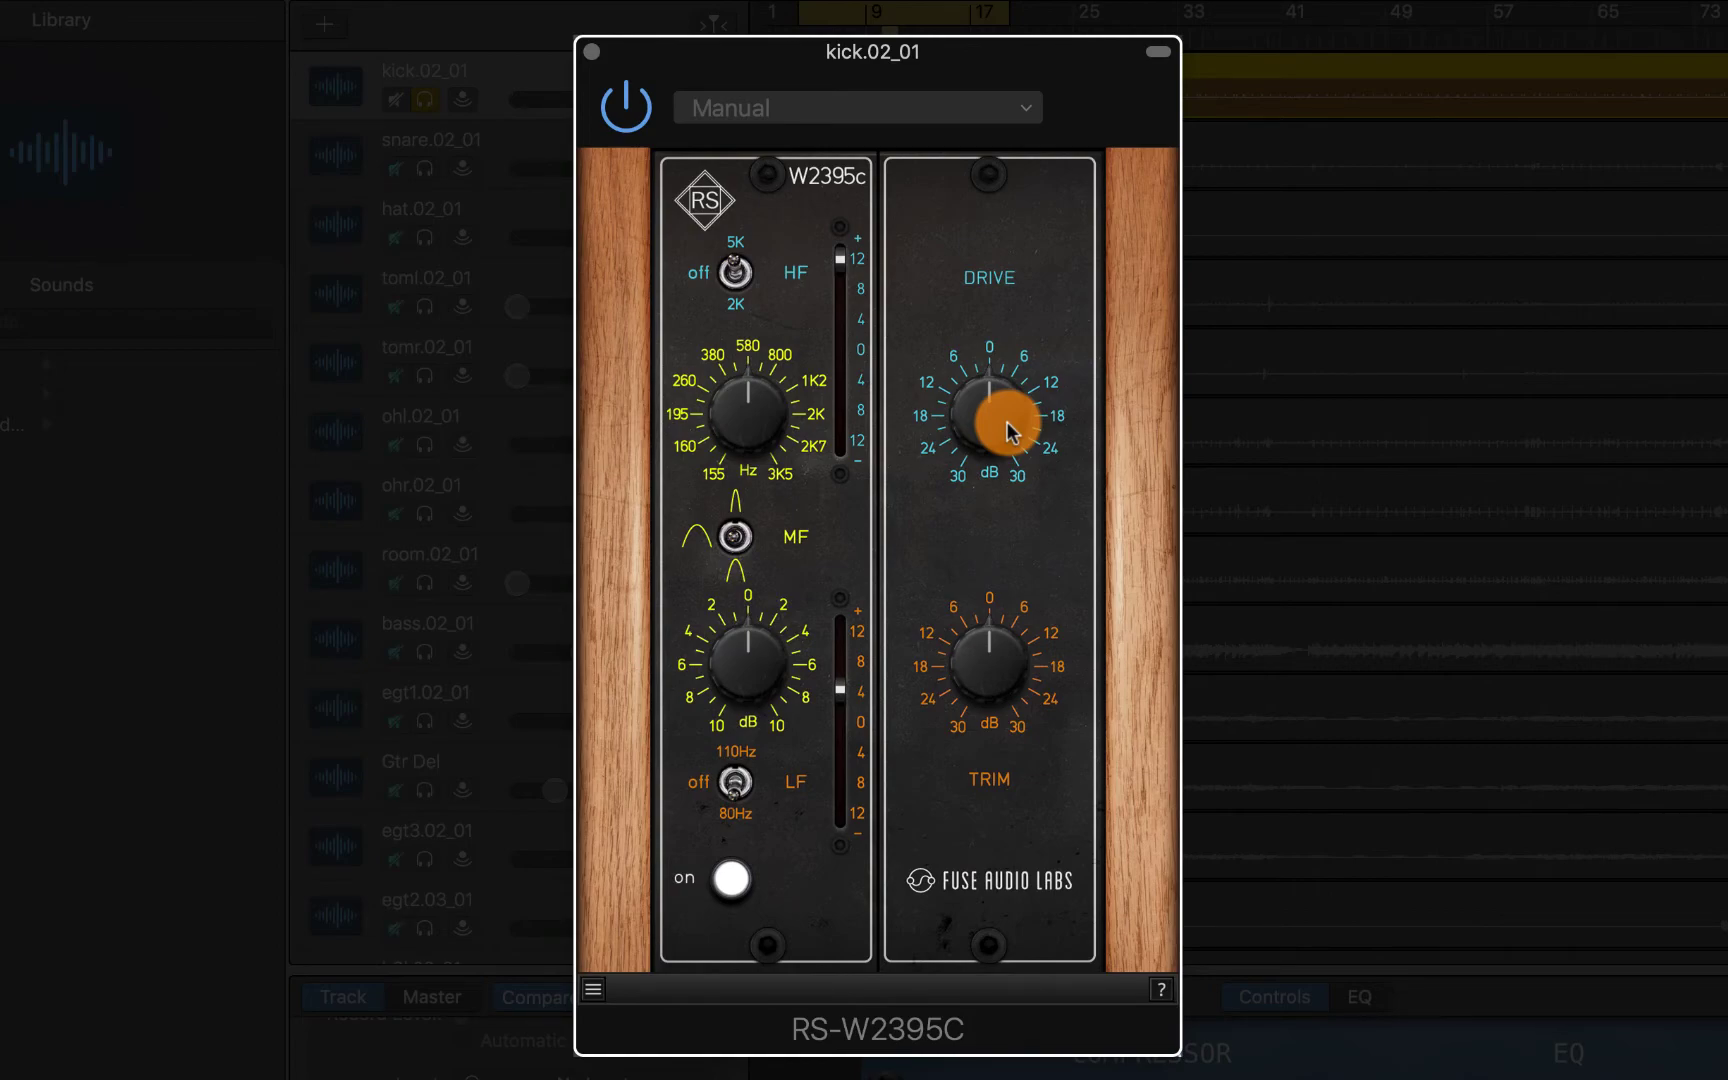
{"action": "left_click_drag", "start_coordinate": [1008, 430], "coordinate": [977, 250]}
{"action": "left_click_drag", "start_coordinate": [983, 386], "coordinate": [981, 425]}
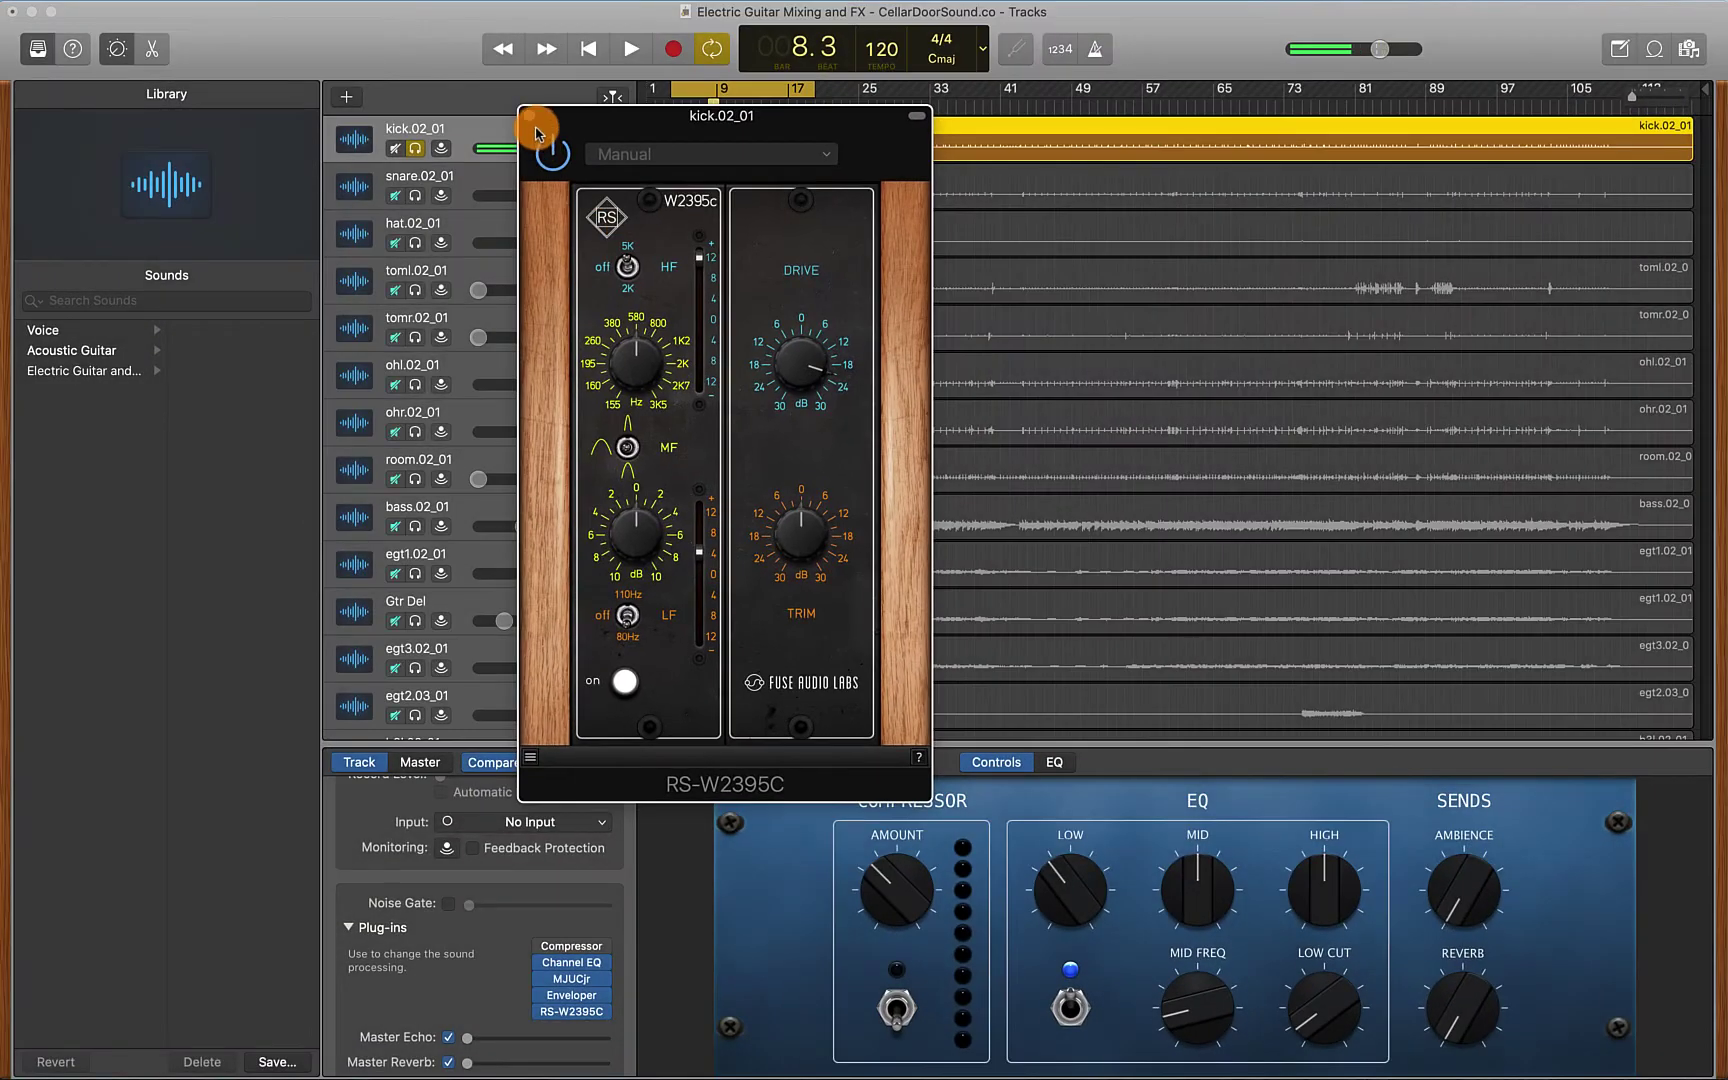
Close the plug-in, solo the drums from kick to room, and pull kick volume to about +0.3 dB during playback
{"action": "left_click", "coordinate": [591, 51]}
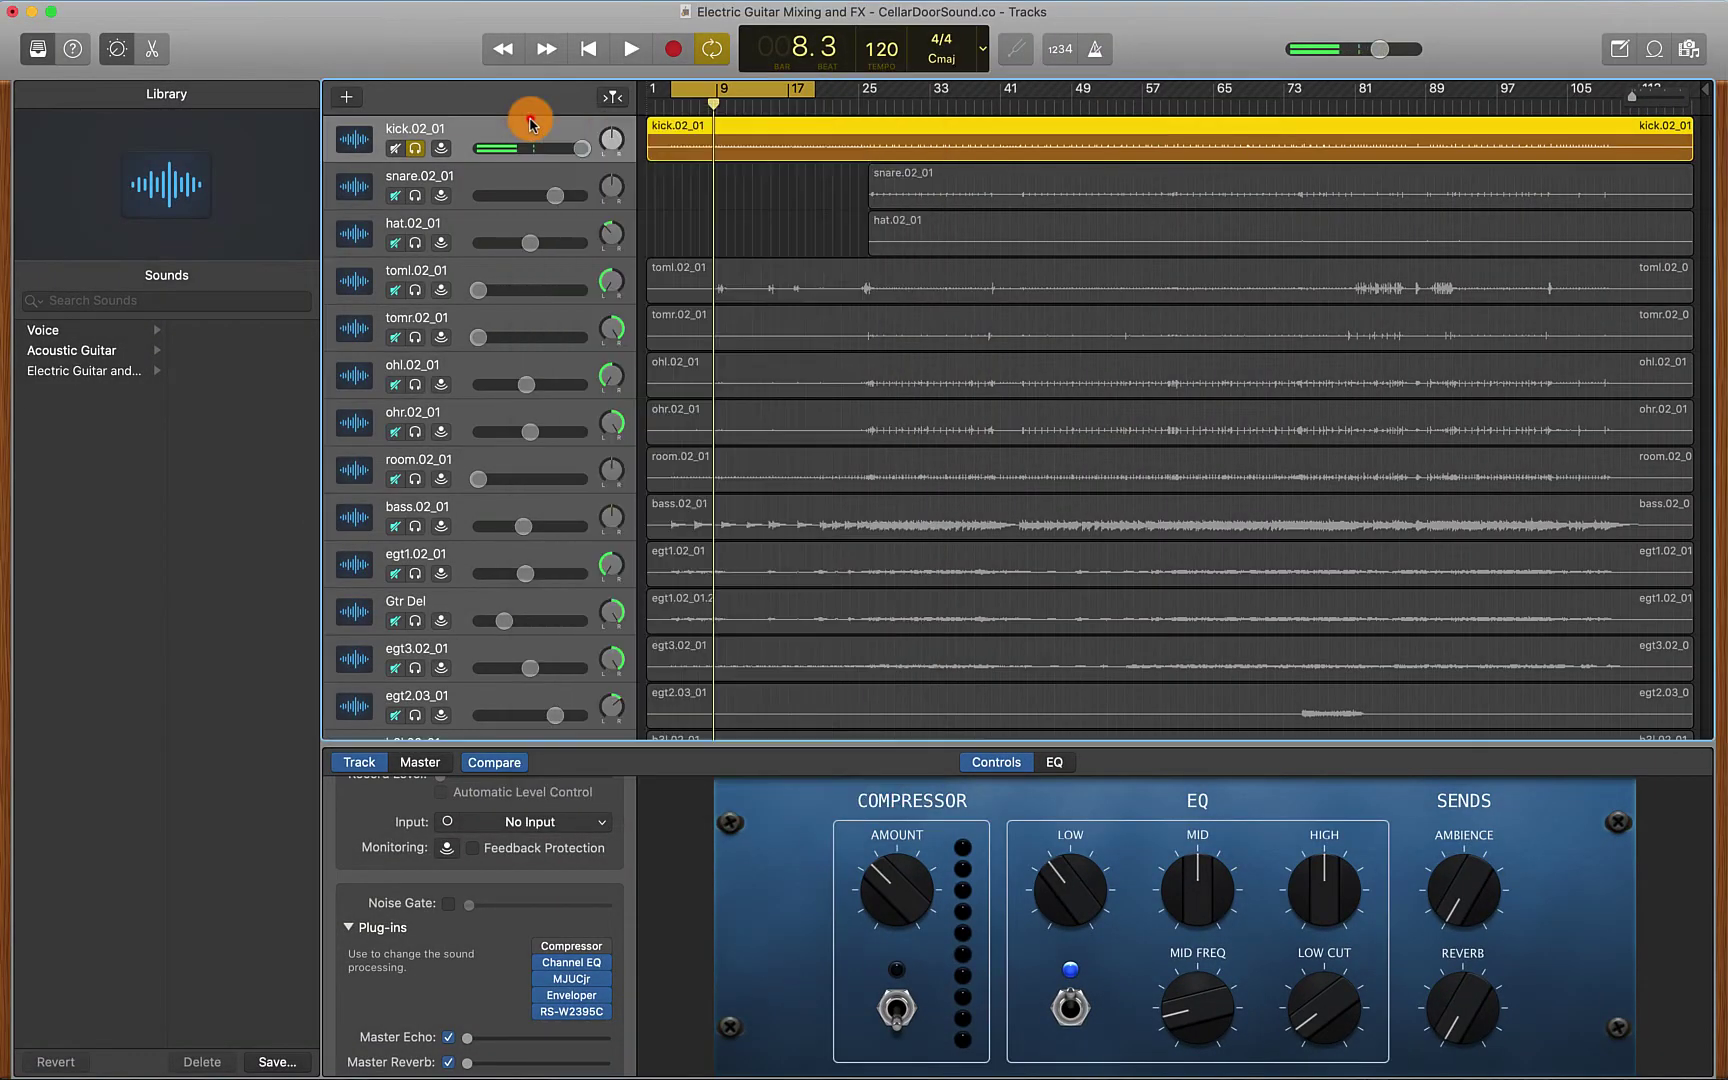
{"action": "left_click_drag", "start_coordinate": [580, 148], "coordinate": [541, 146]}
{"action": "left_click_drag", "start_coordinate": [415, 195], "coordinate": [414, 462]}
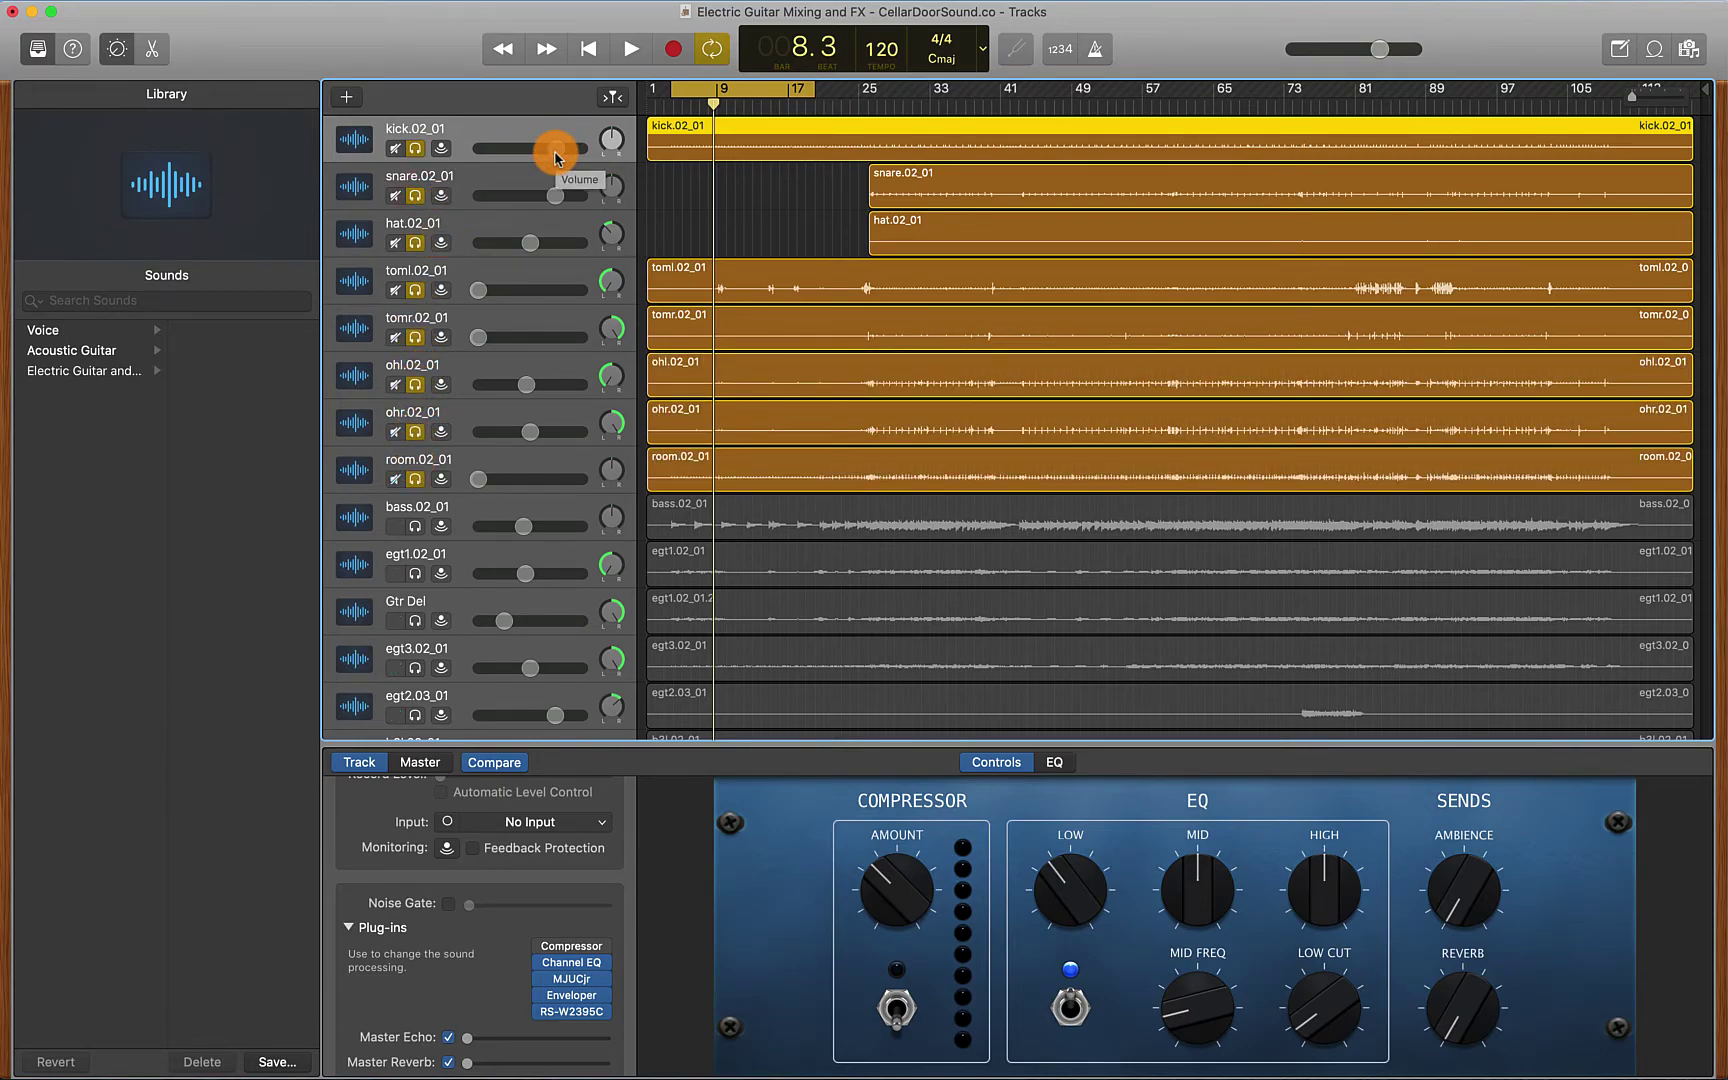
{"action": "key", "text": "space"}
{"action": "left_click_drag", "start_coordinate": [556, 155], "coordinate": [572, 152]}
Unsolo the drum tracks and play back the full mix
{"action": "key", "text": "space"}
{"action": "left_click_drag", "start_coordinate": [415, 148], "coordinate": [416, 447]}
{"action": "key", "text": "space"}
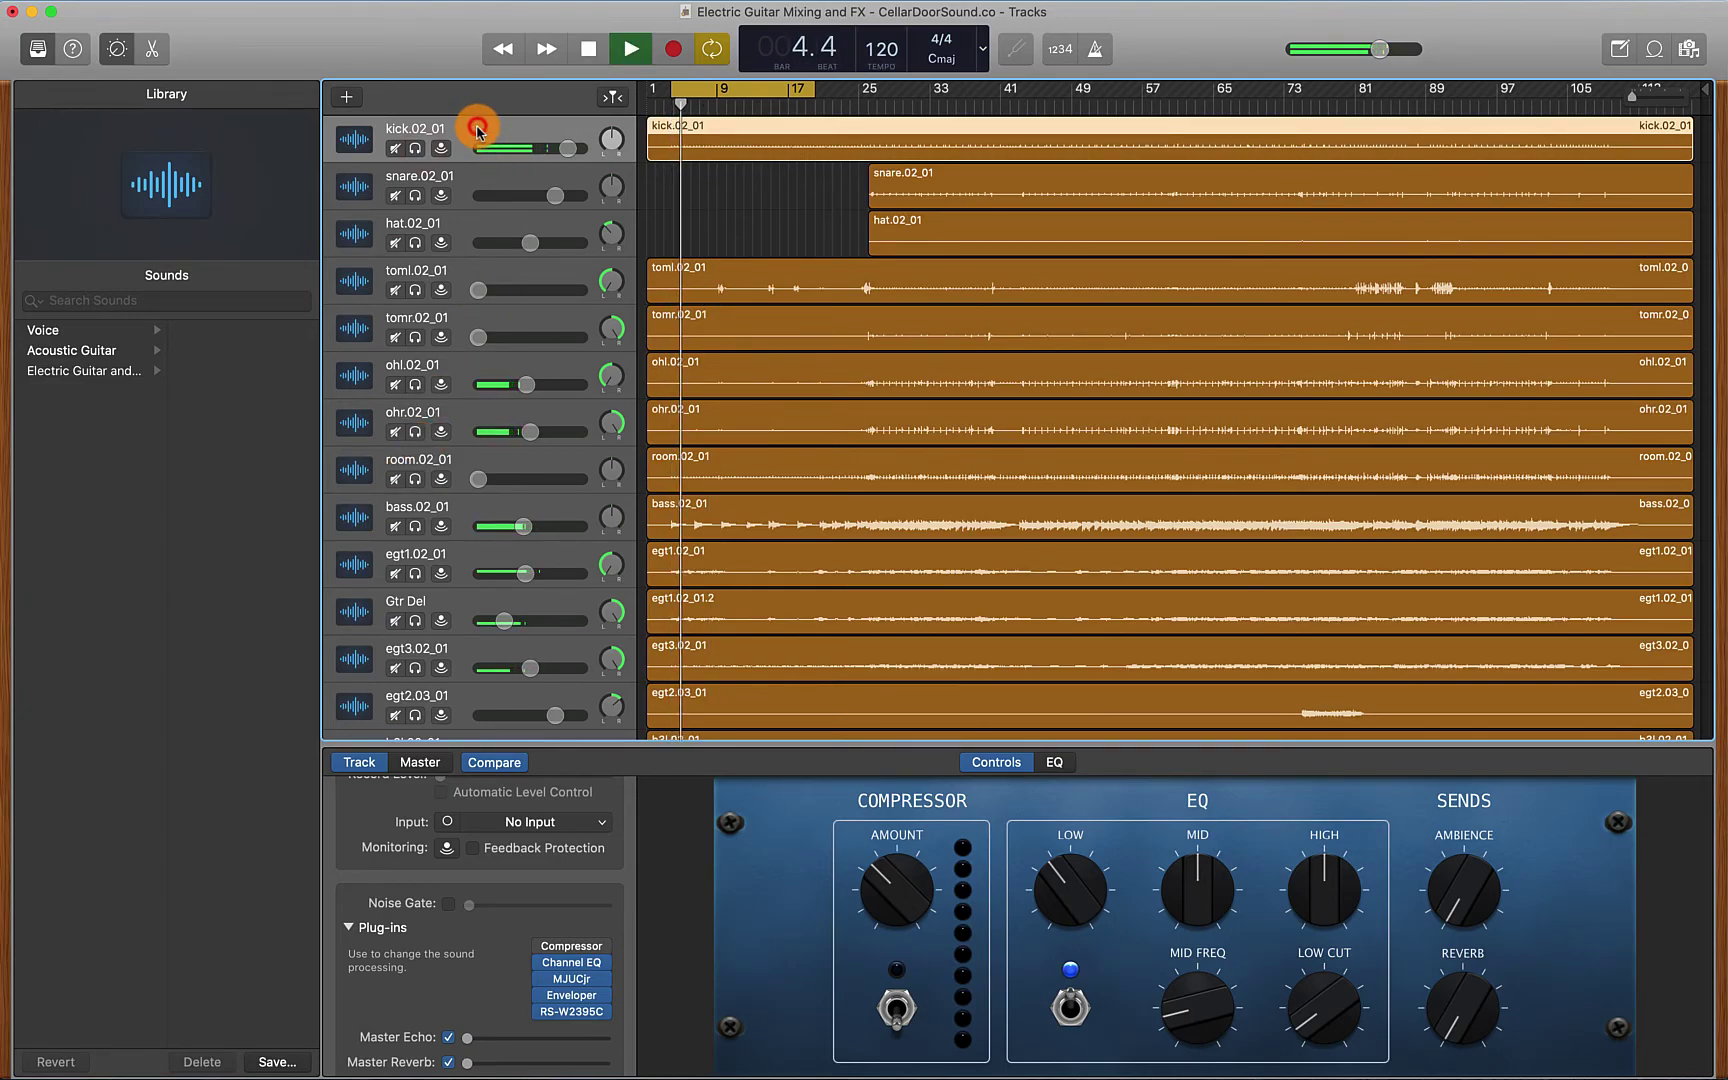
Reopen the kick's RS-W2395C, raise its trim to about 4.9 dB, then close the window
{"action": "left_click", "coordinate": [571, 1011]}
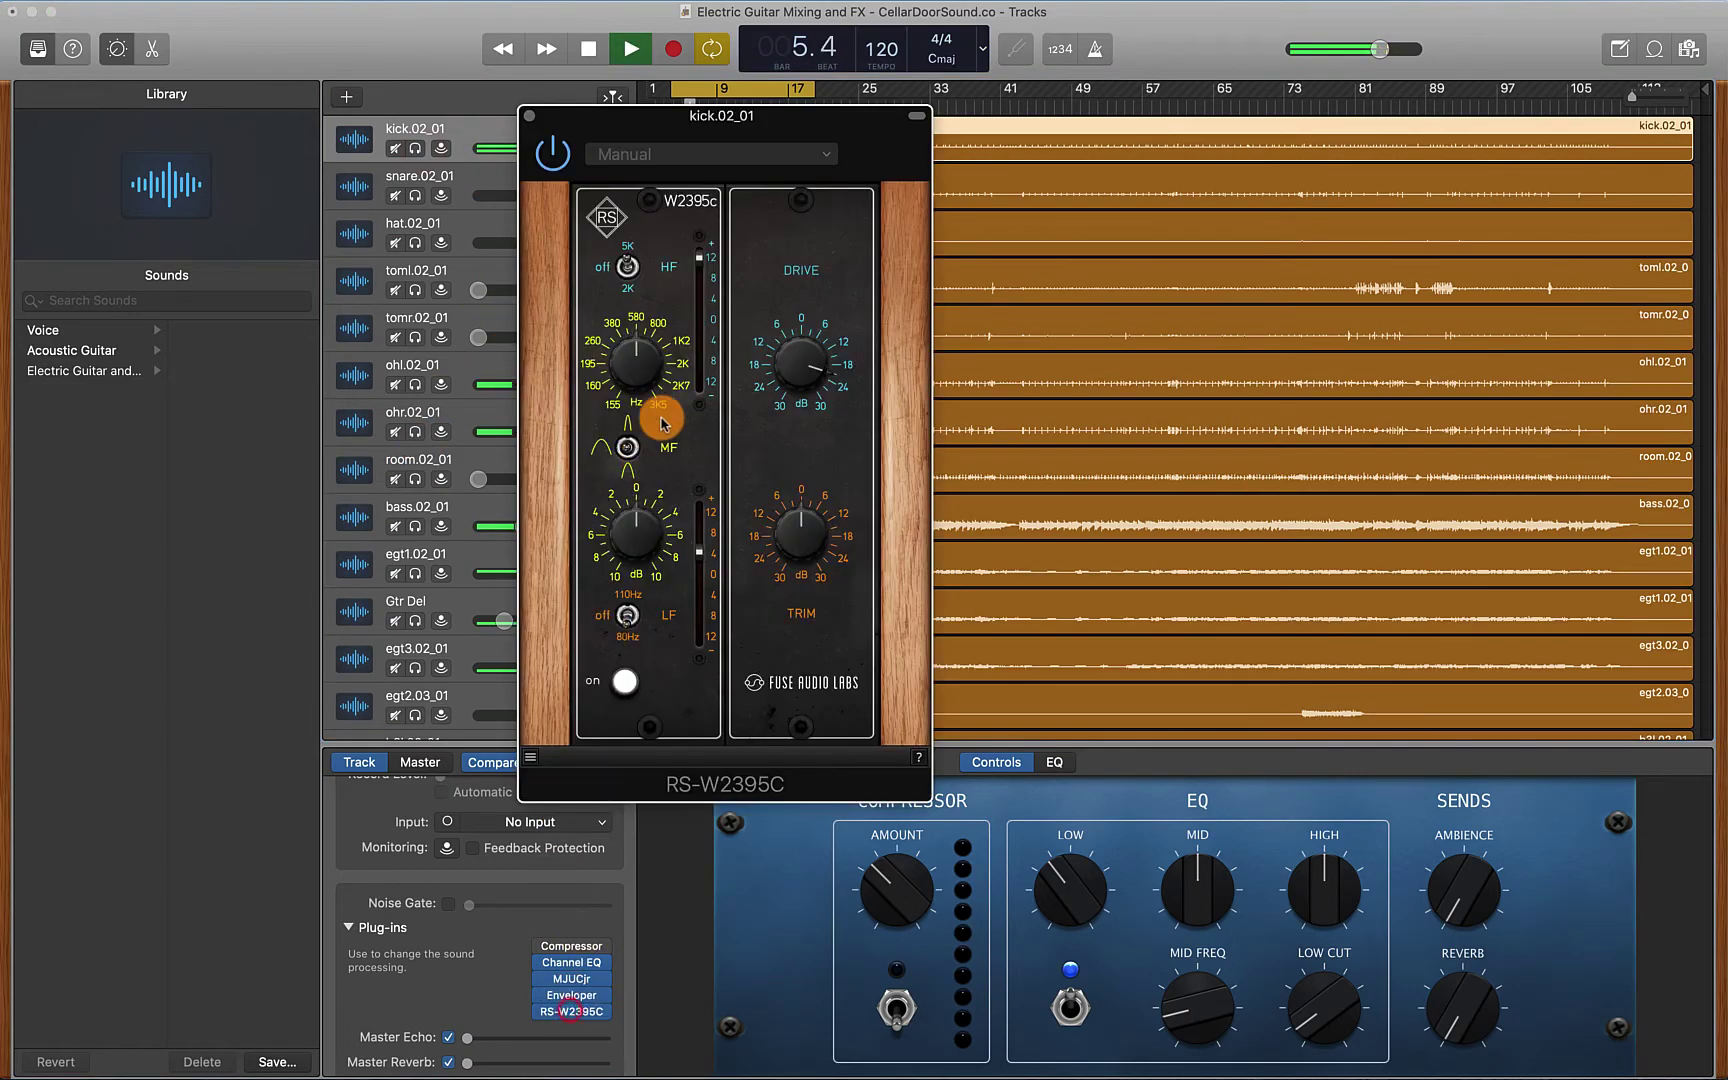
{"action": "left_click", "coordinate": [797, 528]}
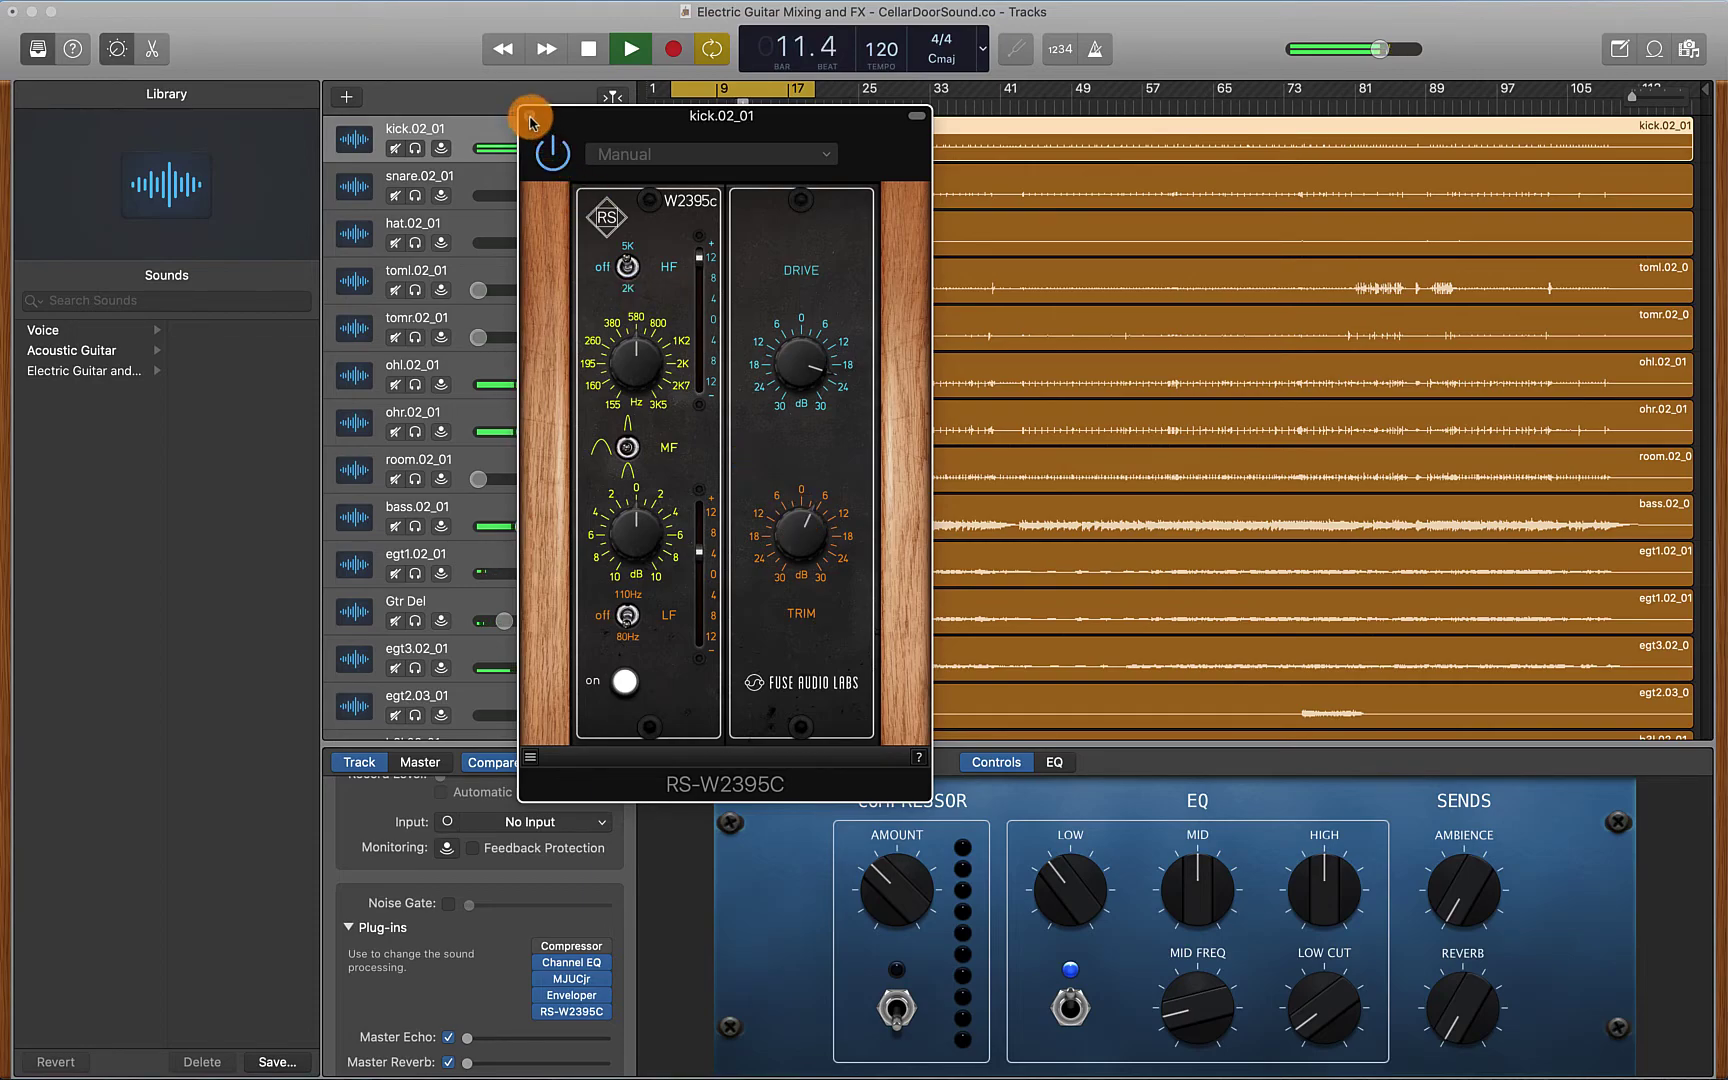
{"action": "key", "text": "space"}
{"action": "left_click_drag", "start_coordinate": [578, 123], "coordinate": [577, 192]}
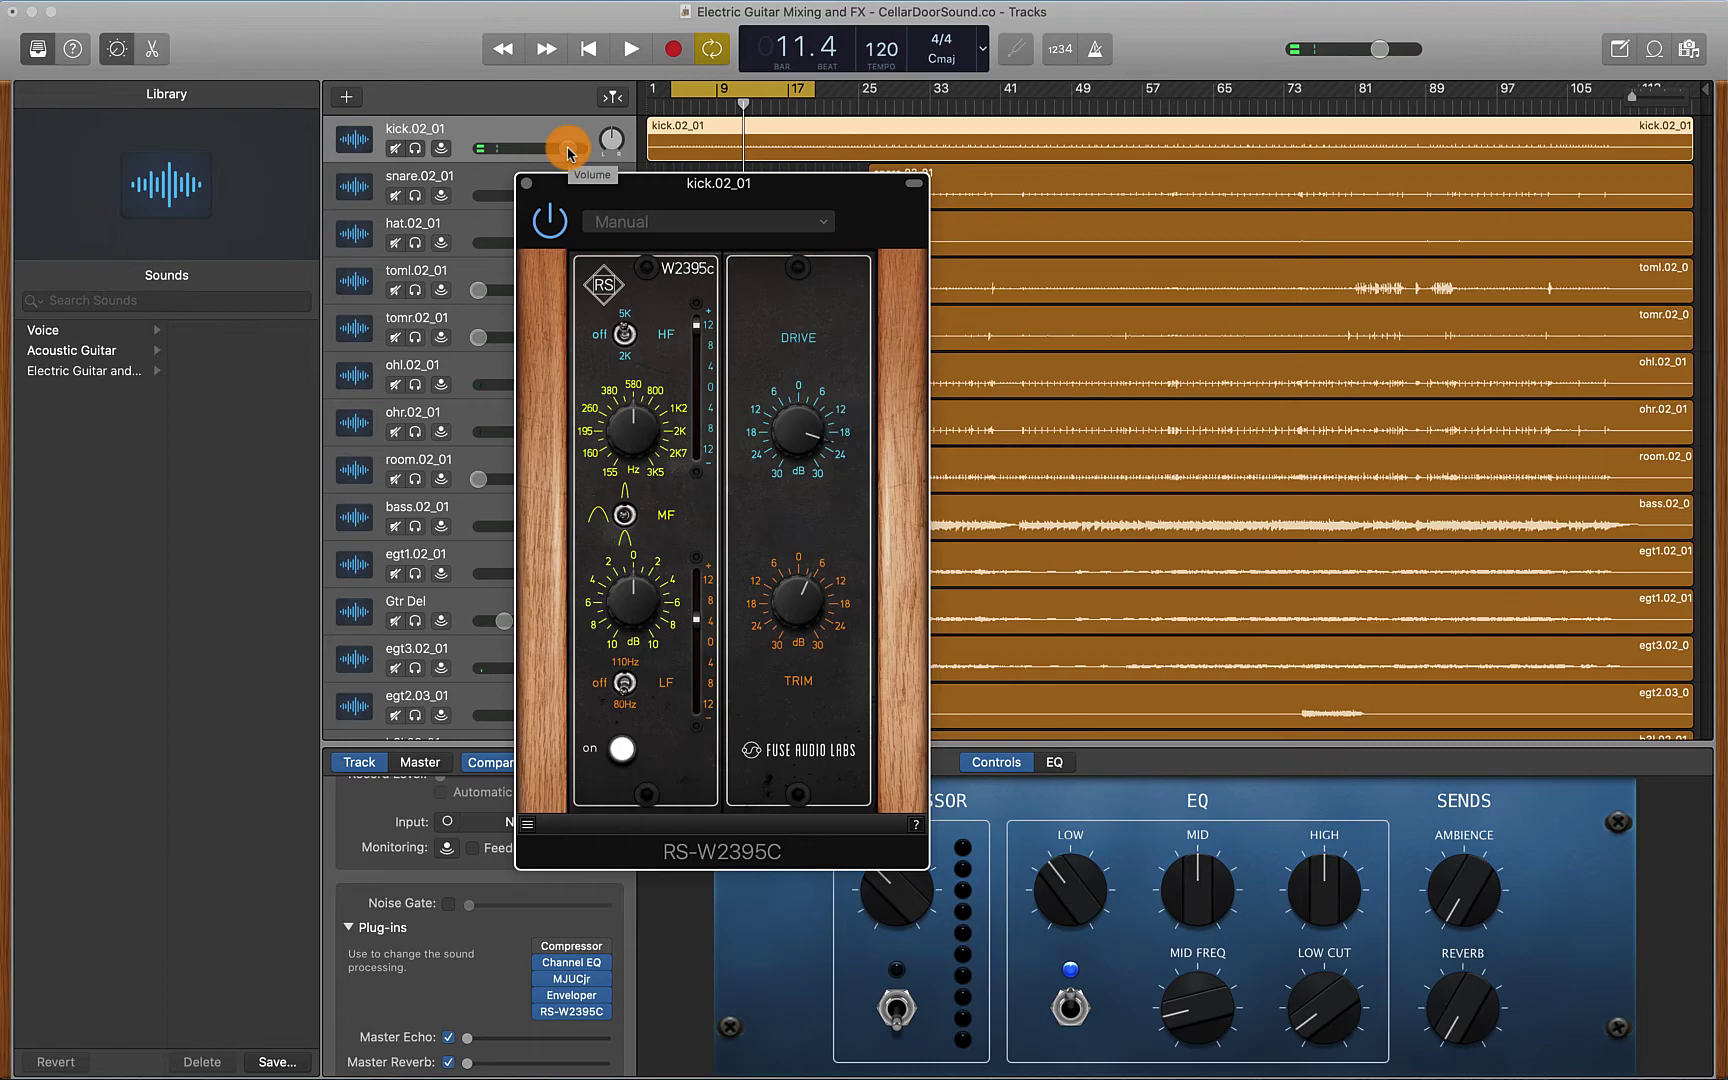
{"action": "left_click_drag", "start_coordinate": [576, 153], "coordinate": [567, 144]}
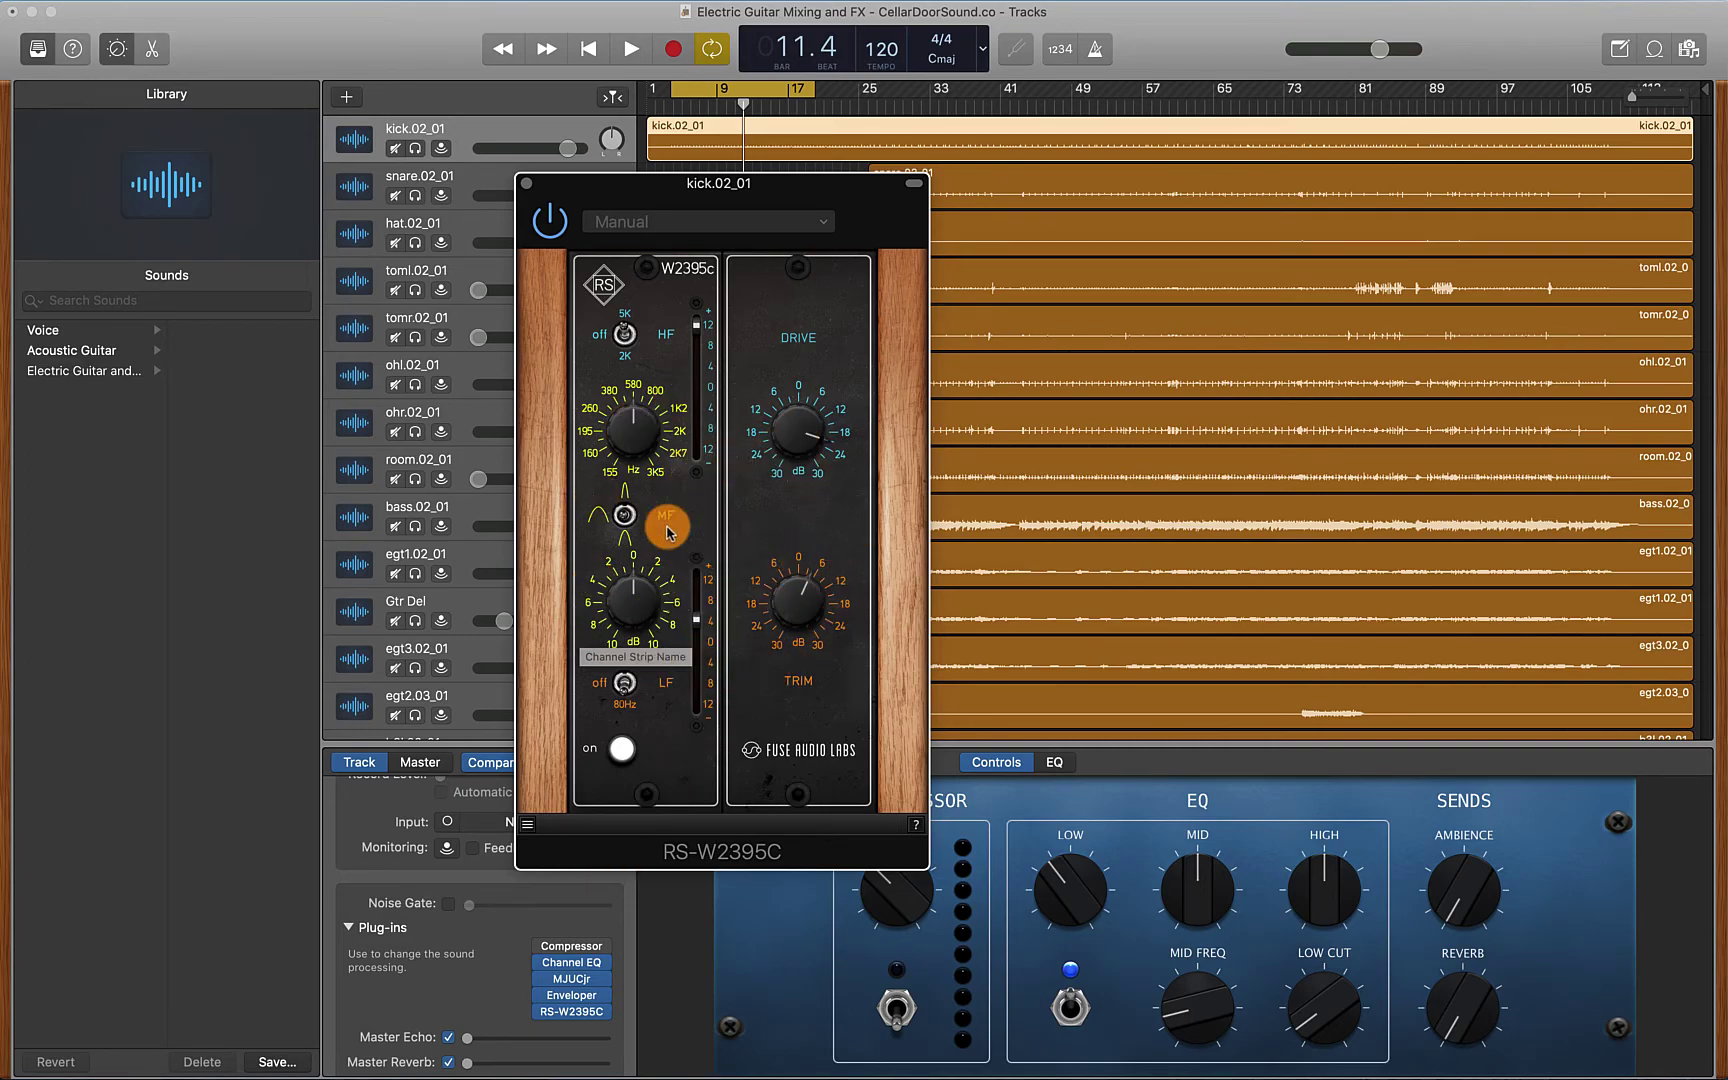
{"action": "left_click", "coordinate": [801, 597]}
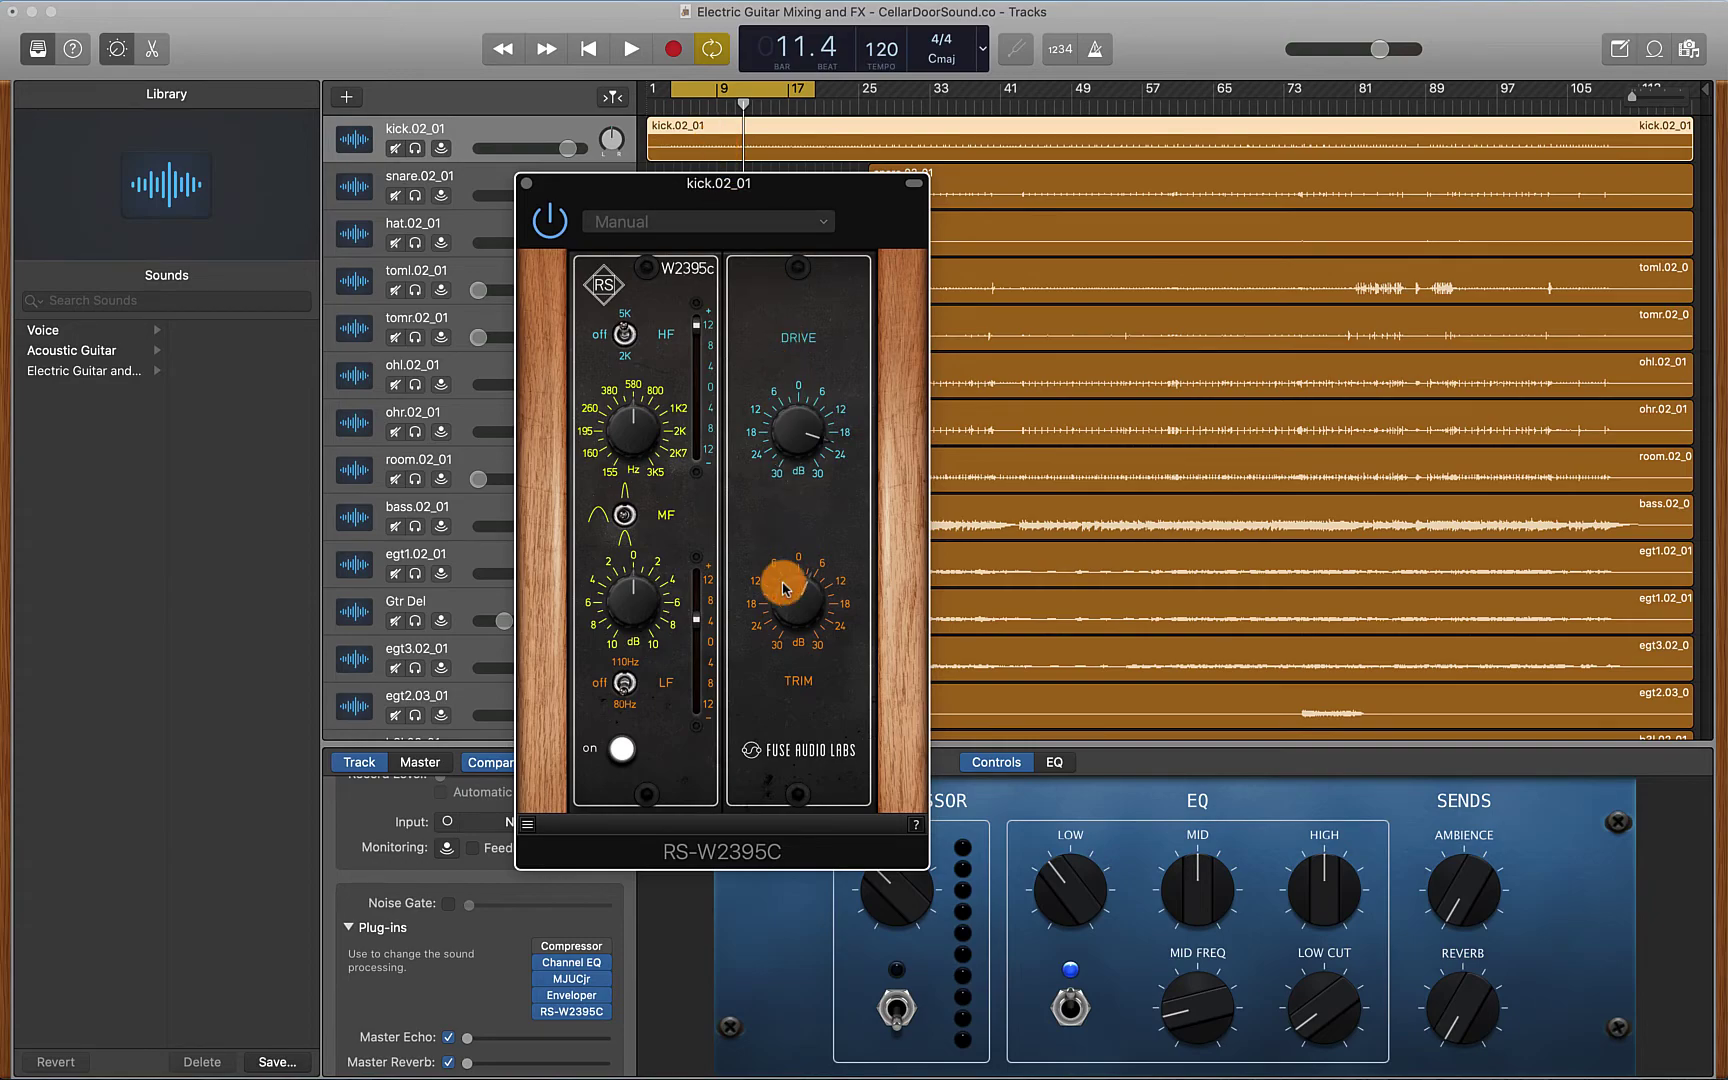
{"action": "left_click", "coordinate": [524, 182]}
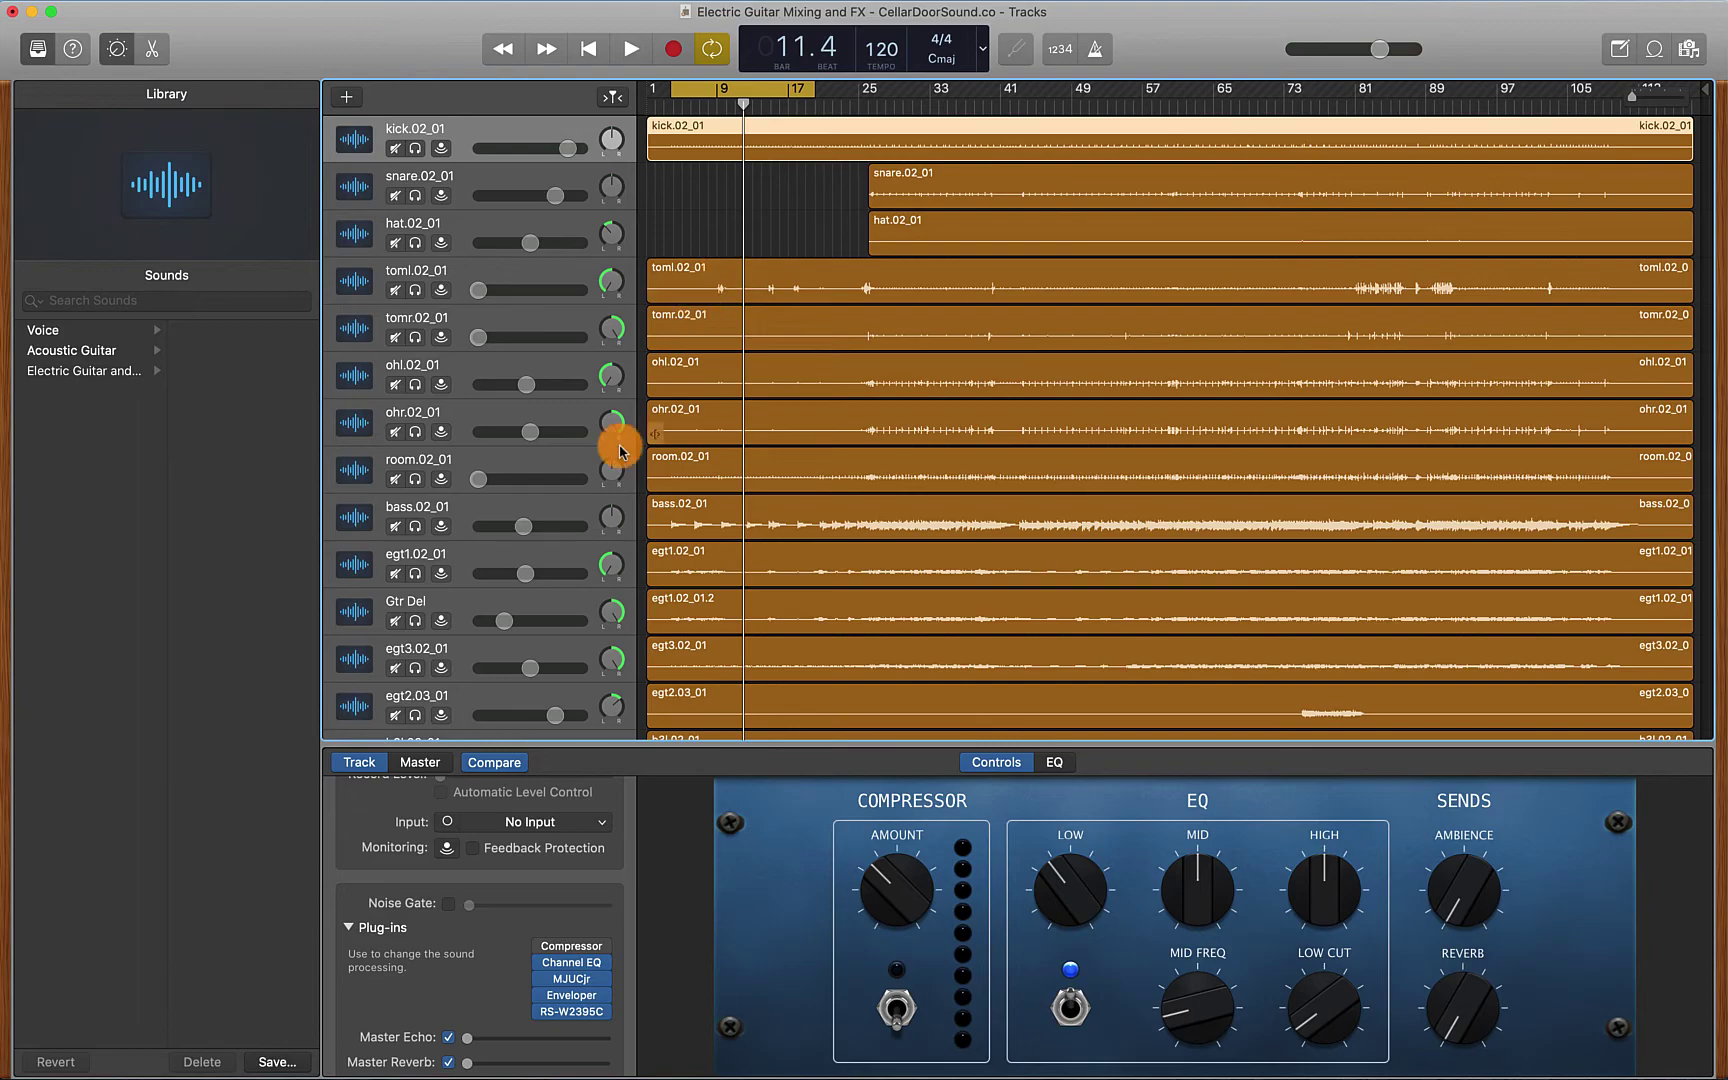
{"action": "mouse_move", "coordinate": [541, 964]}
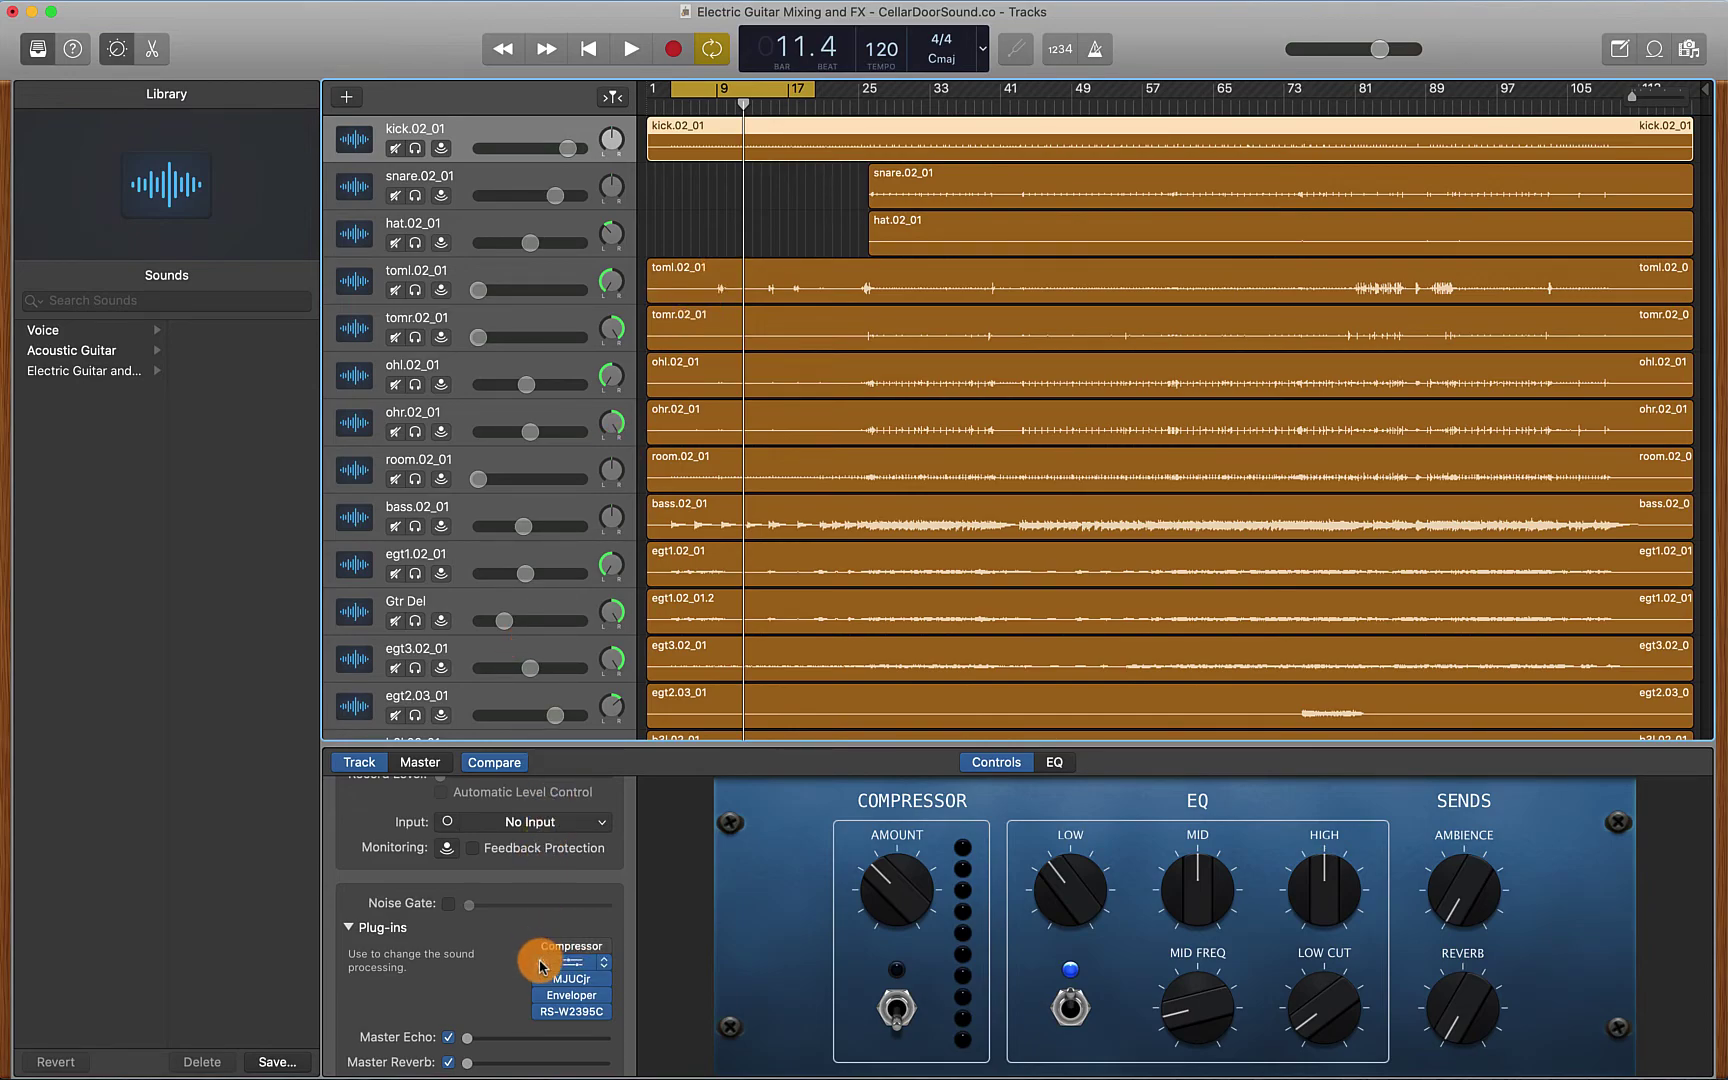
{"action": "left_click", "coordinate": [541, 968]}
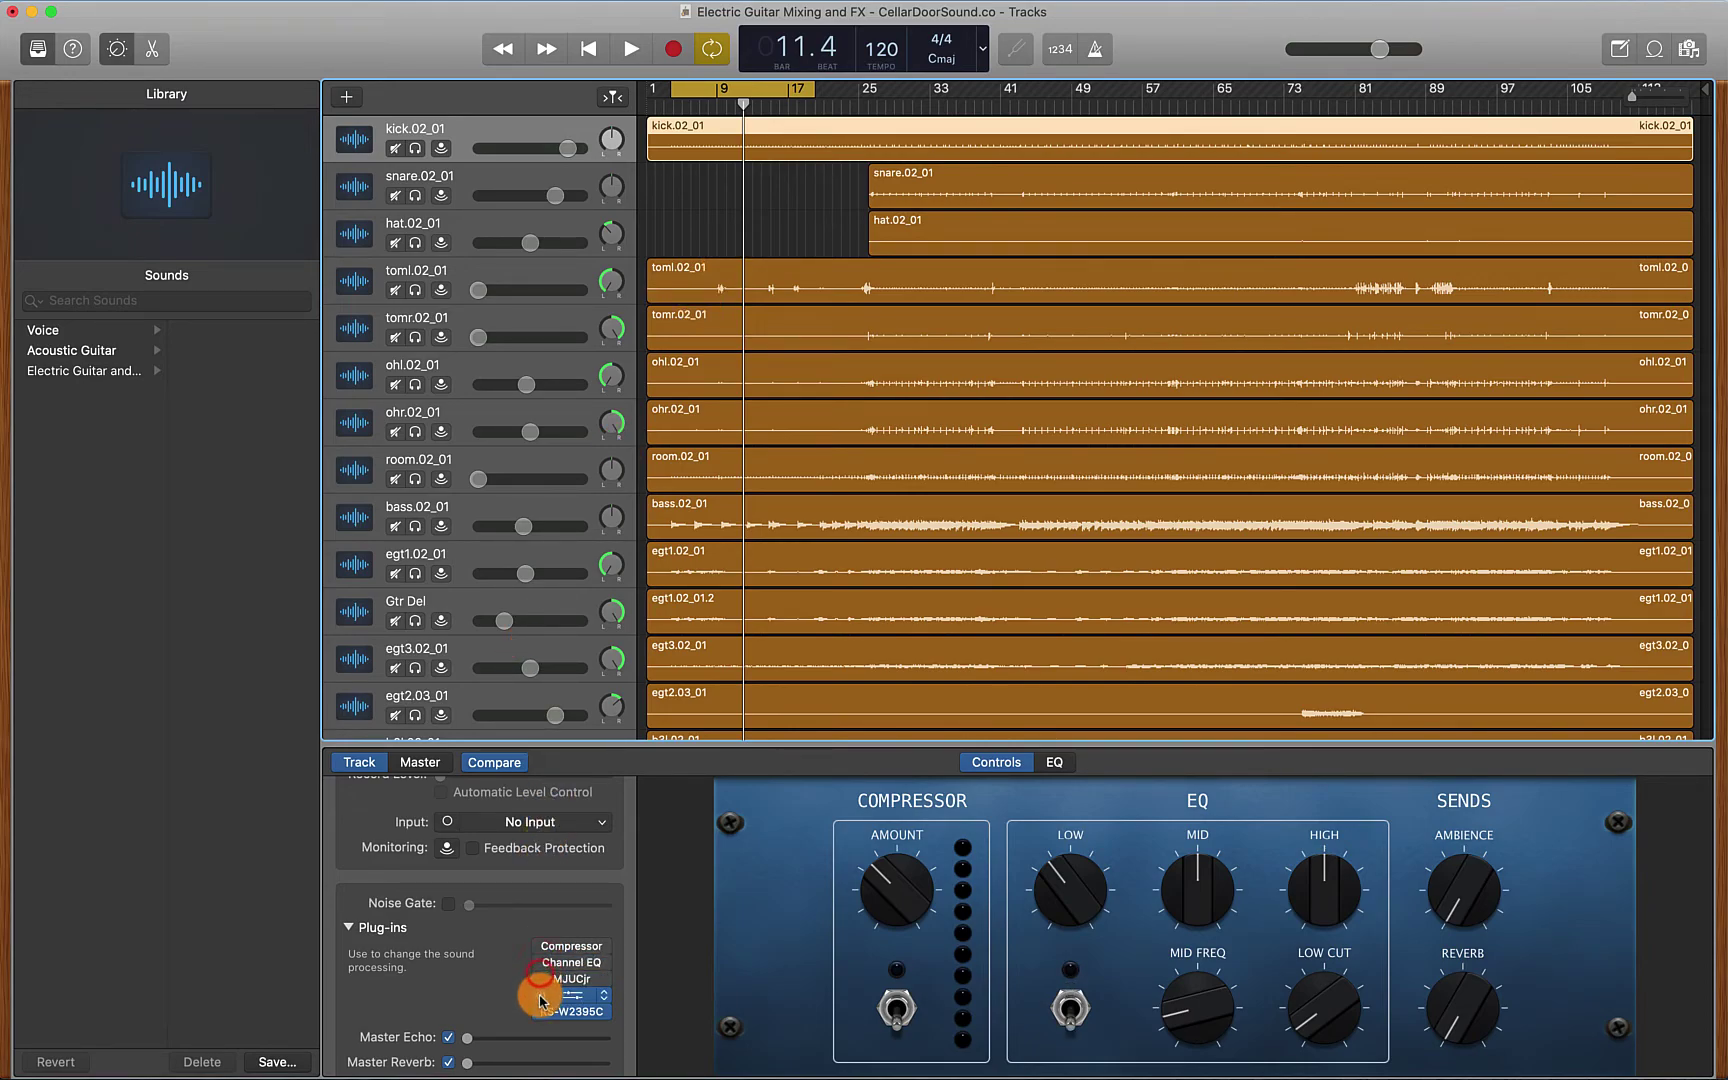
{"action": "left_click", "coordinate": [540, 996]}
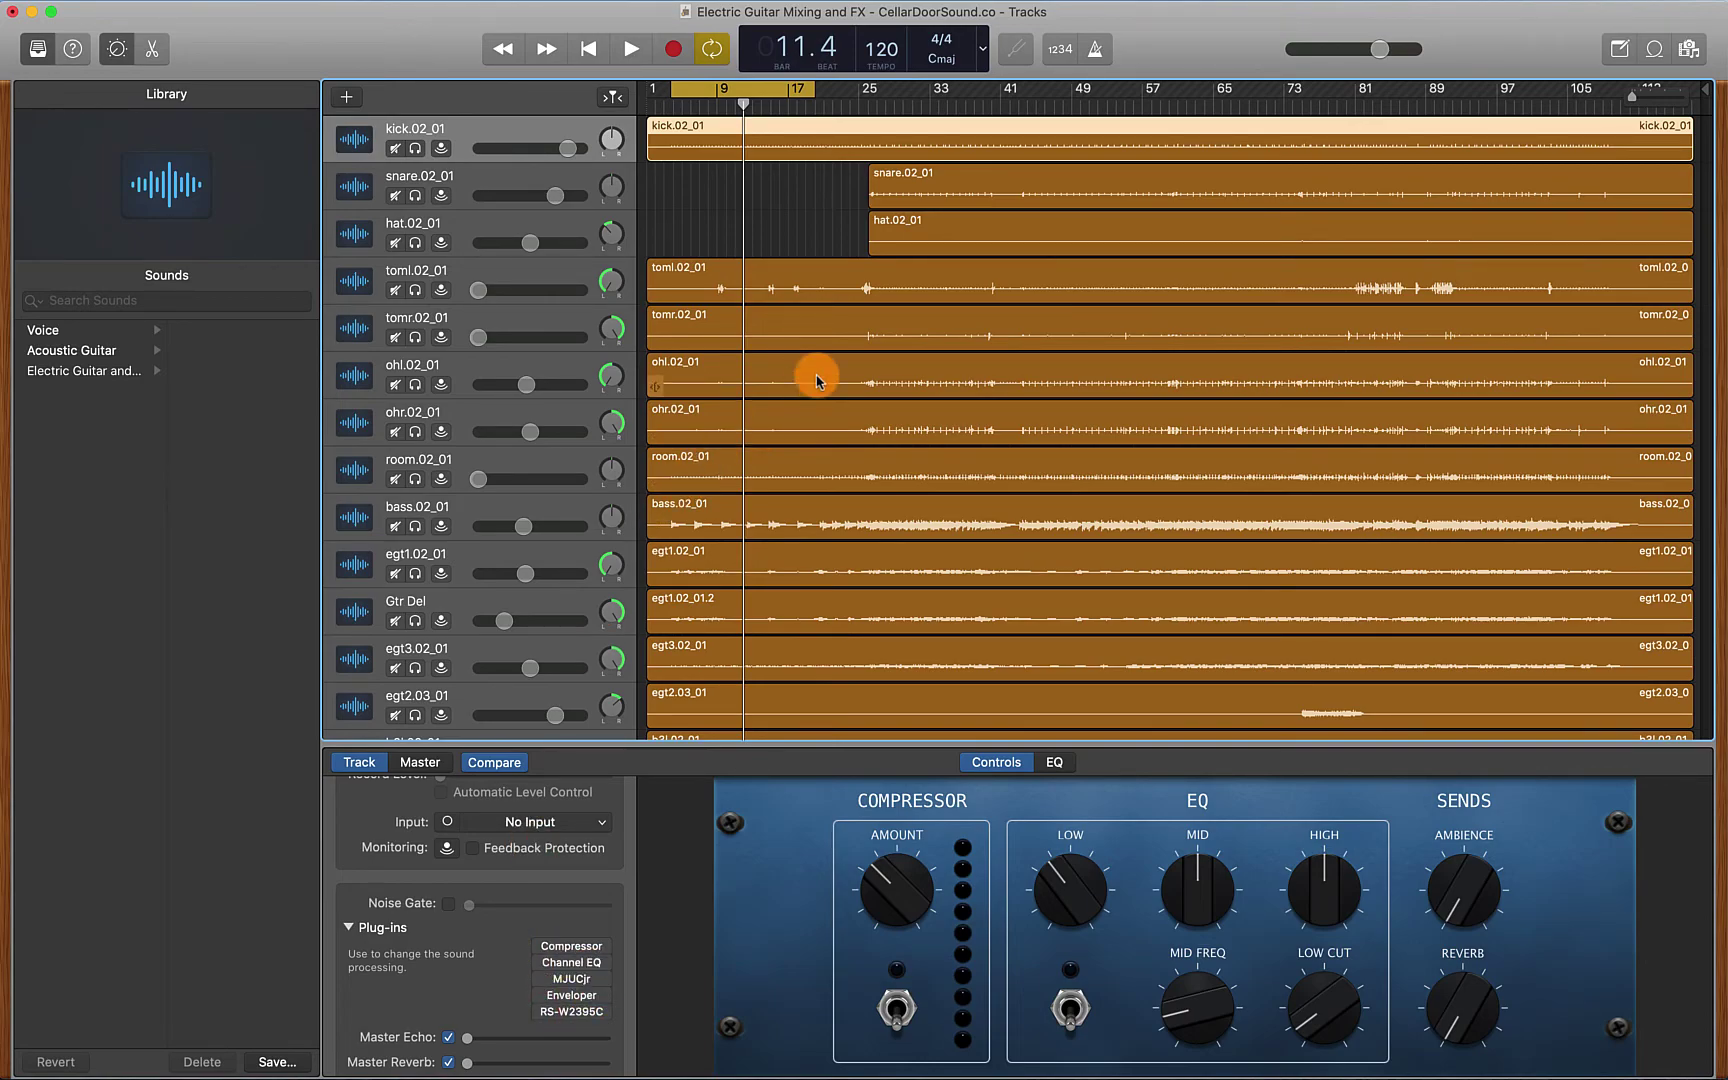
{"action": "key", "text": "space"}
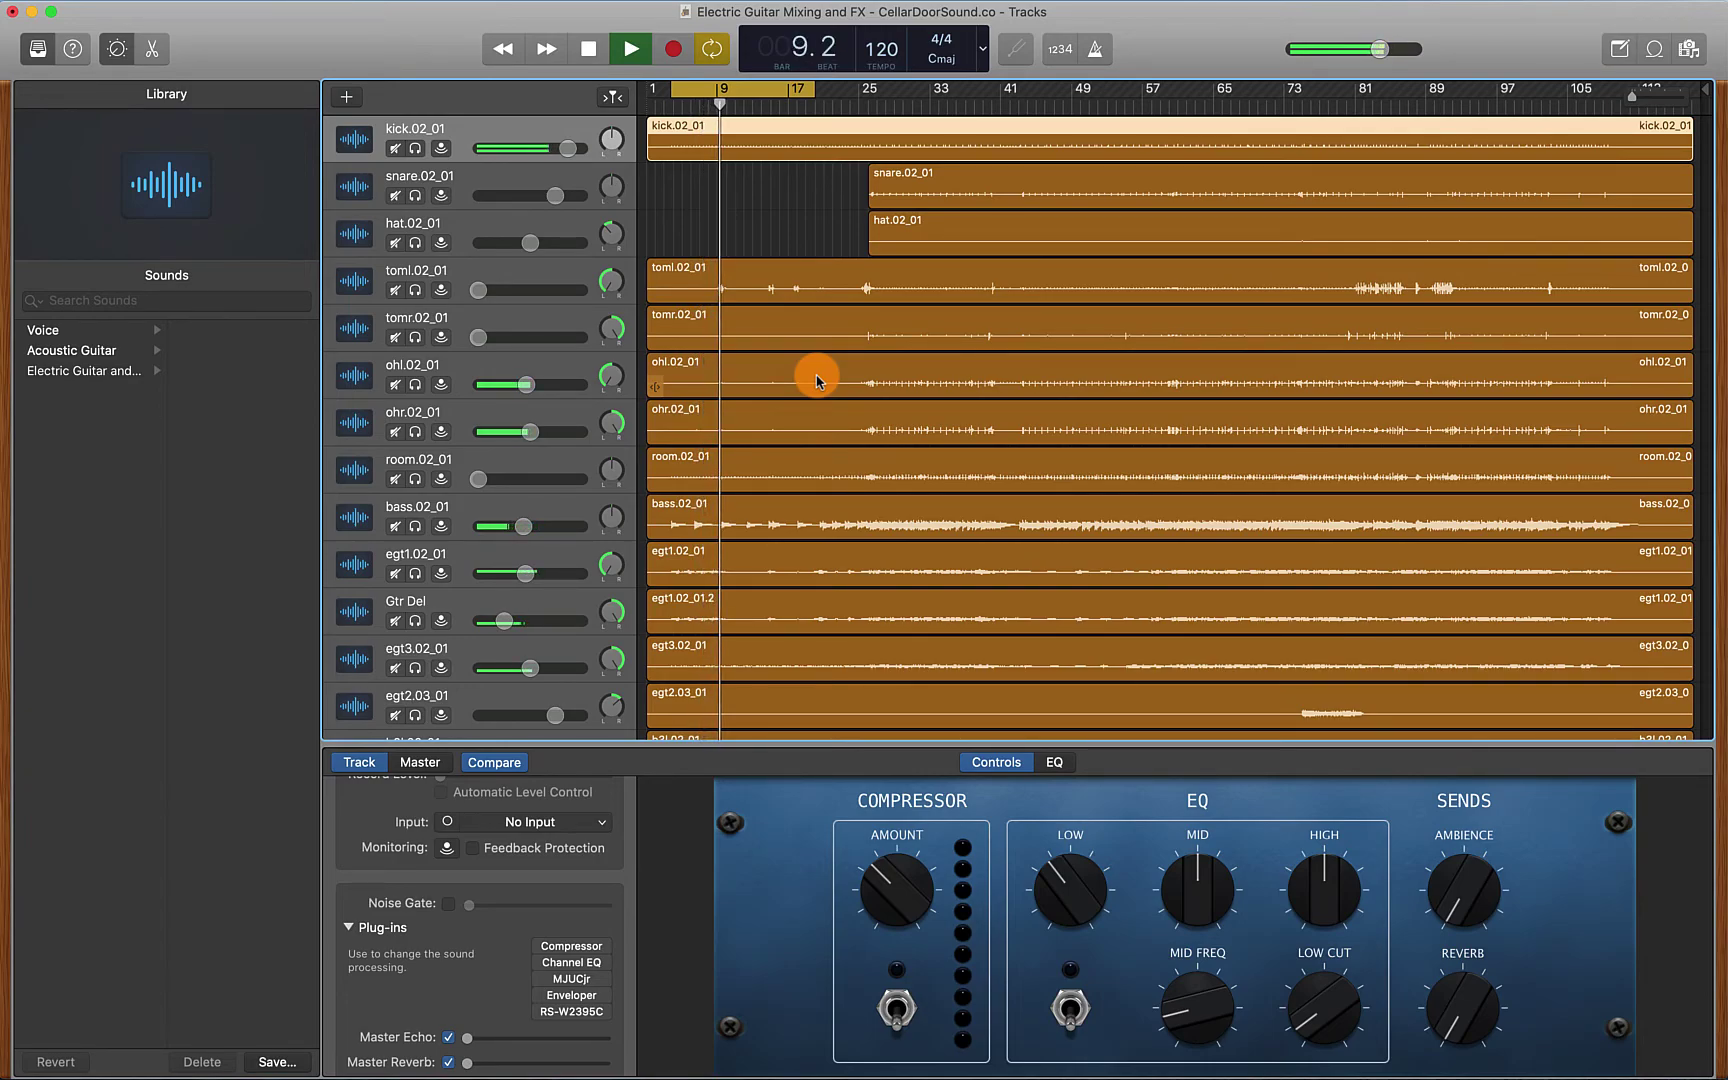
{"action": "key", "text": "space"}
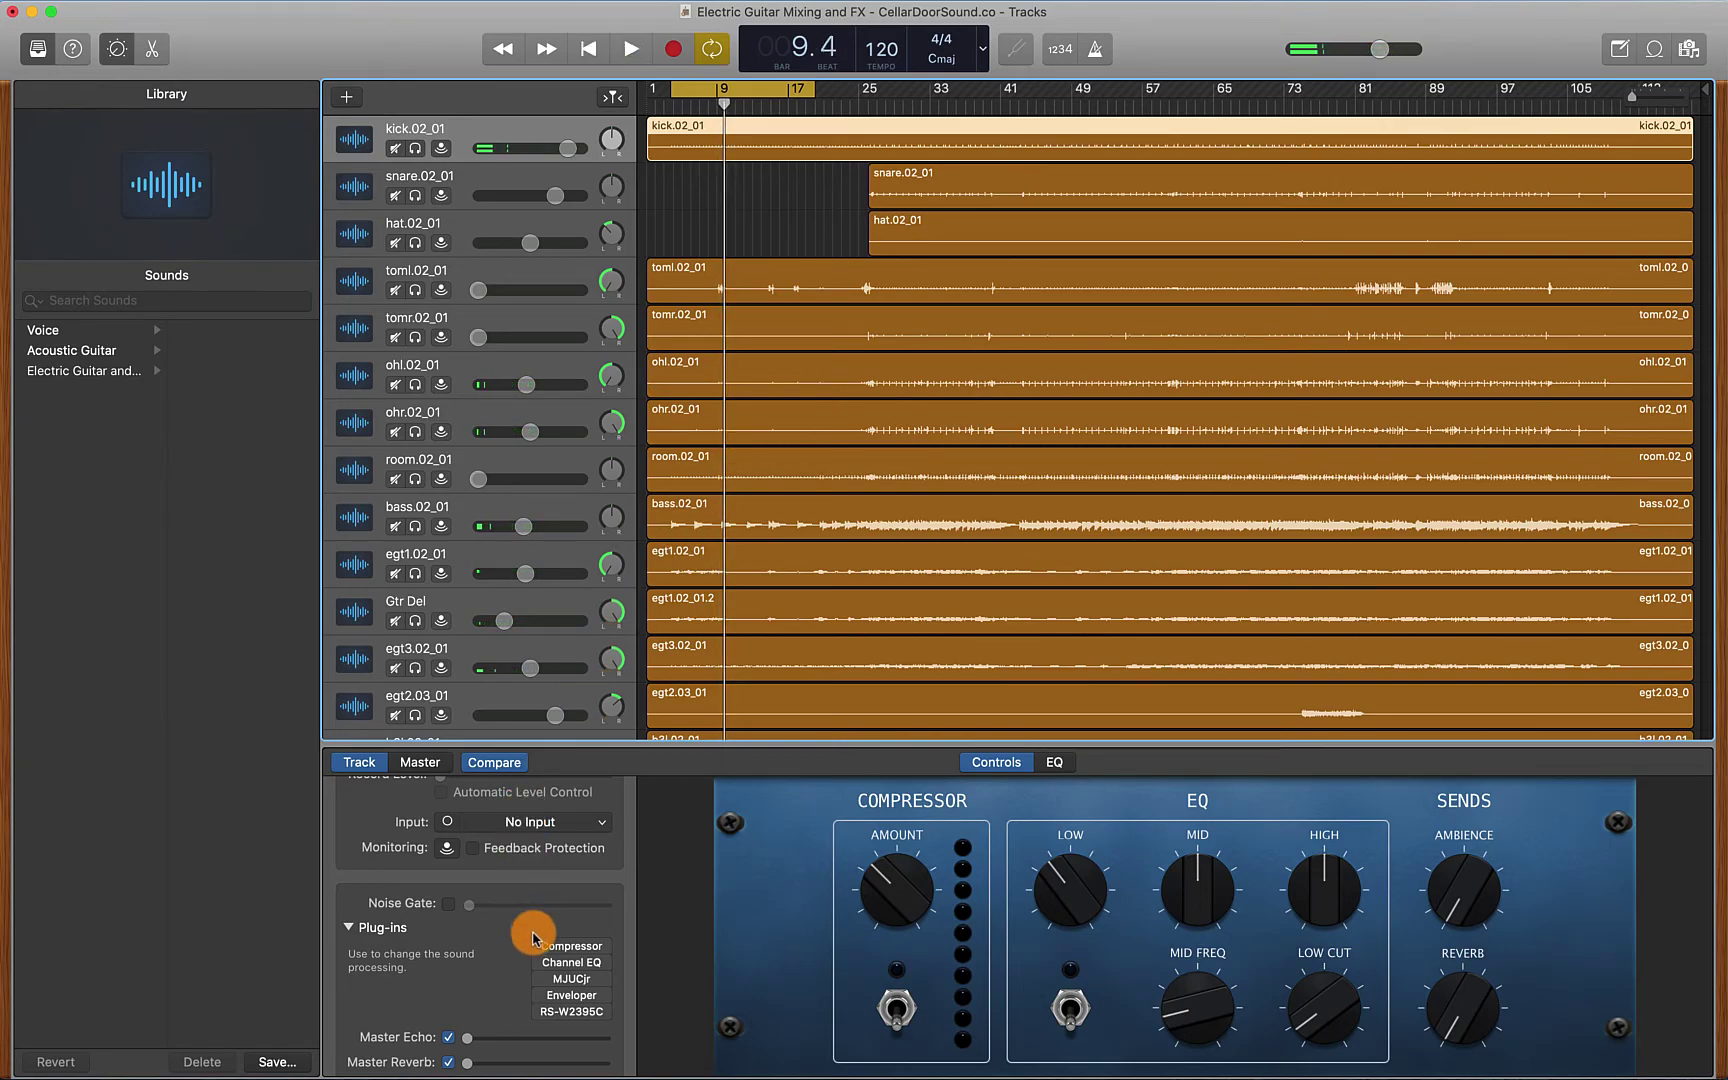
{"action": "left_click", "coordinate": [543, 962]}
{"action": "left_click_drag", "start_coordinate": [541, 985], "coordinate": [541, 1000]}
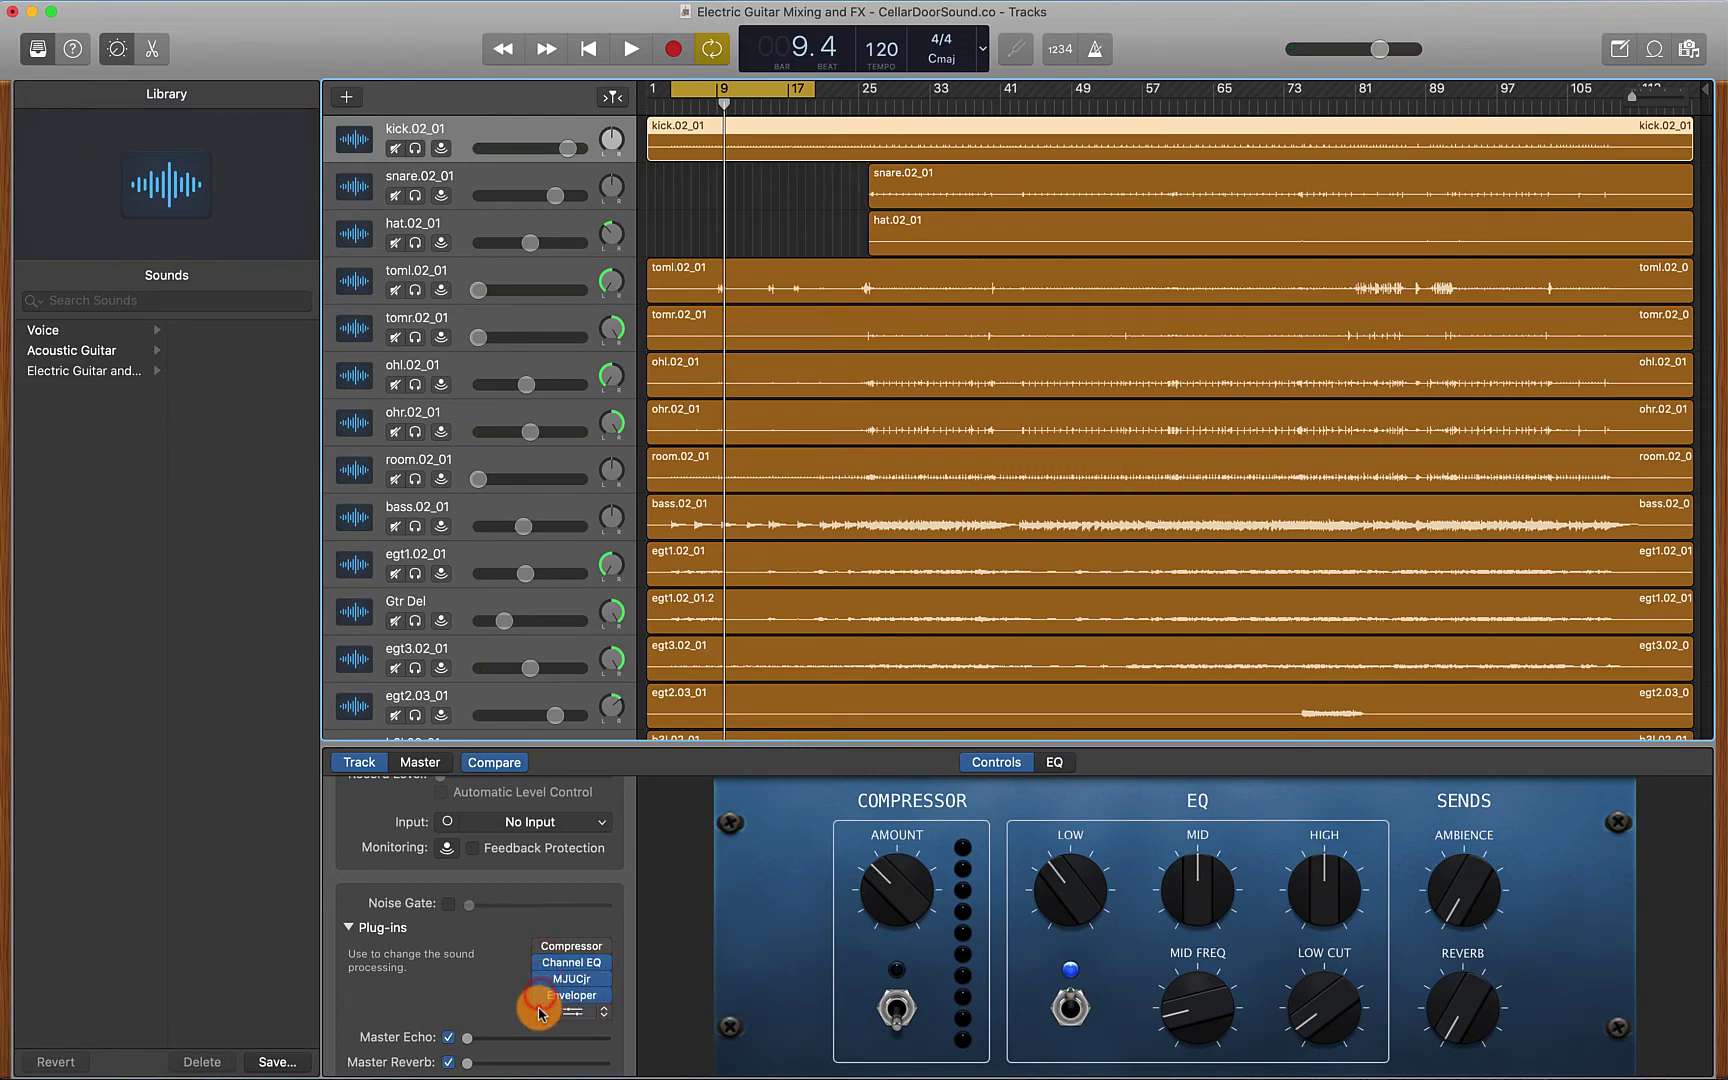
{"action": "left_click", "coordinate": [666, 678]}
{"action": "key", "text": "space"}
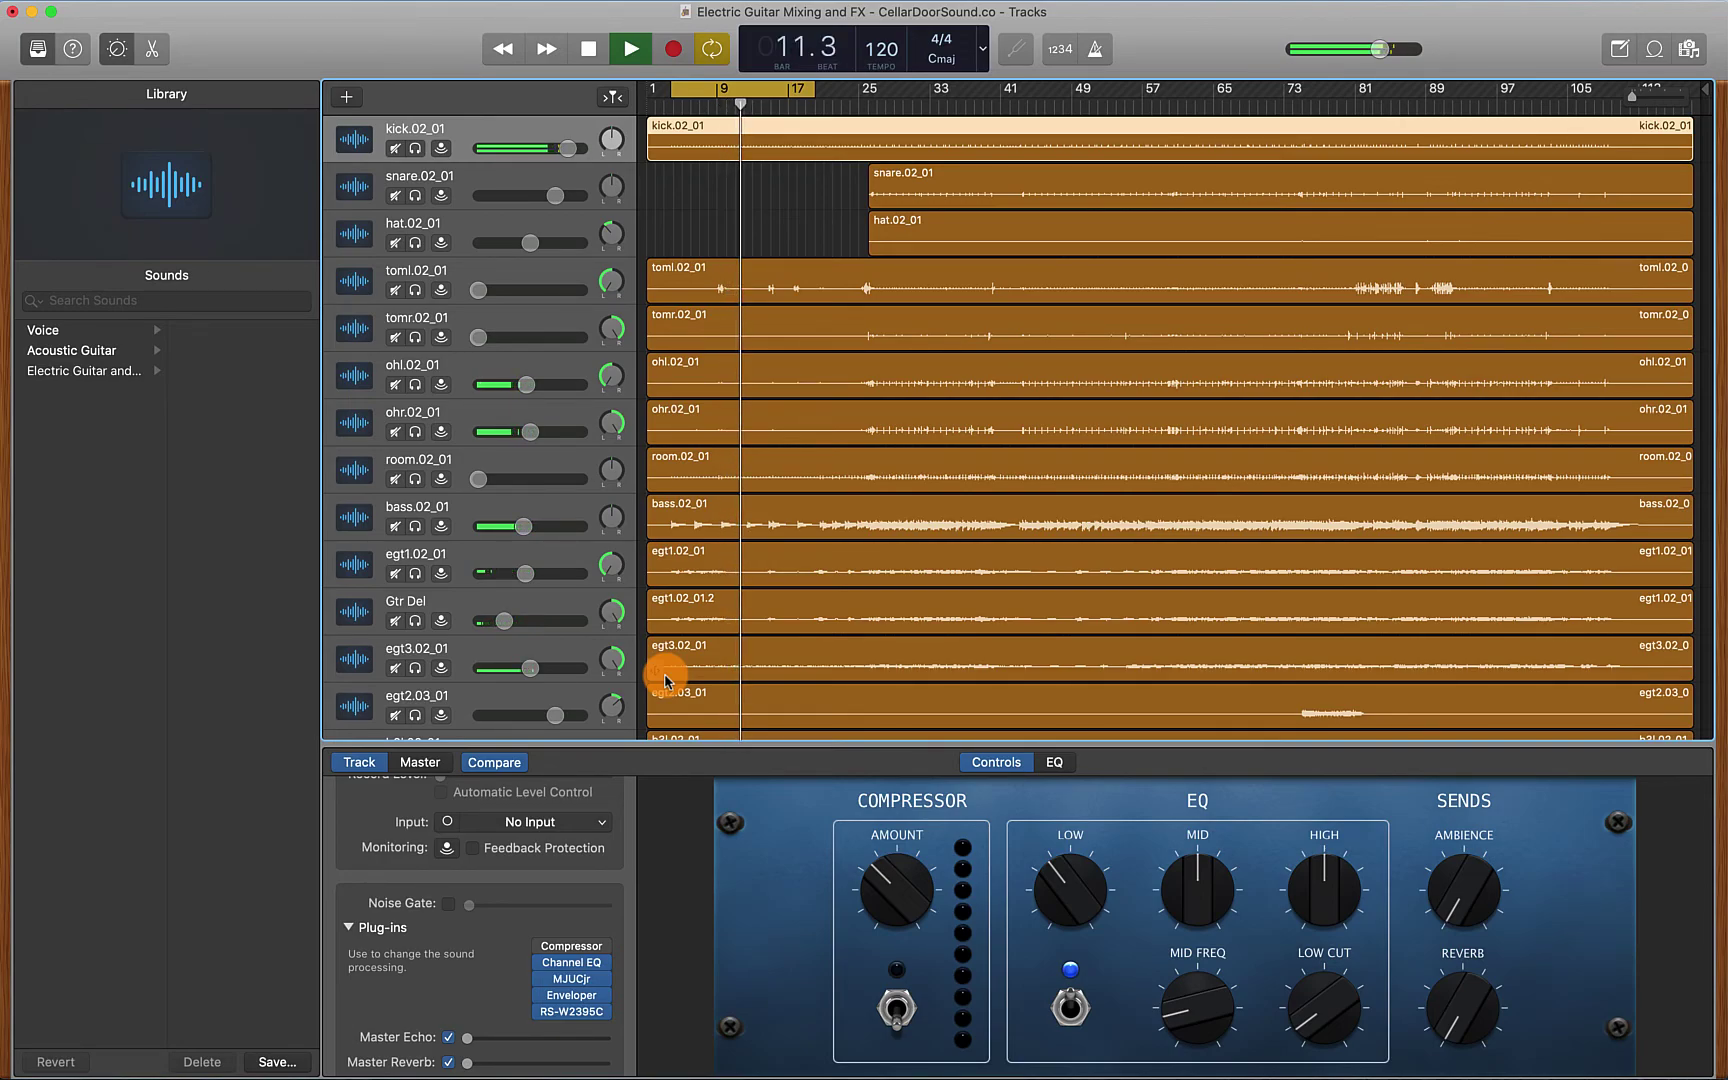
{"action": "key", "text": "space"}
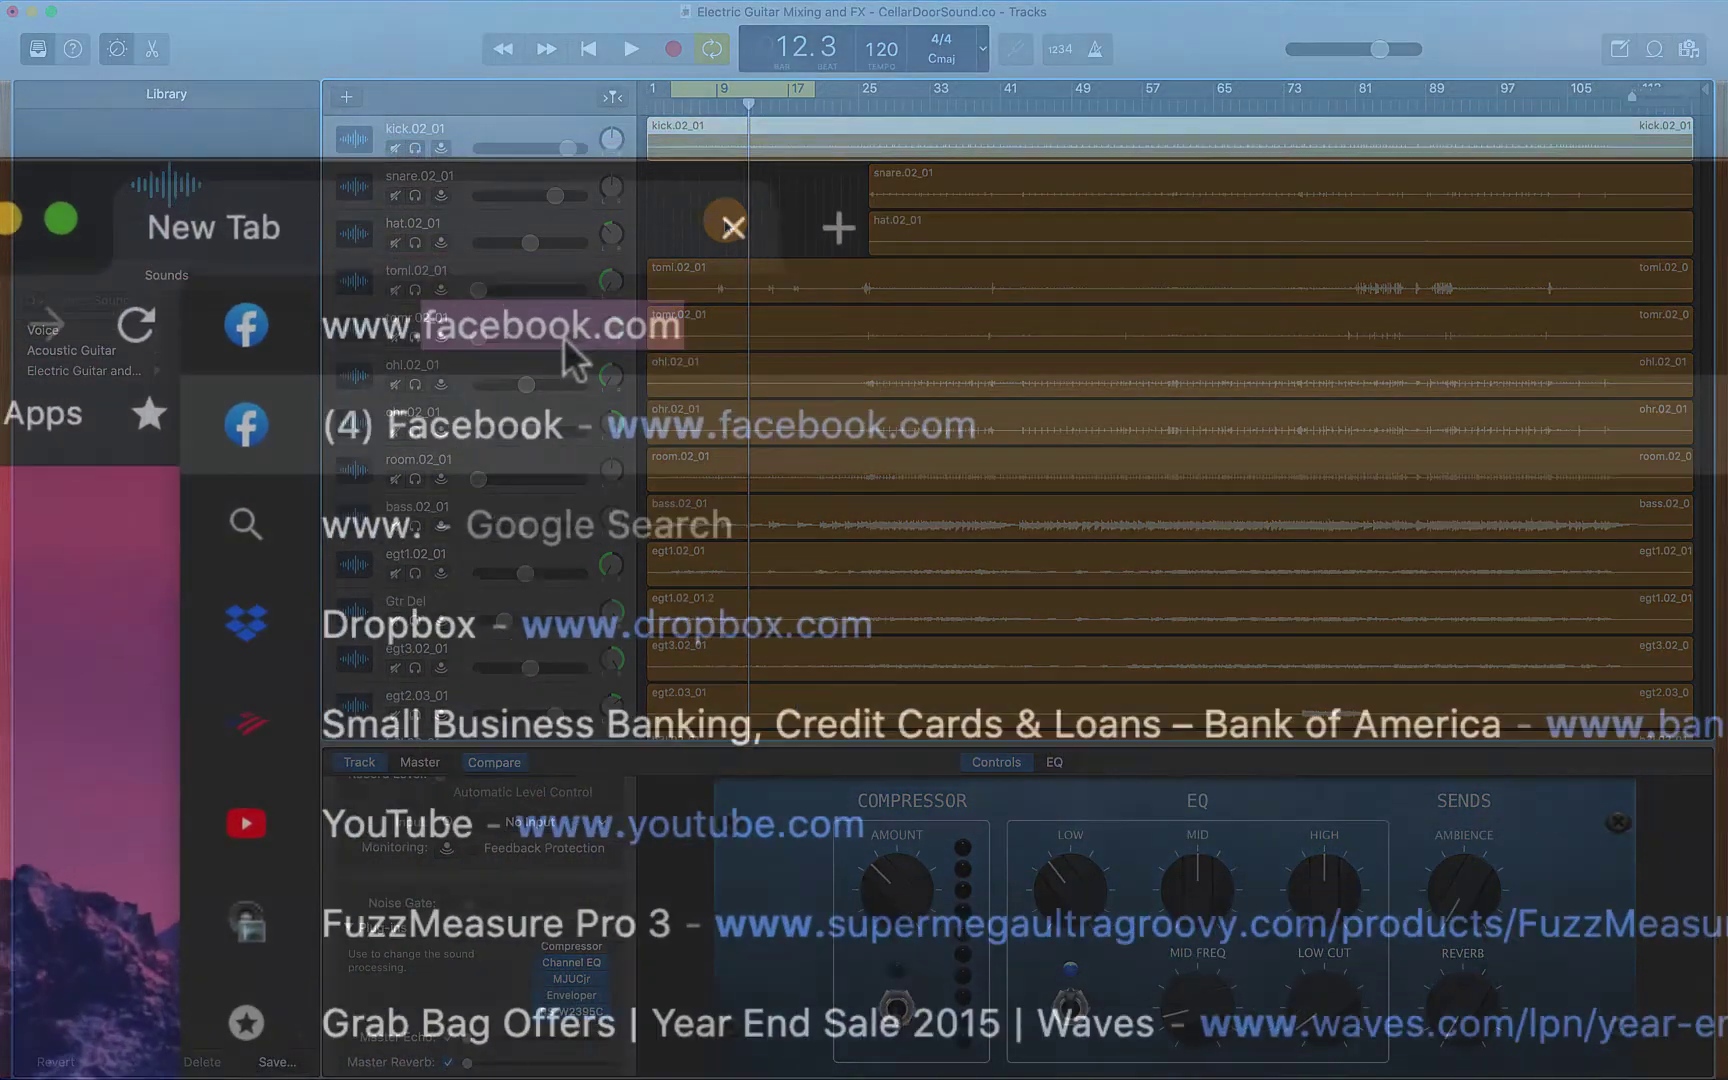
Load cellardoorsound.co/freepresets and submit the form with a name and e-mail address
{"action": "type", "text": "cellardo"}
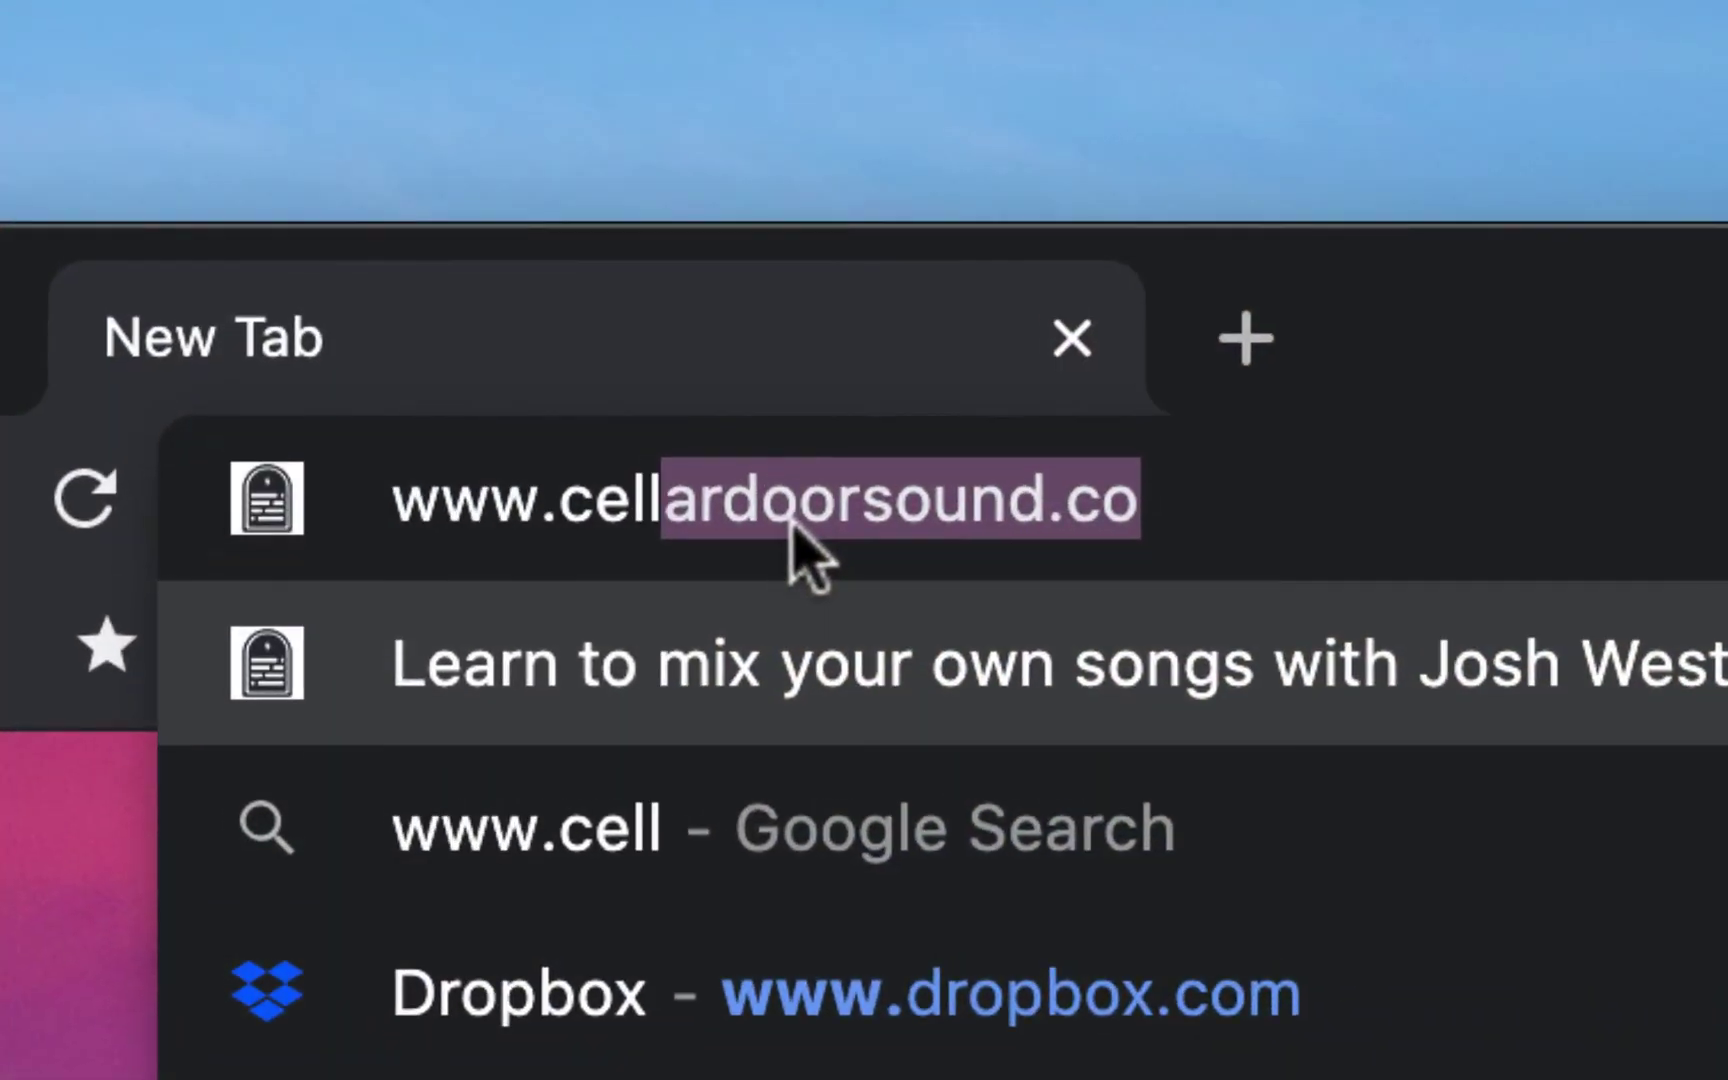
{"action": "type", "text": "orsound.co"}
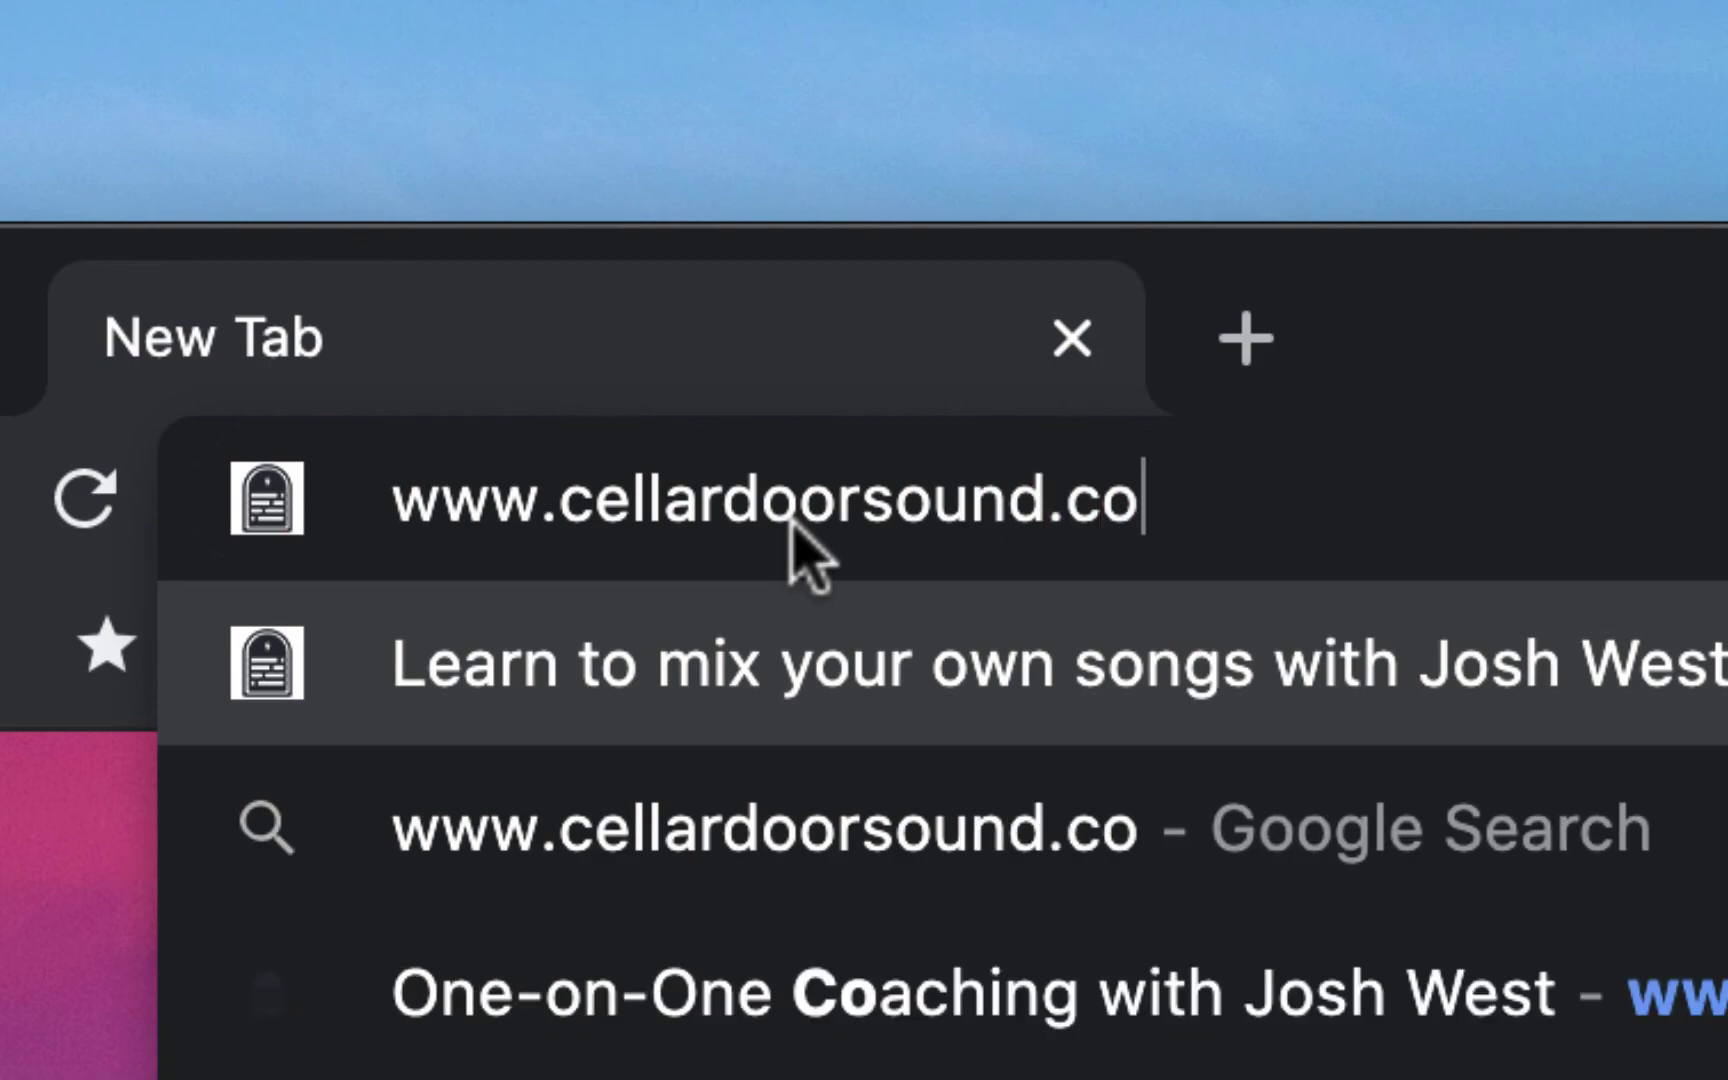
{"action": "type", "text": "/freeprese"}
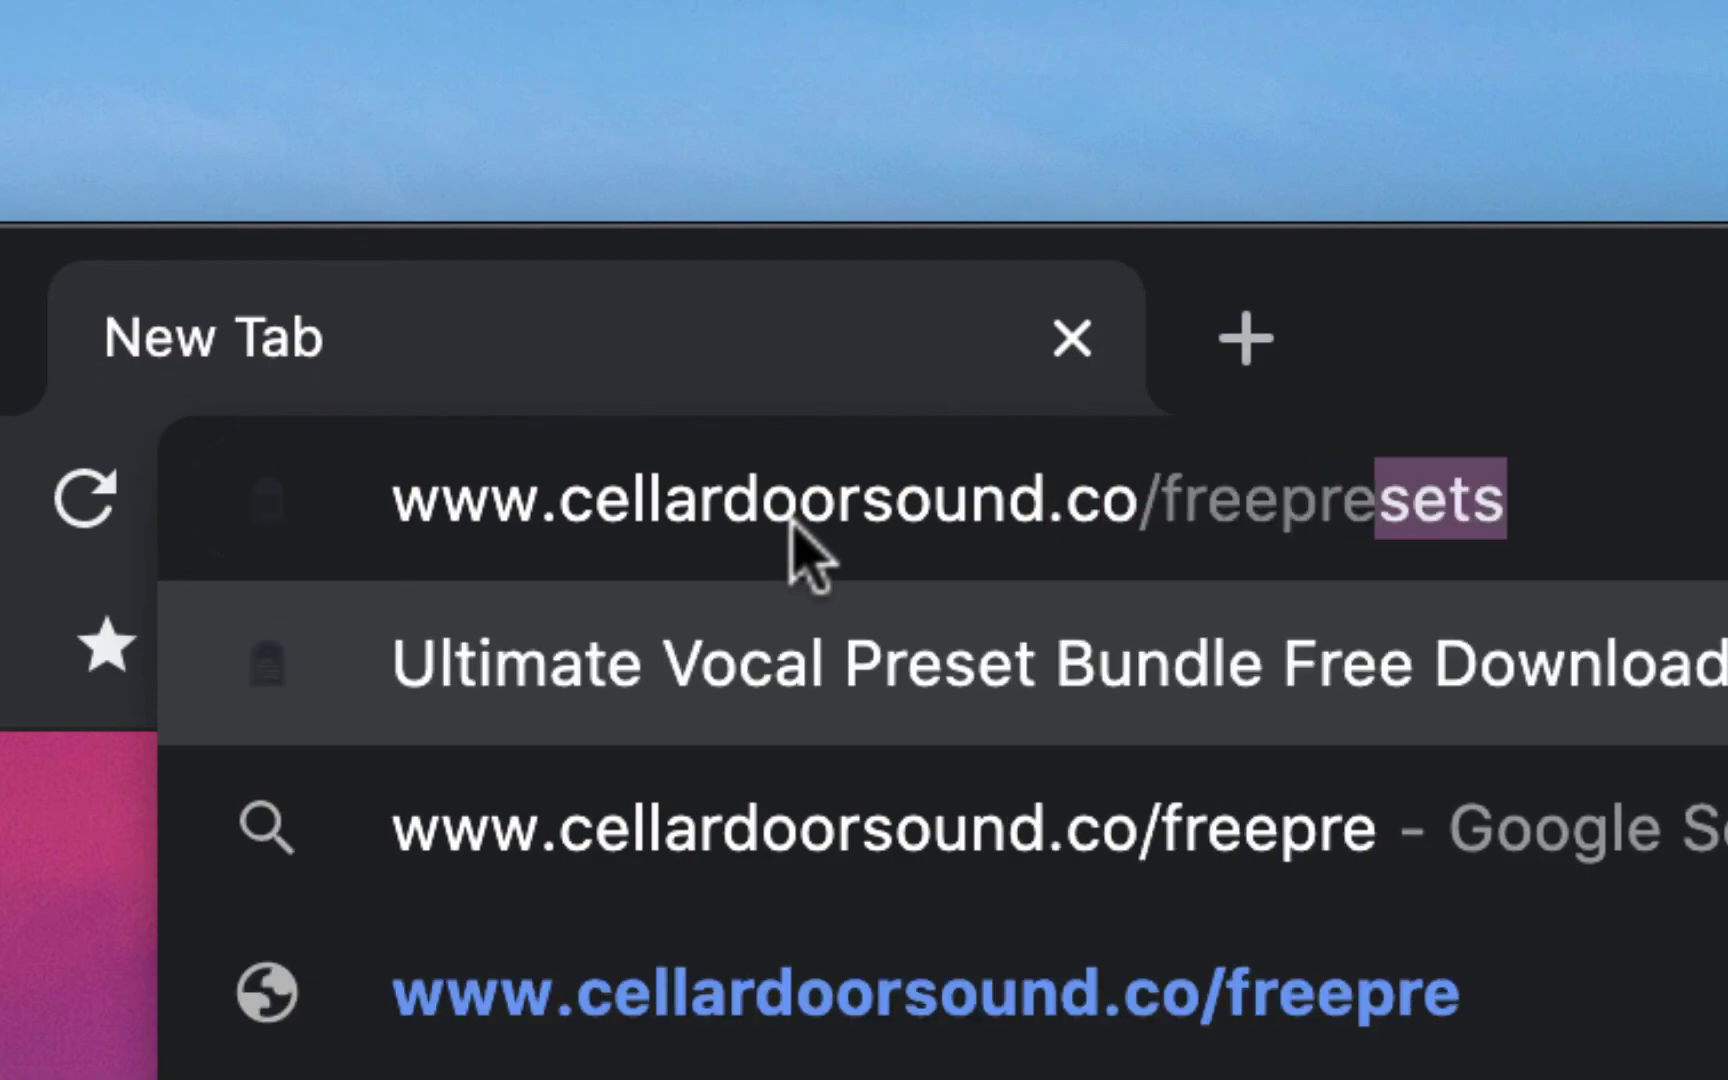
{"action": "type", "text": "ts"}
{"action": "key", "text": "Return"}
{"action": "left_click", "coordinate": [1119, 585]}
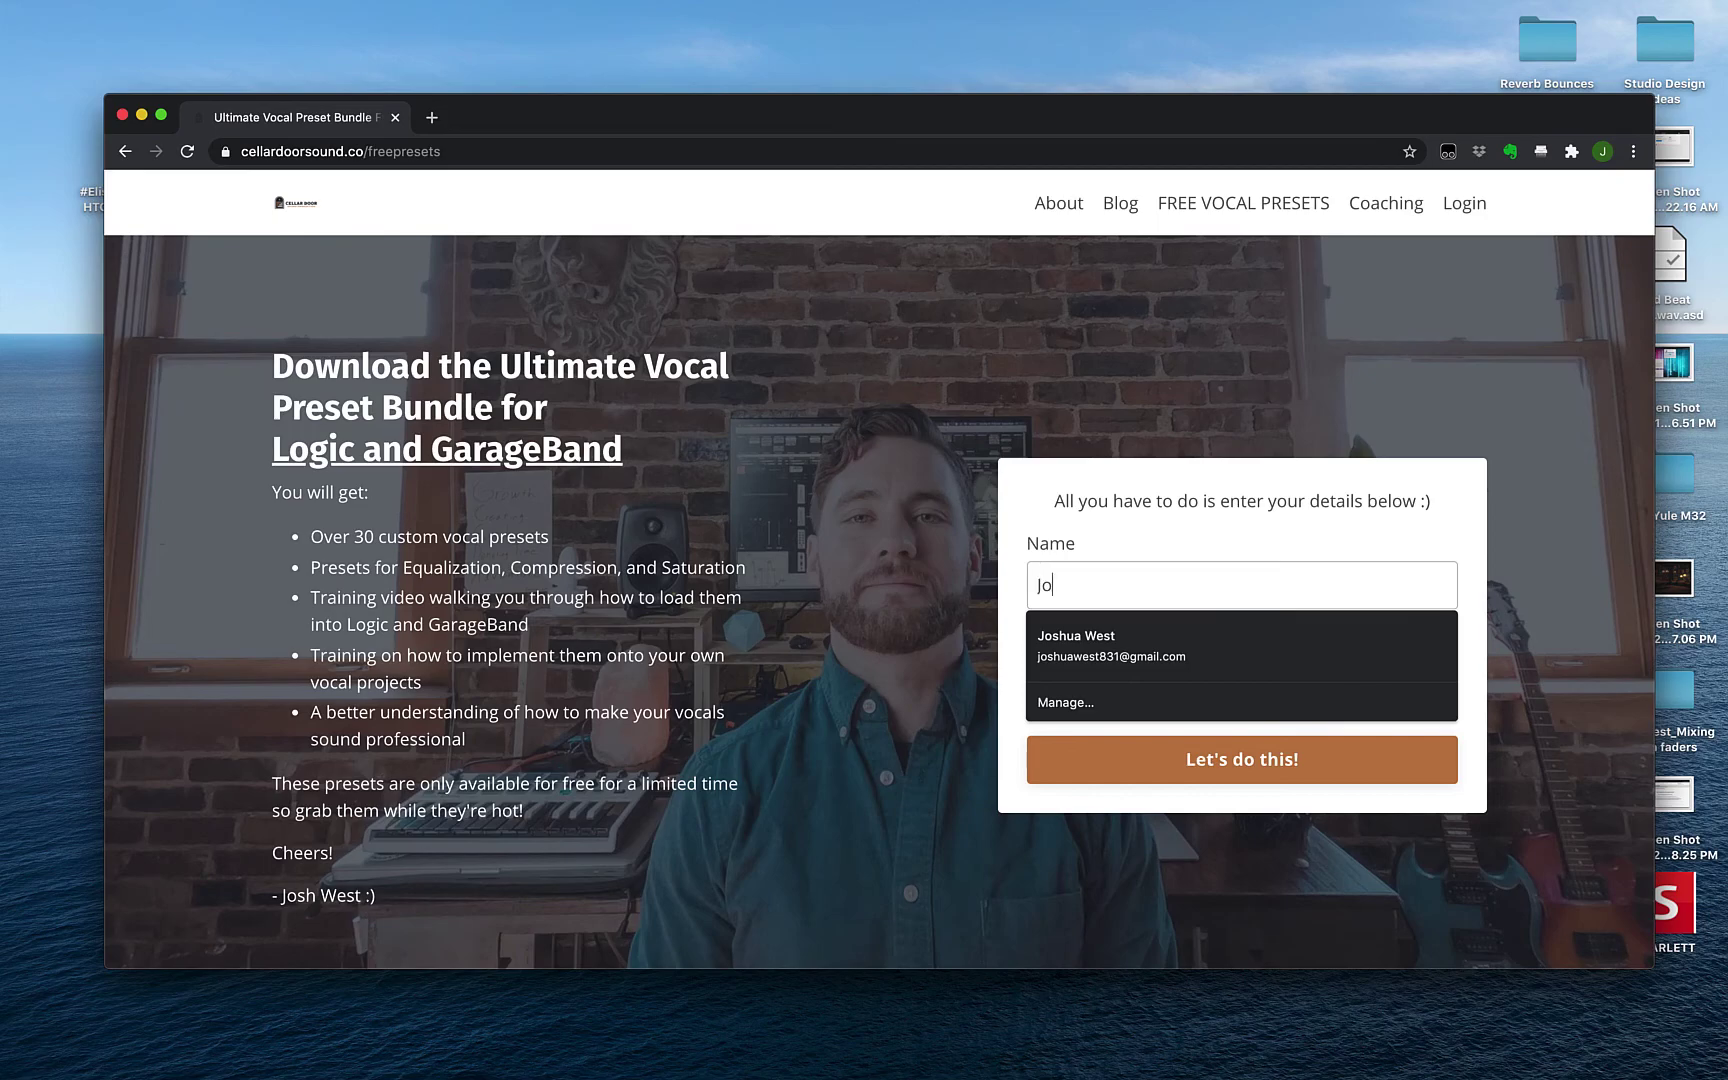
{"action": "key", "text": "Tab"}
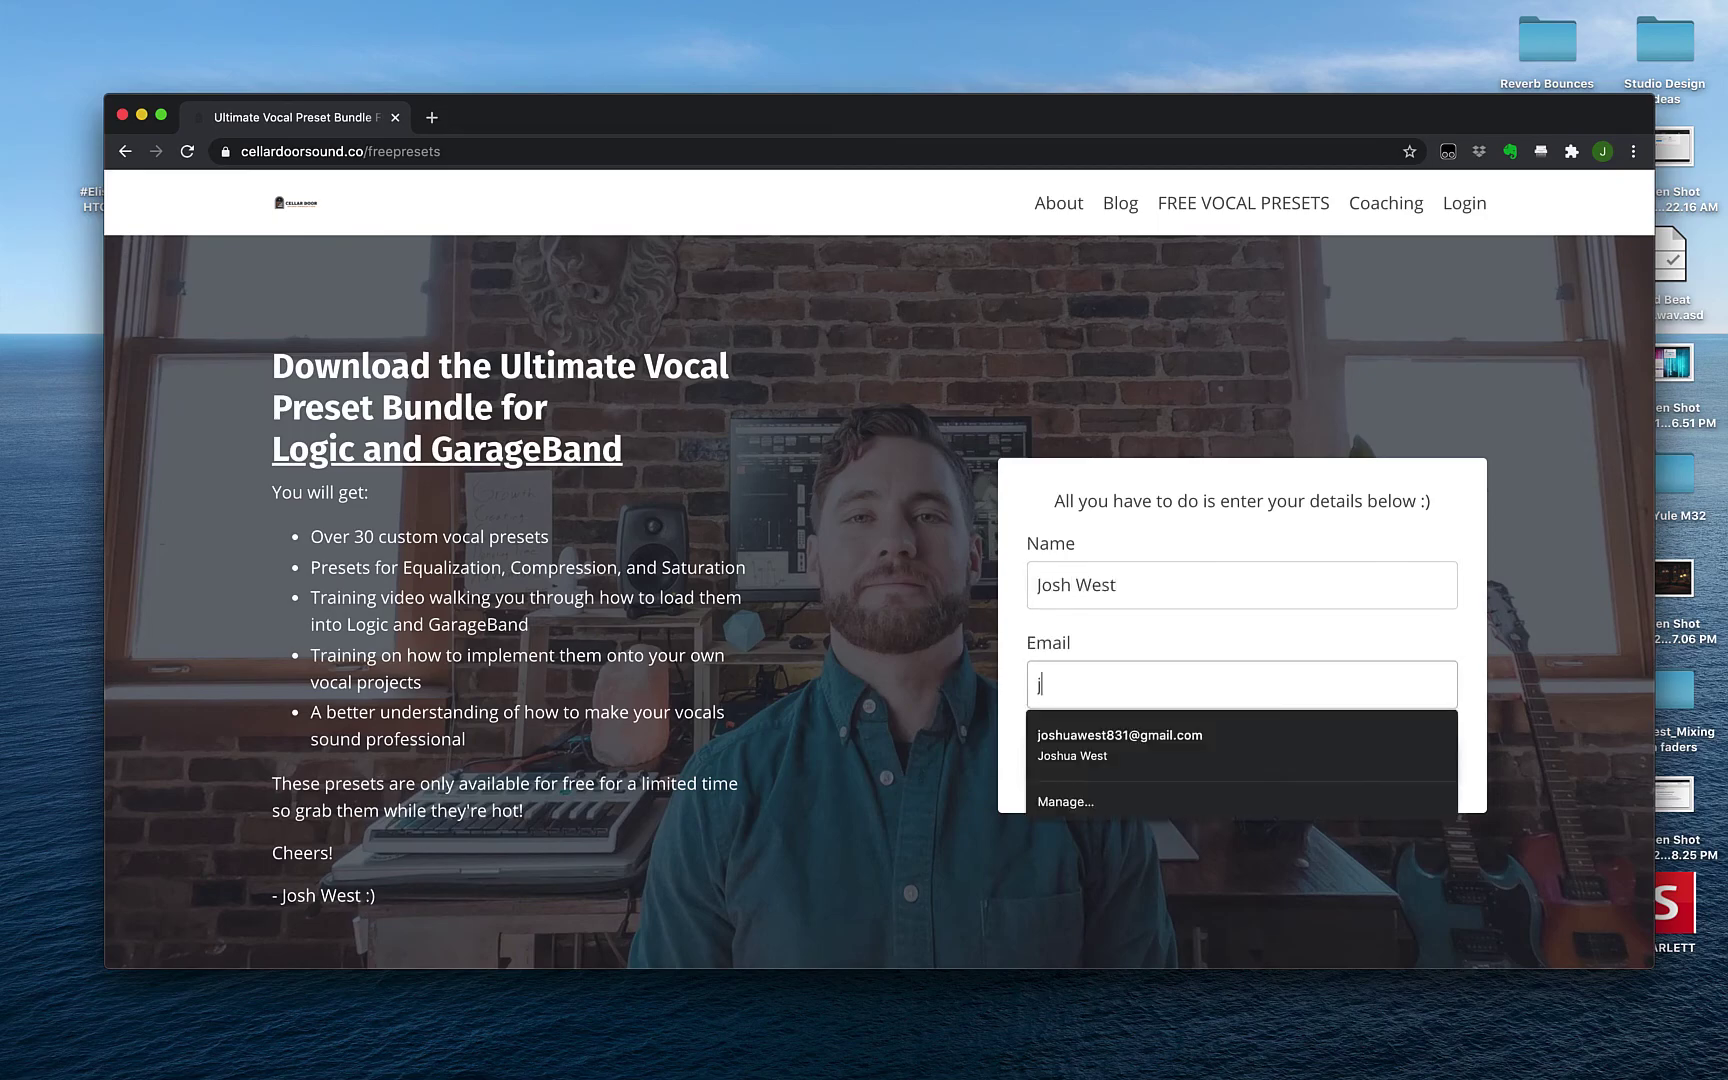
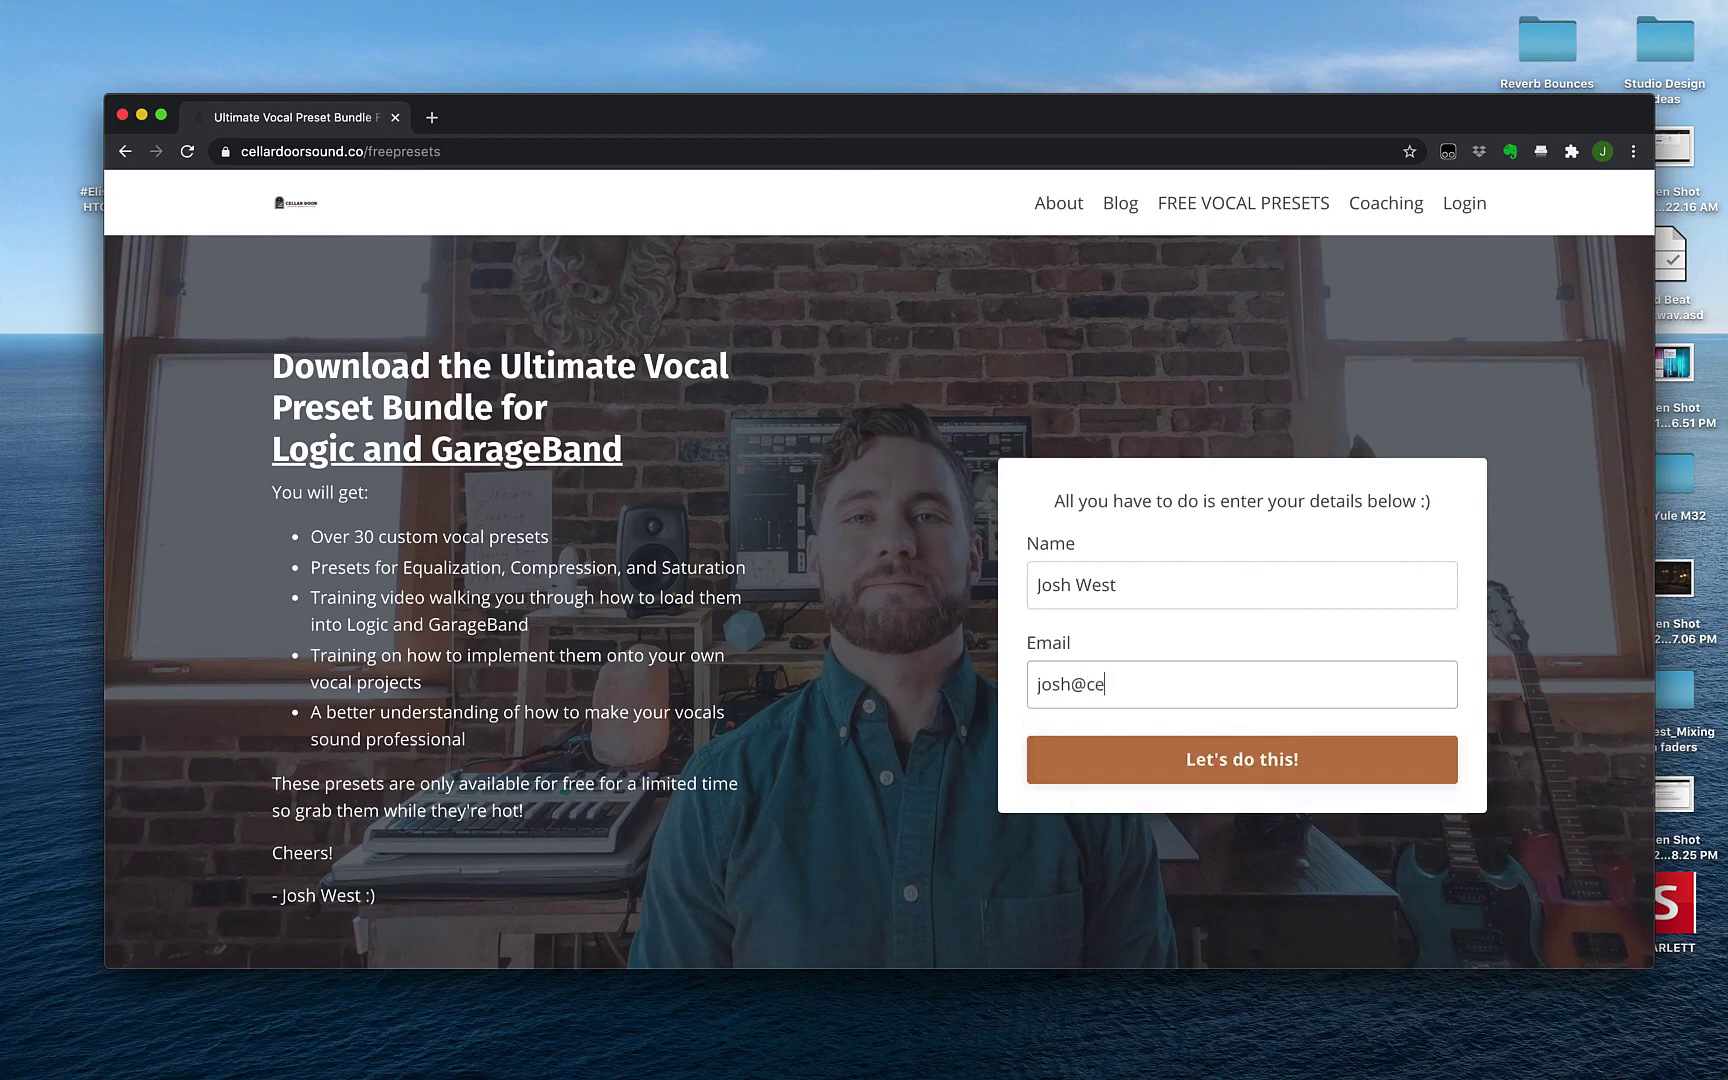
{"action": "key", "text": "Return"}
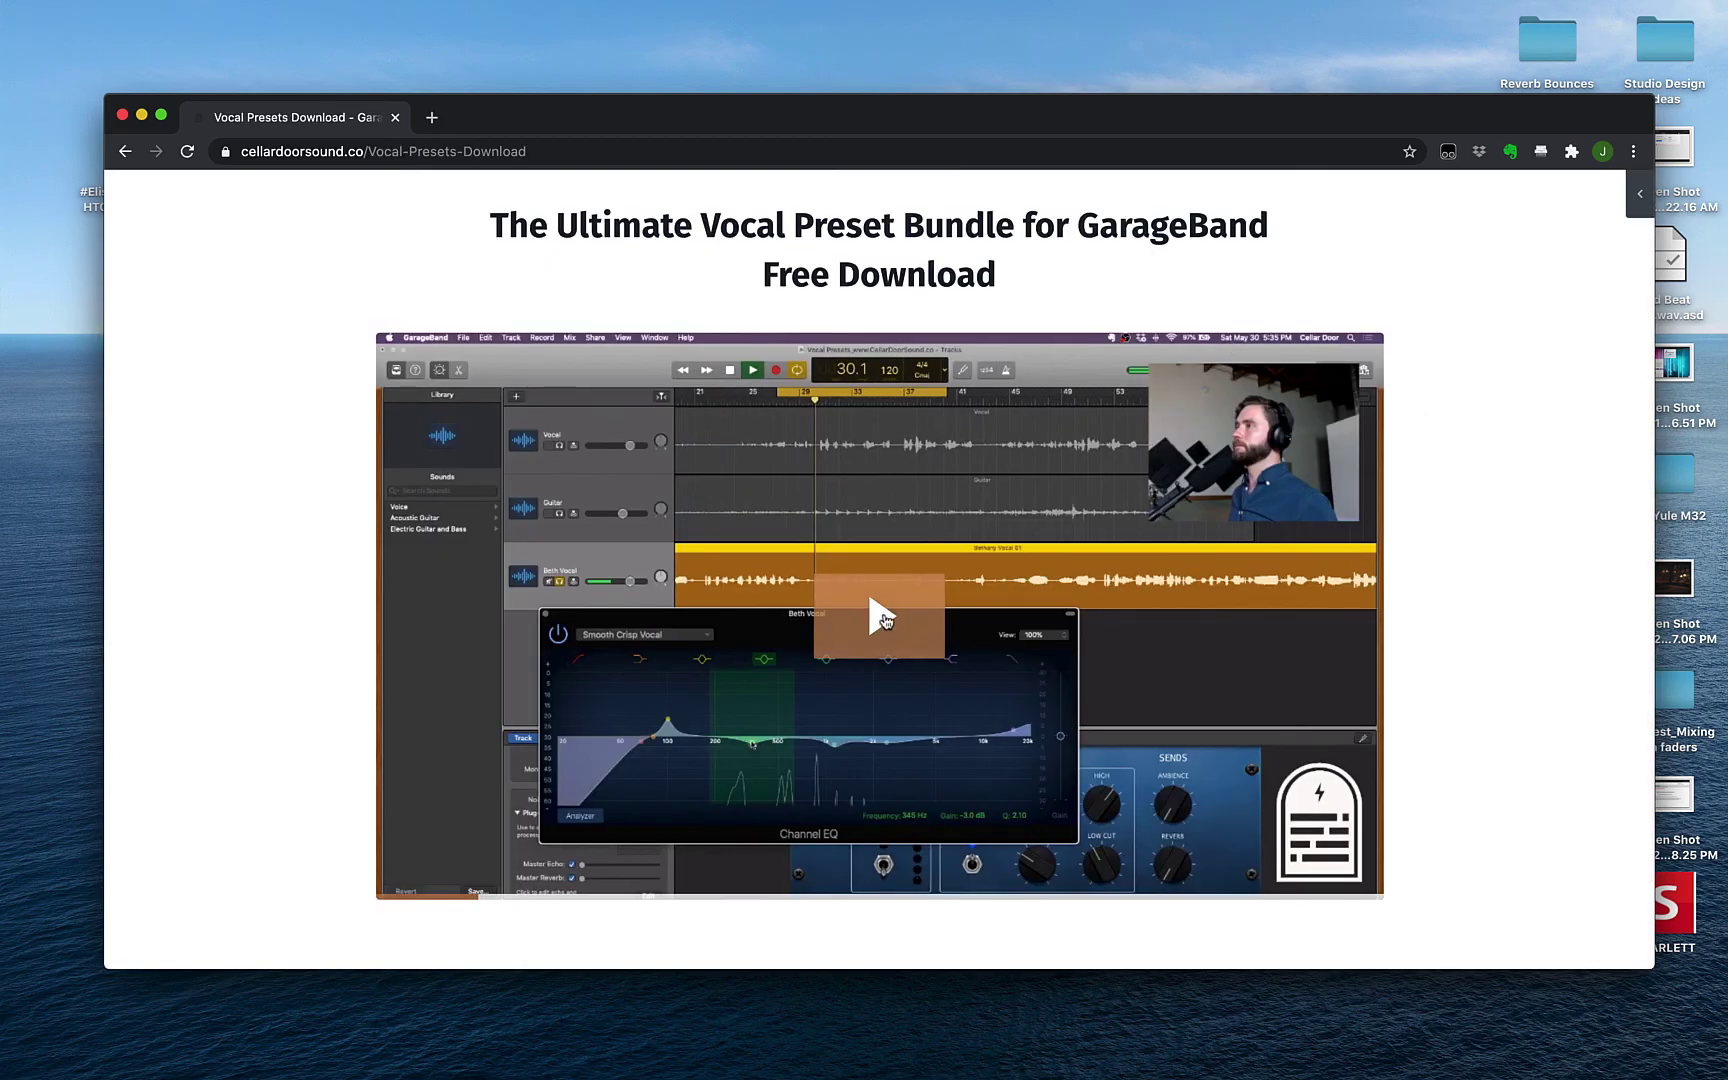
Play the walkthrough video full screen, skipping past the Gushing Warm Vocal example to near the end
{"action": "left_click", "coordinate": [884, 620]}
{"action": "left_click", "coordinate": [1360, 884]}
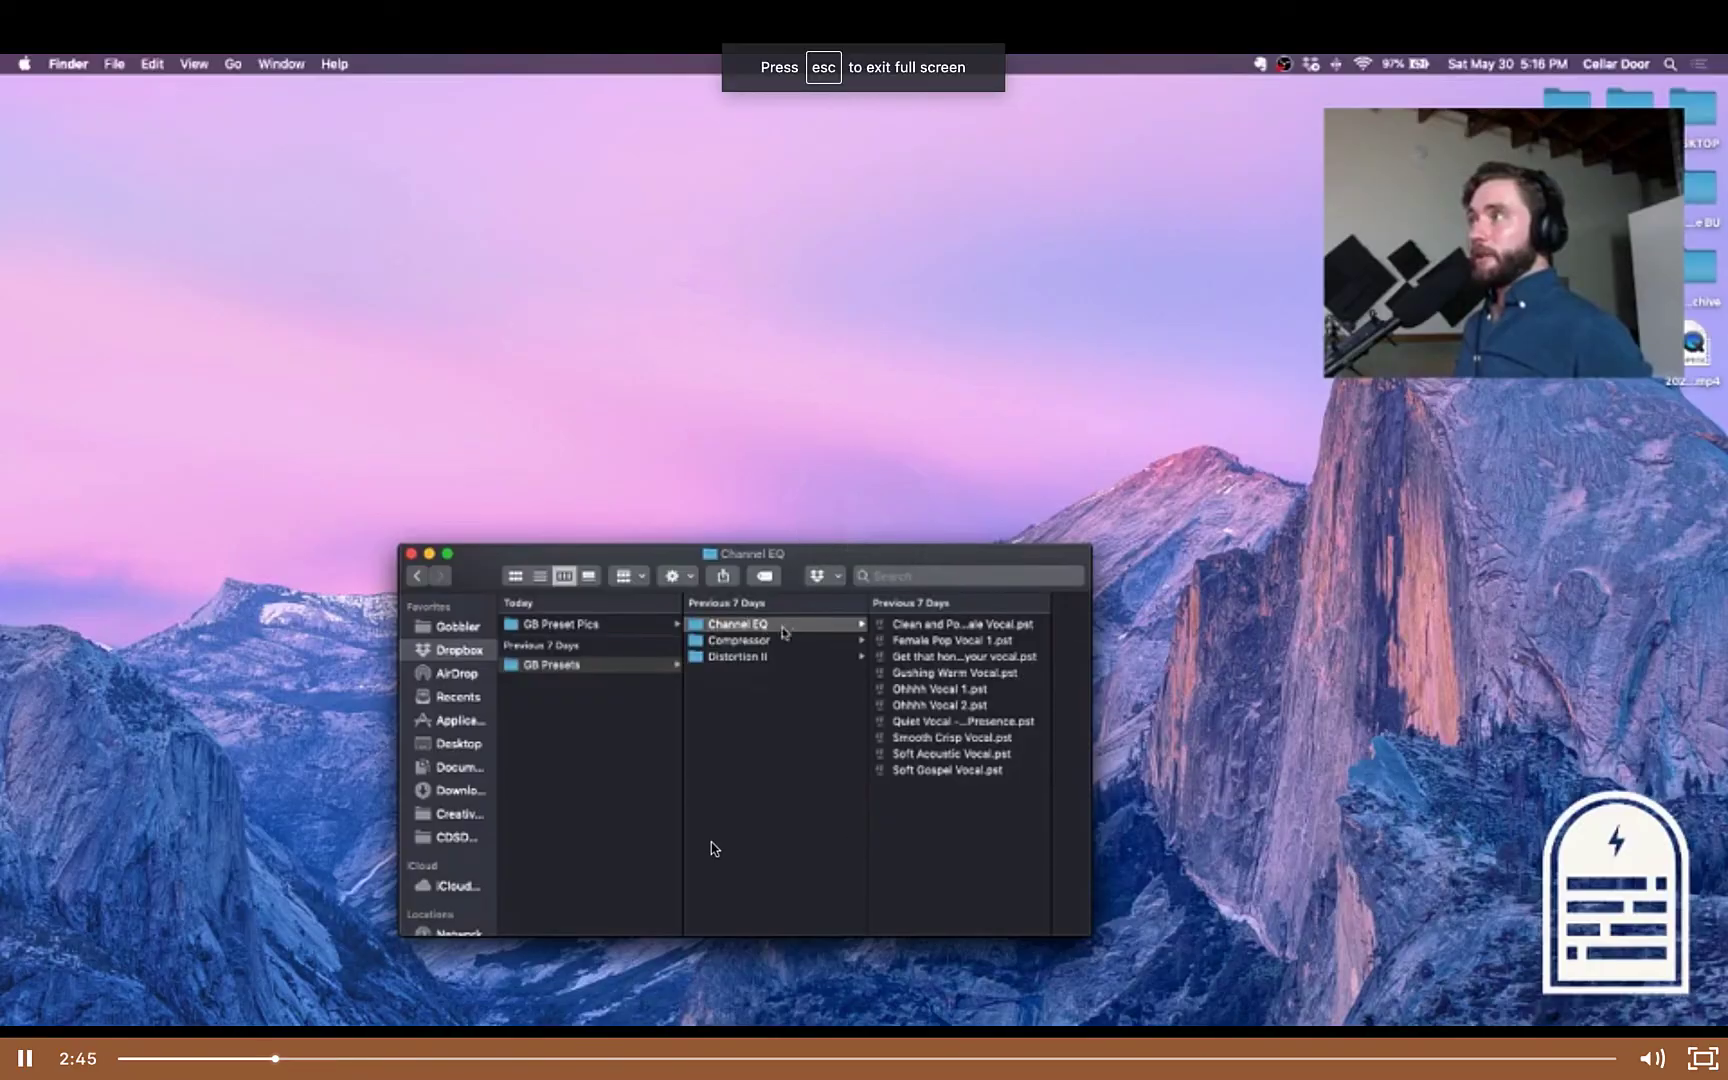
{"action": "left_click", "coordinate": [486, 1058]}
{"action": "left_click", "coordinate": [562, 1058]}
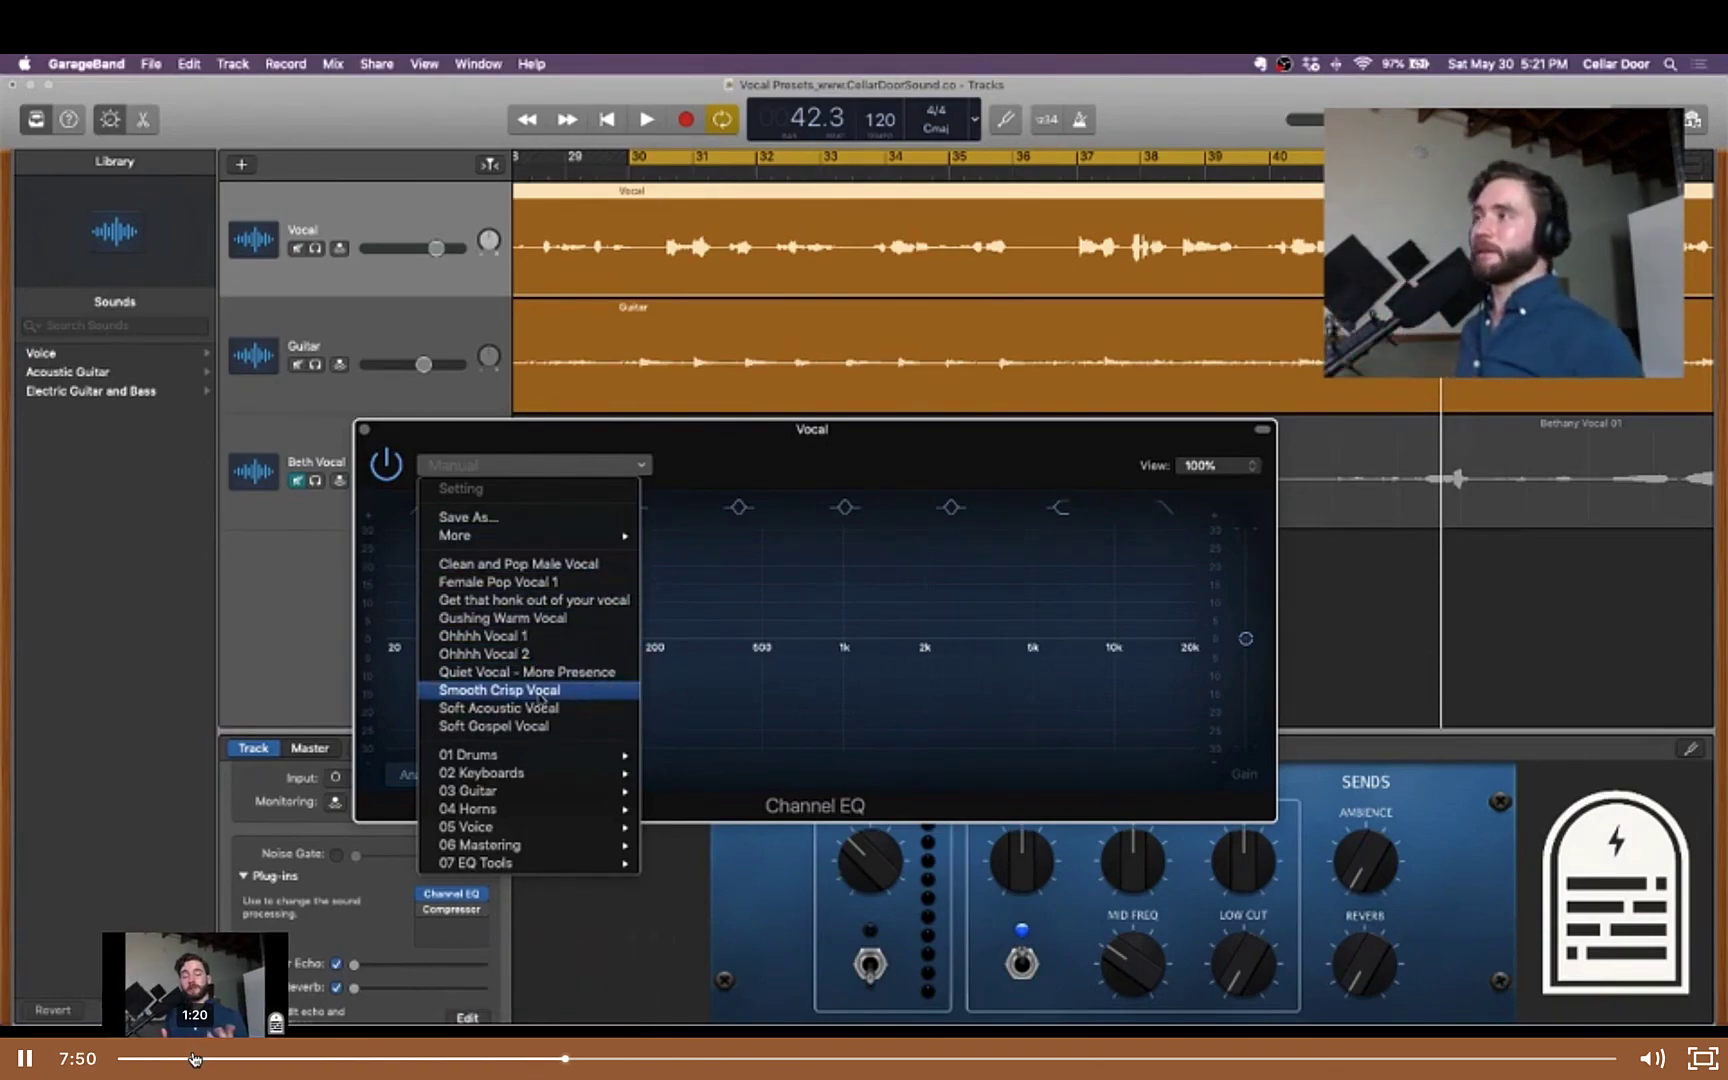
{"action": "left_click", "coordinate": [692, 1058]}
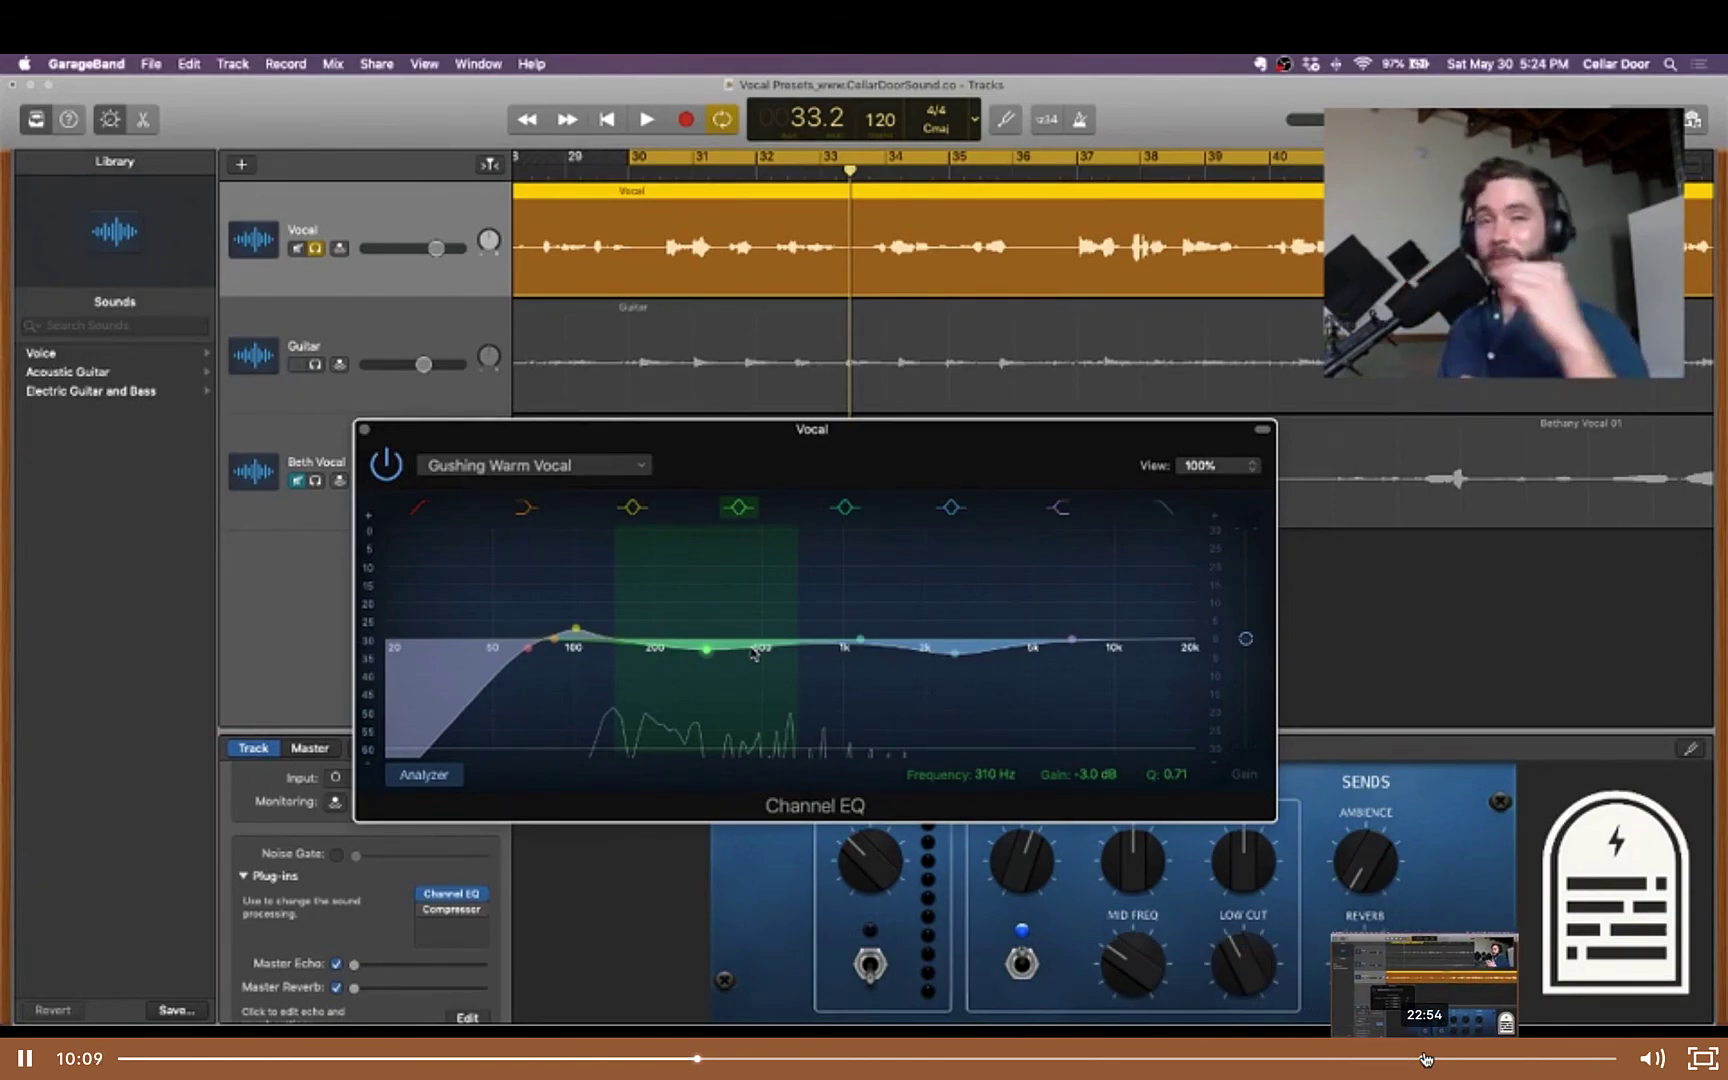
{"action": "left_click", "coordinate": [1425, 1058]}
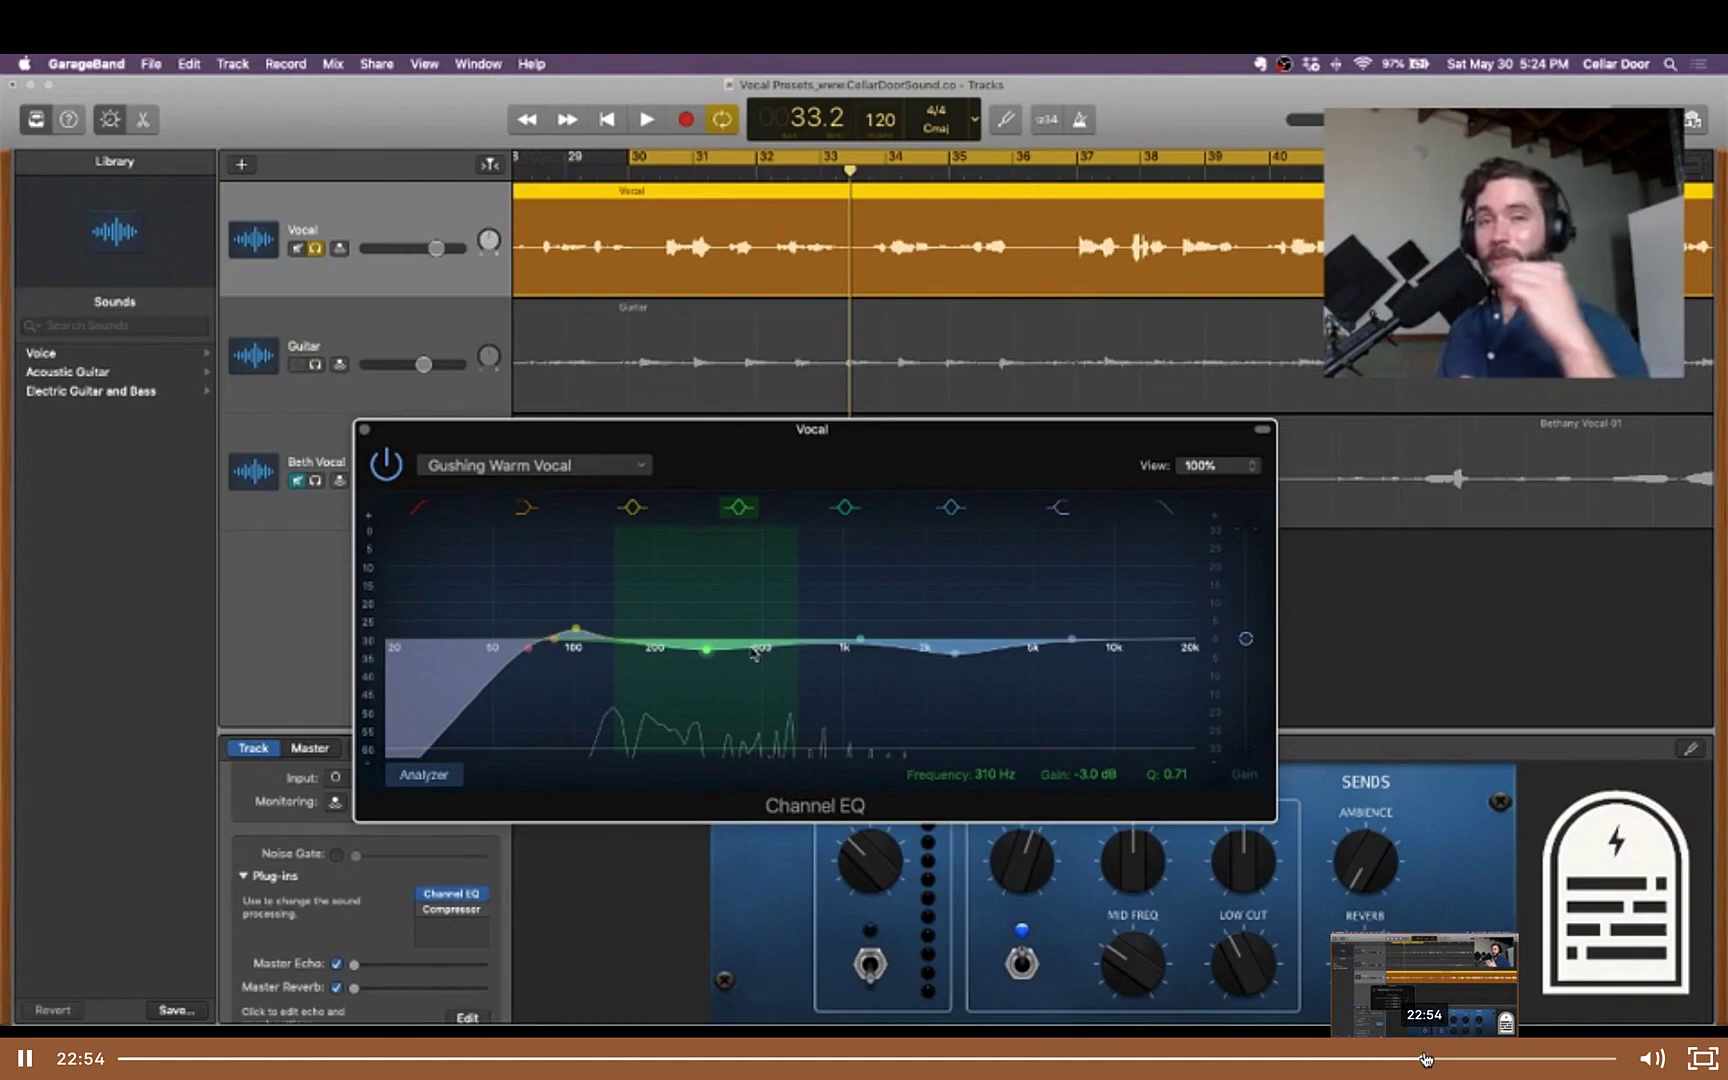